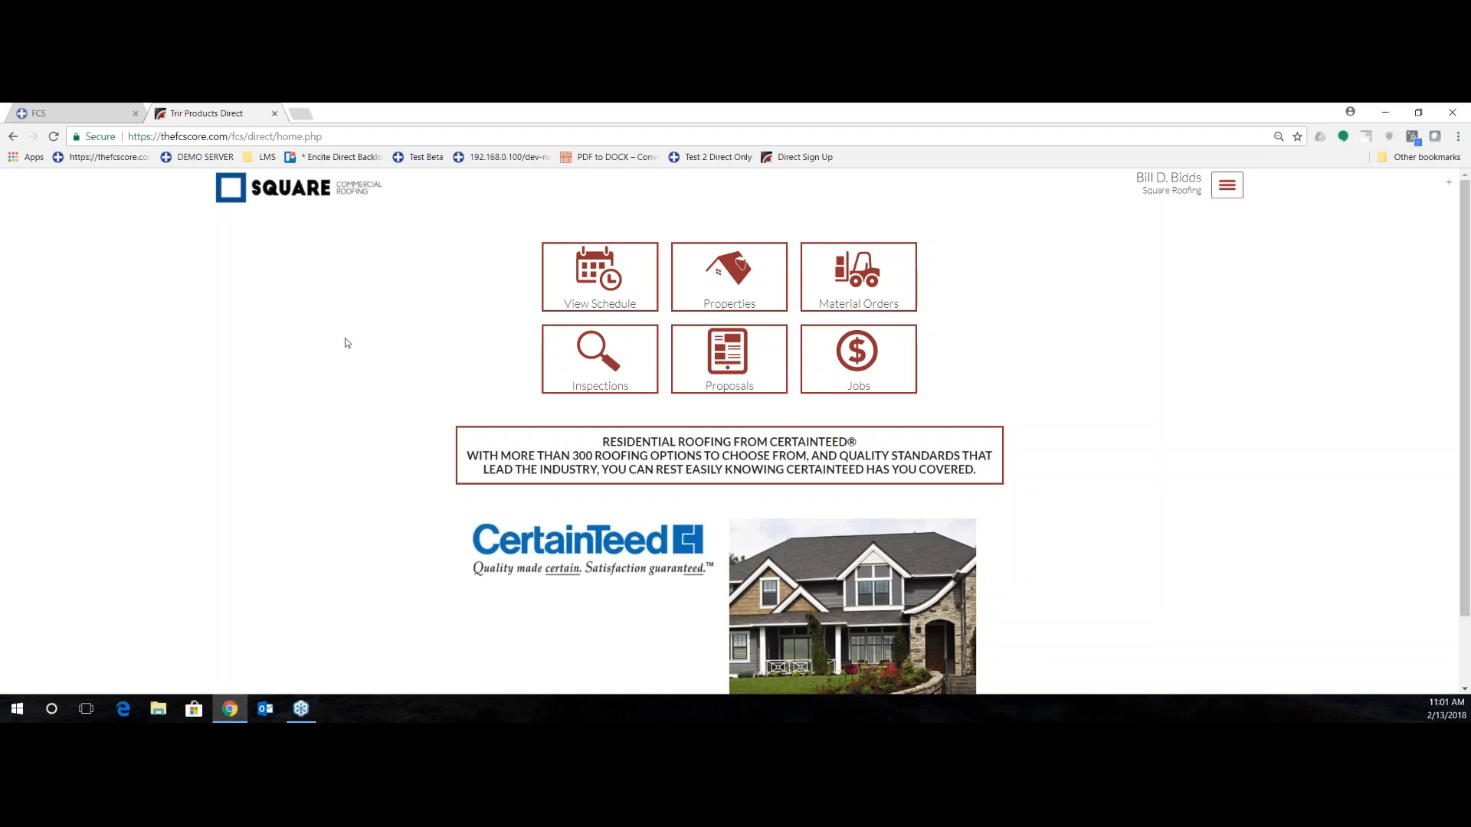
- Search the properties for "Direct" and open the Direct Takeoff property
left_click(699, 277)
type("D")
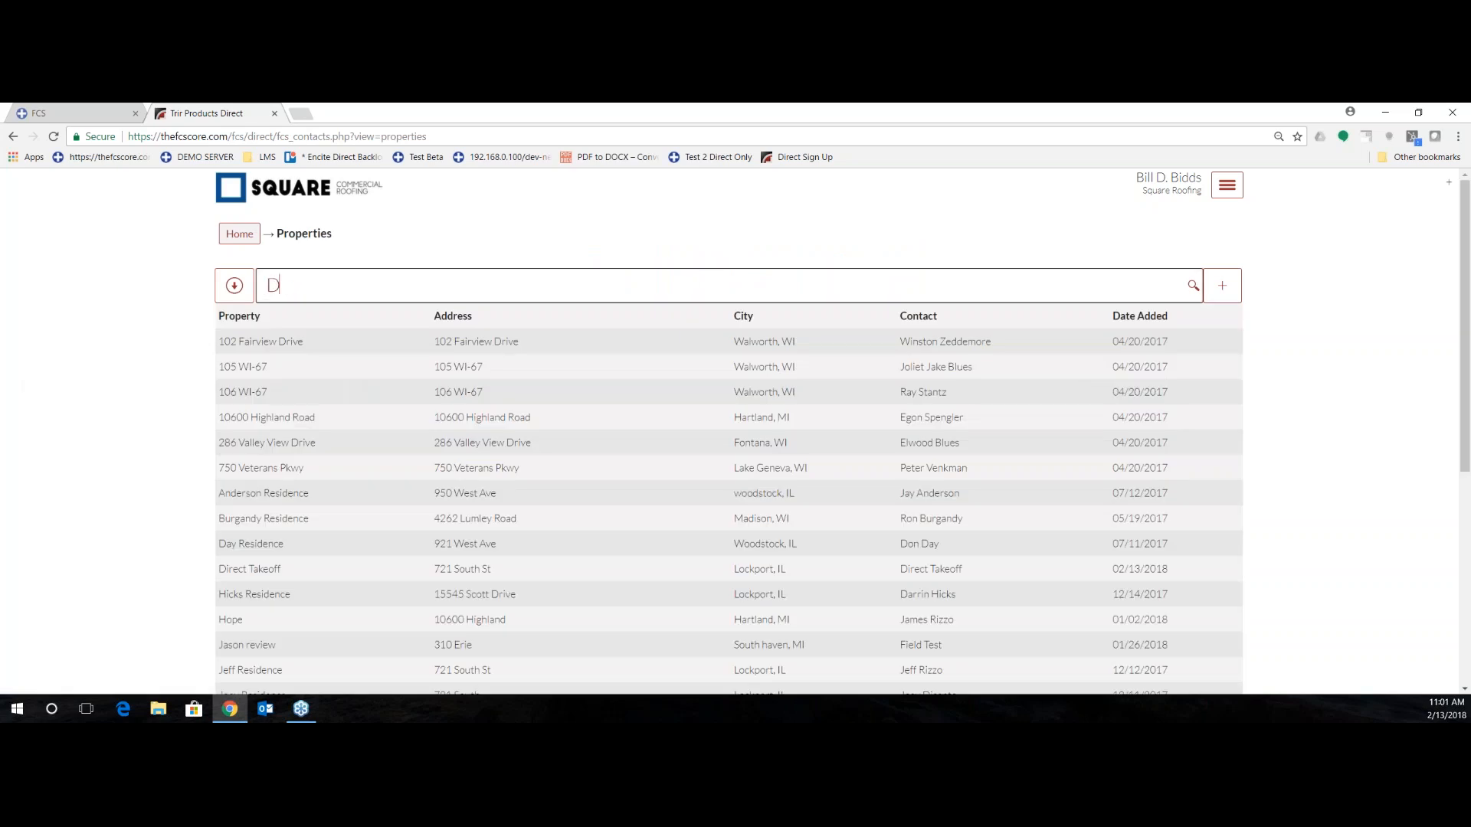
type("irect")
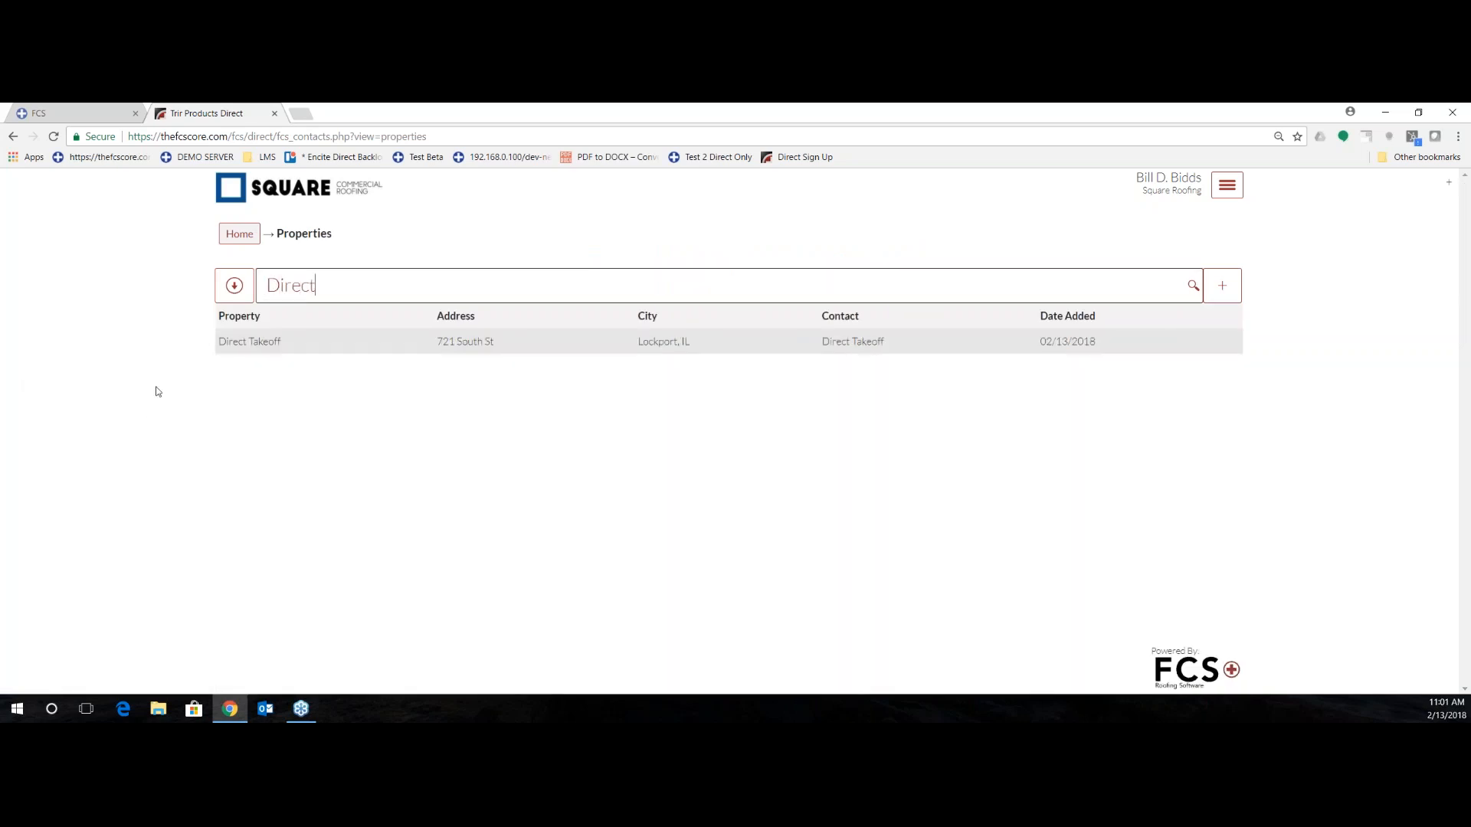
left_click(302, 346)
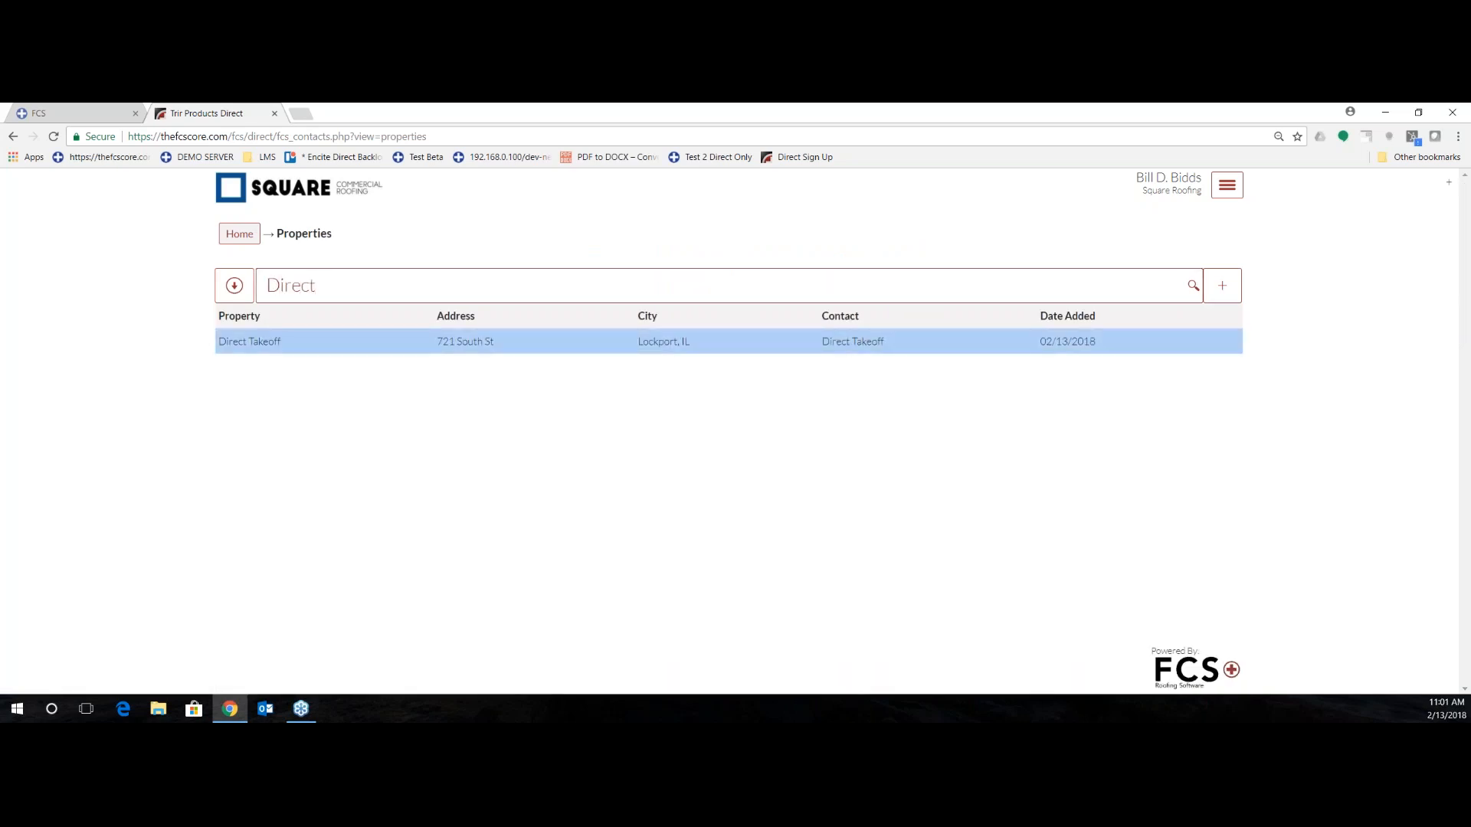
- Open the Direct Takeoff Direct Draw inspection from the property's list of inspections
scroll(121, 372, "down", 2)
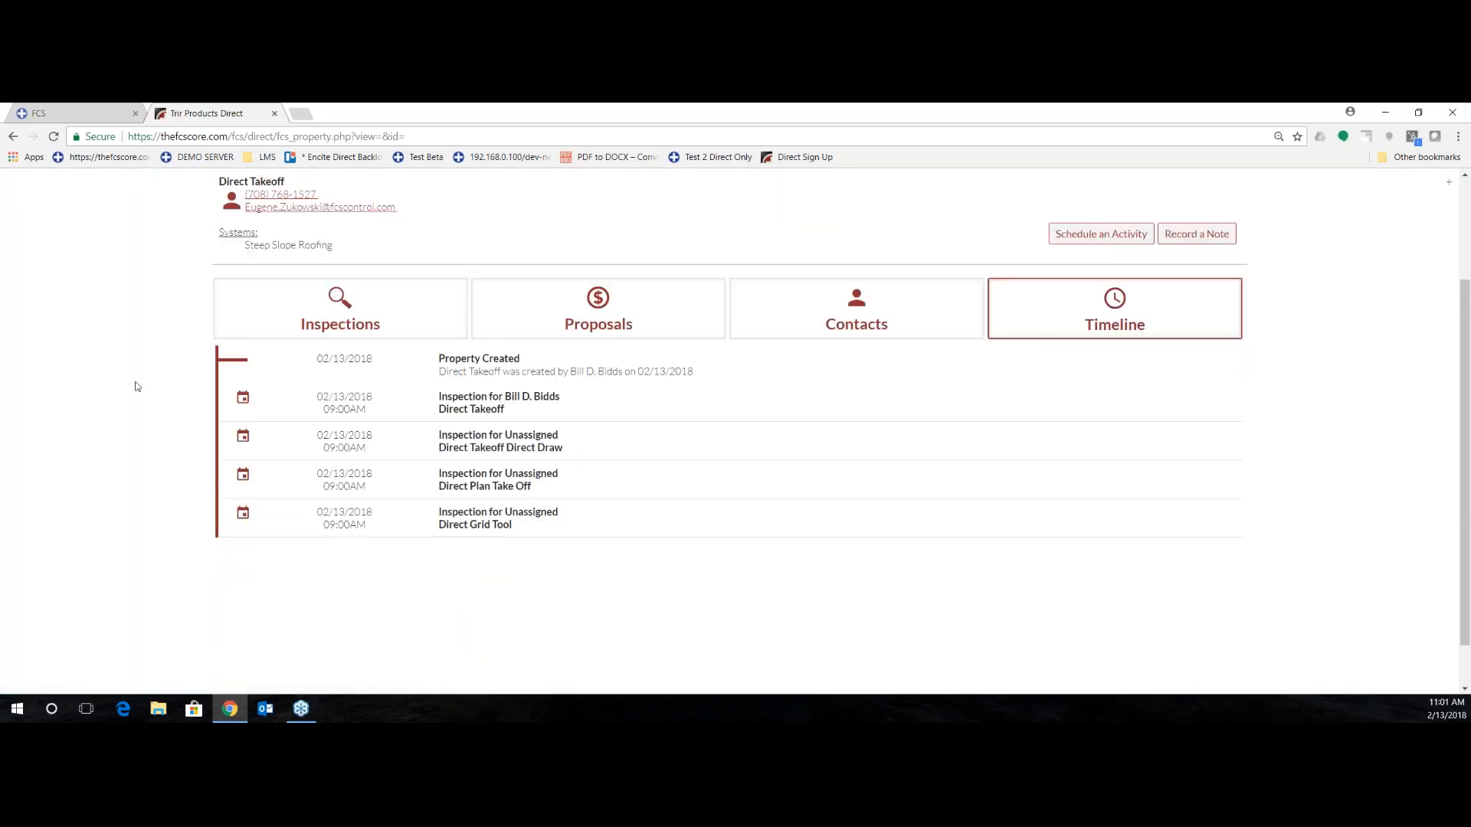
left_click(297, 326)
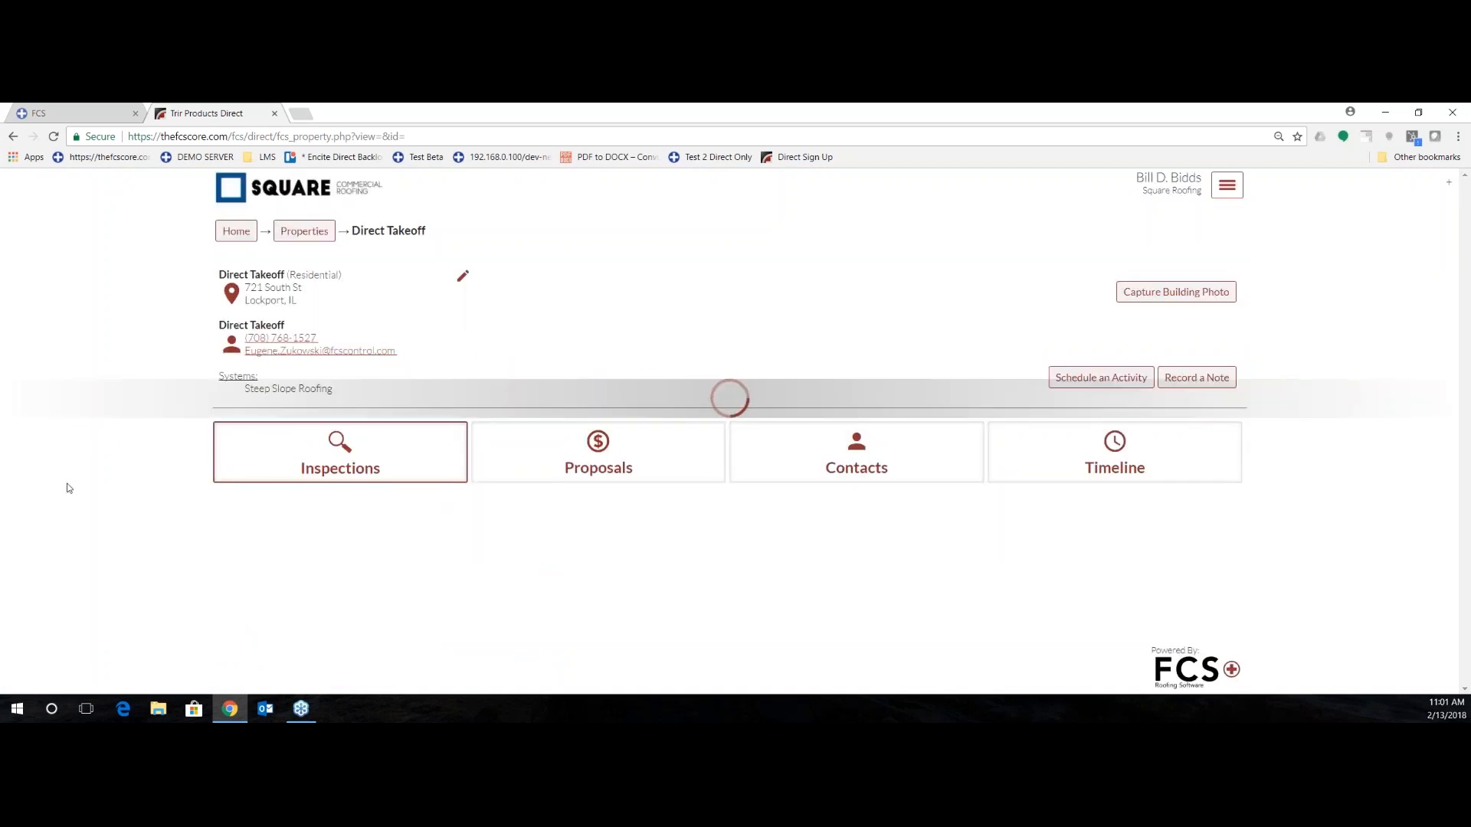
scroll(77, 487, "down", 2)
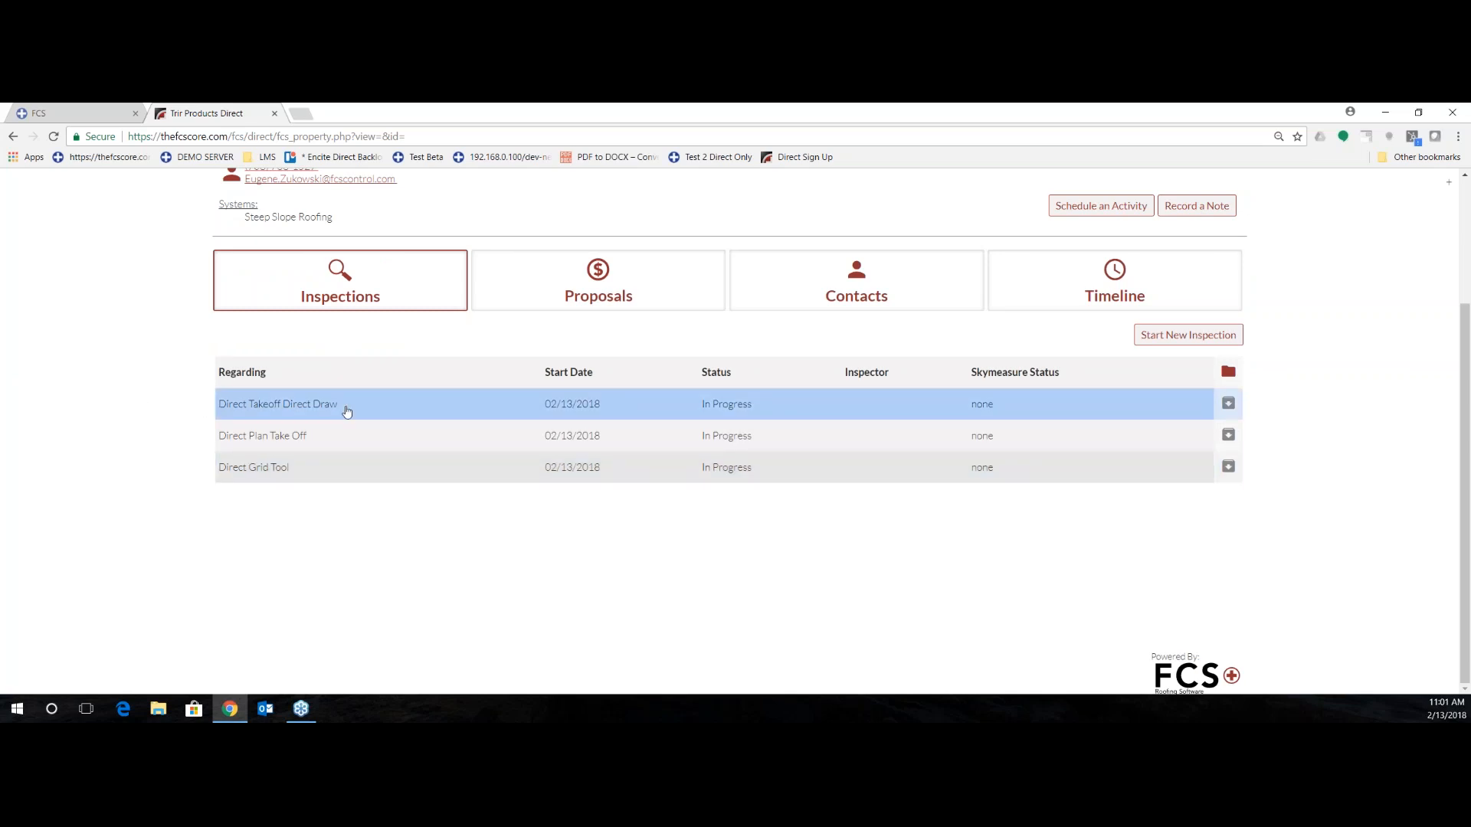
left_click(346, 411)
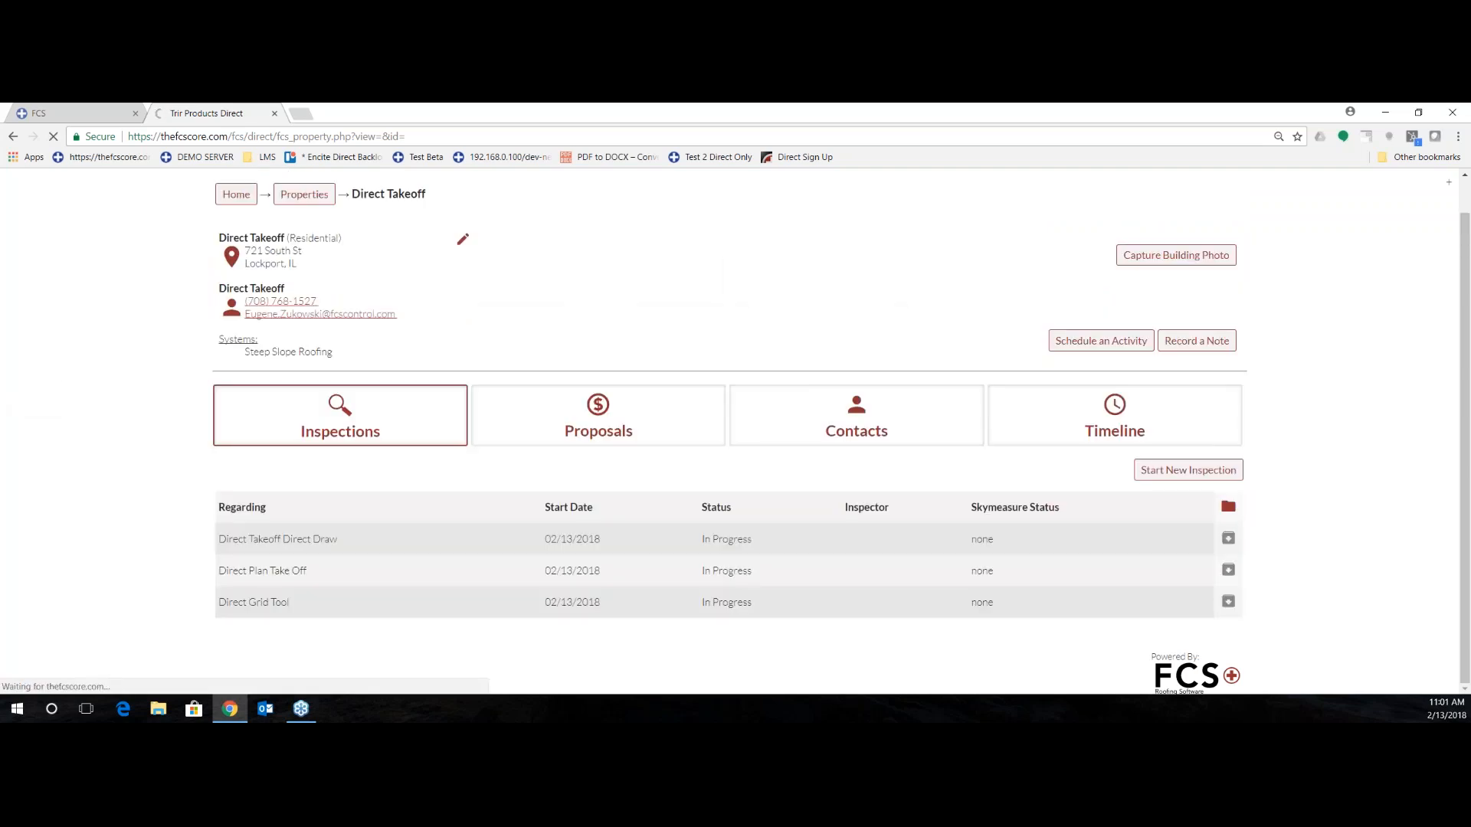
- Launch direct drawing in the inspection's field conditions to capture measurements via satellite
scroll(131, 471, "down", 1)
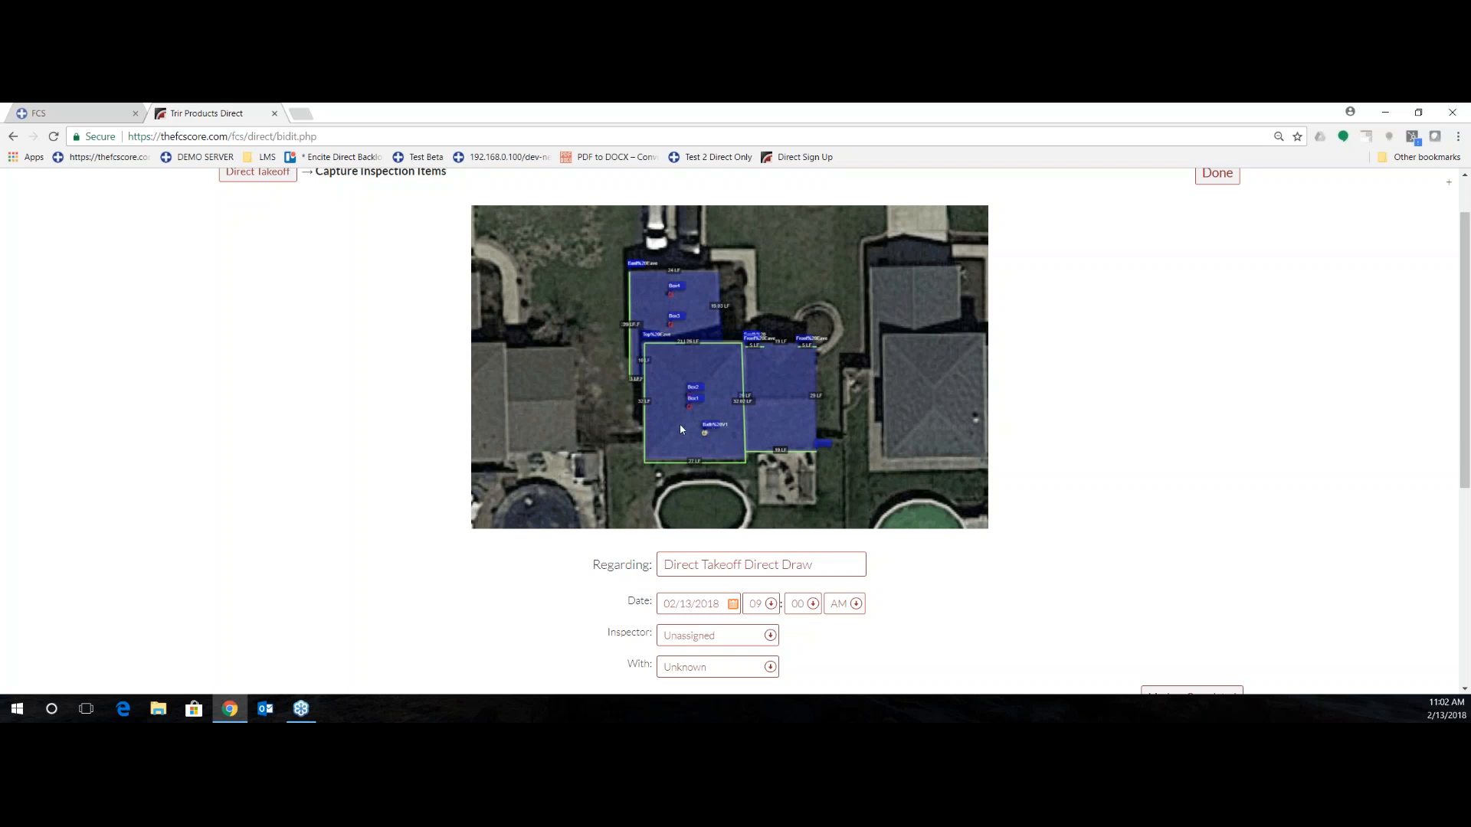
scroll(361, 383, "down", 4)
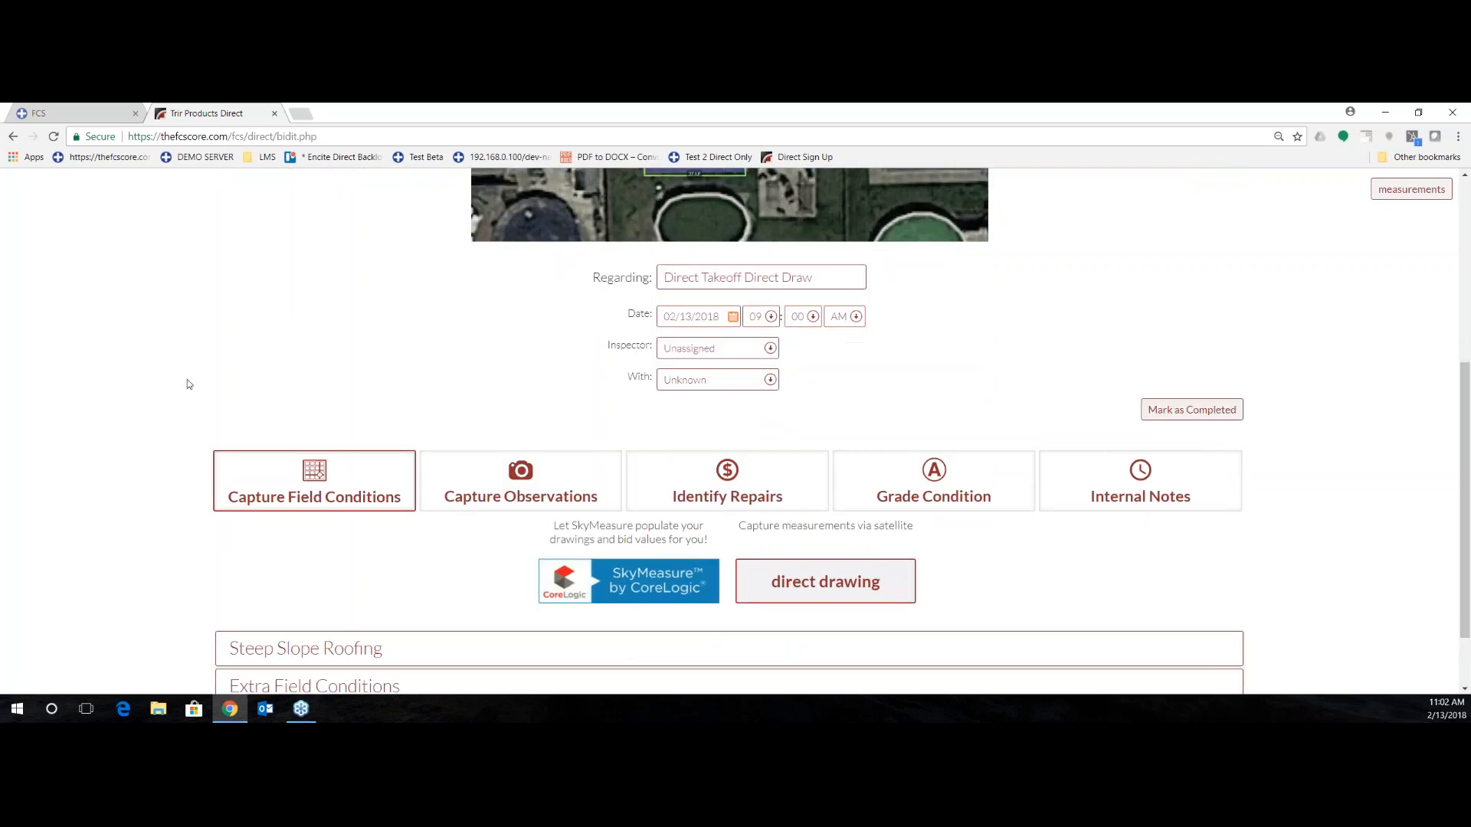
left_click(840, 583)
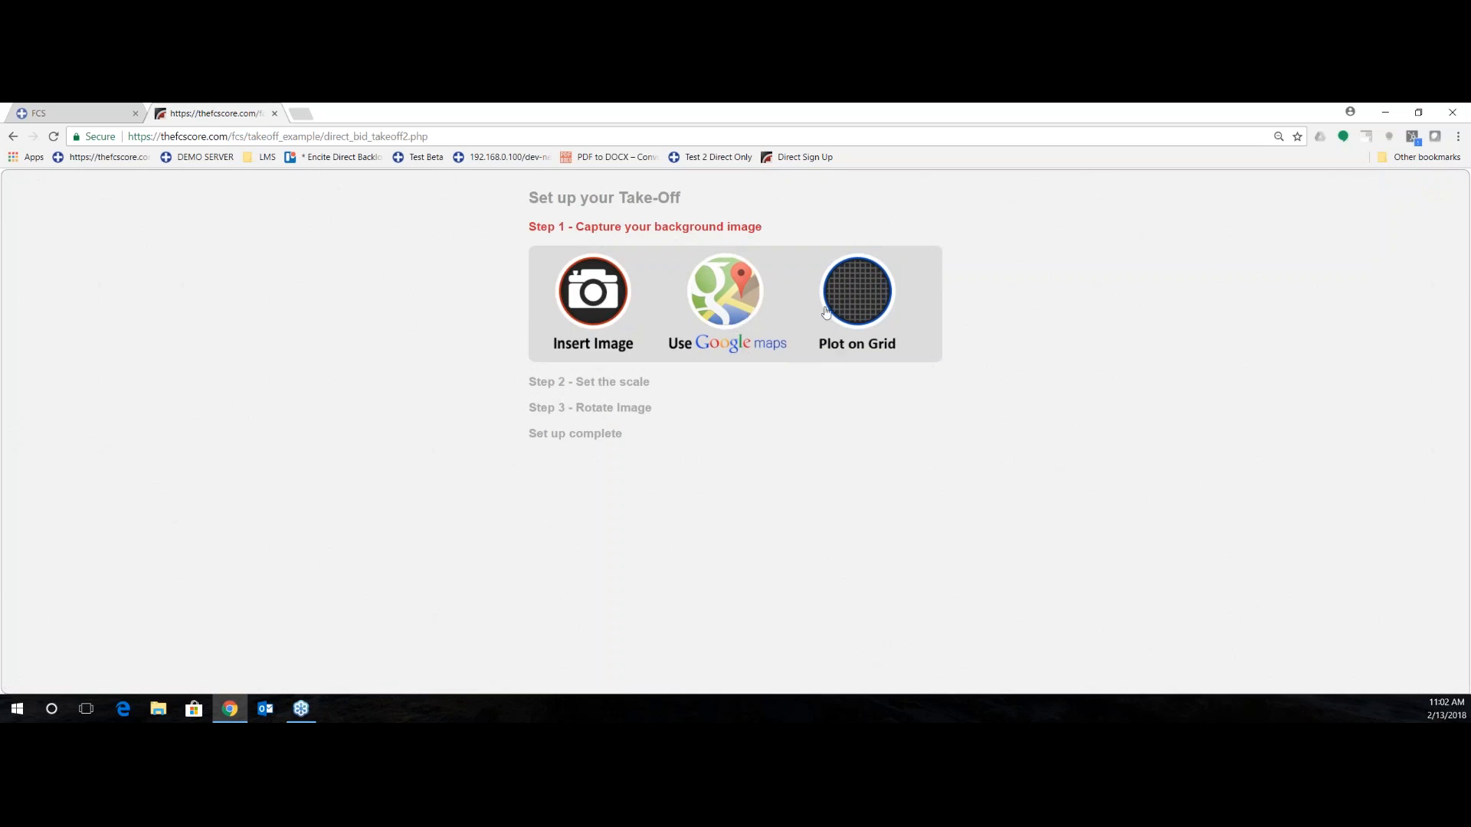
- Use Google Maps for the take-off background, frame the marked house at close range and capture the image
left_click(710, 284)
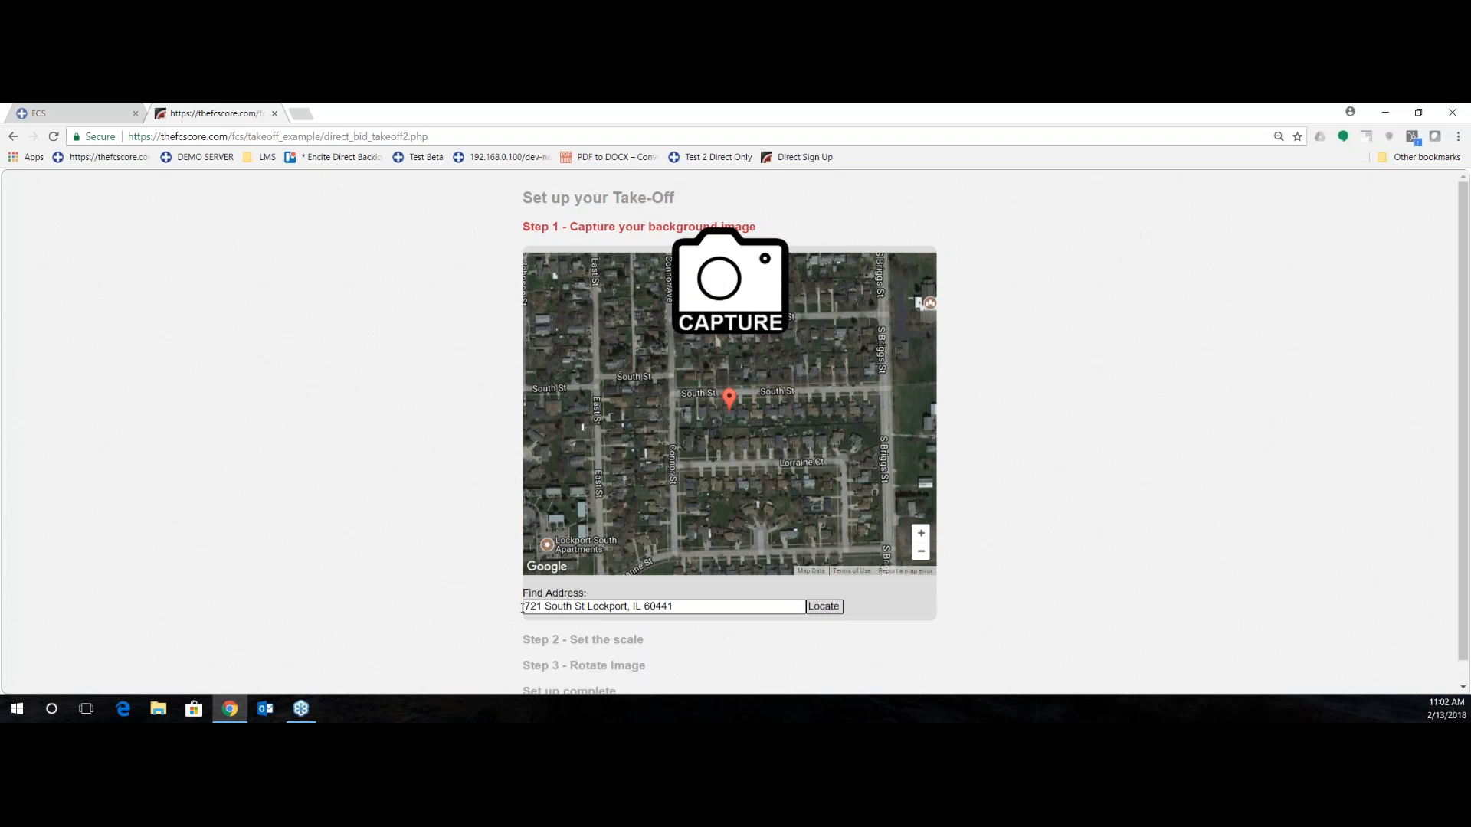
scroll(728, 395, "up", 4)
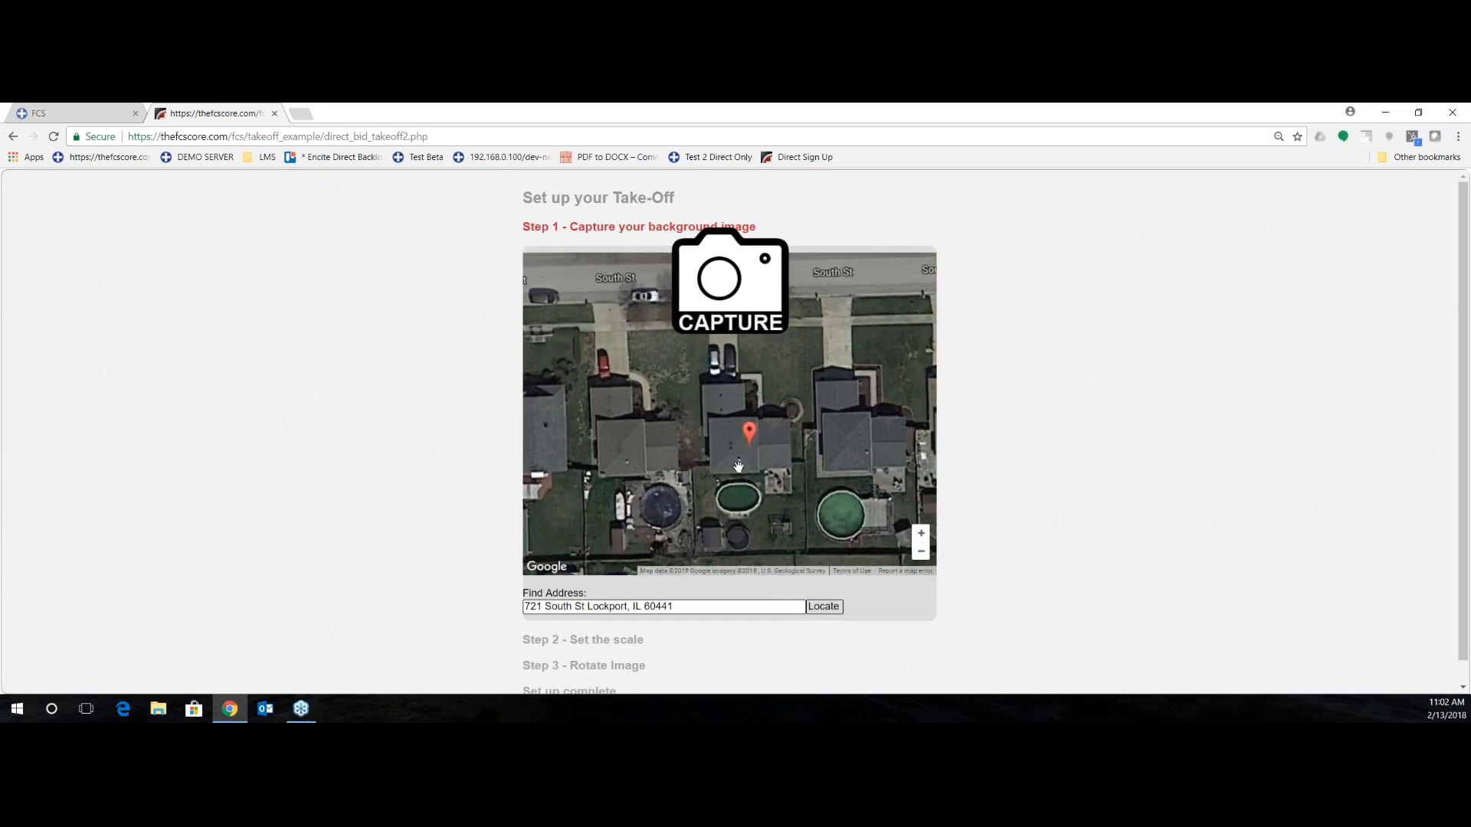
left_click_drag(740, 464, 716, 450)
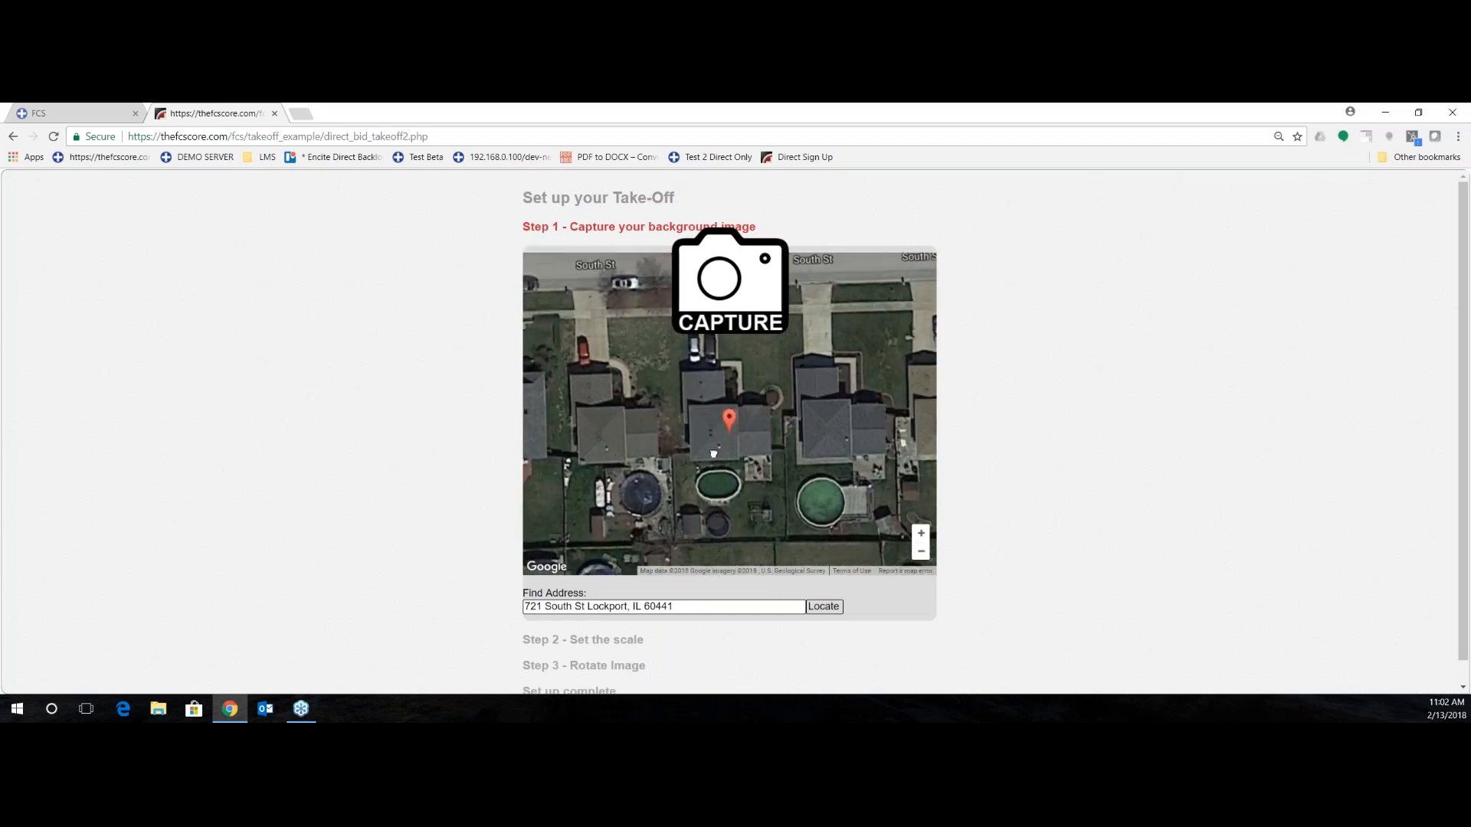
left_click(725, 294)
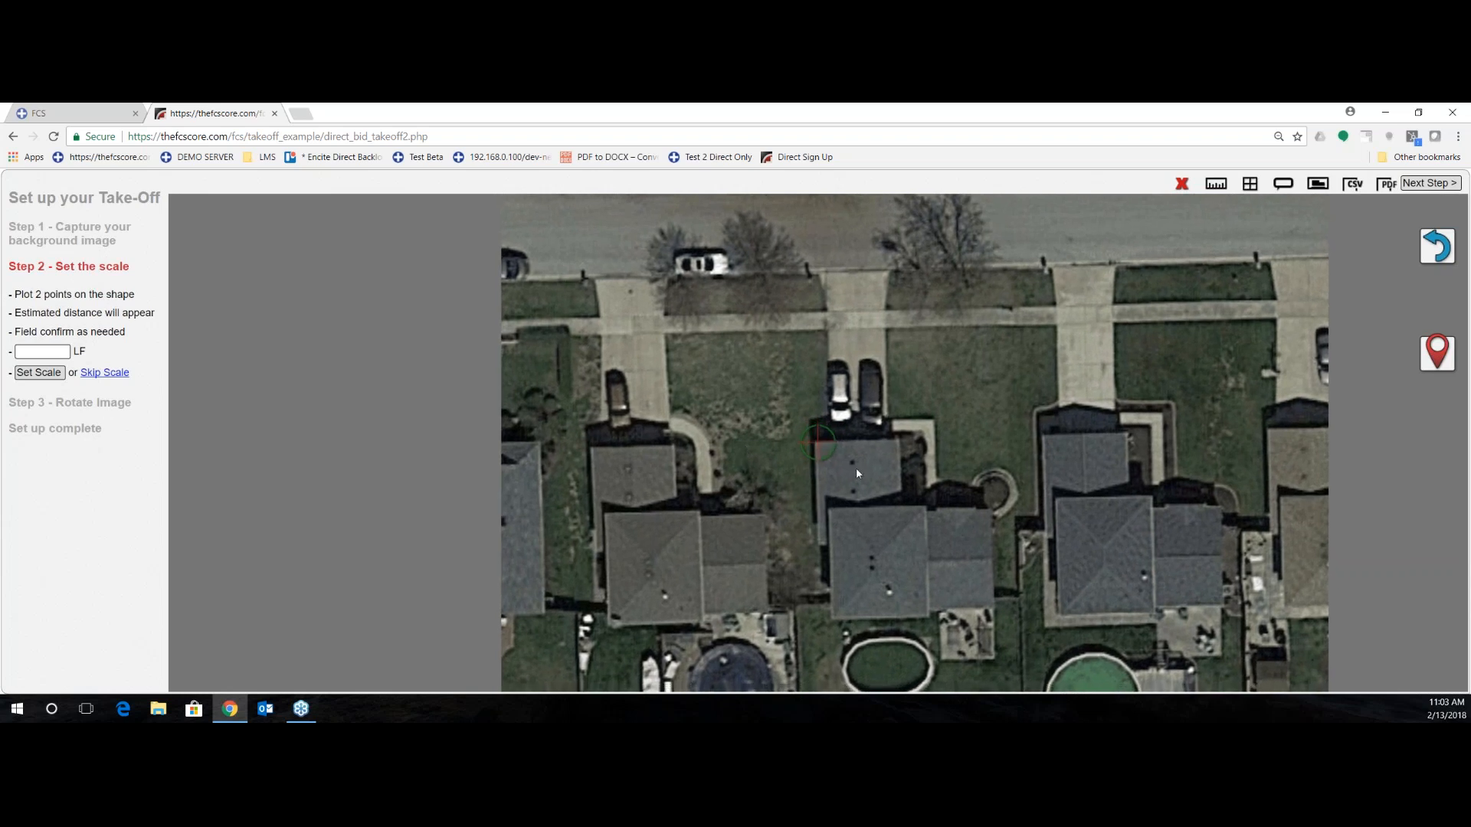
- Plot two points along the street-side edge of the house's front roof section and set the scale to 22.67 LF
scroll(855, 476, "up", 2)
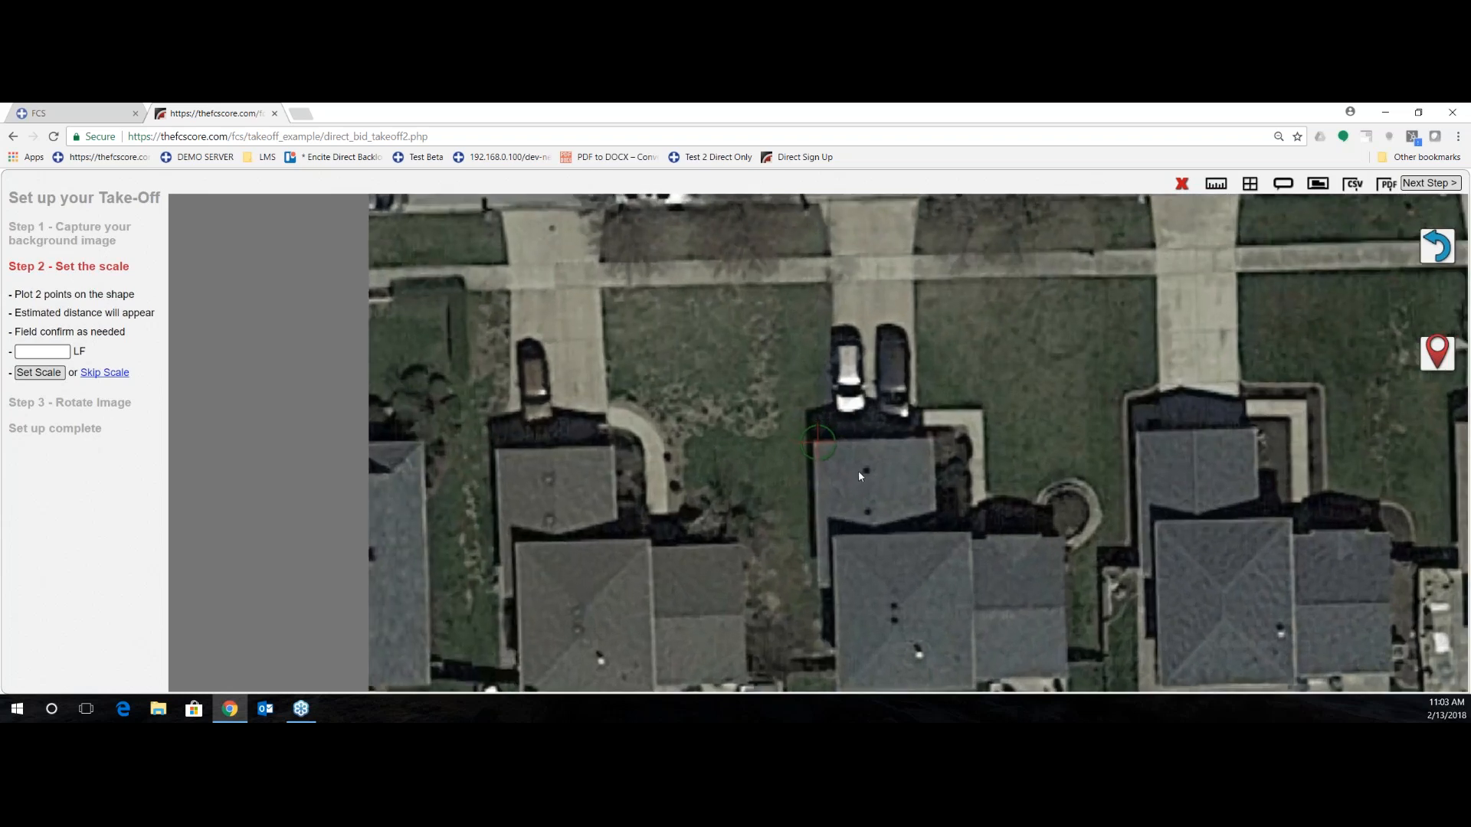
left_click(1436, 354)
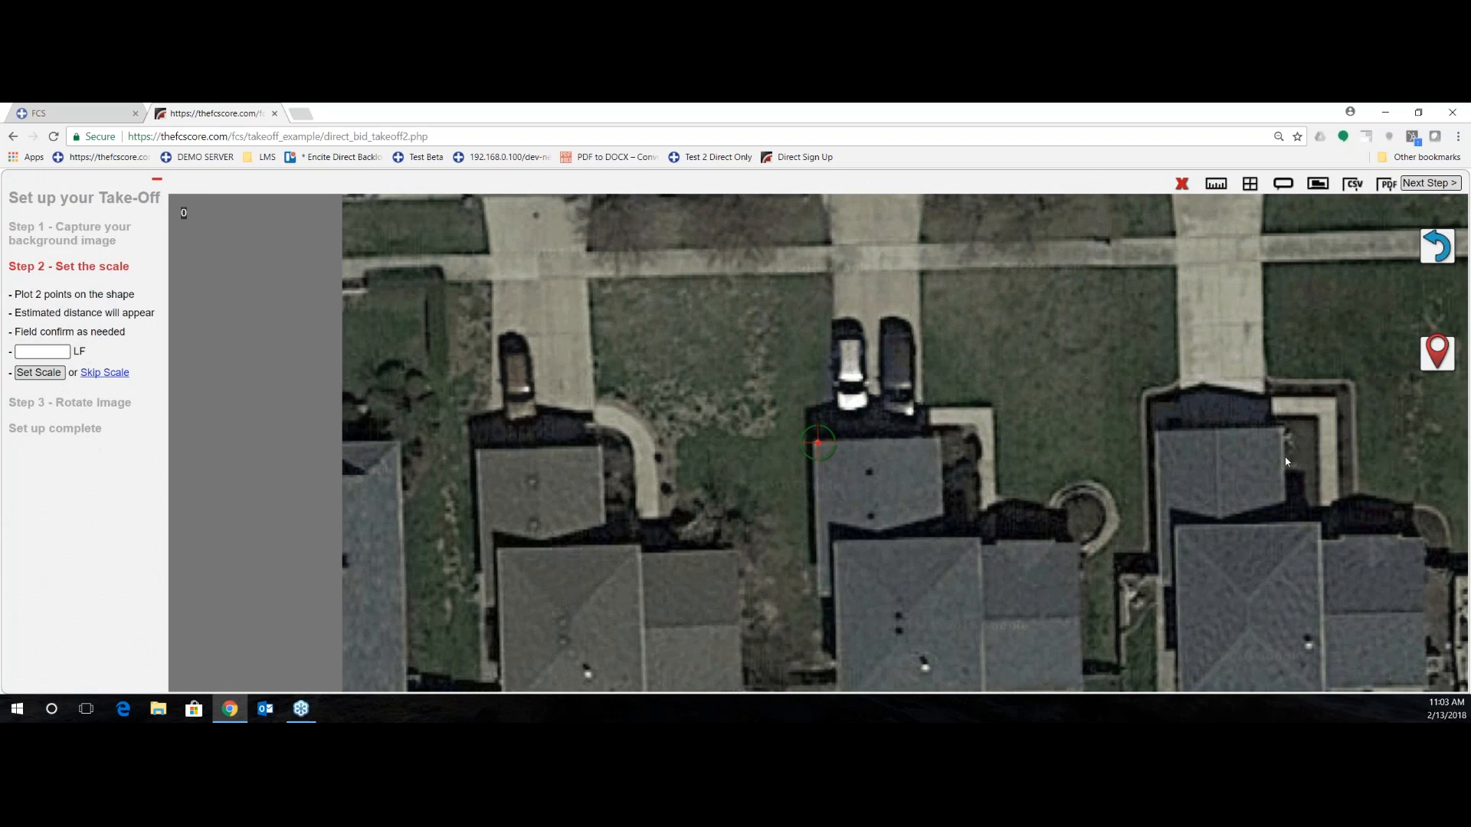
left_click_drag(1286, 462, 1162, 455)
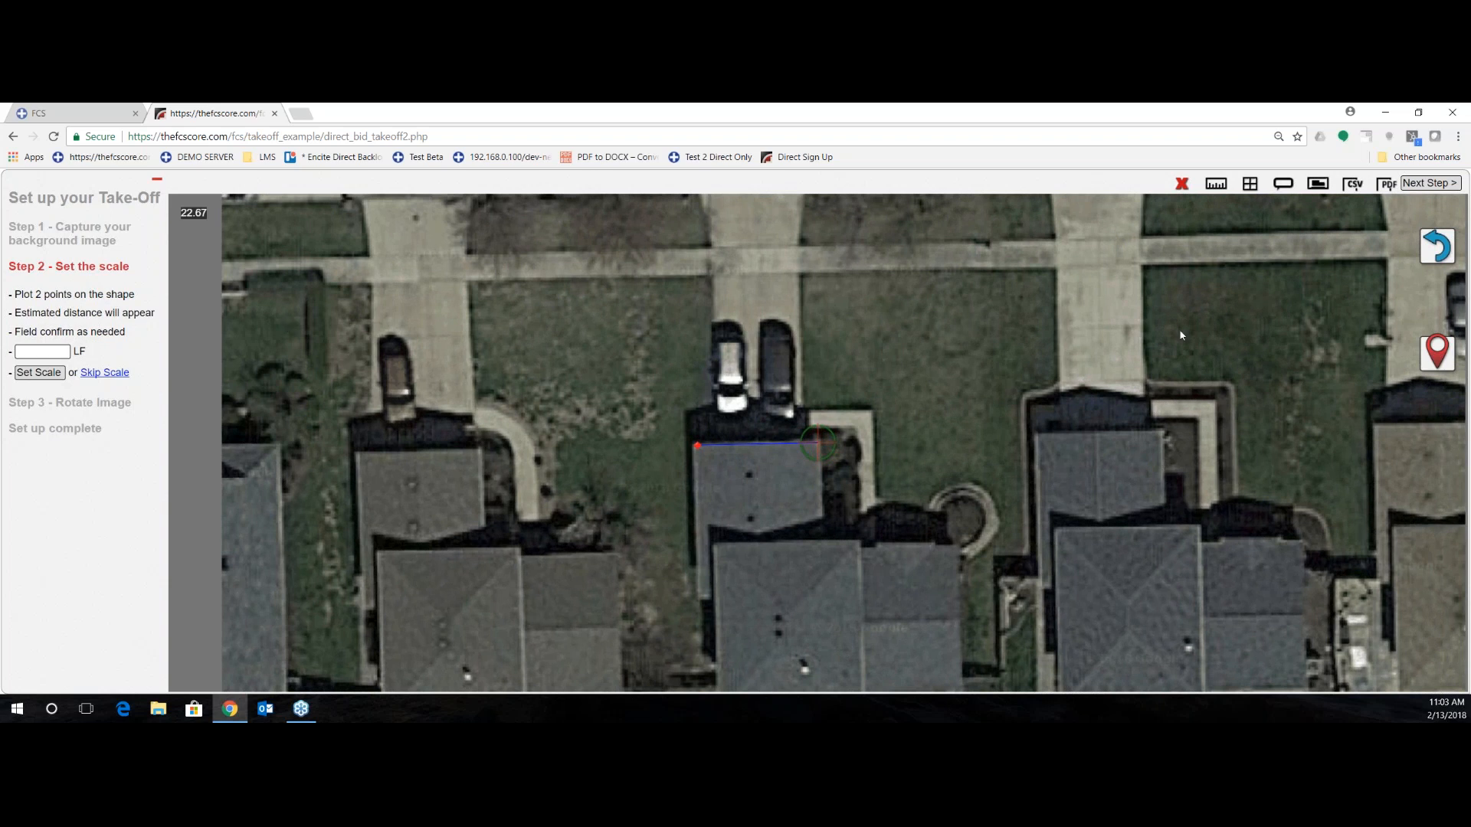
left_click(1437, 354)
left_click(32, 352)
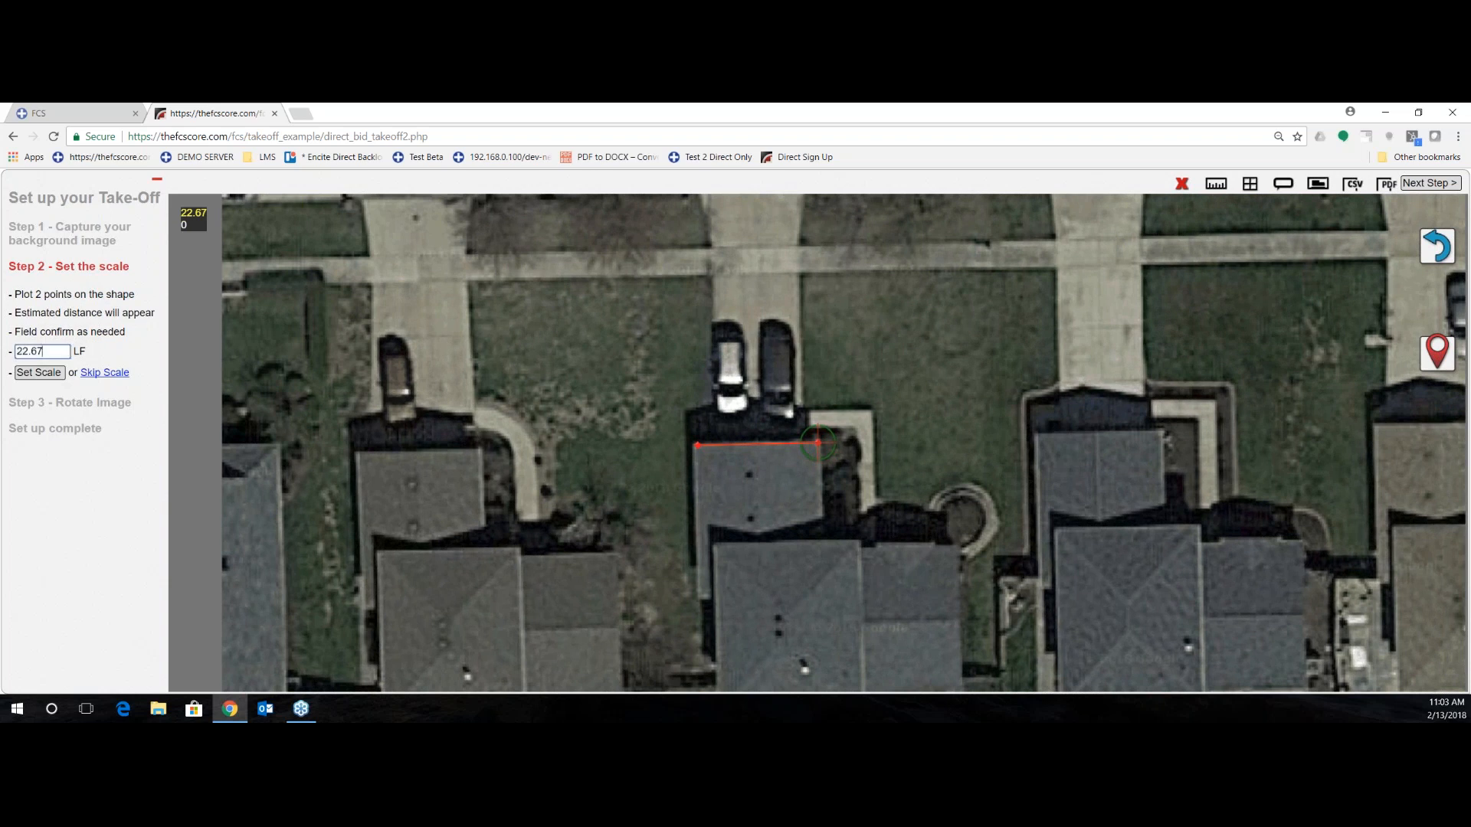
left_click(39, 374)
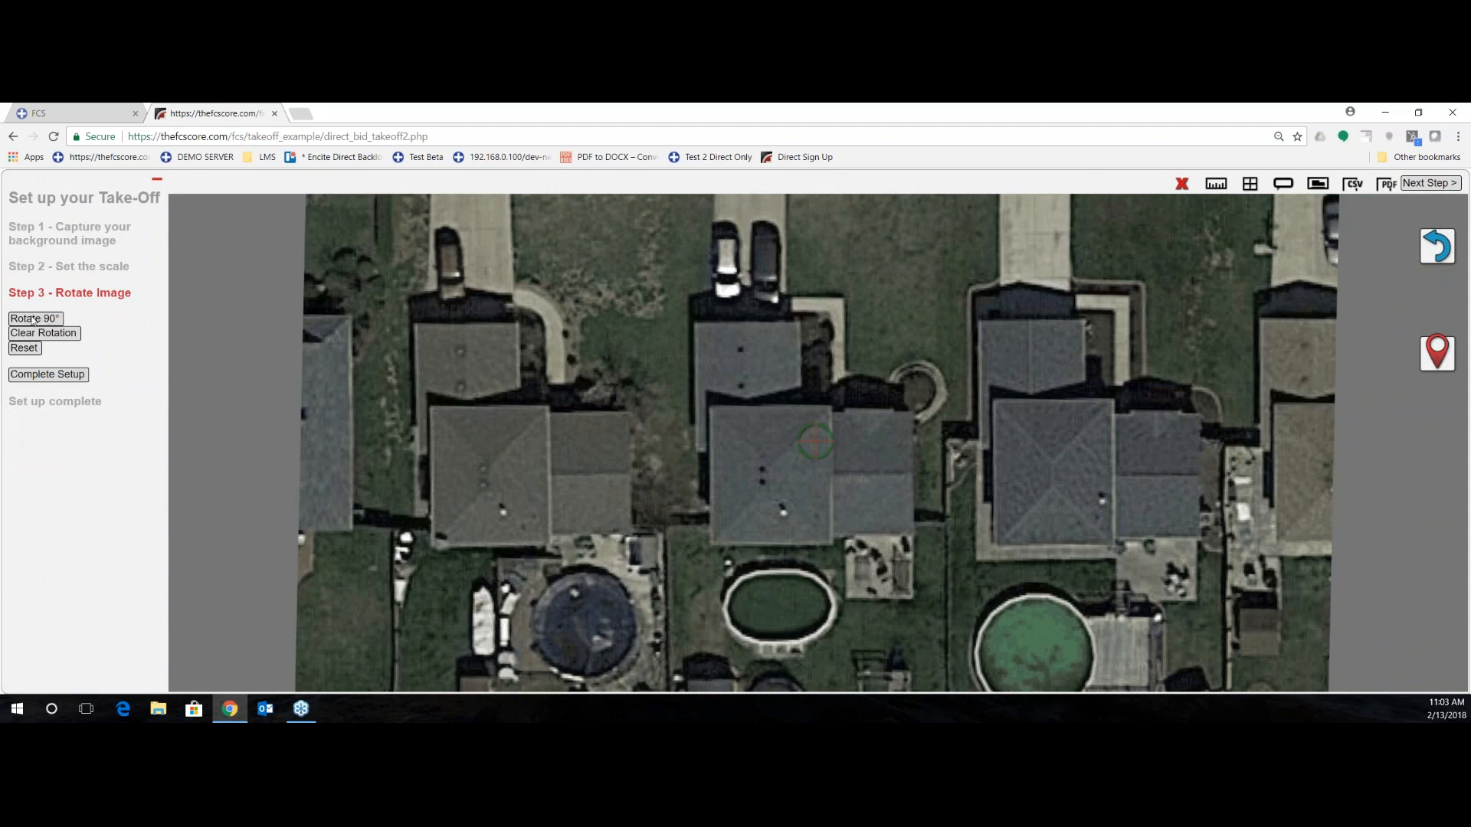
- Rotate the background image through a full turn in 90° increments and complete the take-off setup
left_click(35, 320)
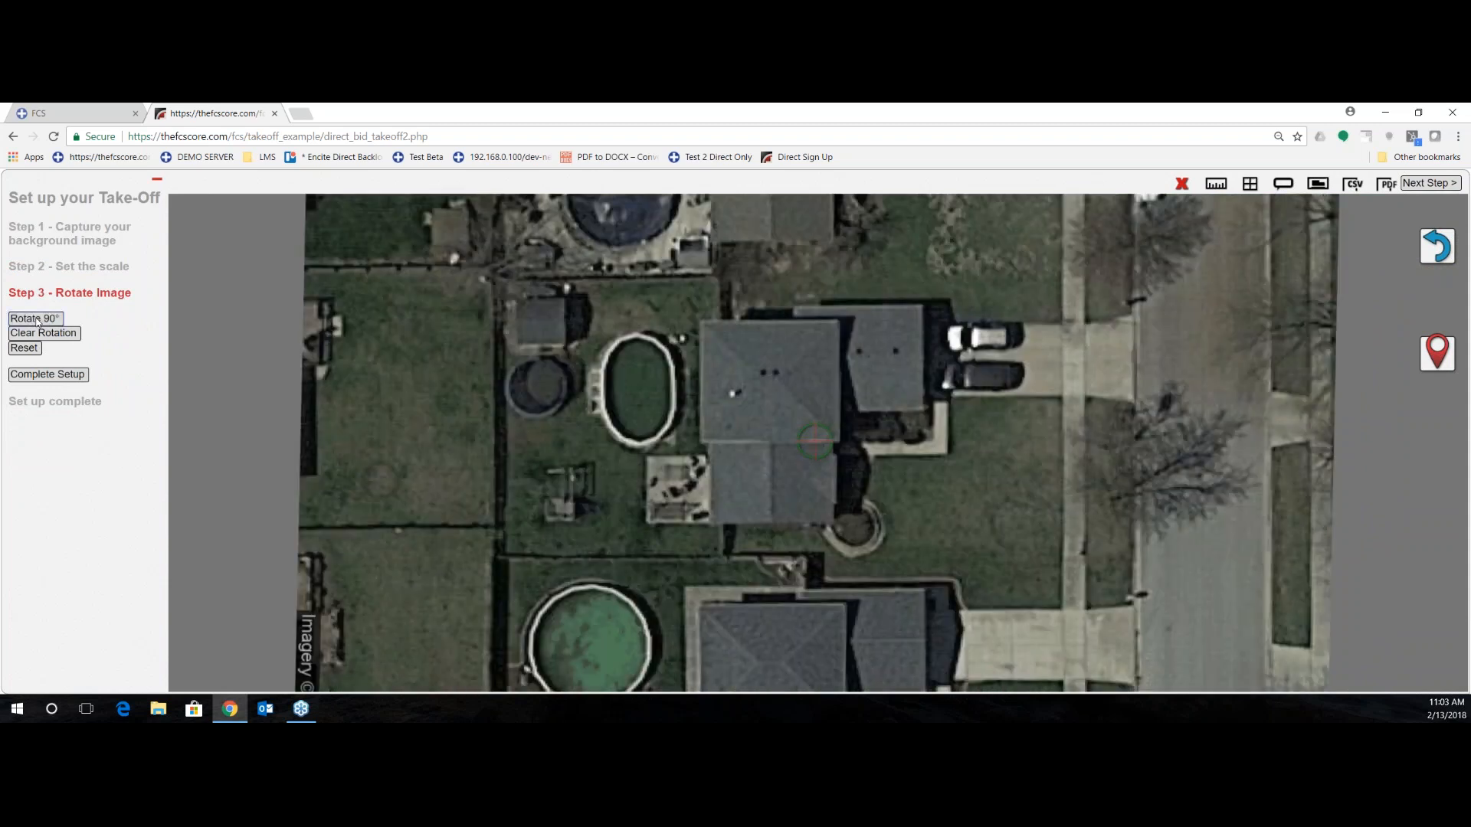
left_click(37, 322)
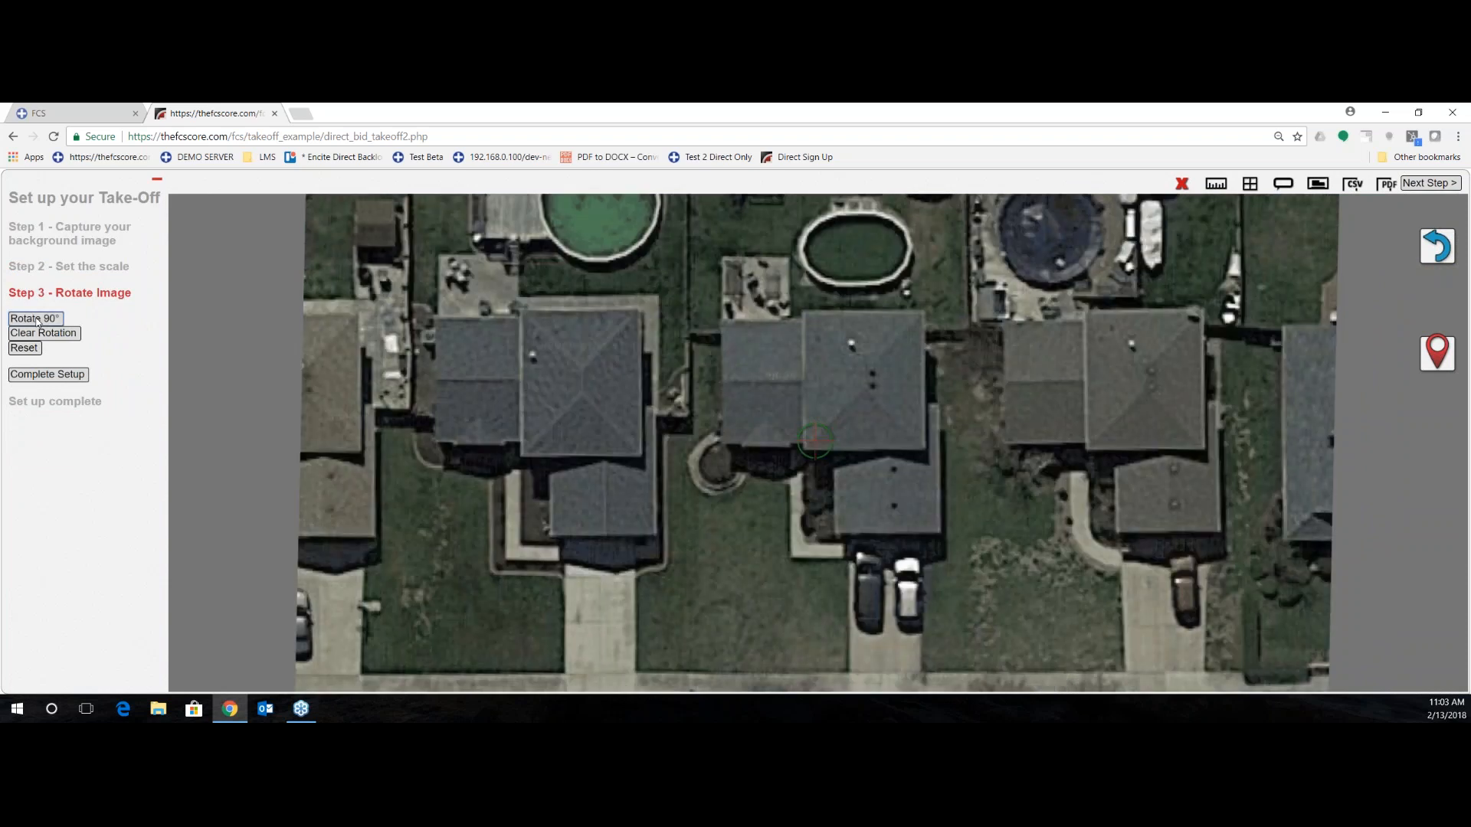
left_click(37, 321)
left_click(37, 320)
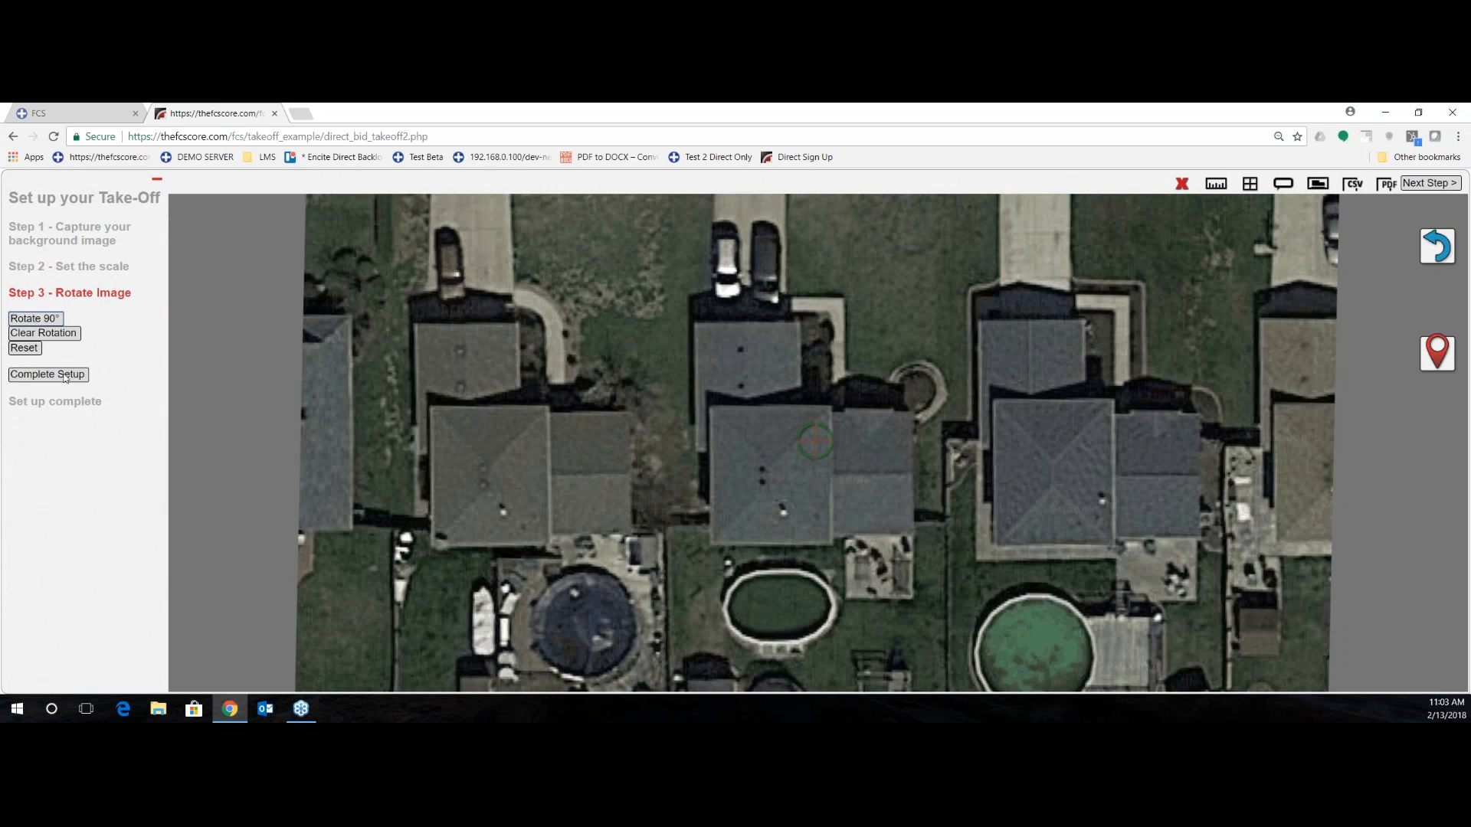
left_click(65, 375)
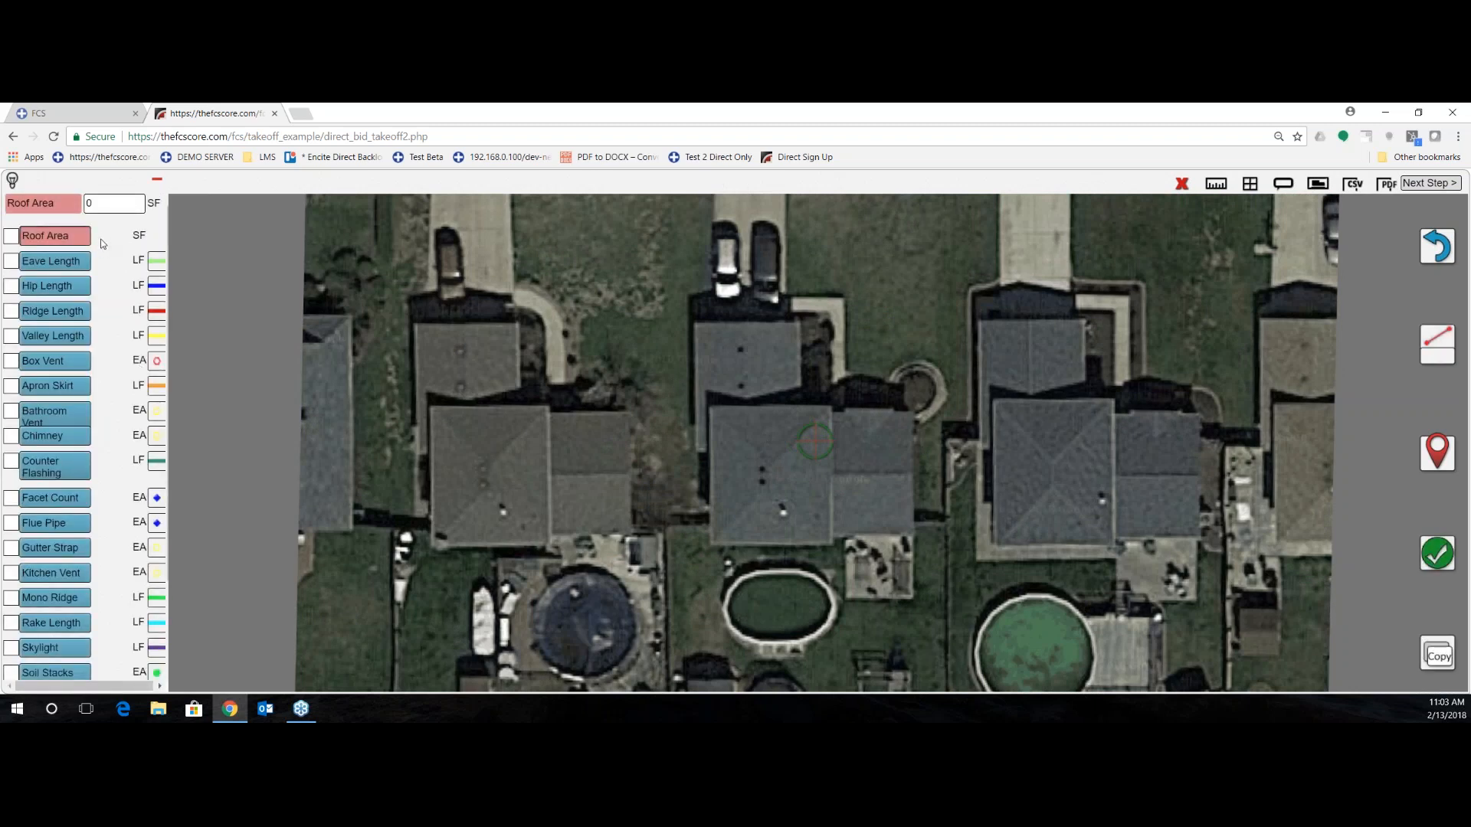
- Review the list of field conditions available for measuring, from Roof Area to the option for adding a new one
scroll(109, 272, "down", 3)
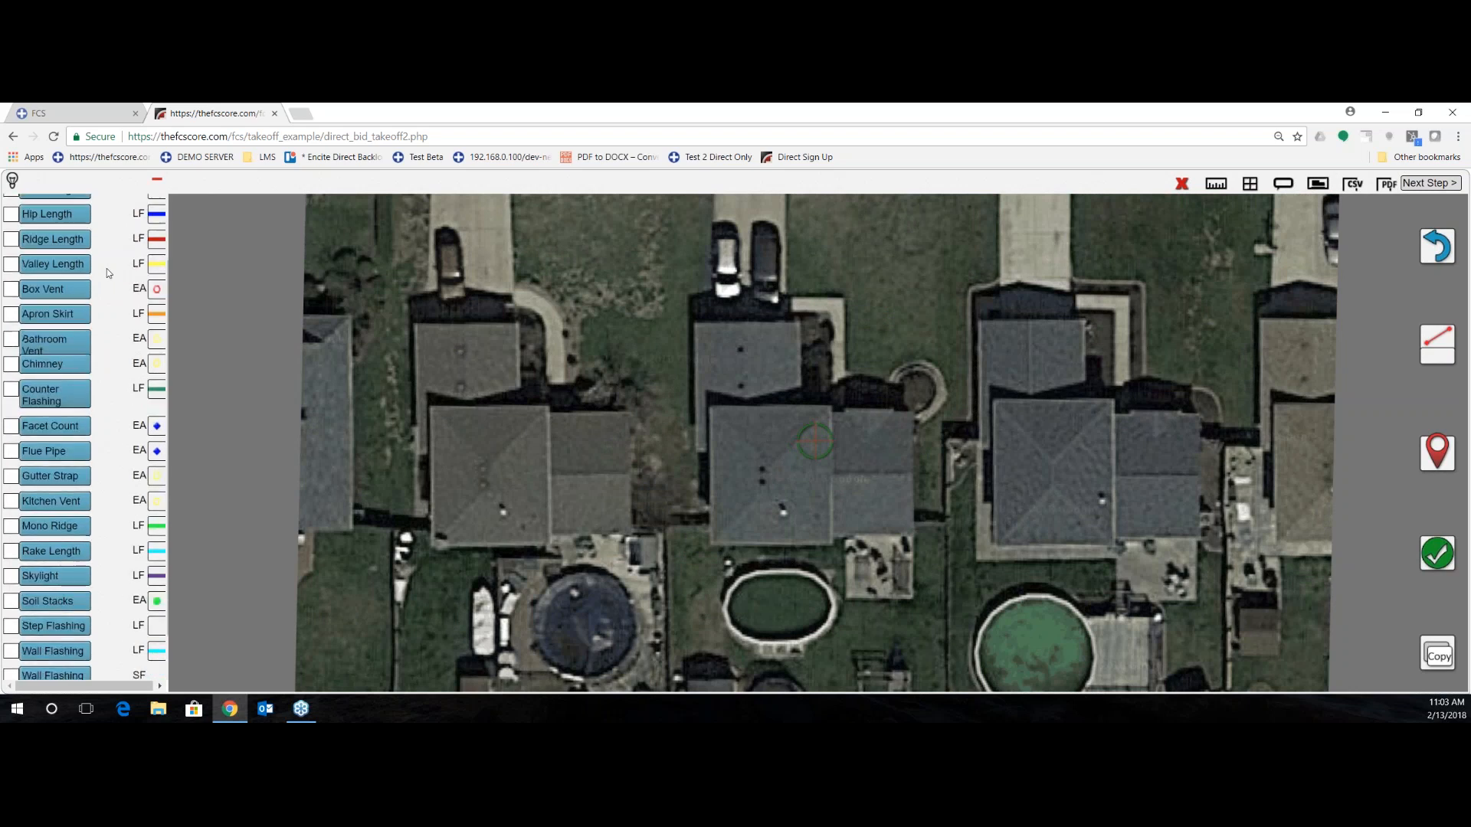
scroll(91, 518, "up", 3)
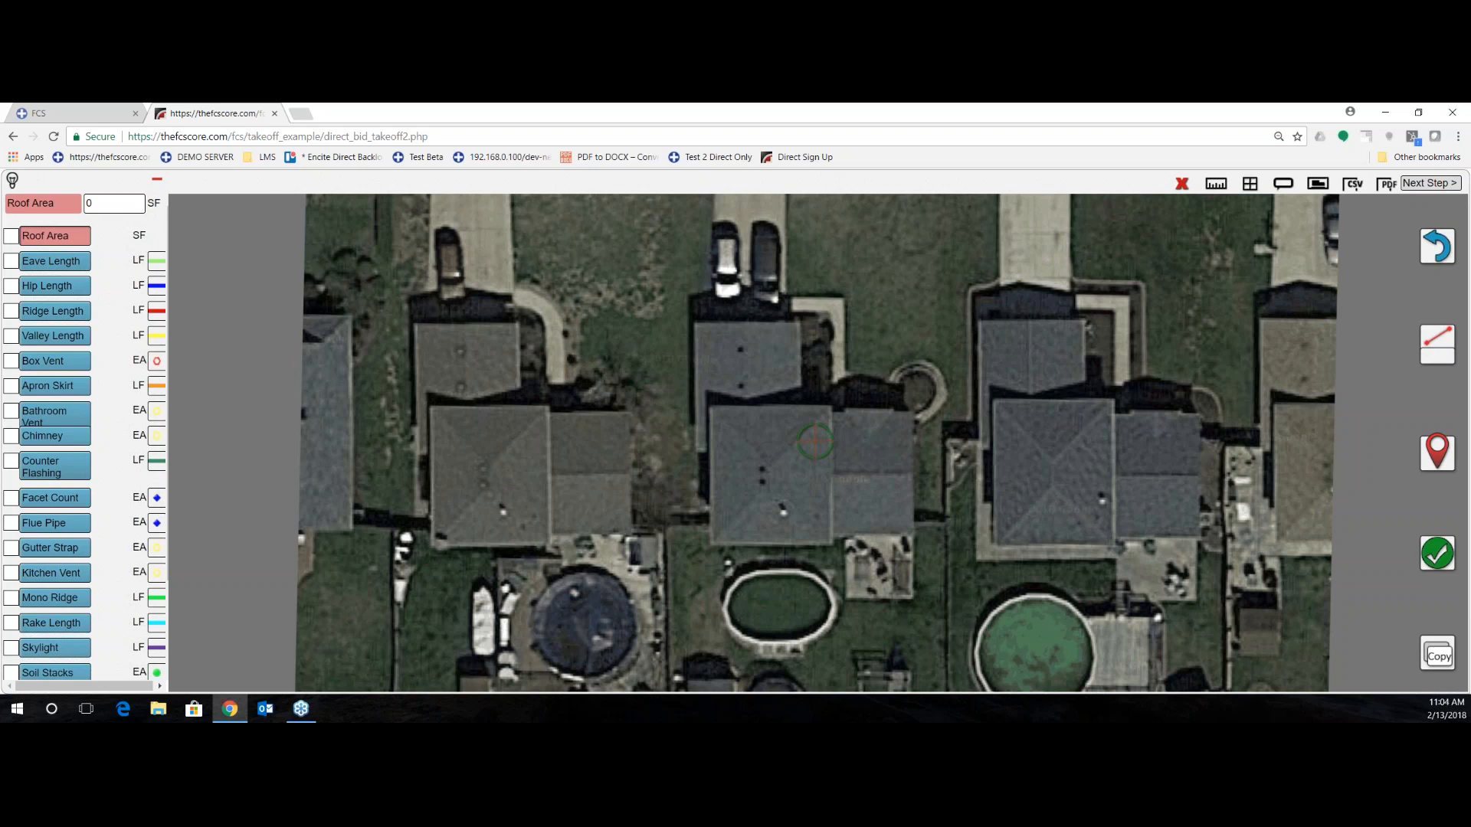
scroll(108, 455, "down", 3)
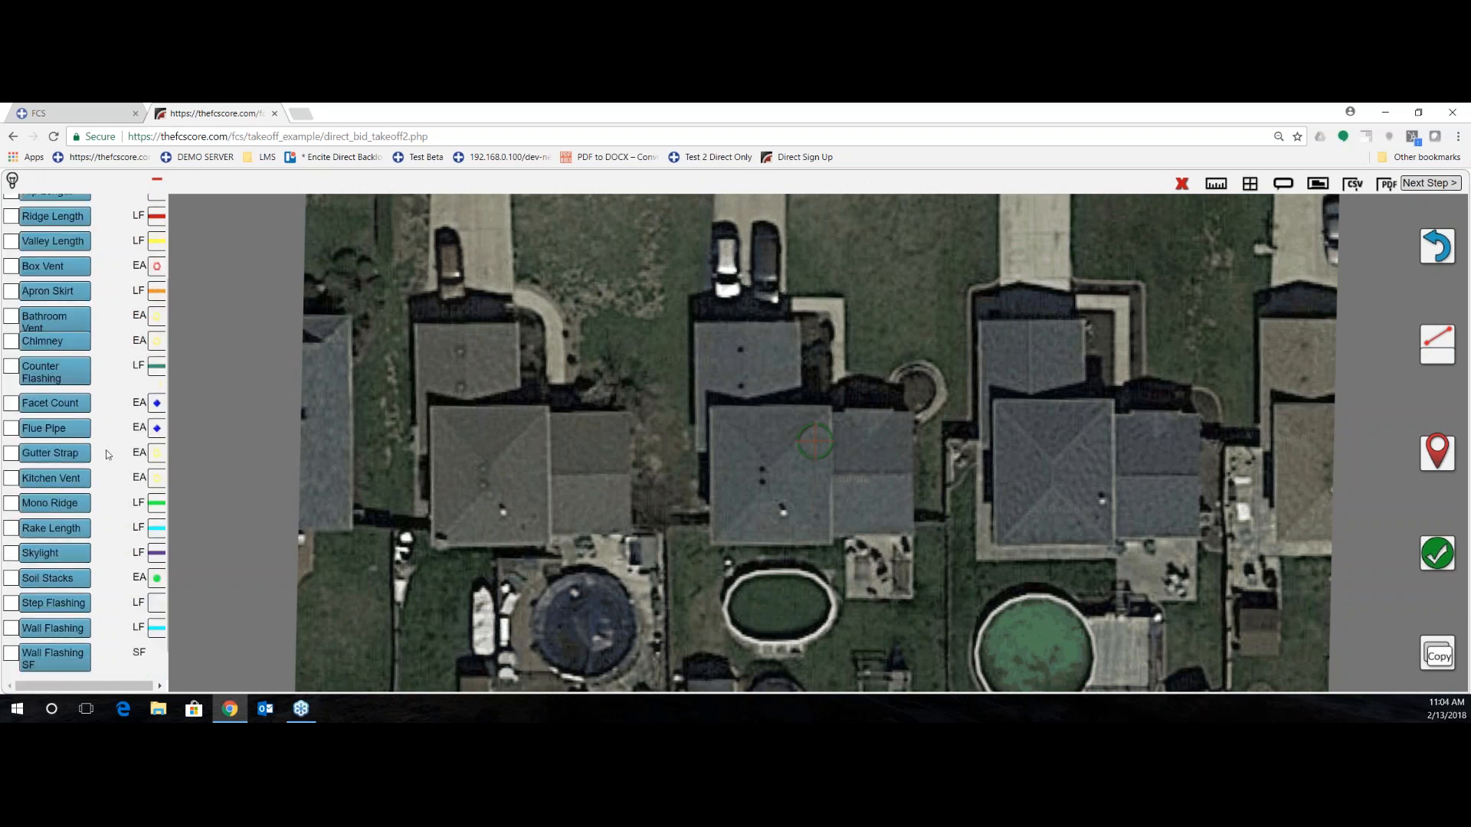
scroll(108, 455, "up", 3)
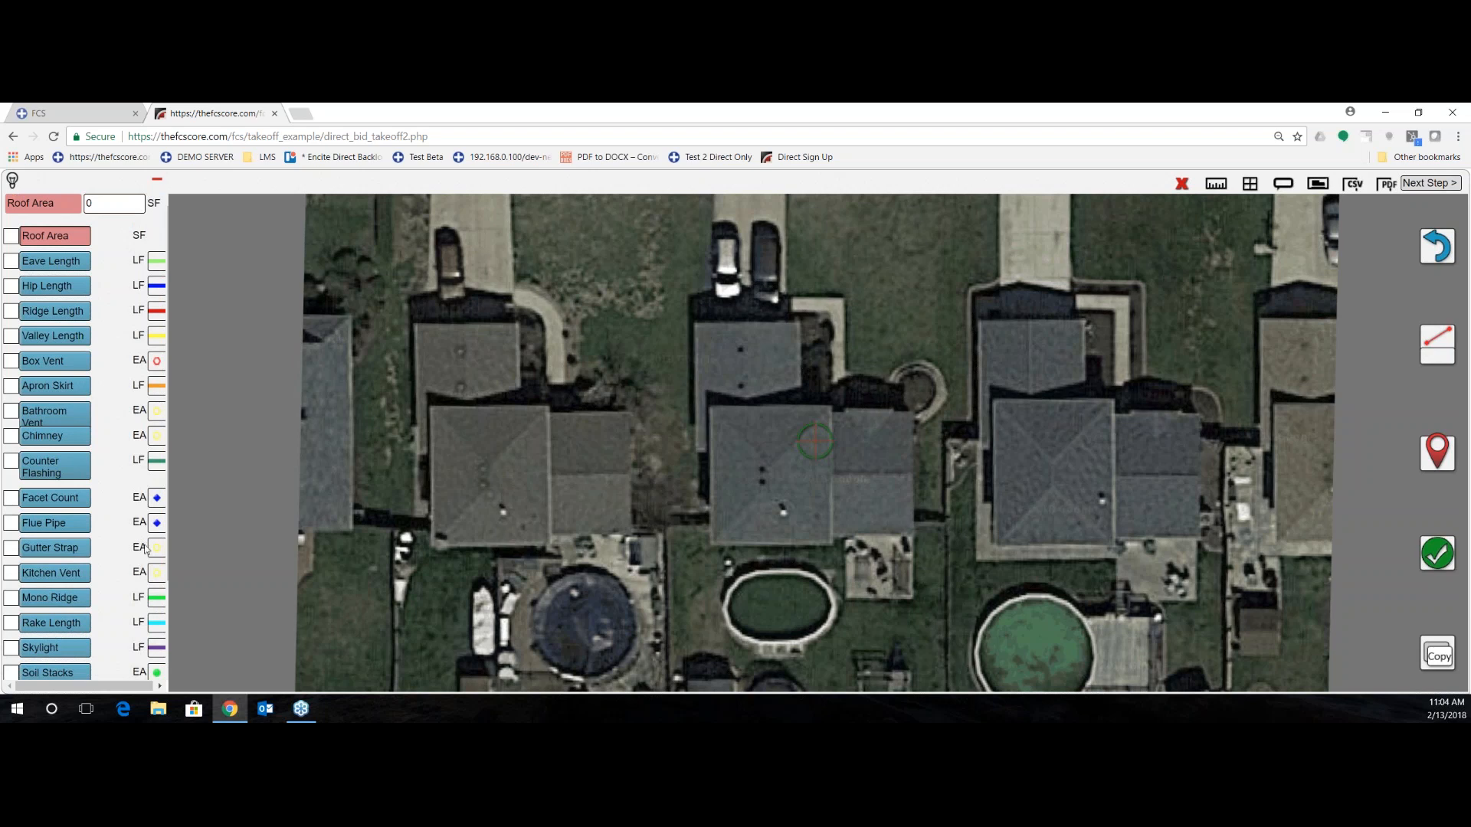
scroll(145, 548, "down", 3)
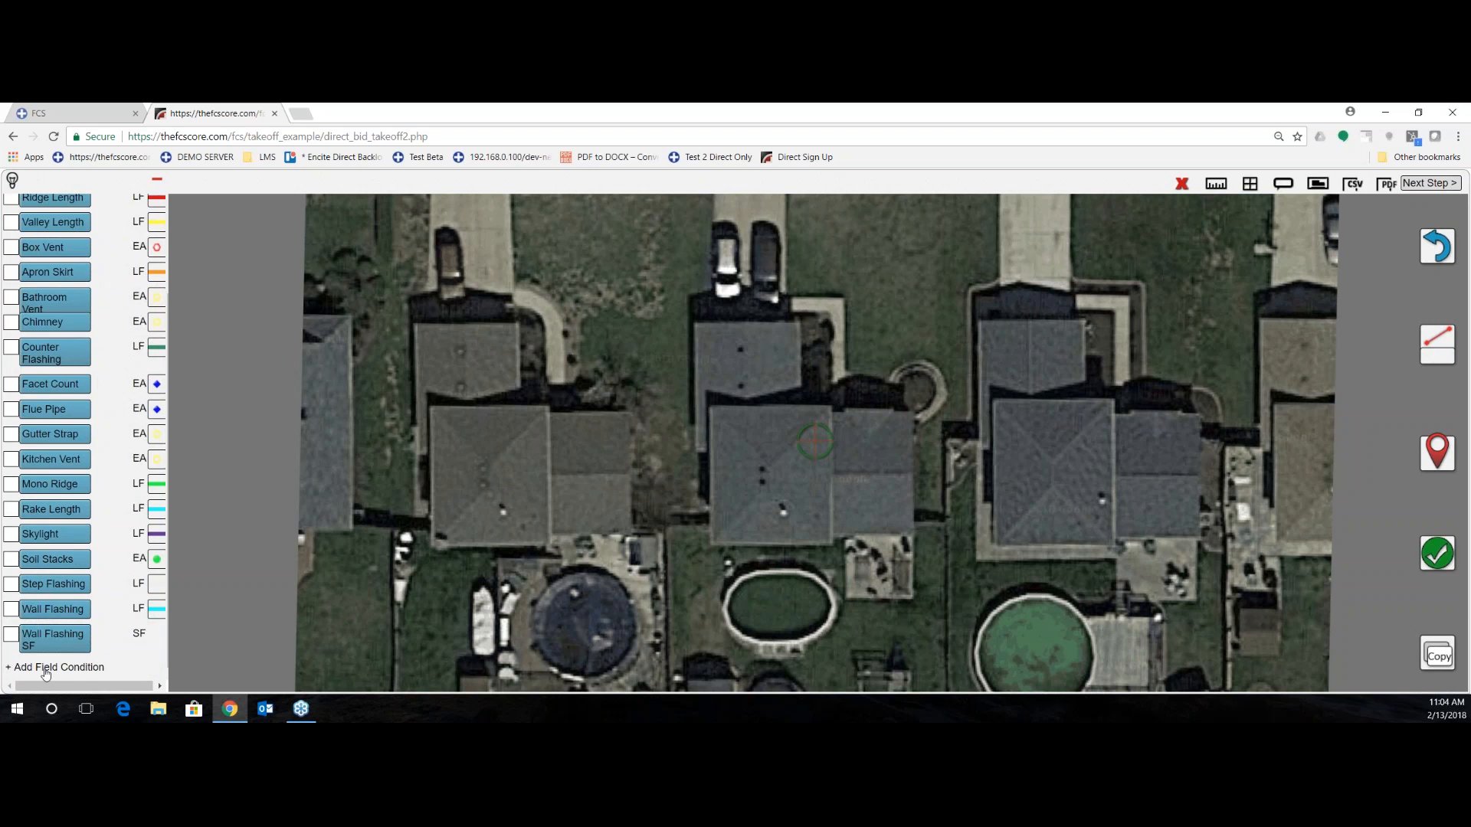
scroll(46, 459, "up", 3)
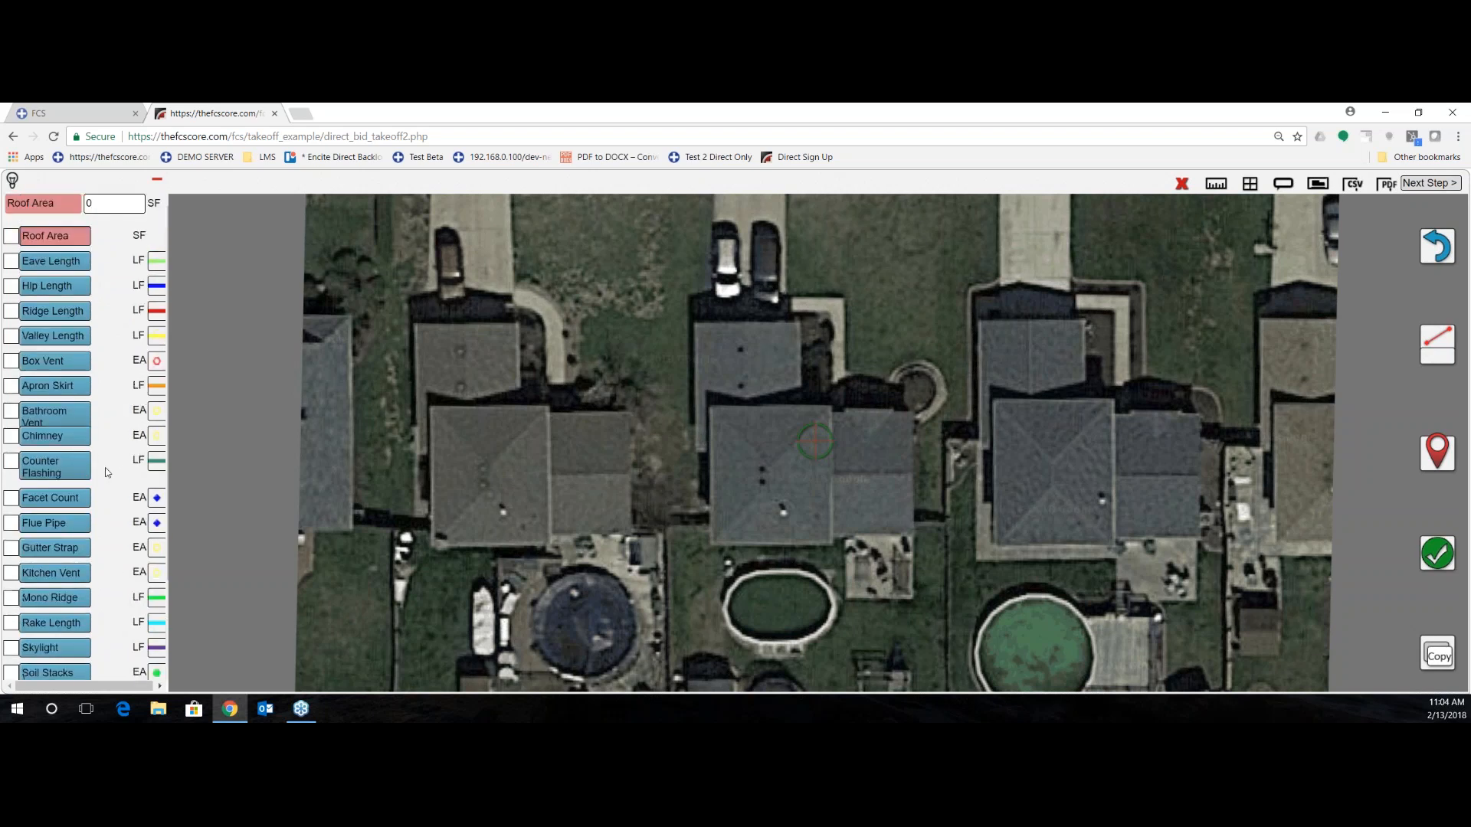
- Draw a rectangular Roof Area about 26.83 by 31.12 LF over the marked house's main roof section and complete it
left_click_drag(720, 465, 805, 493)
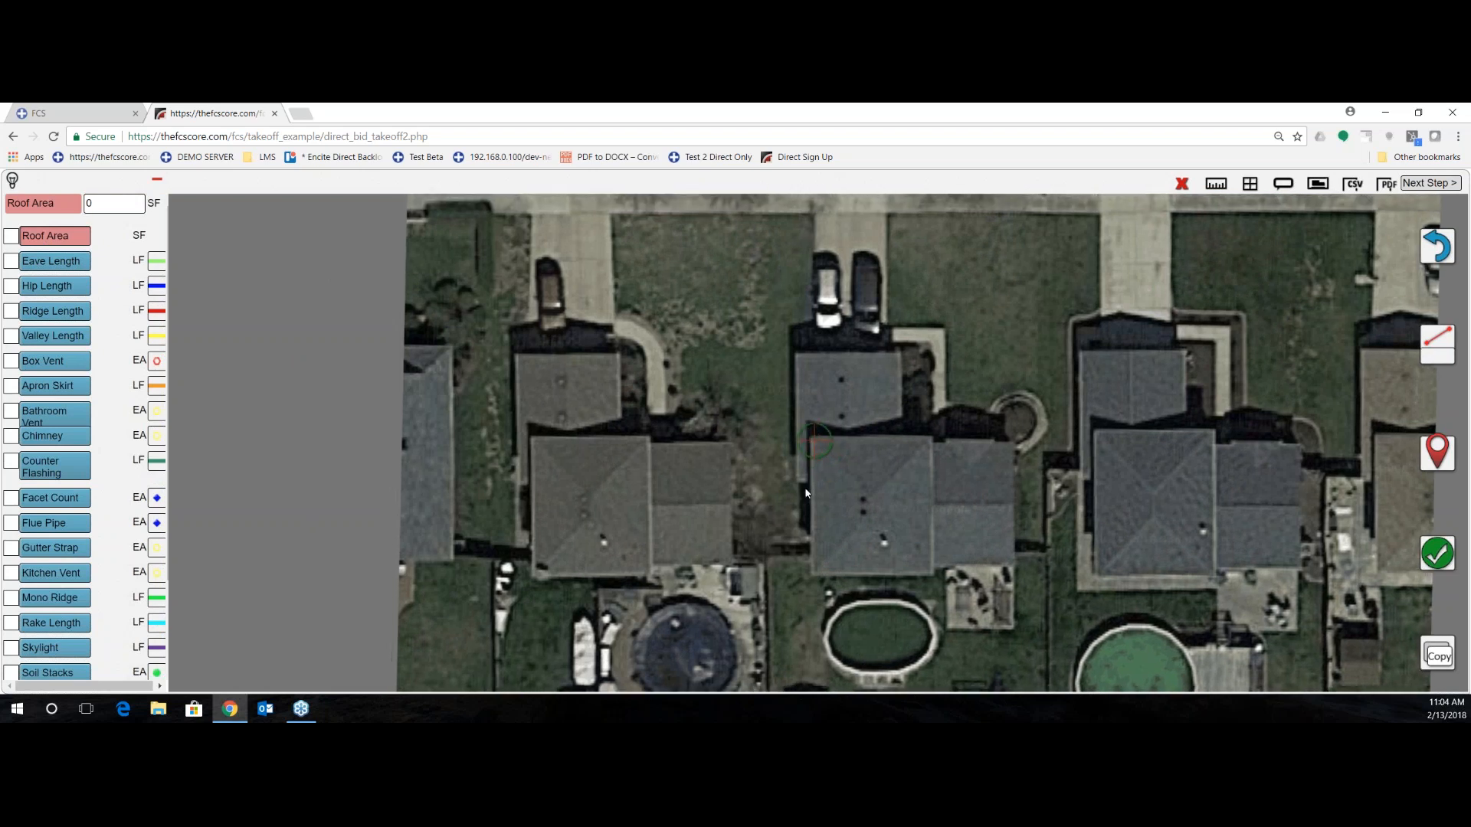
scroll(798, 489, "up", 1)
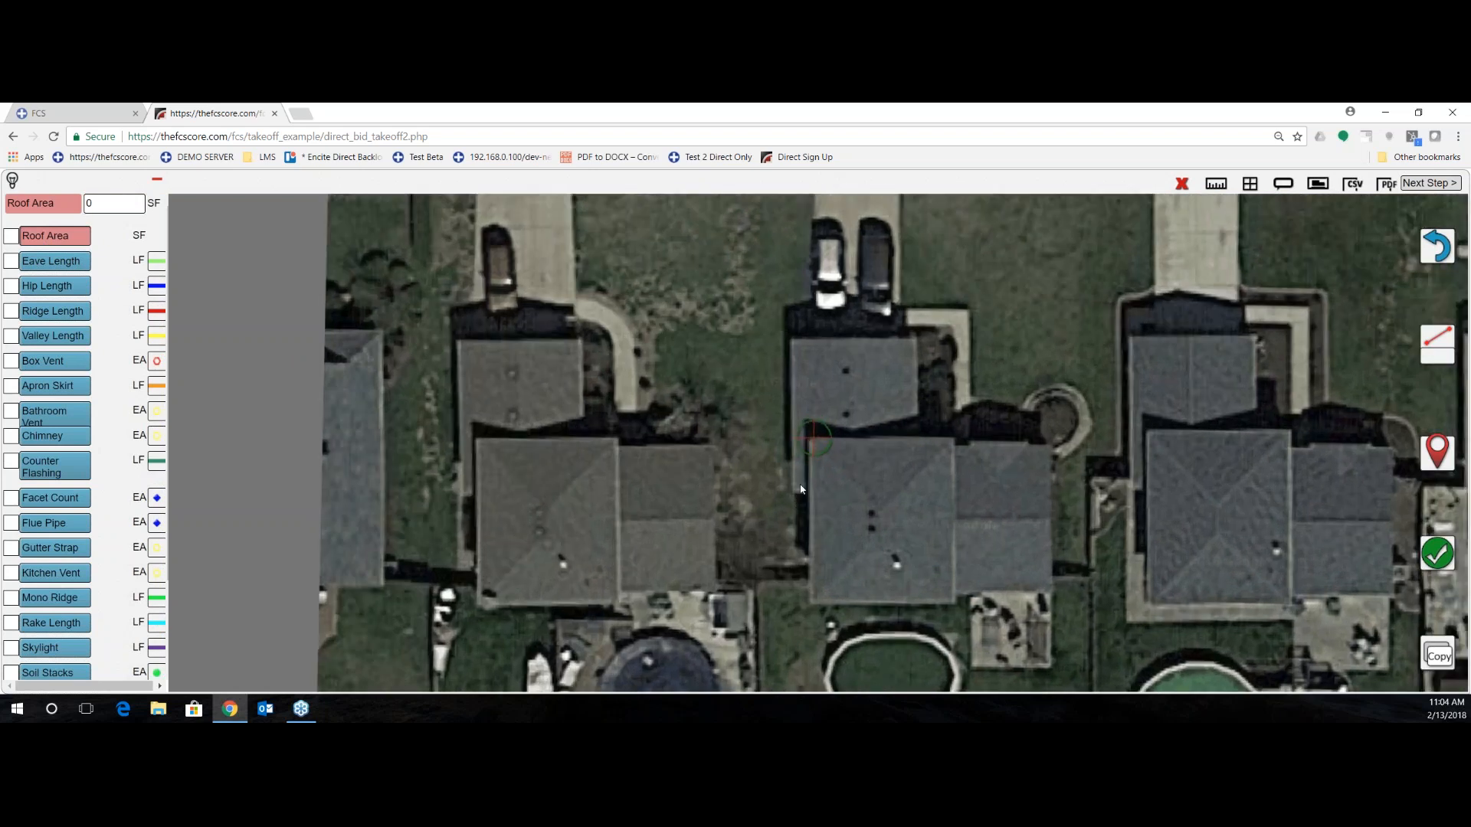
scroll(800, 489, "up", 1)
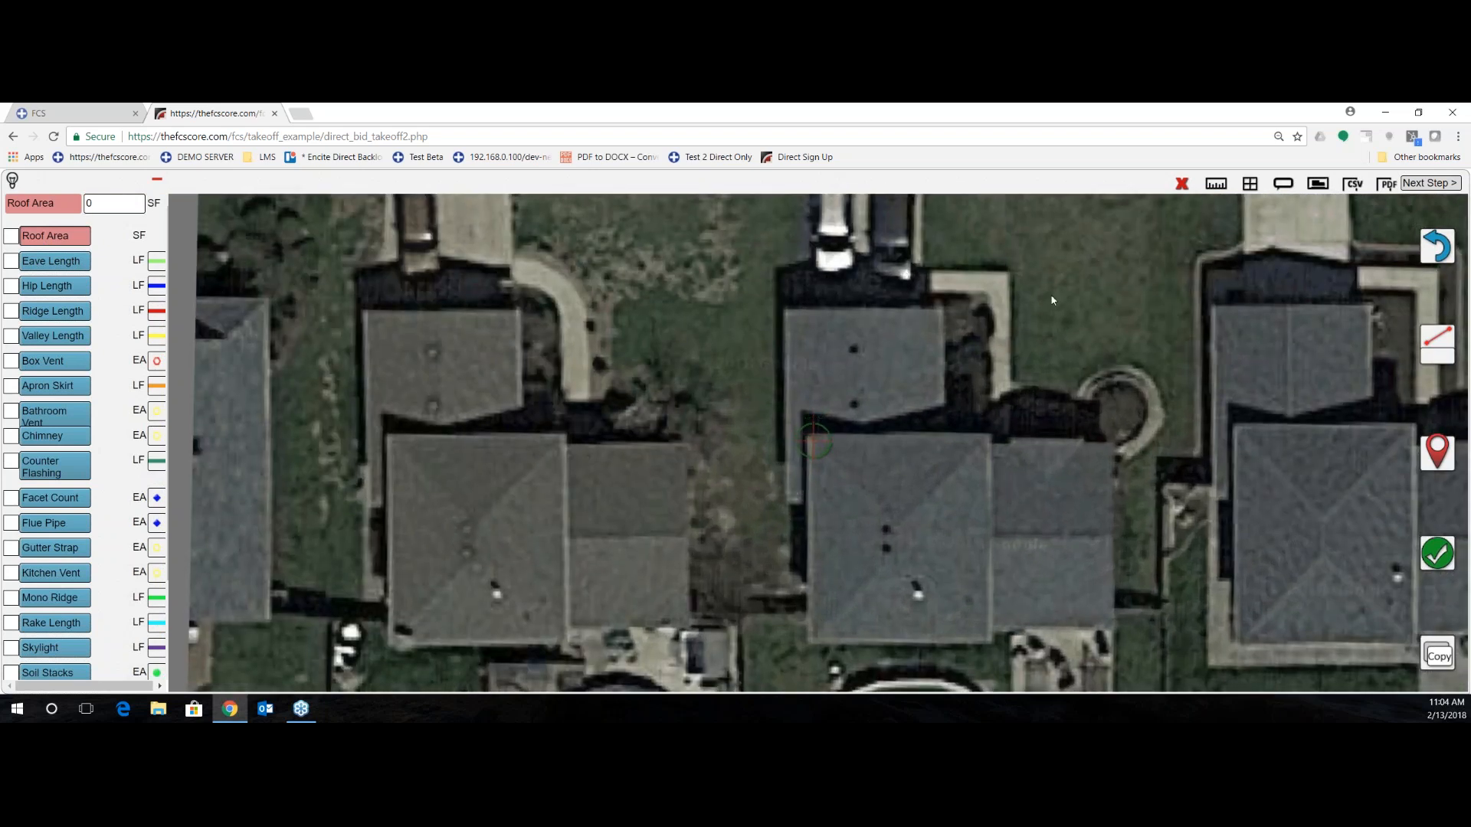
left_click(1250, 186)
left_click_drag(806, 538, 812, 545)
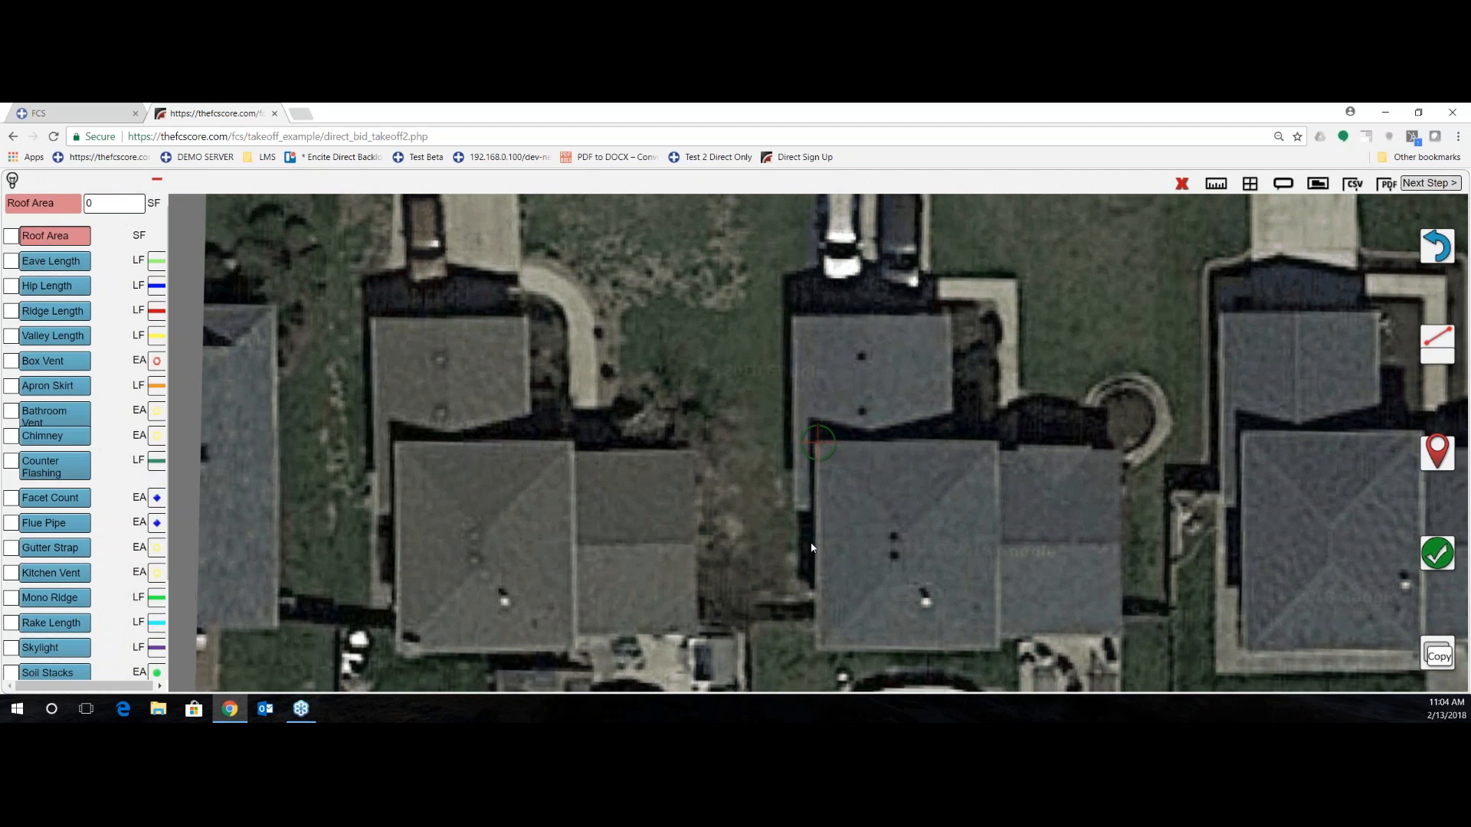
left_click(1440, 353)
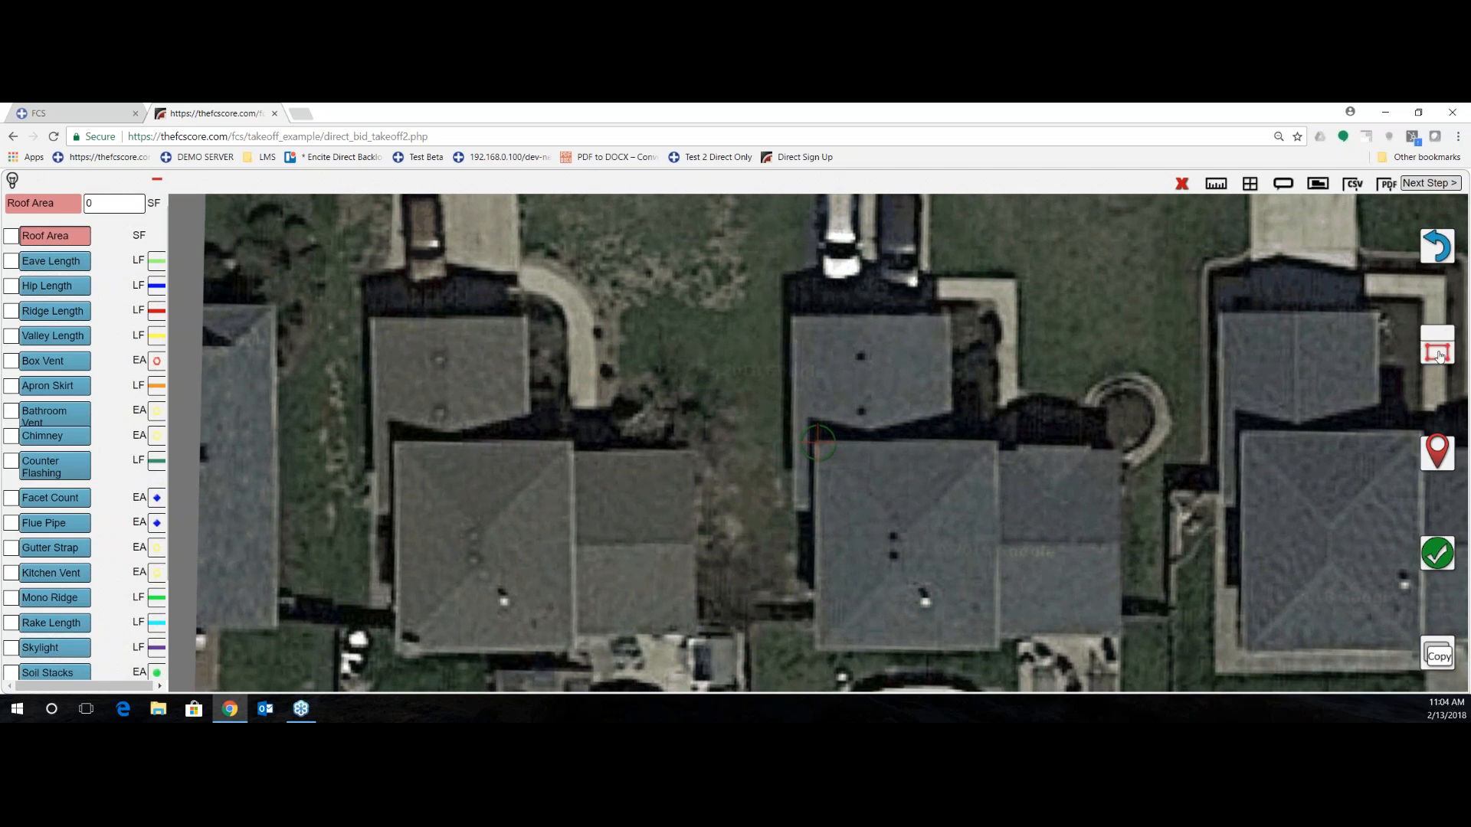
left_click(1438, 455)
left_click_drag(1200, 562, 1024, 361)
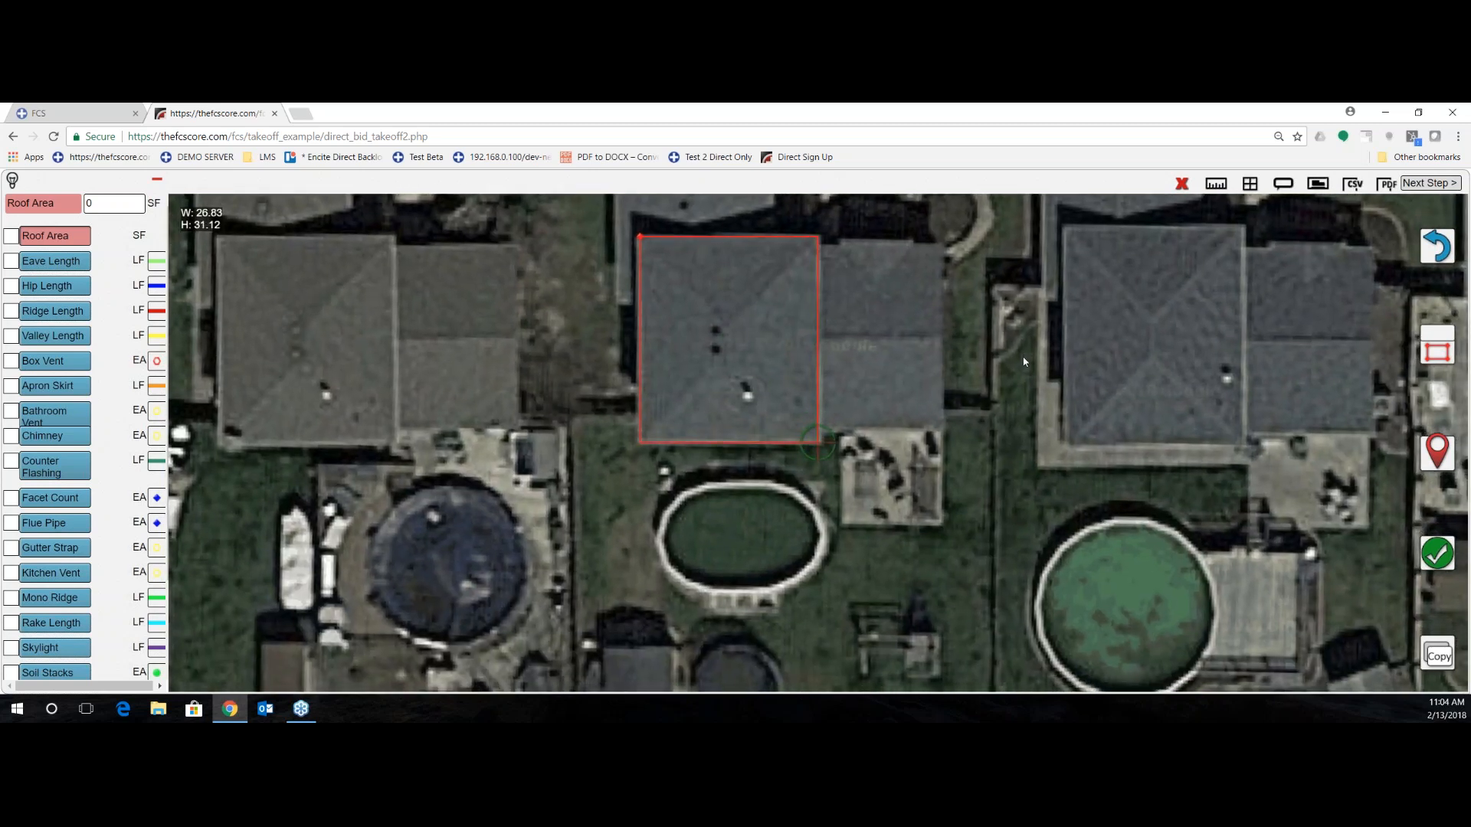
left_click(1435, 550)
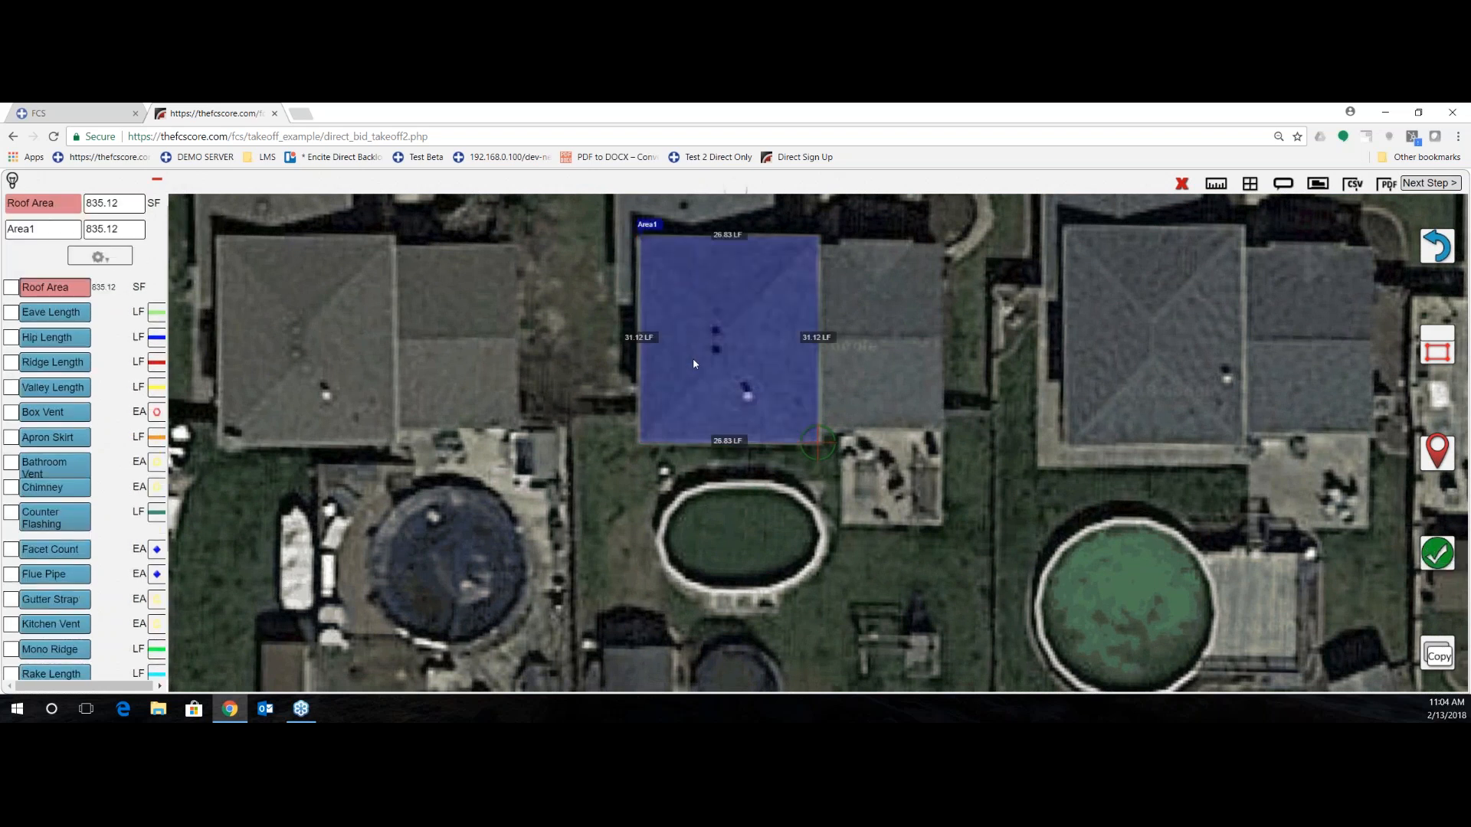
- Add a 4/12 pitch to the main roof section's area and rename it HIghest
left_click(98, 258)
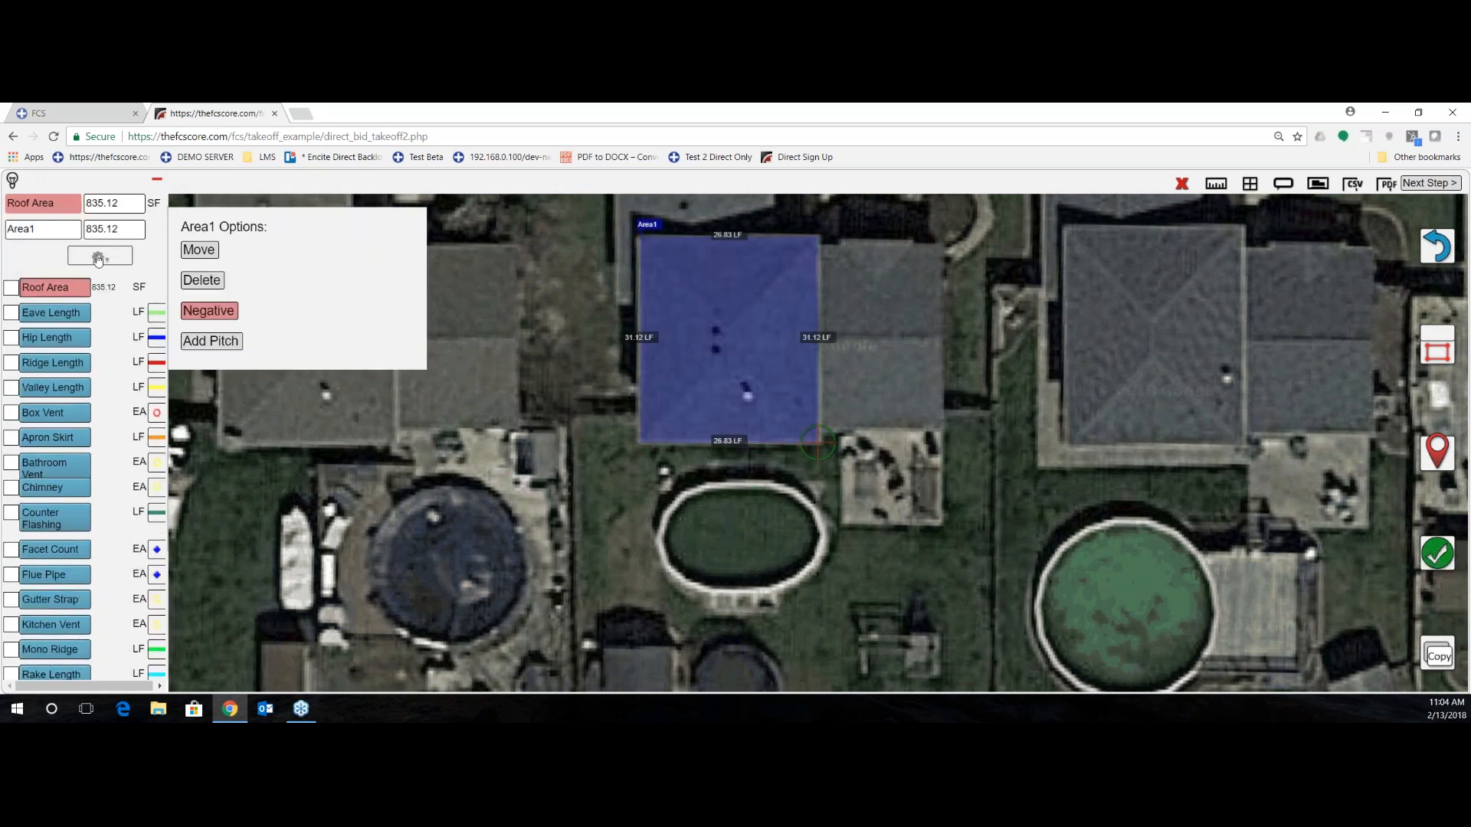
left_click(220, 342)
left_click(52, 280)
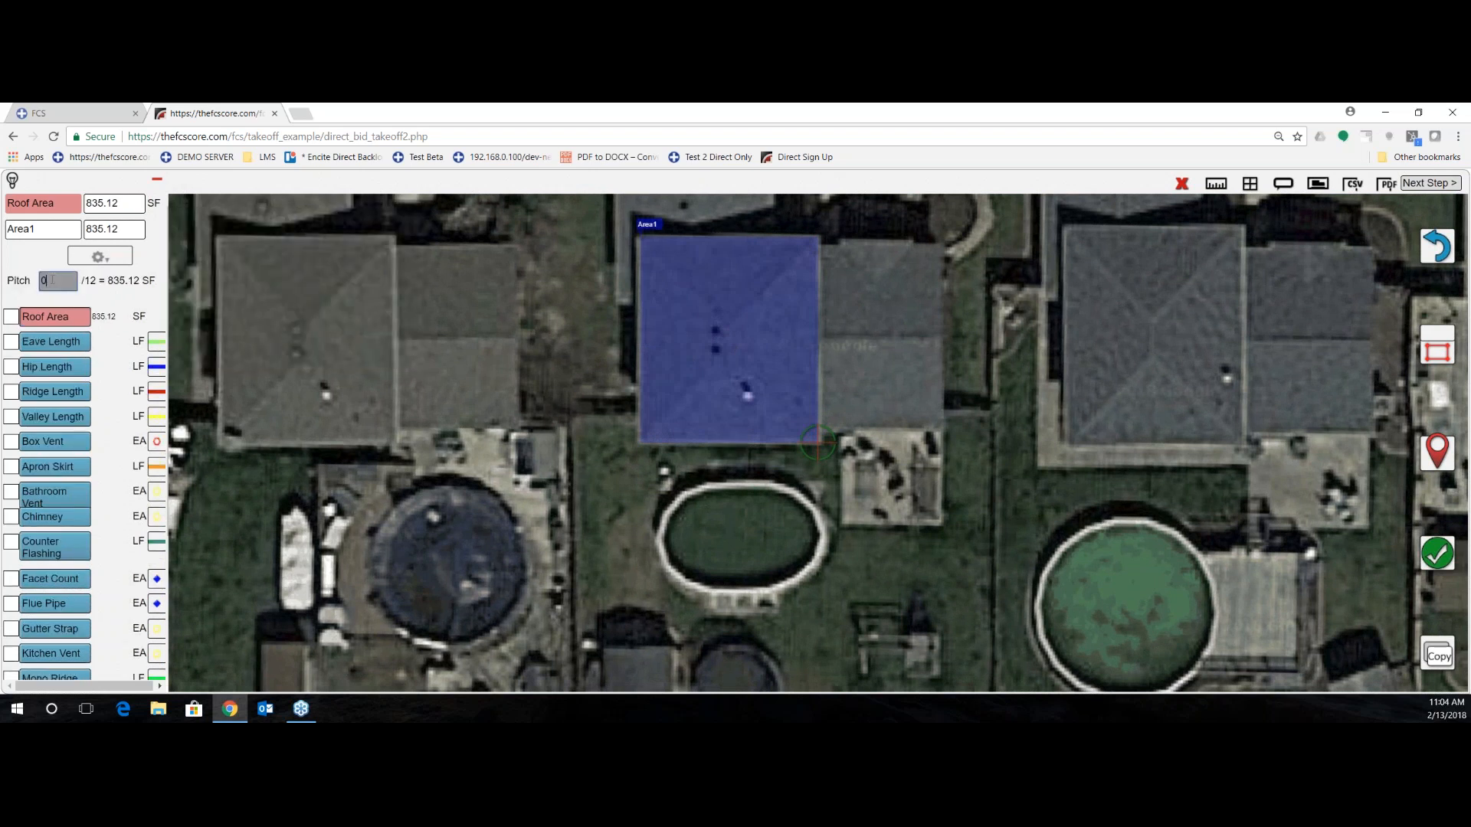
key("BackSpace")
type("4")
key("Return")
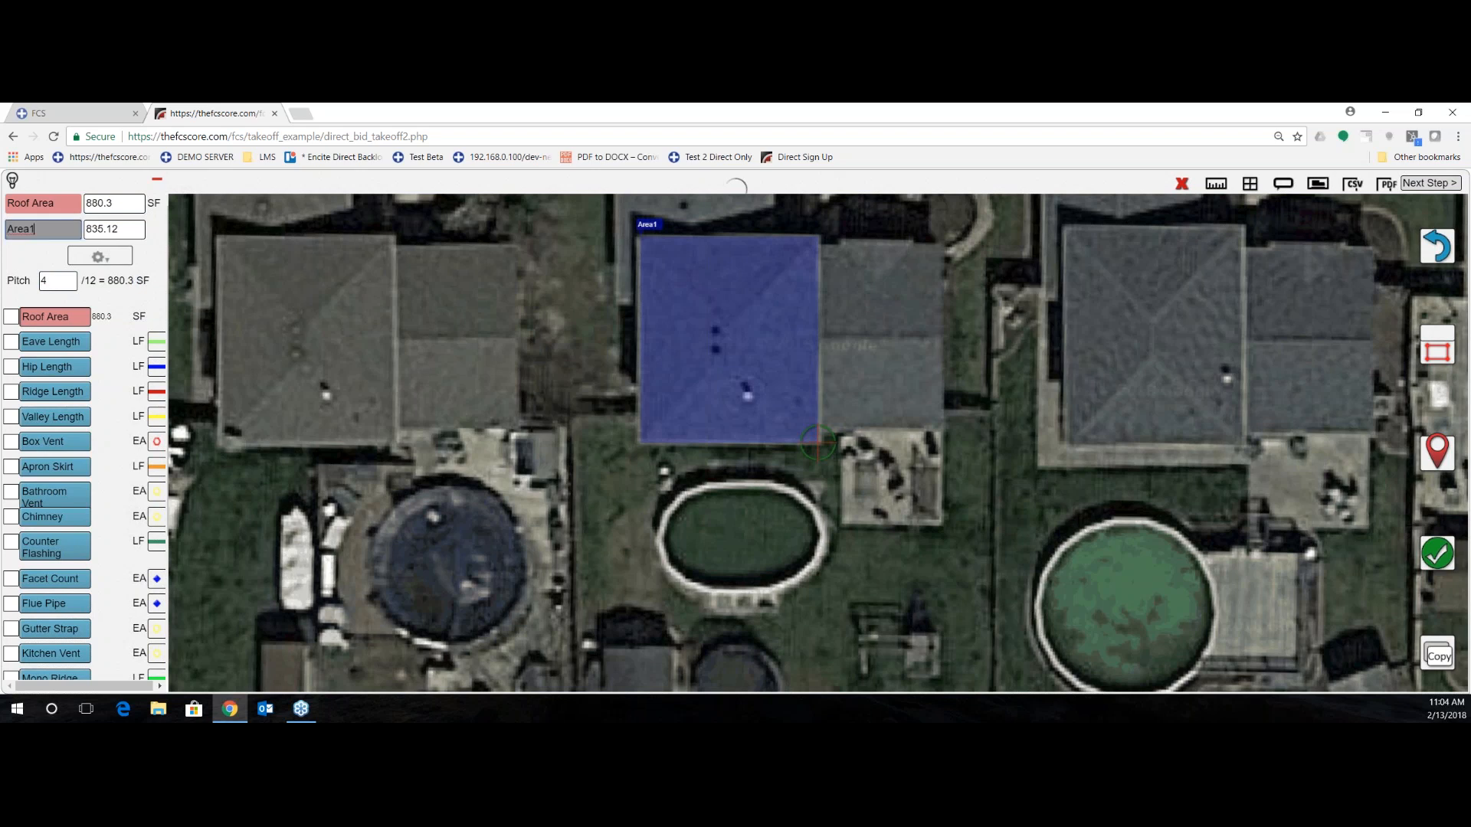
type("HIghes")
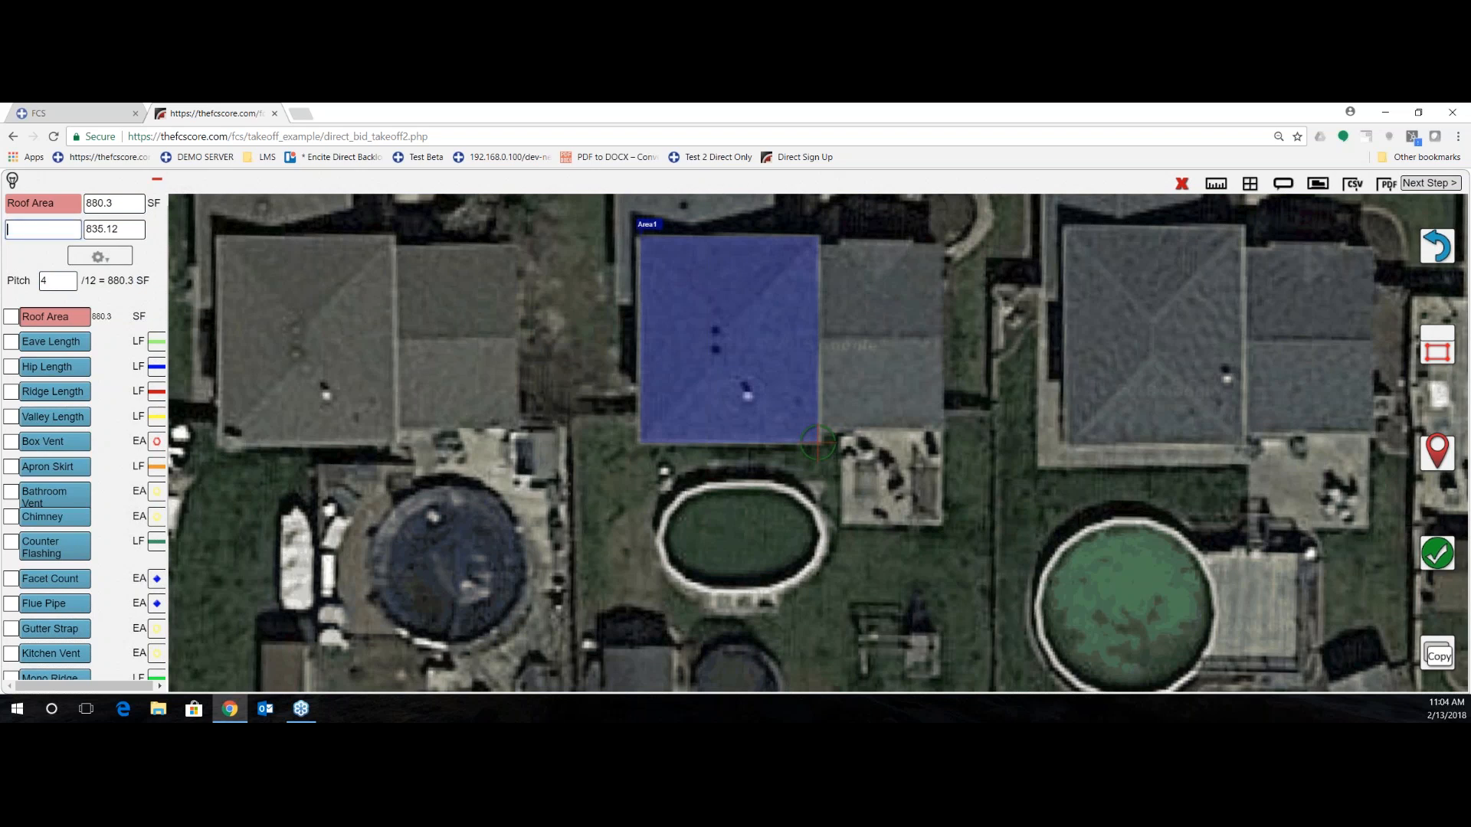
type("t")
- Start a line-drawn Roof Area beside HIghest's left edge, plotting the front section's first three corners with sides about 3.41 and 29.06 LF
scroll(659, 387, "up", 1)
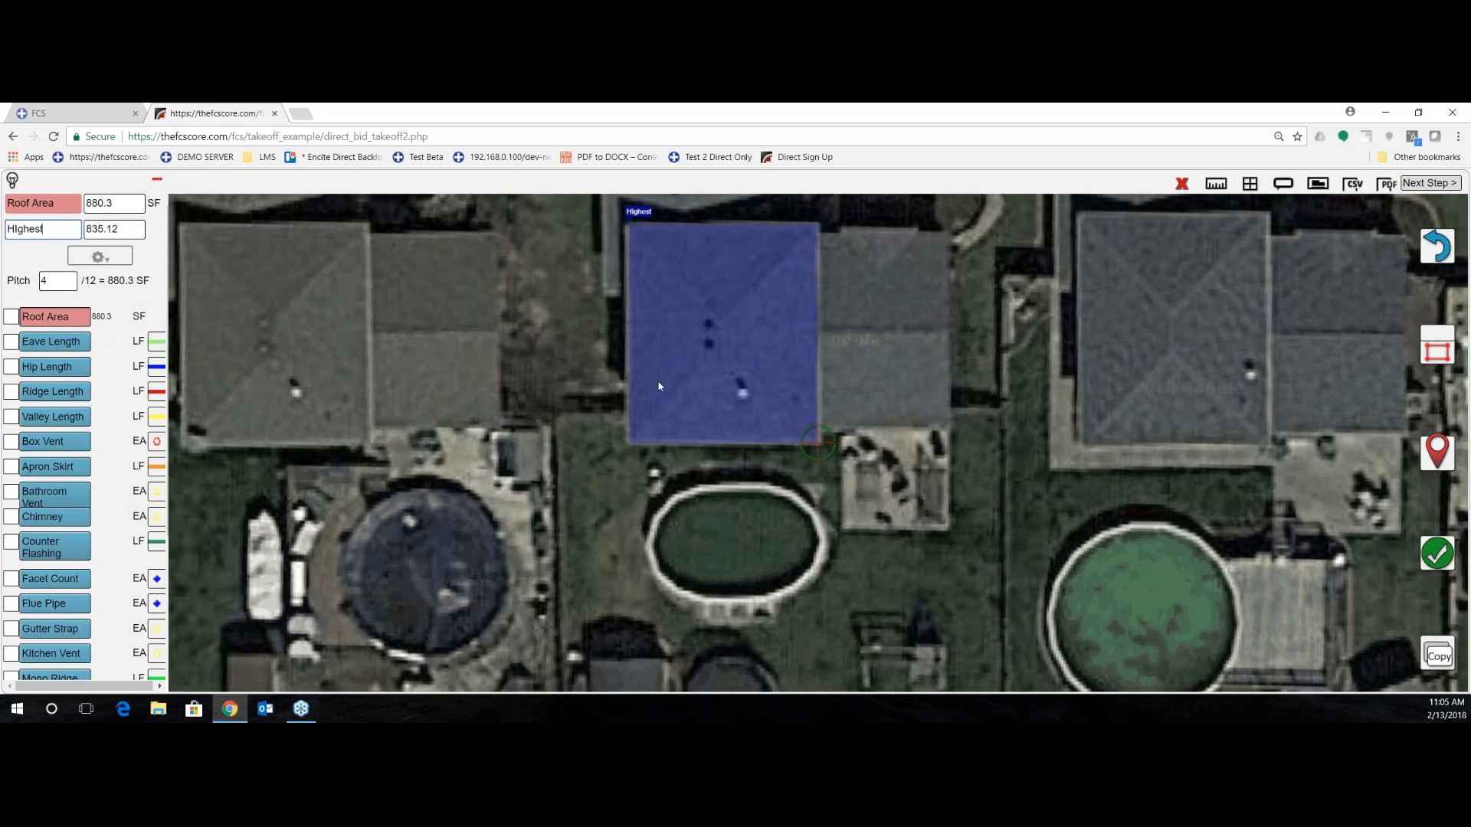
scroll(664, 360, "up", 1)
scroll(668, 334, "down", 2)
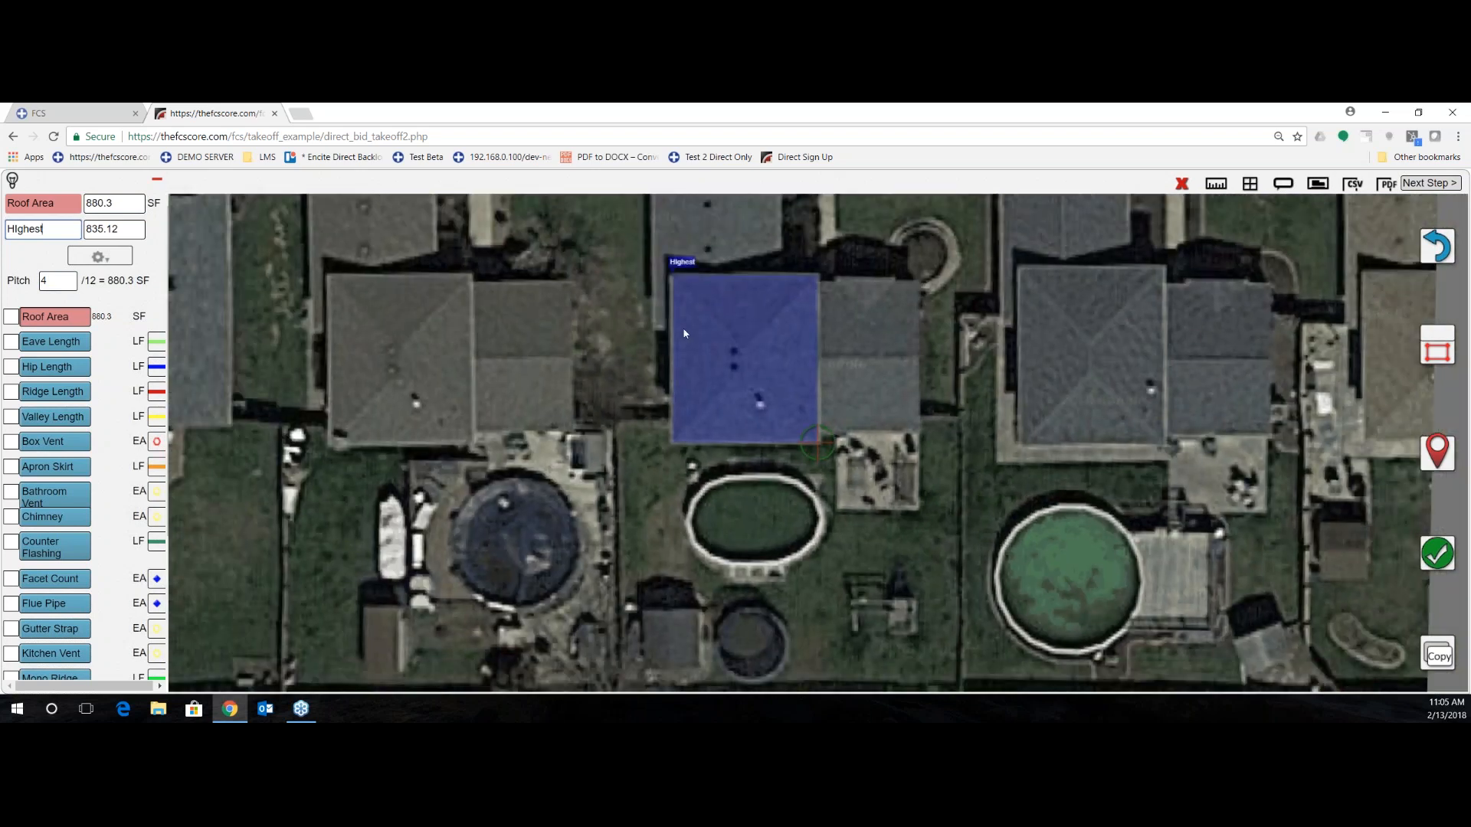
scroll(684, 333, "down", 1)
left_click_drag(712, 342, 711, 444)
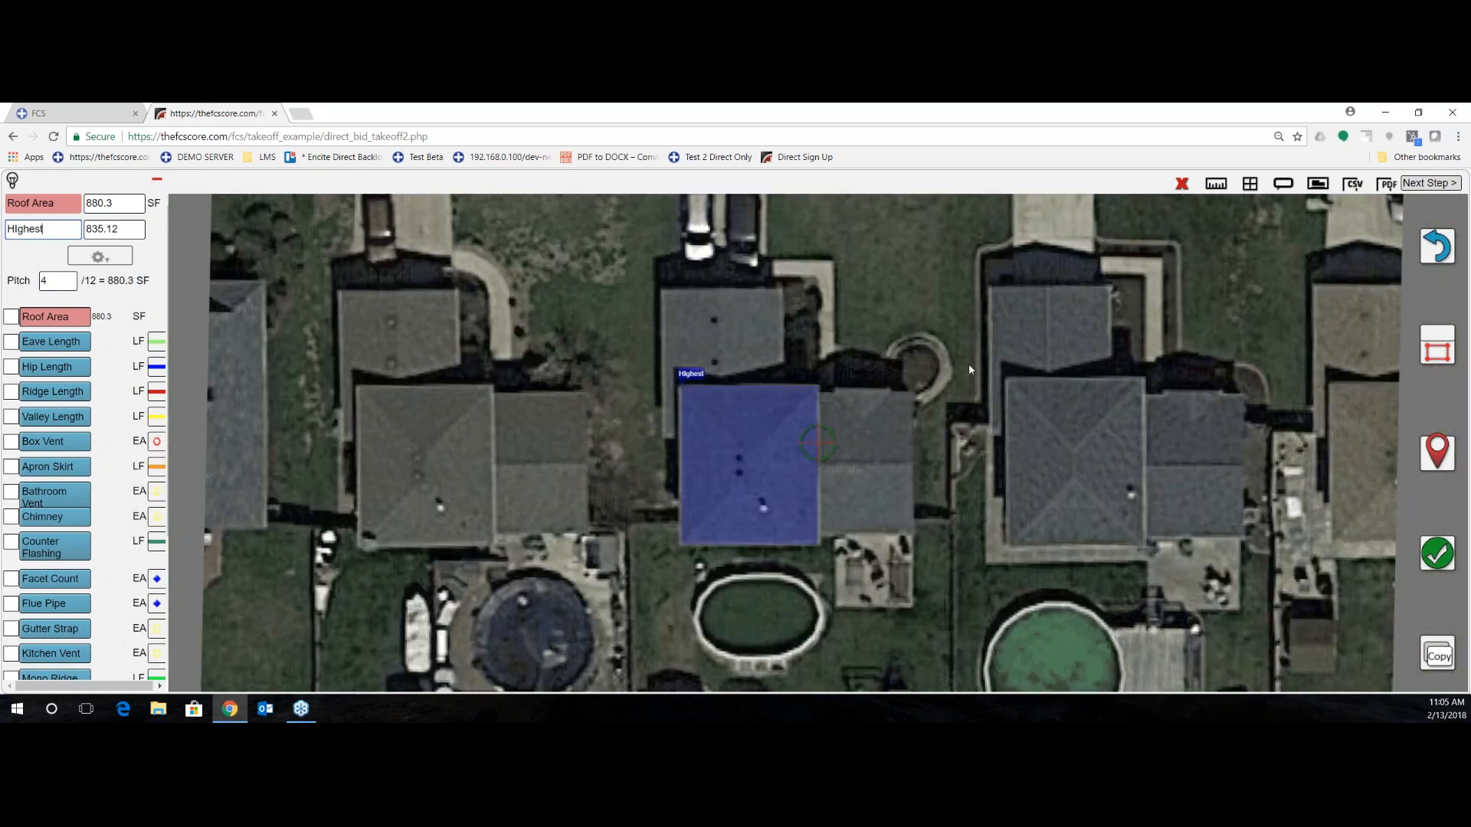
left_click_drag(824, 386, 963, 392)
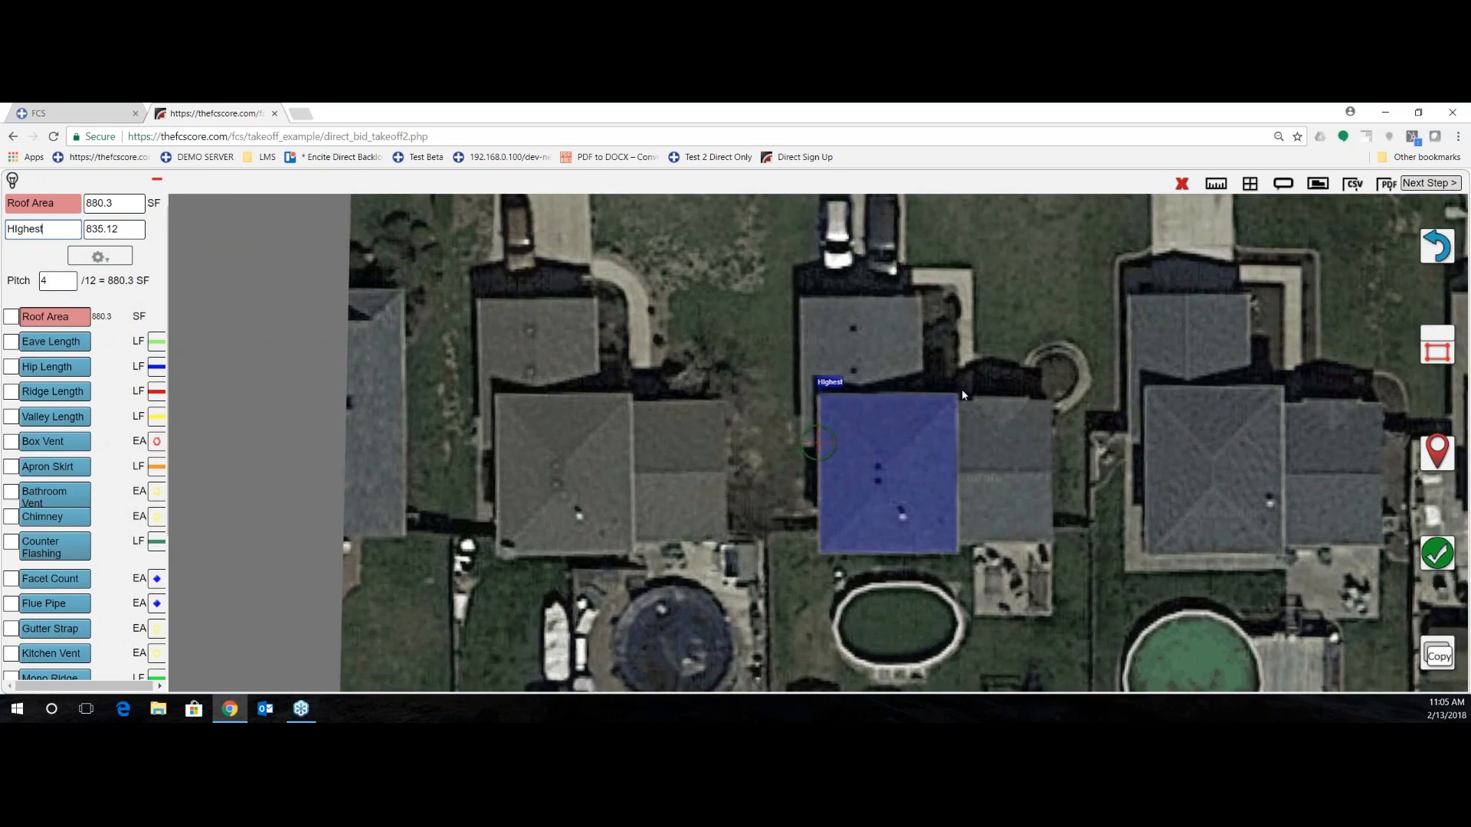
left_click(1422, 357)
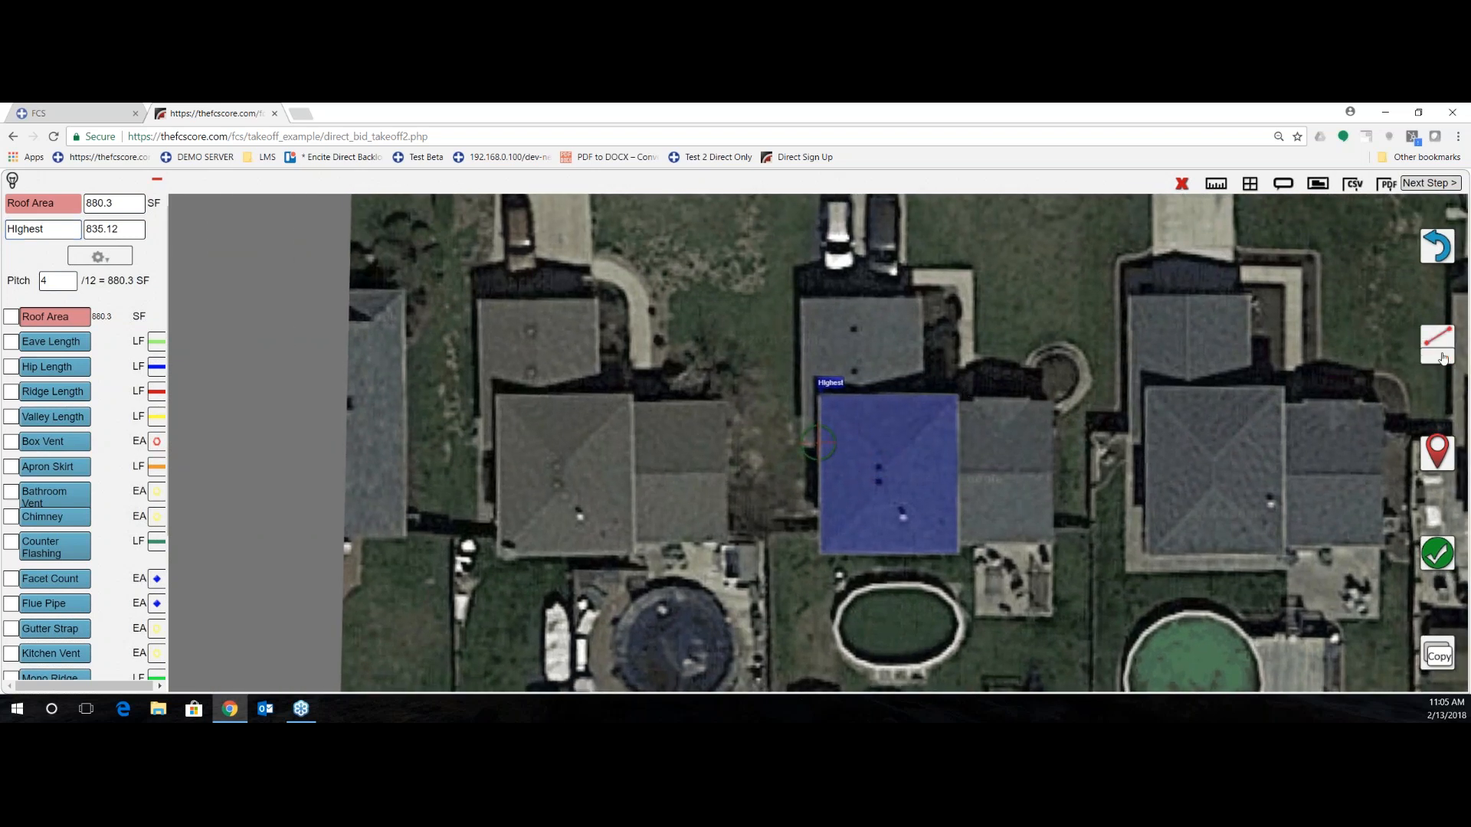
left_click(1440, 457)
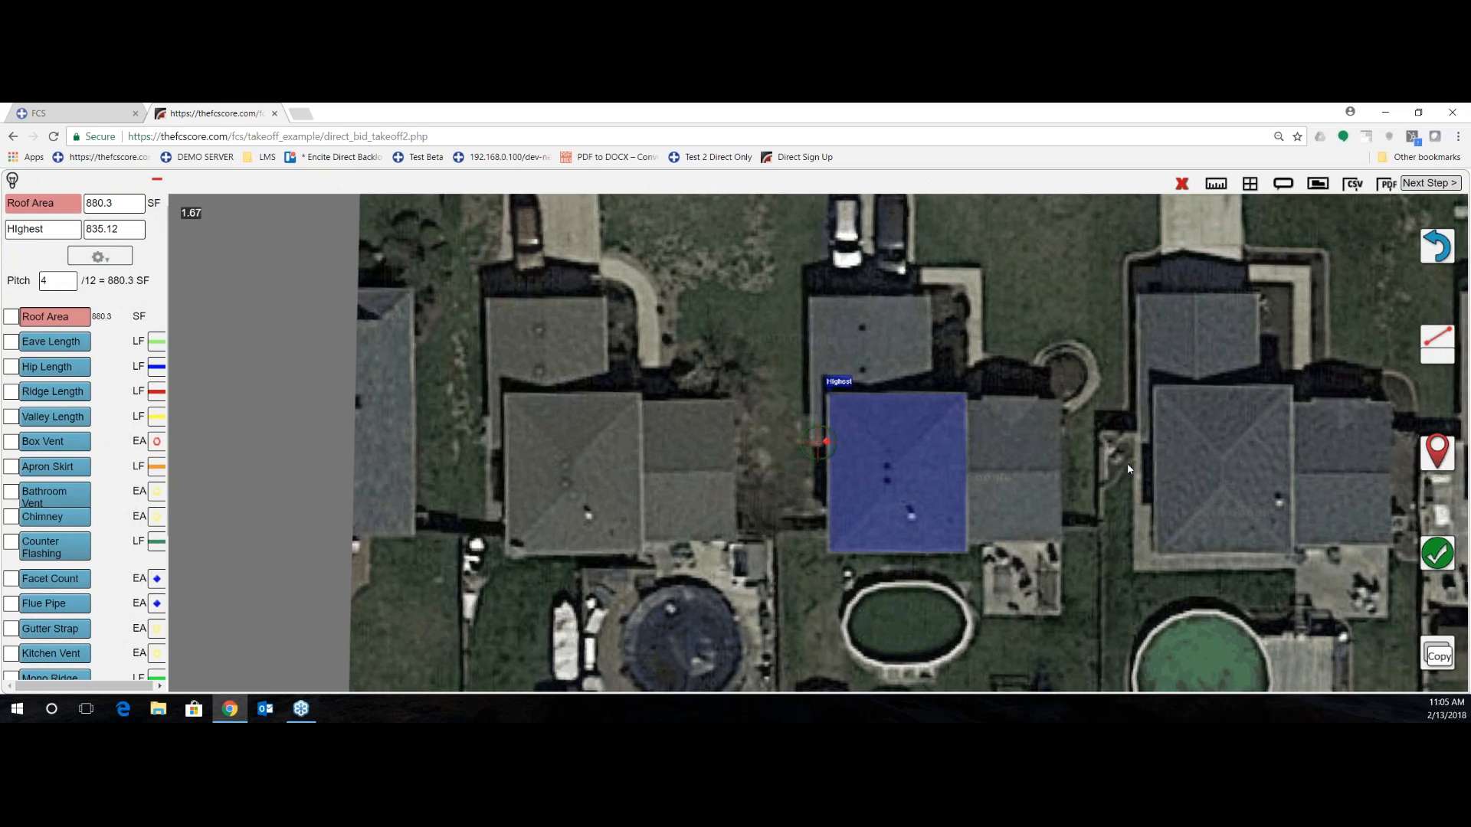
scroll(1033, 458, "up", 1)
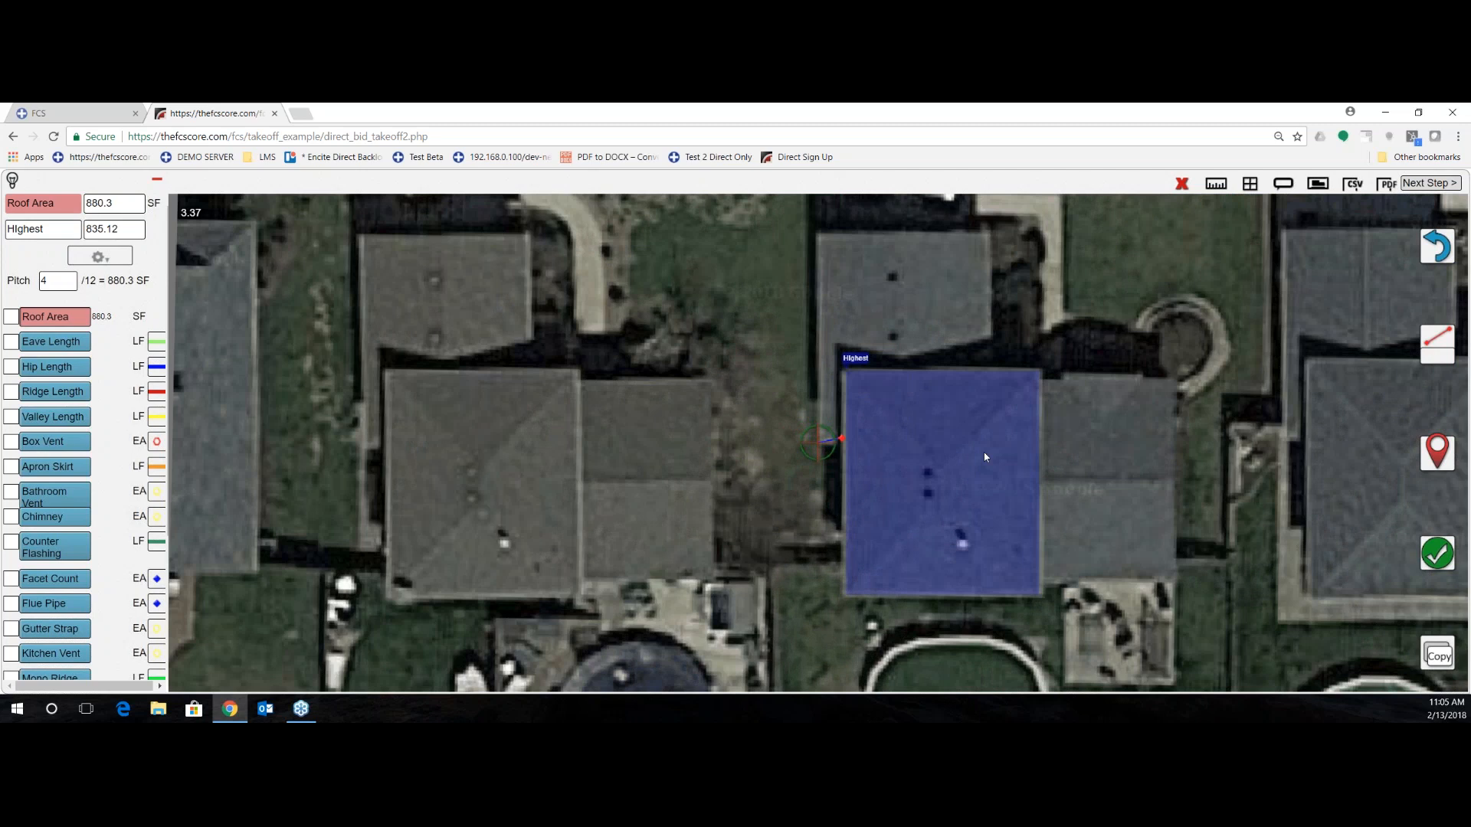
left_click(1439, 453)
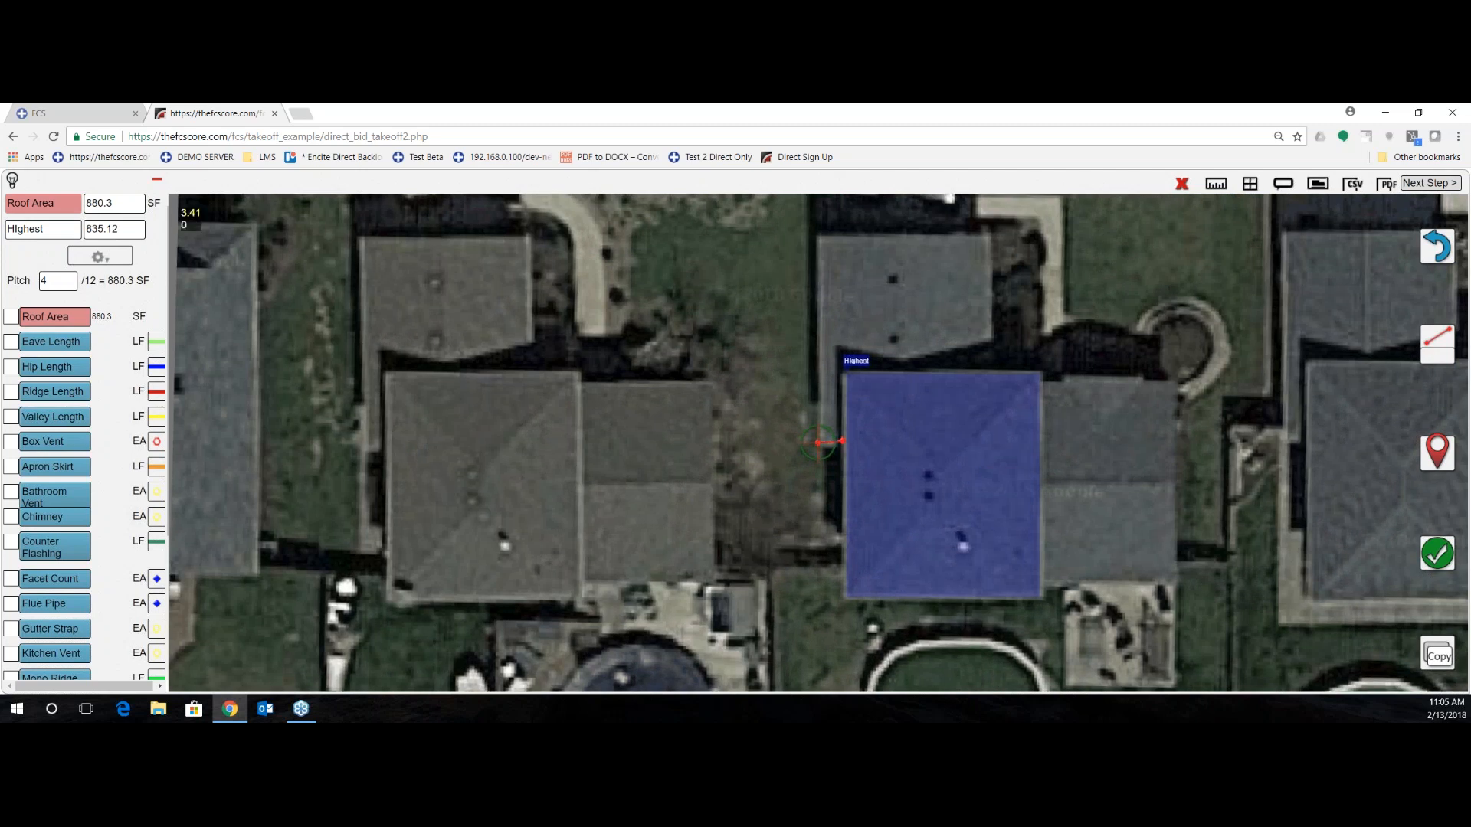
left_click_drag(1093, 394, 1093, 602)
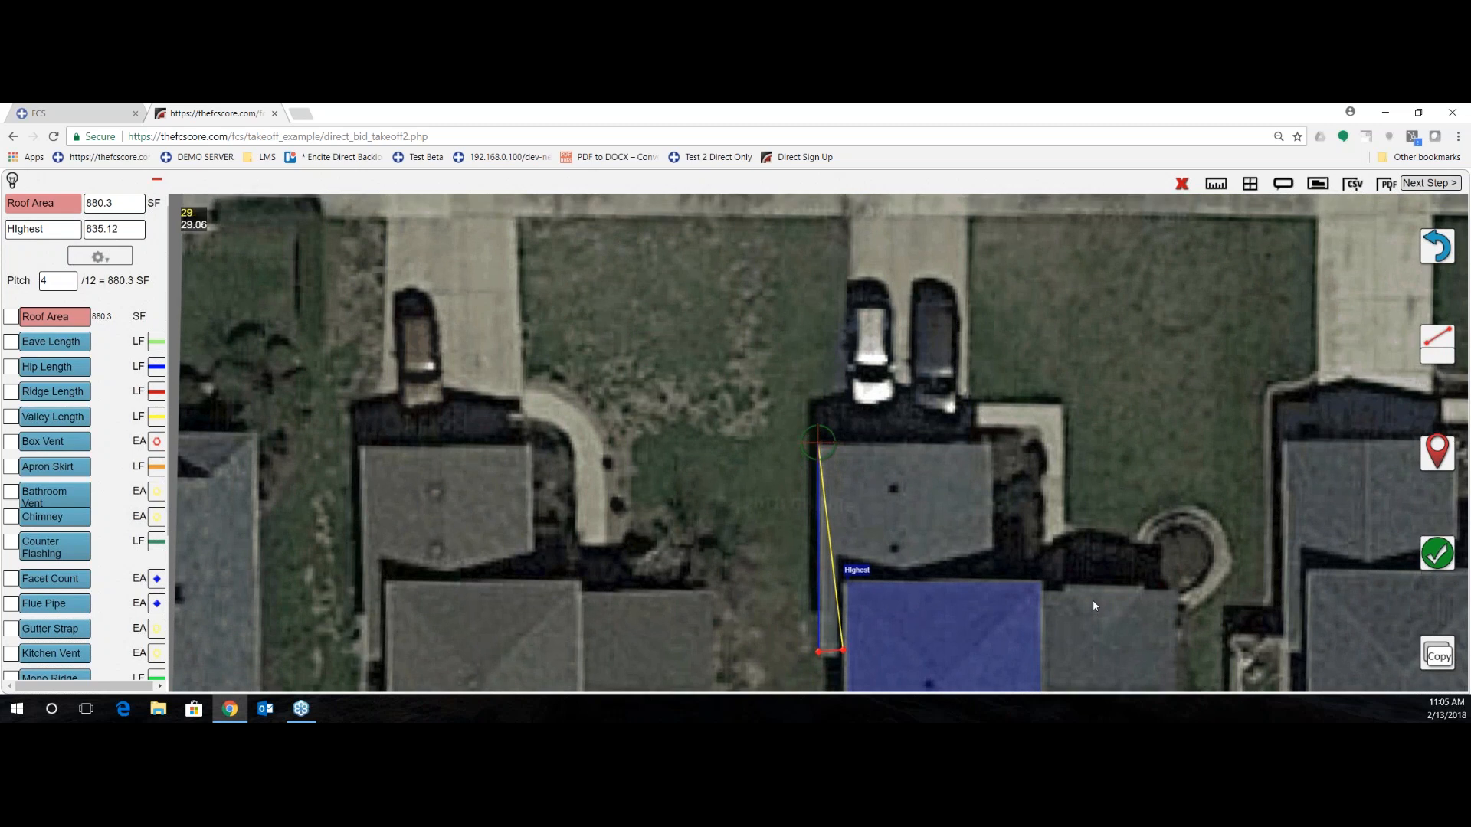
left_click(1437, 453)
- Try plotting the front section's three remaining corners around to HIghest's upper-left corner, and undo those points
left_click_drag(1220, 458, 1083, 457)
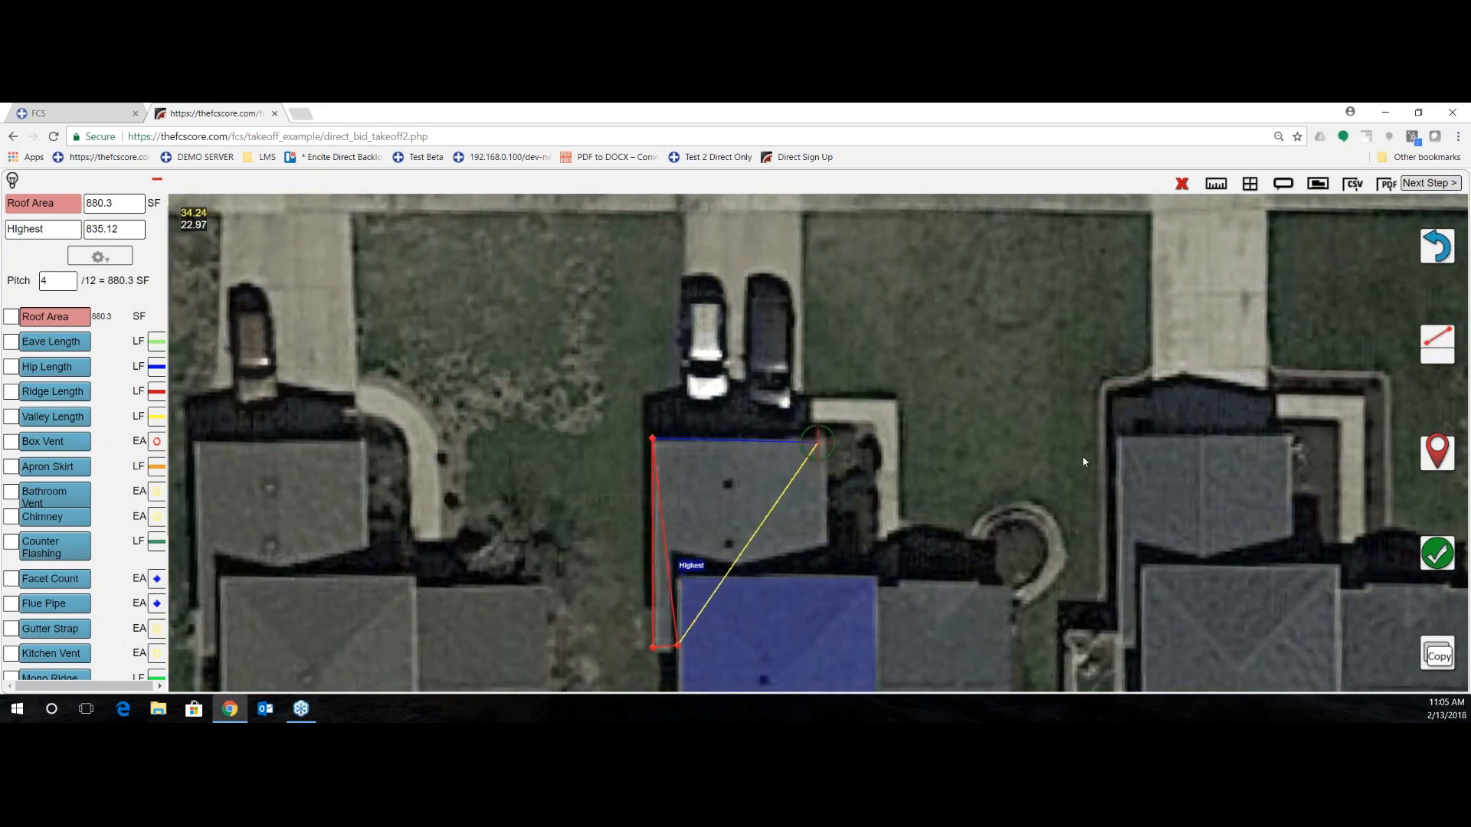
left_click(1437, 453)
left_click_drag(1000, 539, 996, 419)
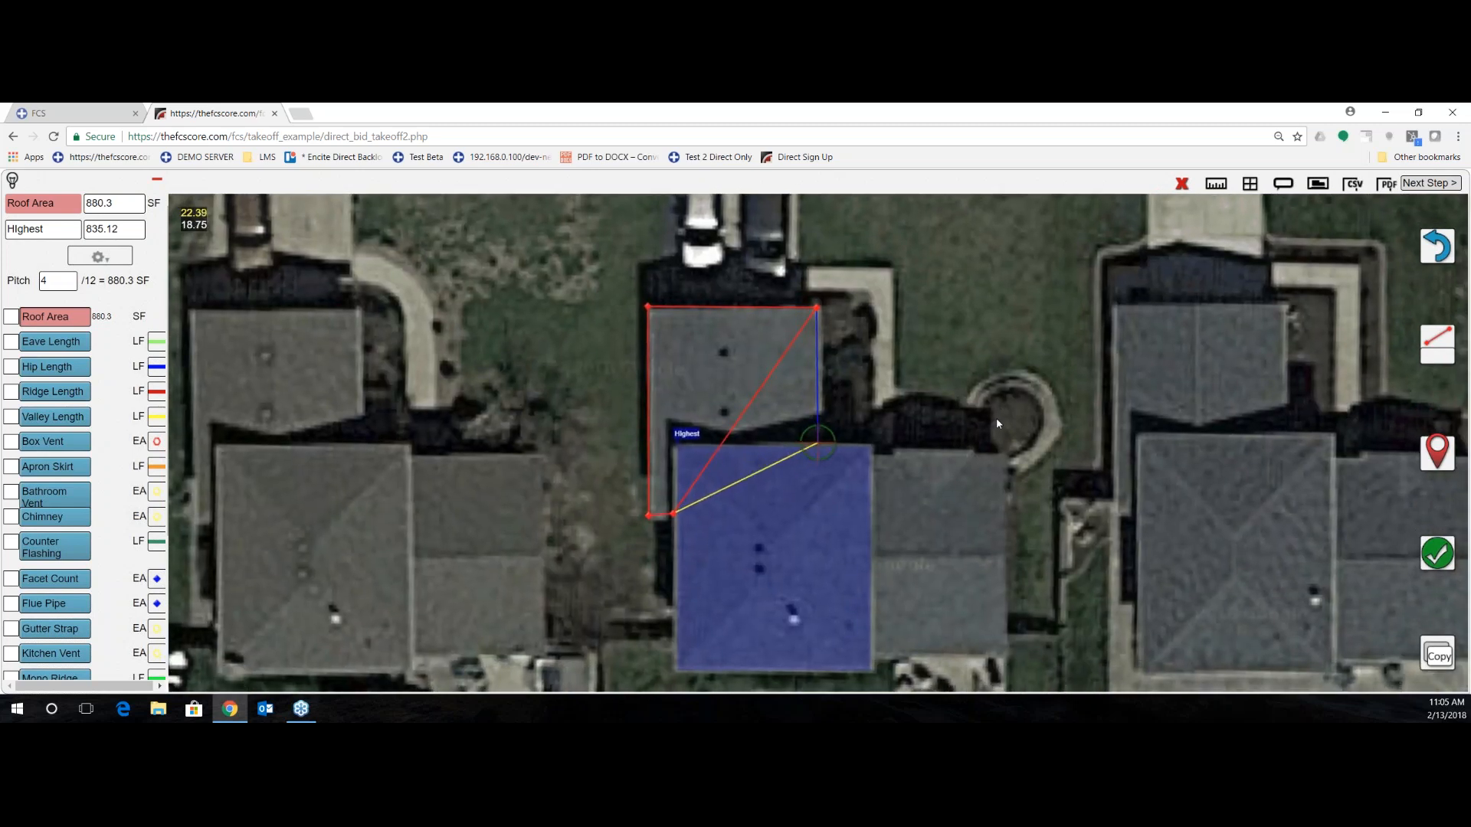
left_click(1437, 454)
left_click_drag(1046, 467, 1148, 461)
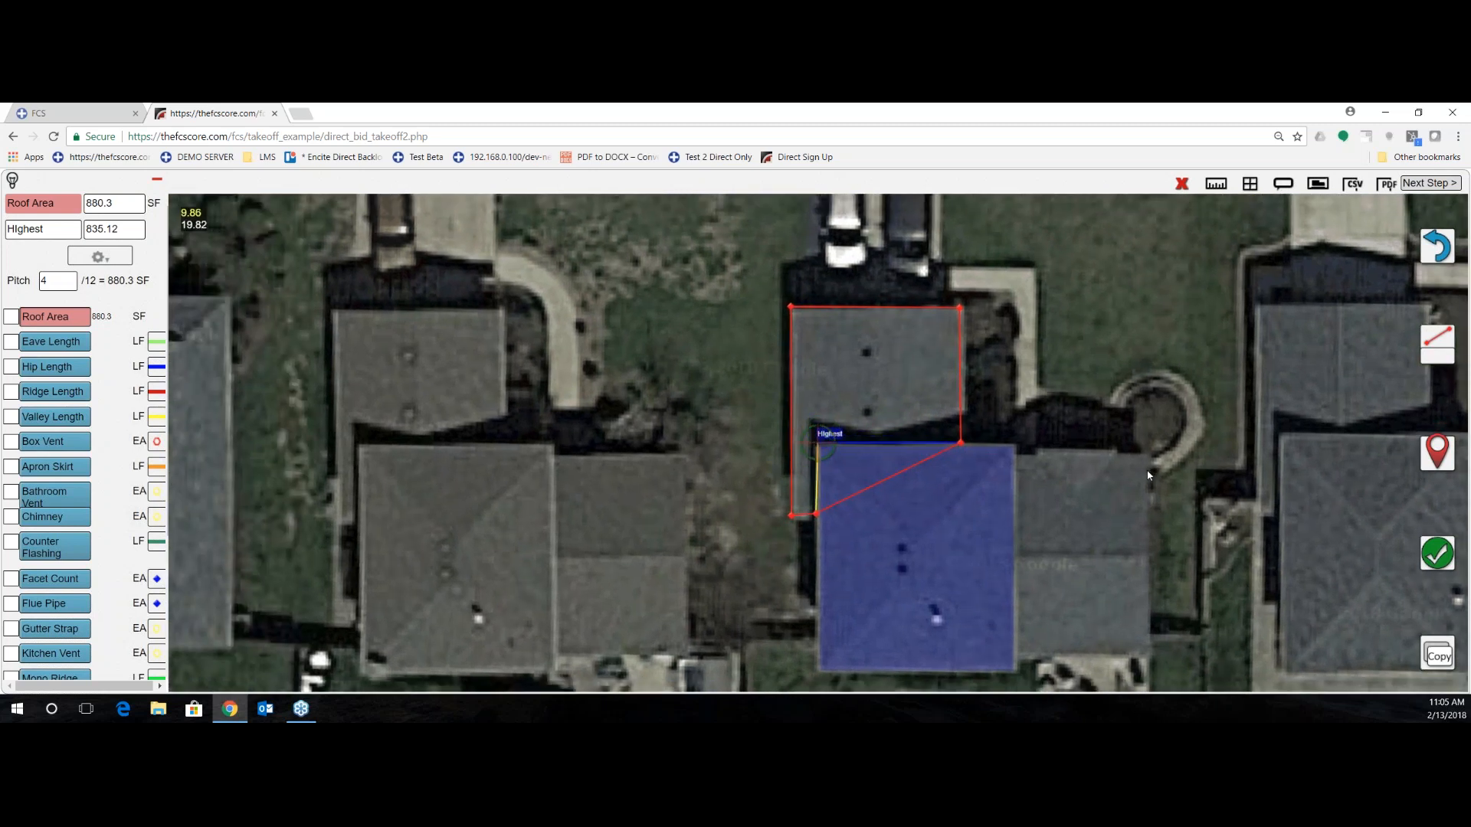
left_click(1436, 455)
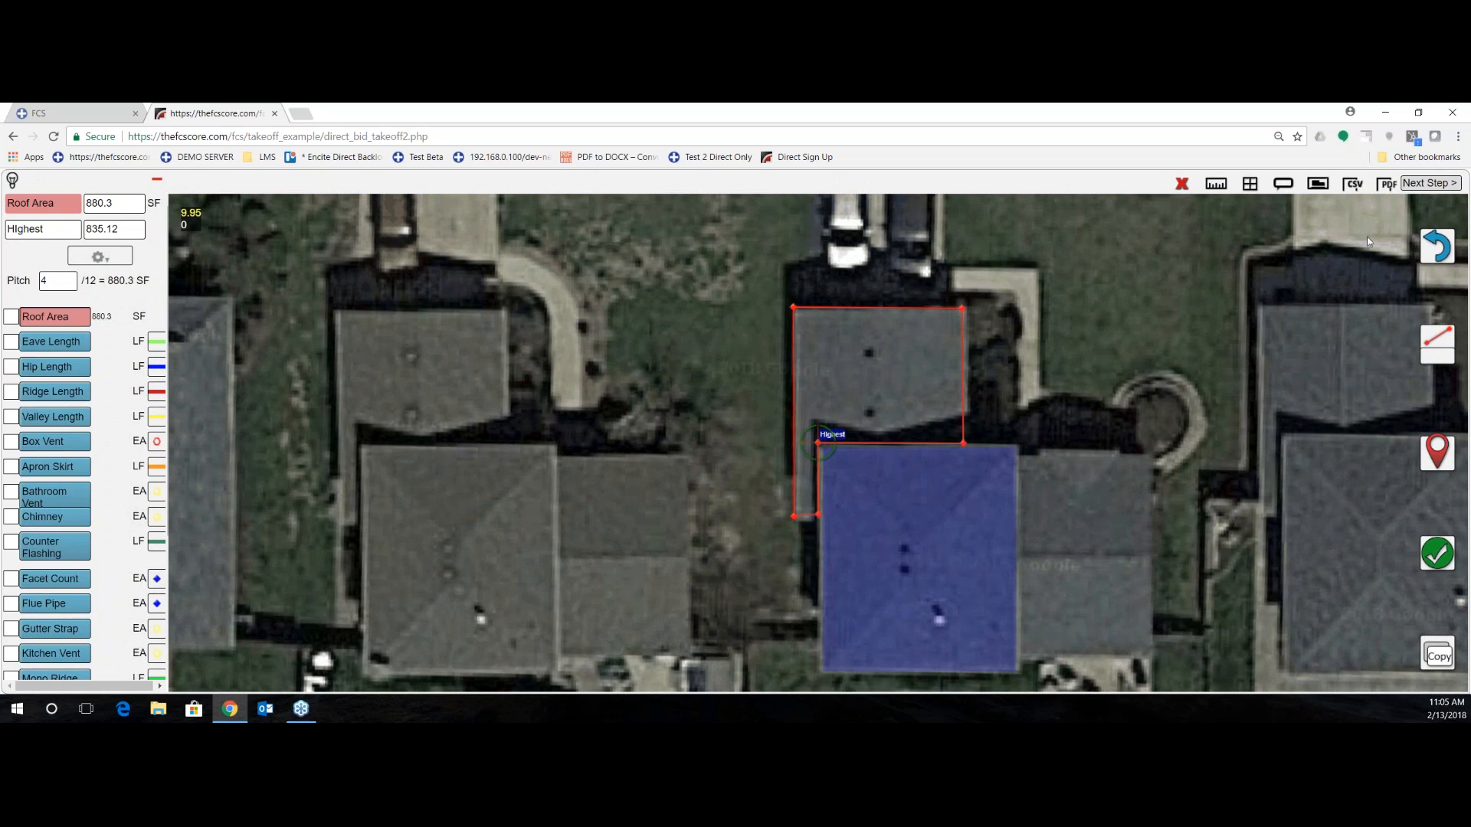
left_click(1448, 251)
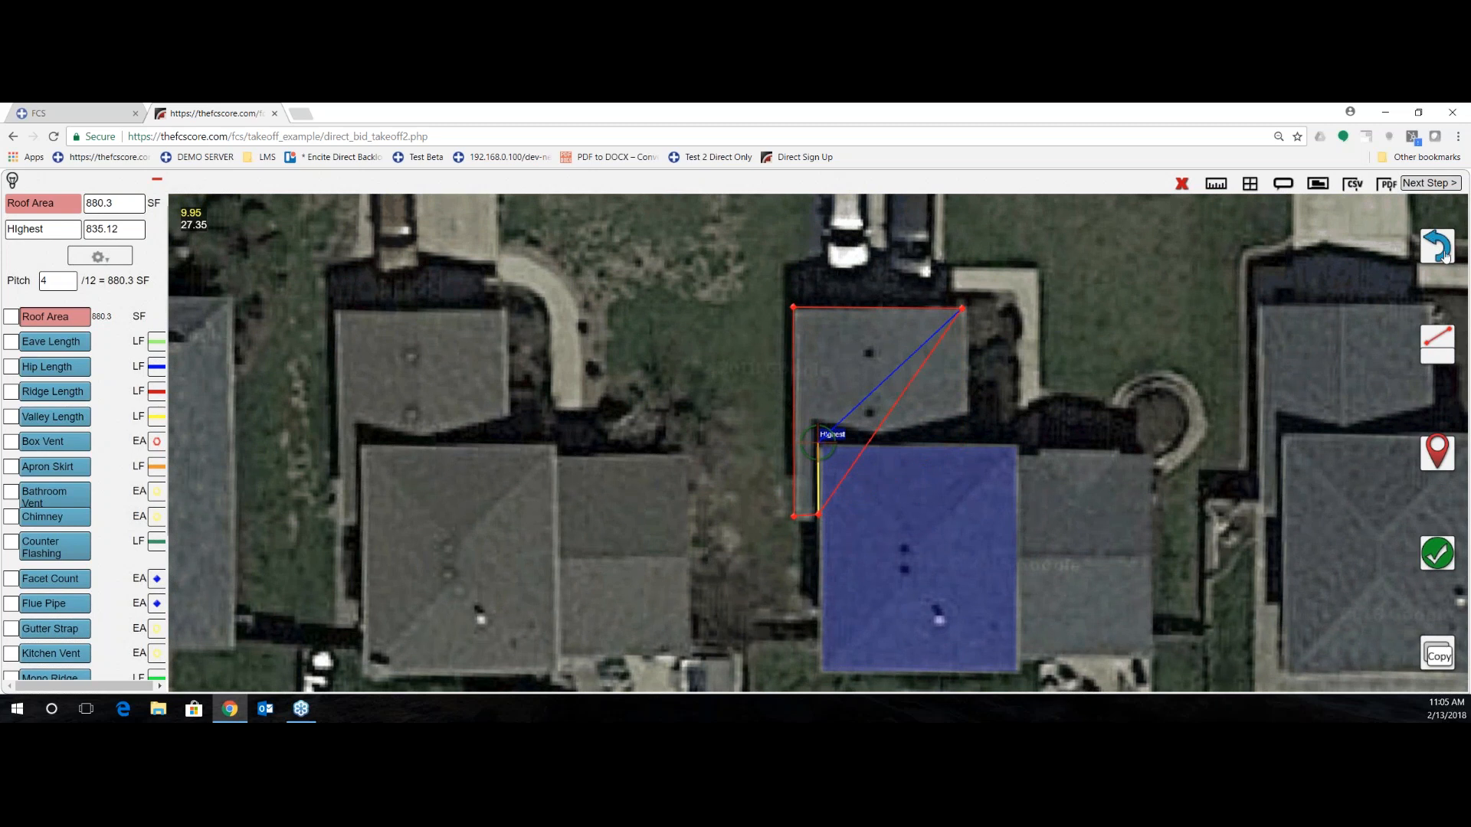
left_click(1446, 255)
- Plot the front section's street-side right corner and two corners along HIghest's upper edge, about 23.33, 18.84 and 19.82 LF apart, and complete the area
left_click_drag(1171, 381, 1112, 417)
left_click(1437, 453)
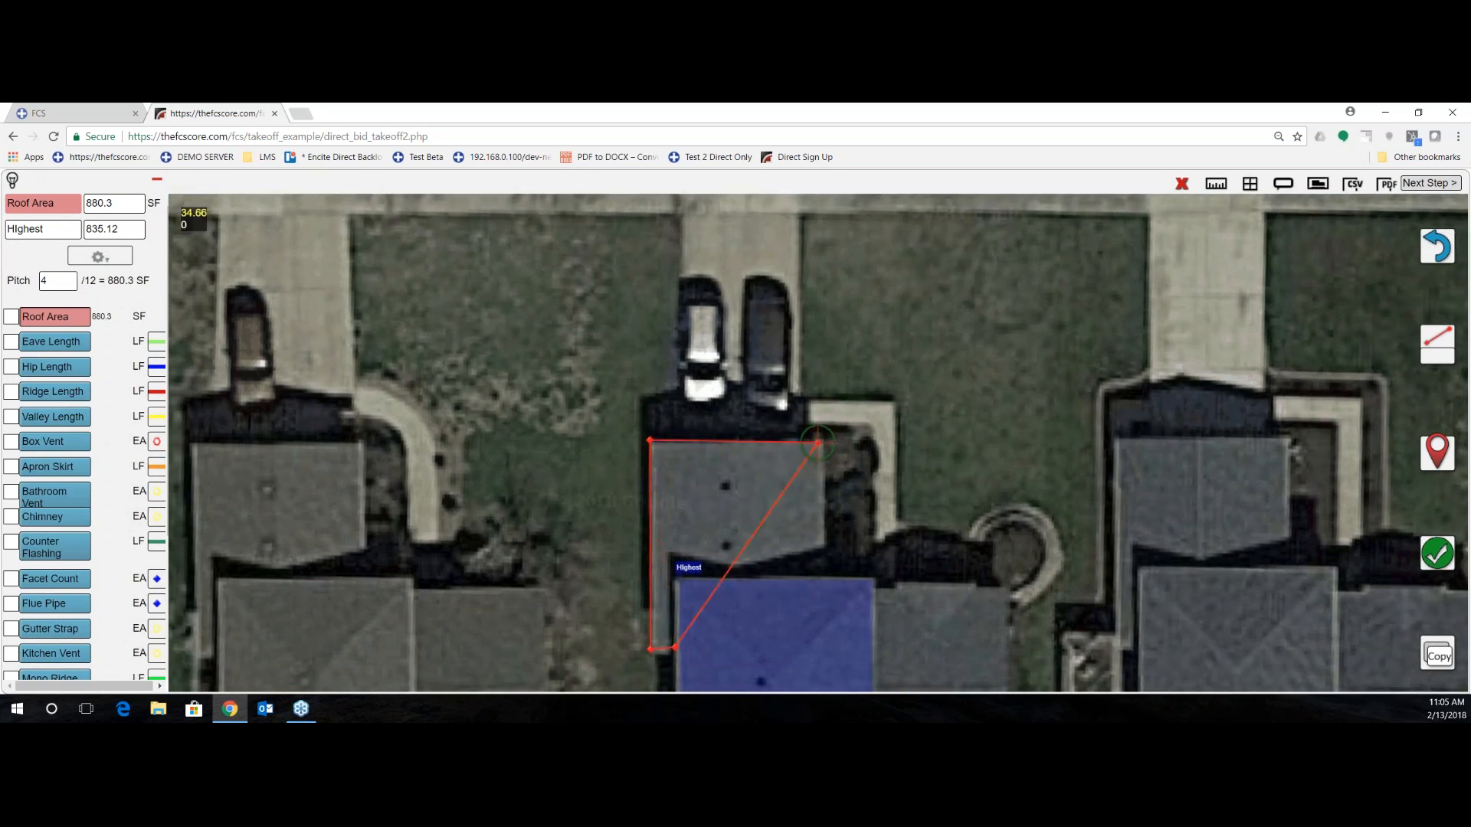
left_click_drag(1044, 522, 1045, 386)
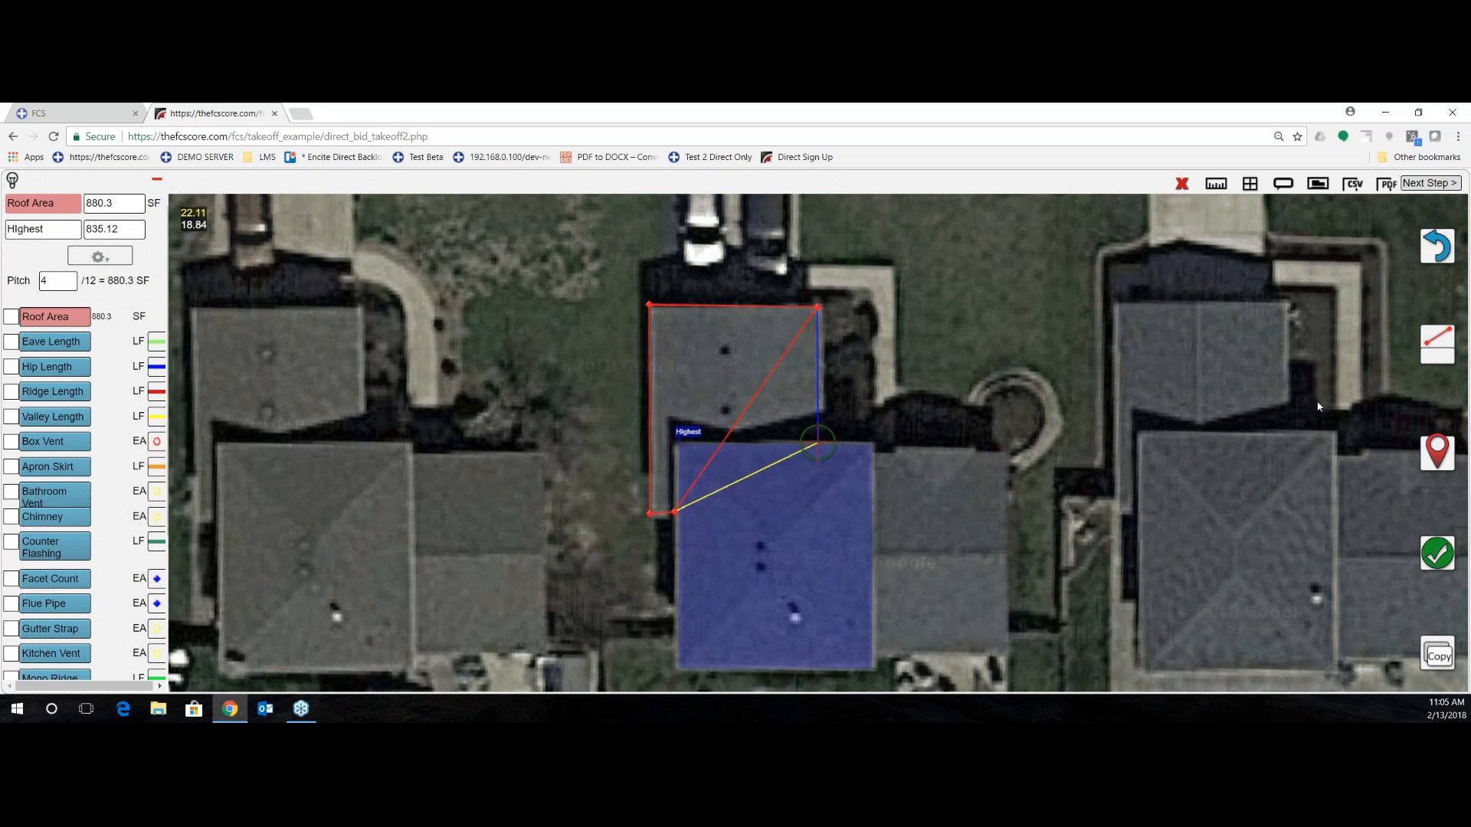
left_click(1440, 455)
left_click_drag(978, 459, 1061, 460)
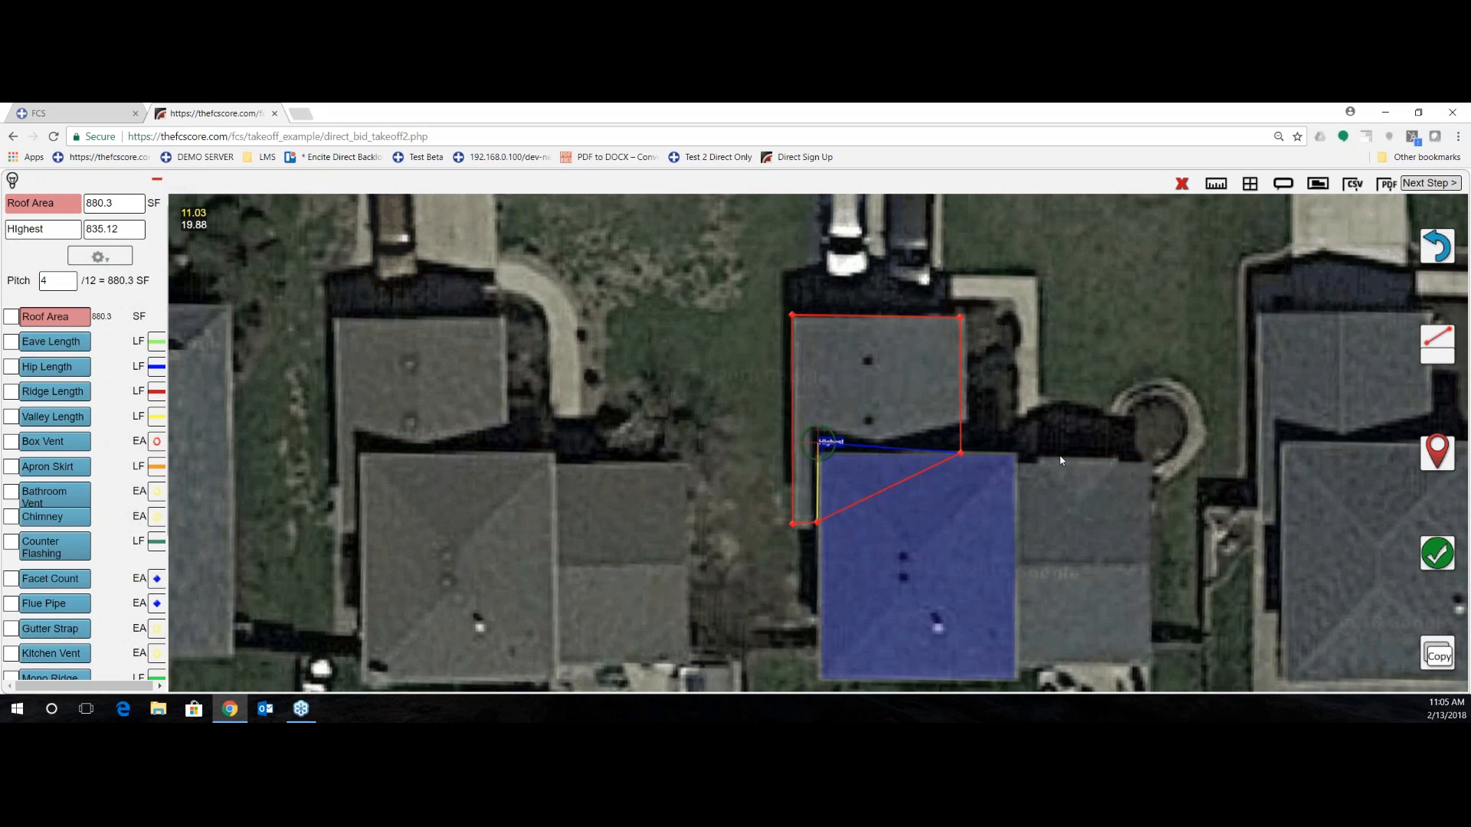
left_click(1437, 452)
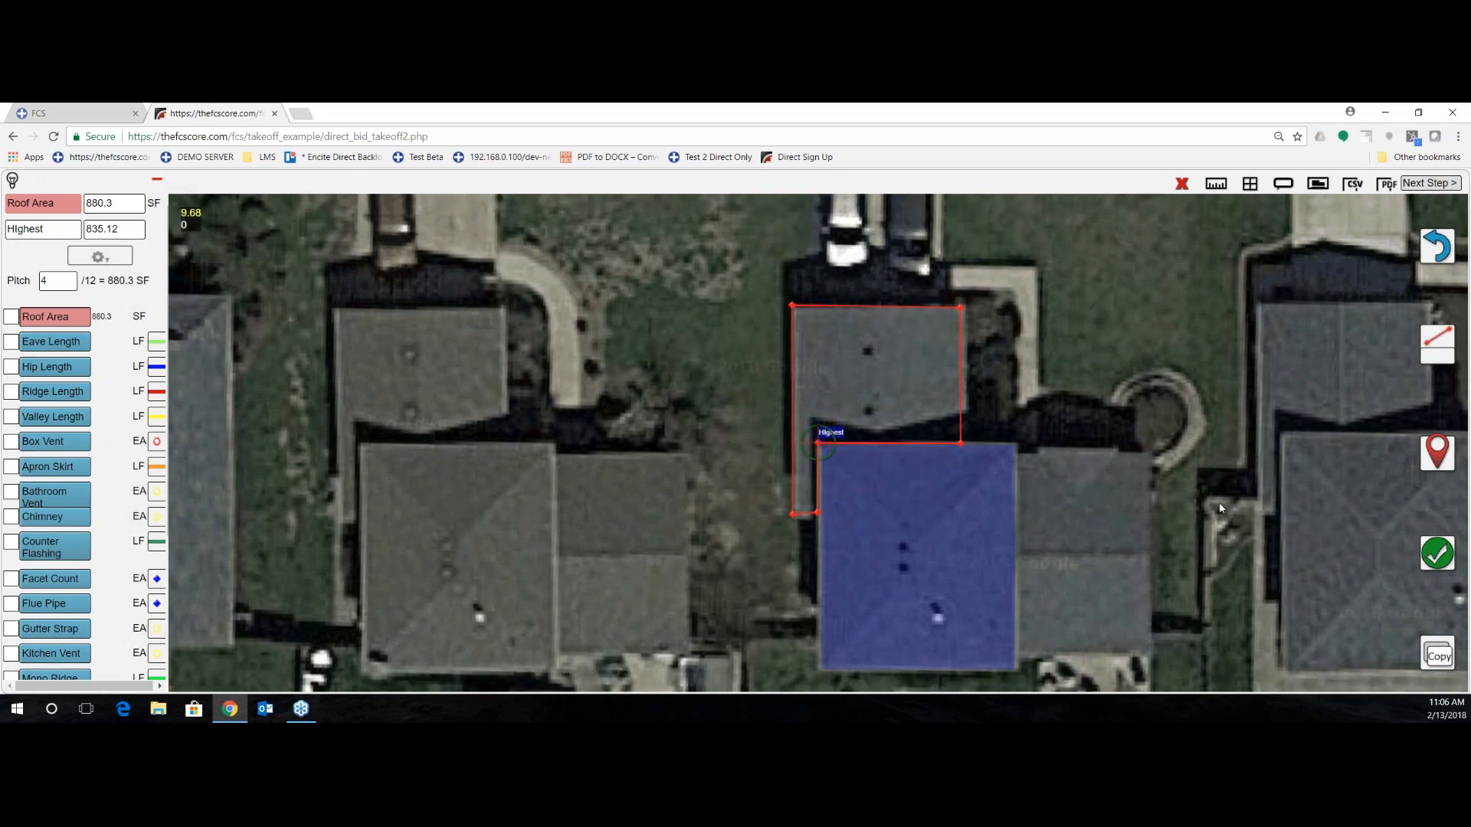
left_click(1437, 555)
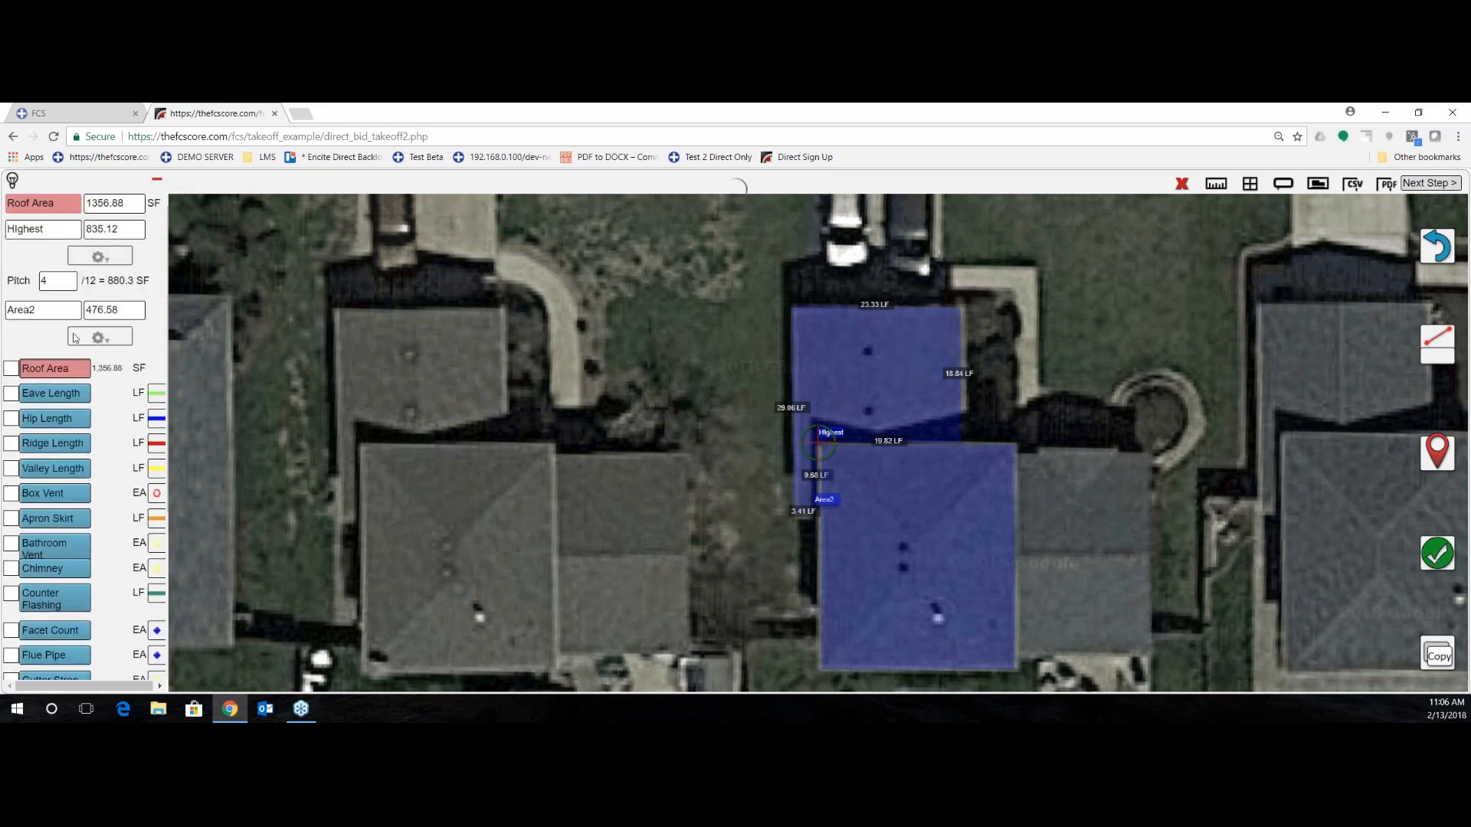
- Add a 6/12 pitch to the front roof section's area
left_click(108, 340)
left_click(210, 341)
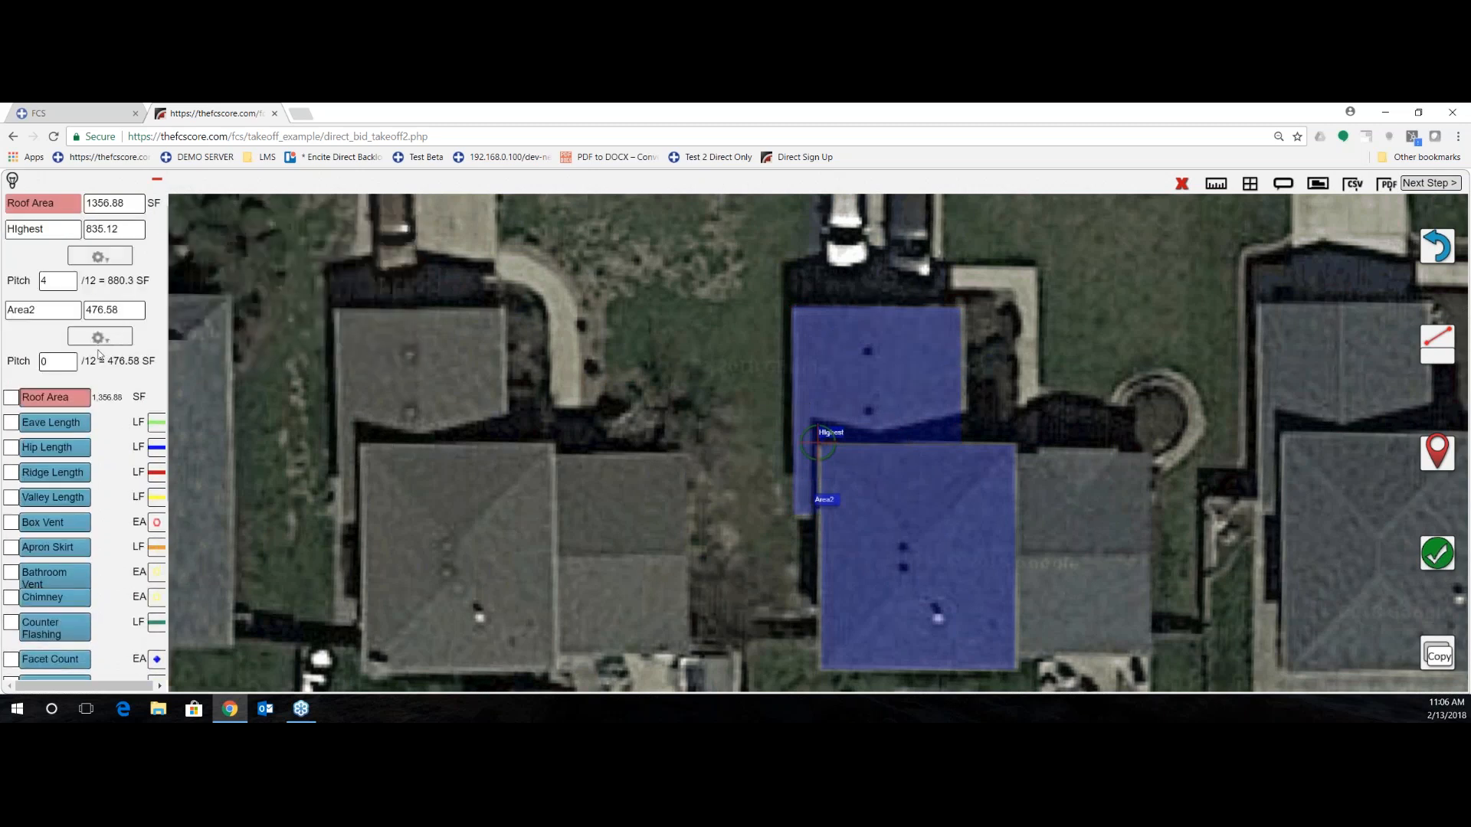
type("6")
- Start a line-drawn Roof Area at HIghest's upper-right corner, plotting the first short sides along the right-hand section's upper edge, starting with about 3.26 LF
left_click_drag(637, 527, 635, 524)
left_click_drag(538, 485, 438, 517)
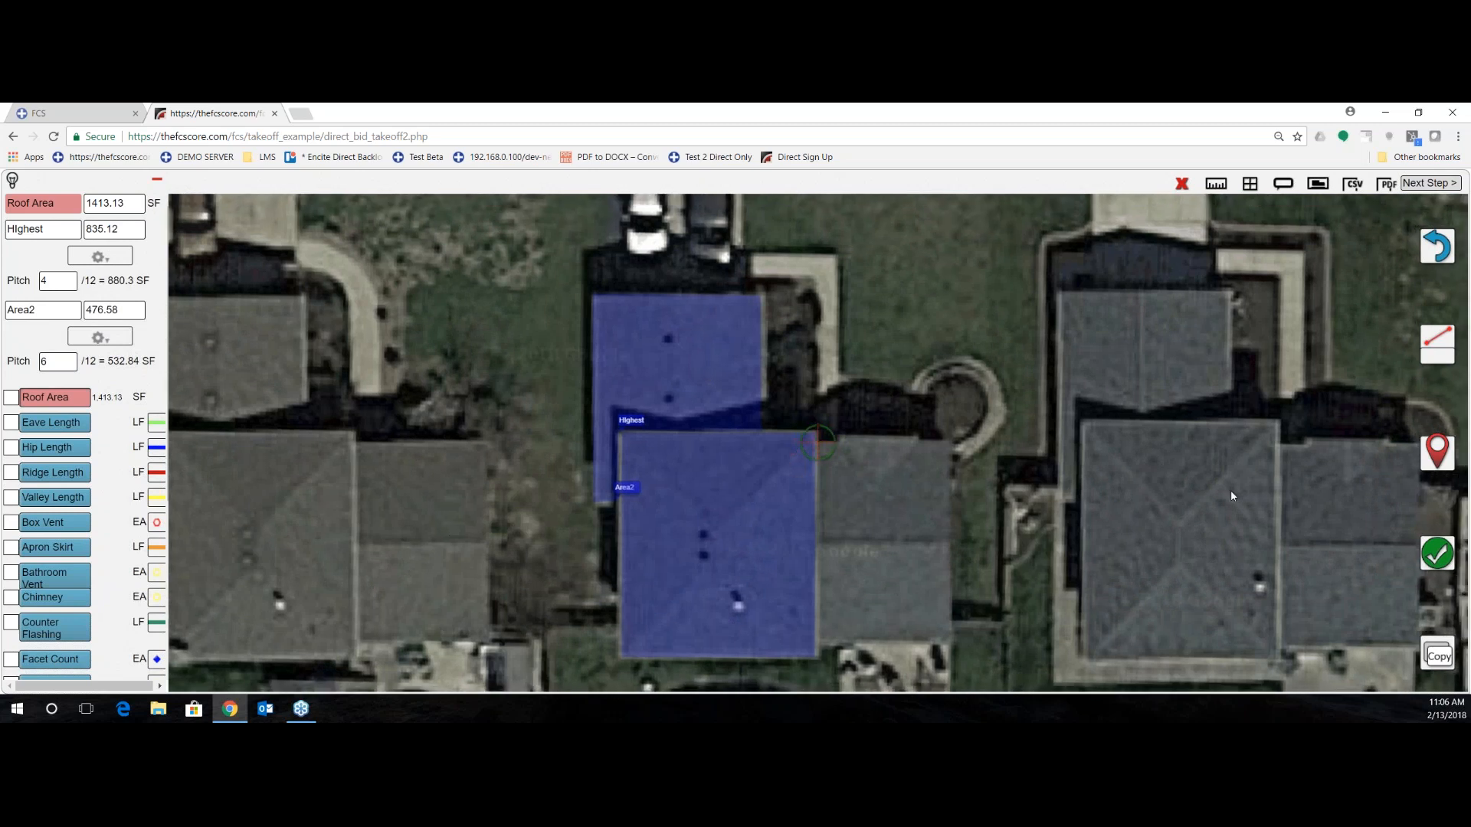
left_click(1439, 452)
left_click_drag(1067, 502, 1041, 503)
scroll(887, 503, "up", 3)
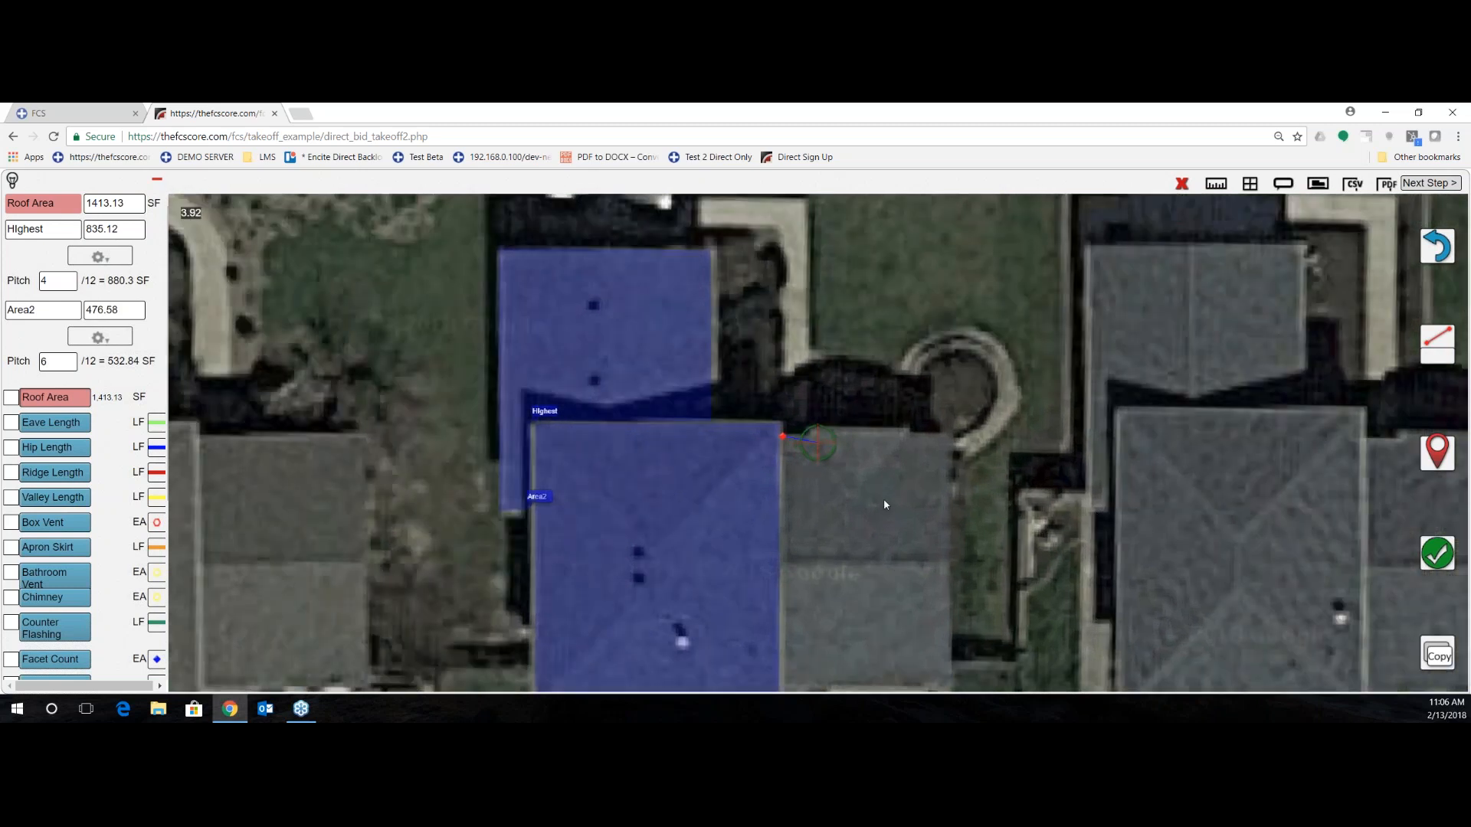
left_click_drag(891, 502, 889, 505)
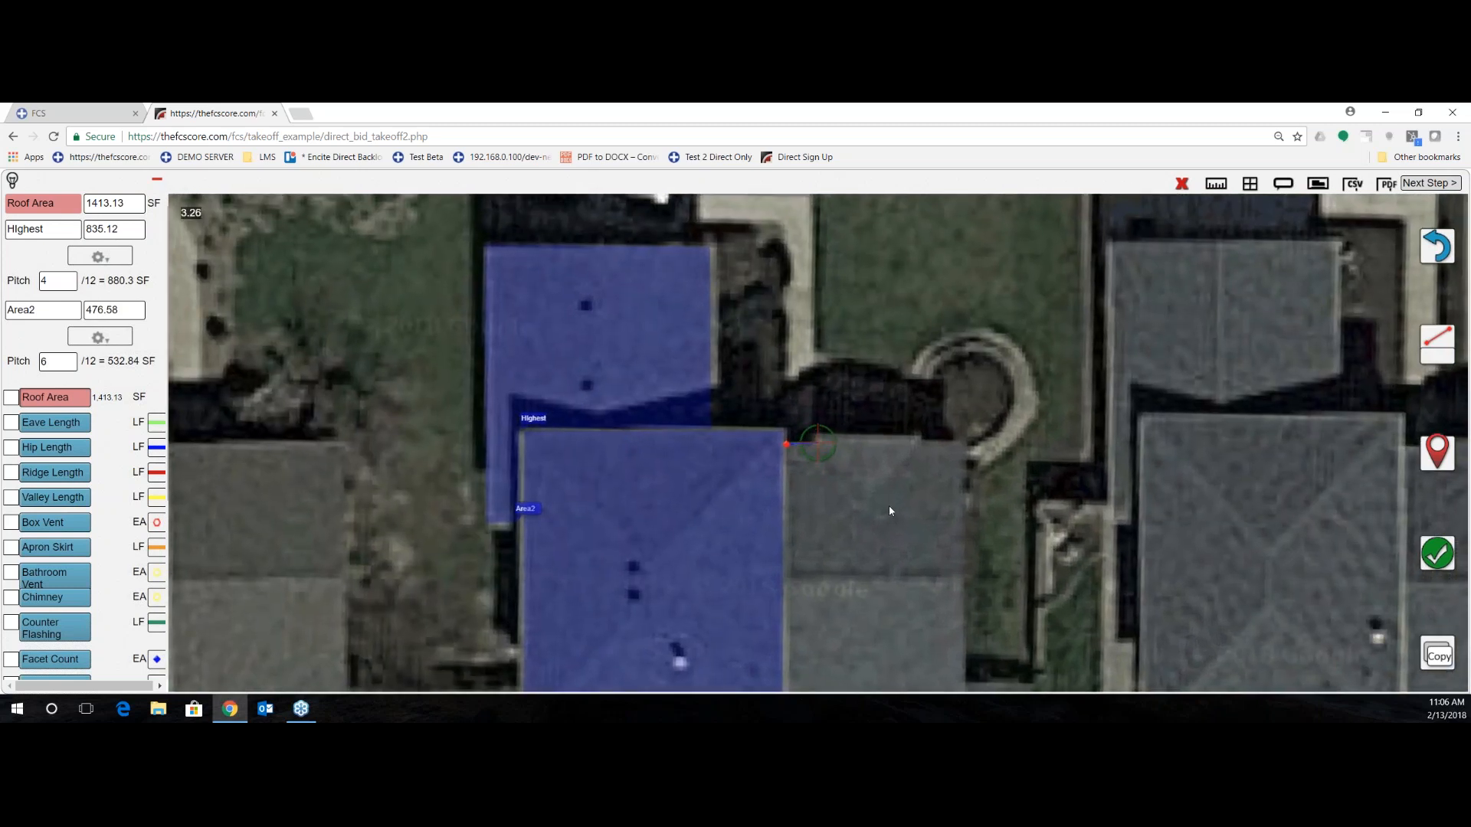
left_click(1437, 455)
left_click_drag(1174, 486, 1103, 491)
left_click(1437, 453)
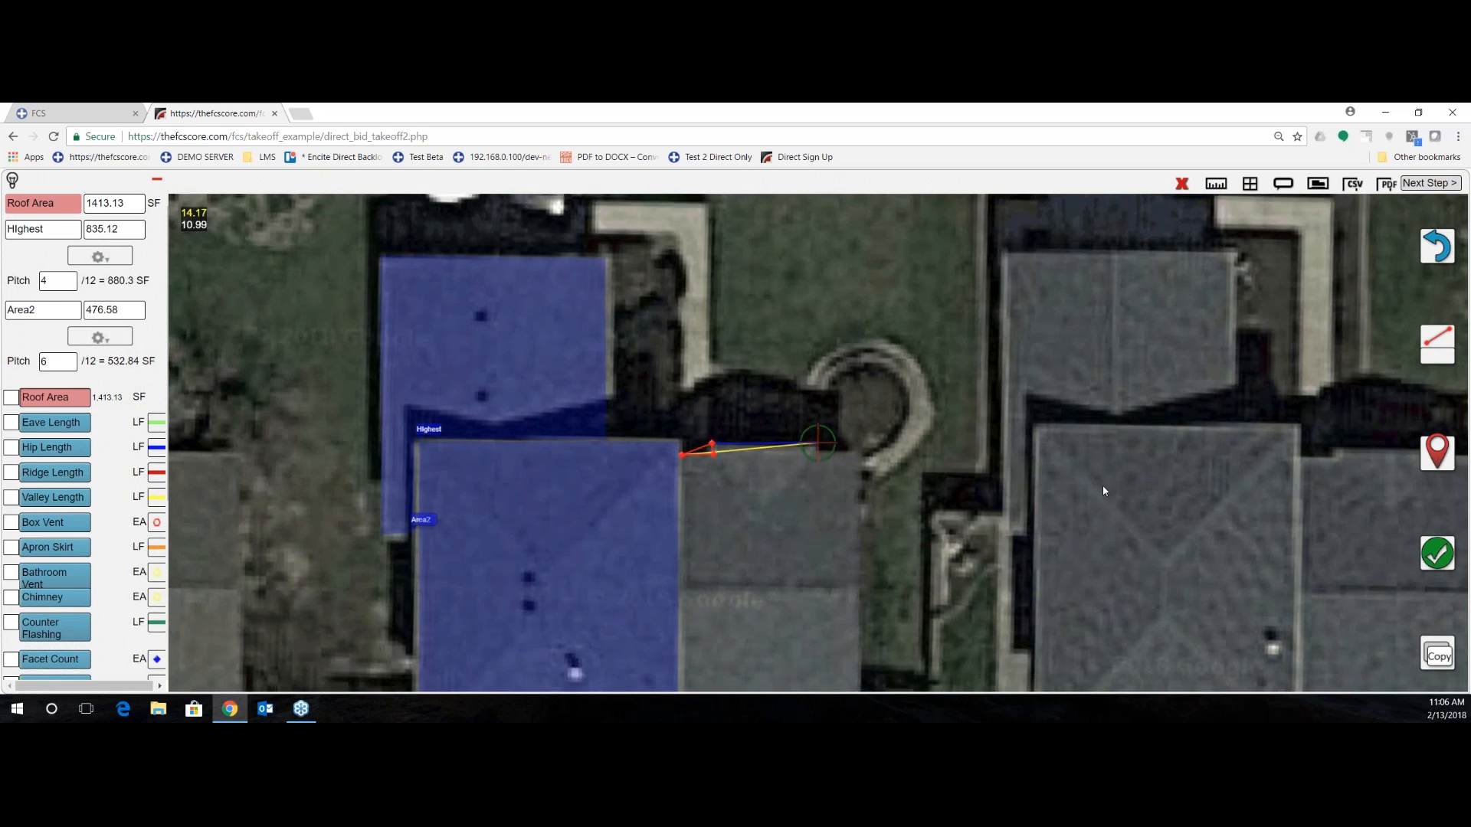
- Continue the right-hand section's upper edge to its outer corner, with sides about 10.99 and 4.29 LF joined by a short step
left_click(1433, 452)
left_click_drag(1201, 509, 1131, 511)
left_click(1436, 452)
left_click(1435, 453)
- Plot the right-hand section's two lower corners with sides about 28.02 and 18.43 LF, and complete the area along HIghest's right edge
left_click_drag(942, 552, 935, 356)
left_click(1436, 453)
left_click_drag(1037, 469, 1204, 470)
left_click(1436, 453)
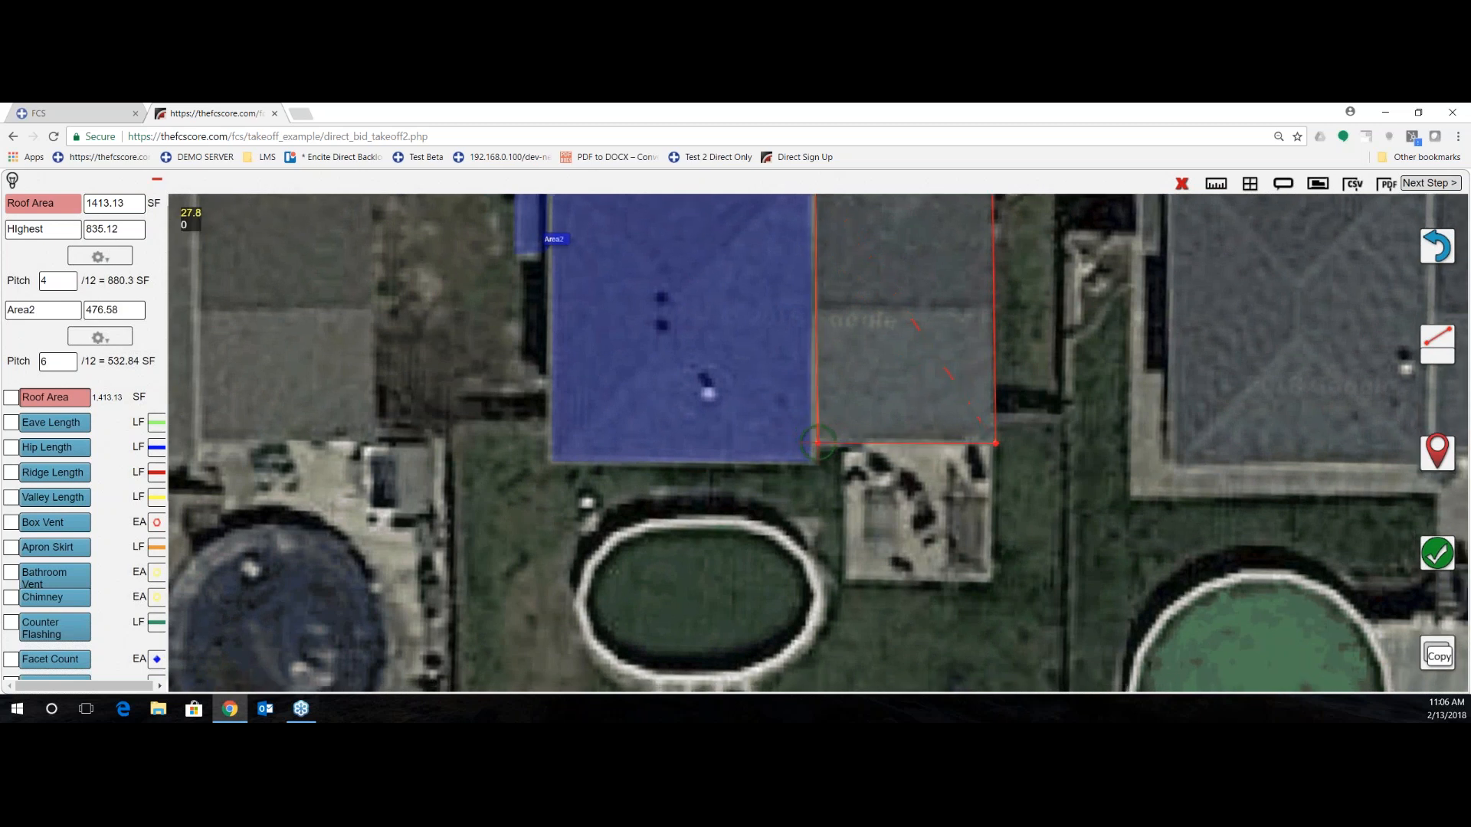
left_click_drag(1185, 422, 1175, 530)
left_click(1436, 553)
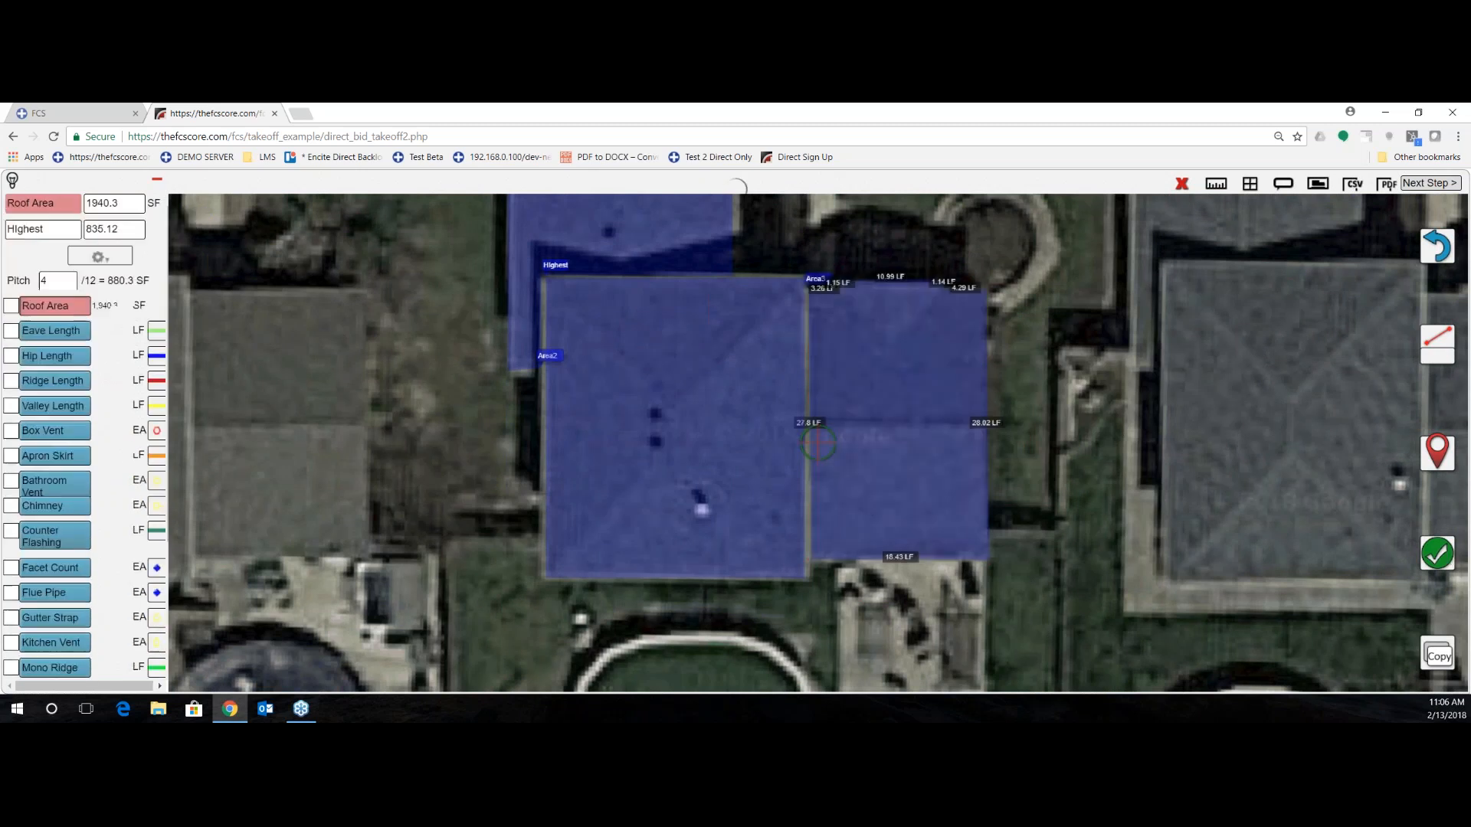
- Add a 4/12 pitch to the right-hand roof section's area
left_click(98, 418)
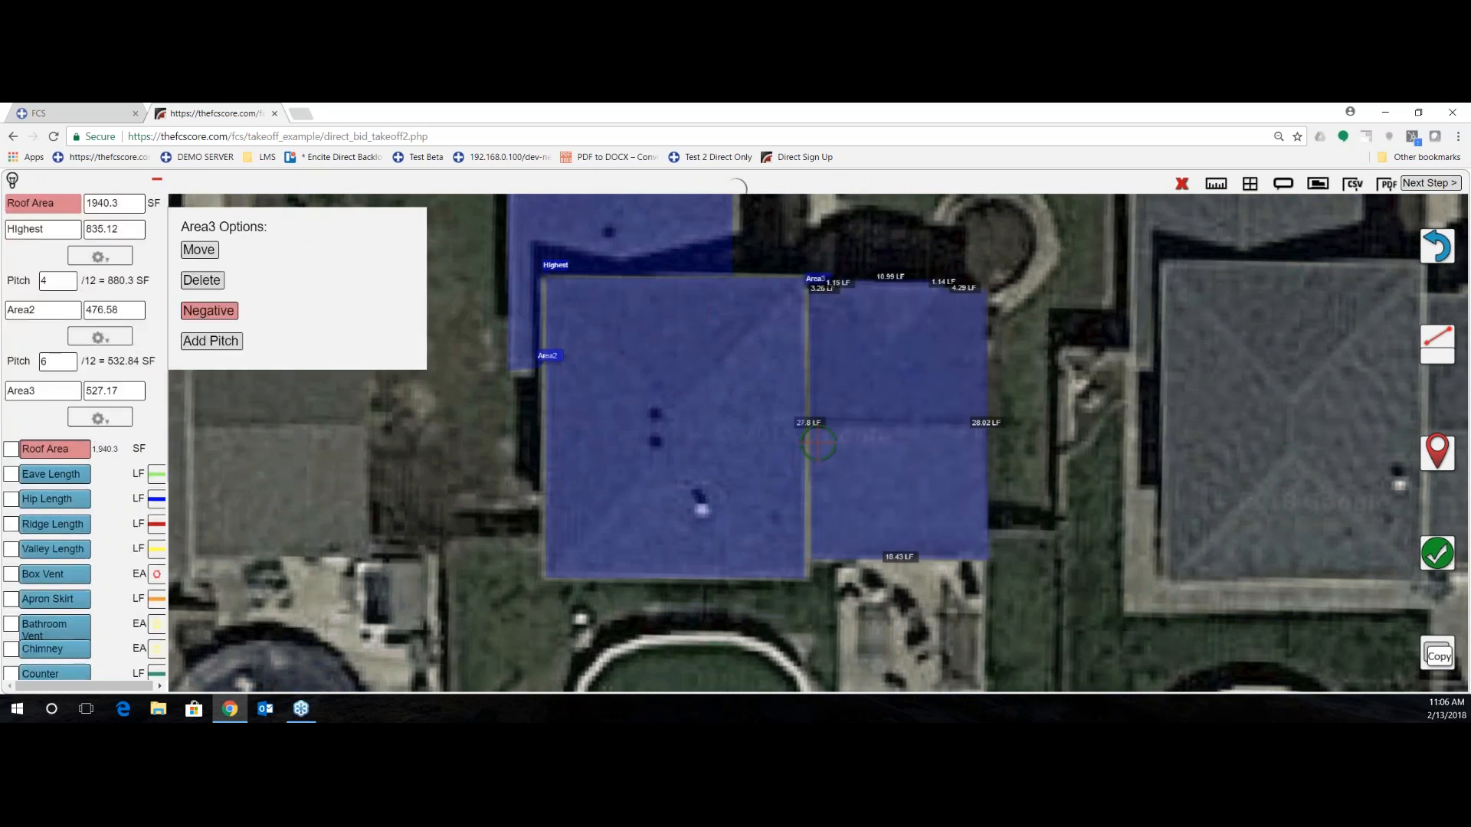
left_click(203, 337)
left_click(61, 446)
key("BackSpace")
type("4")
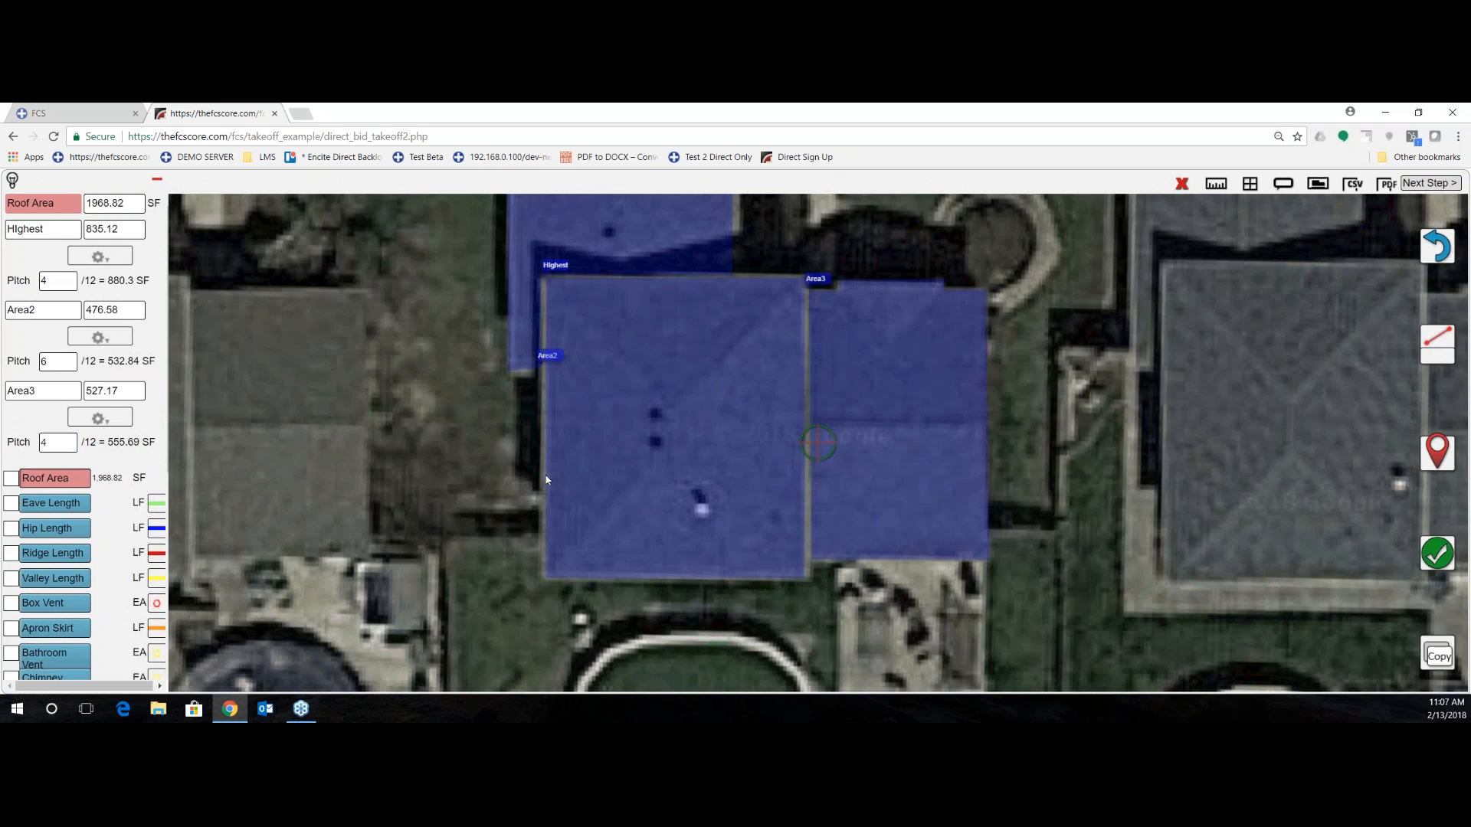
- Switch the takeoff item to Eave Length and look over its line style options
left_click_drag(598, 417, 650, 604)
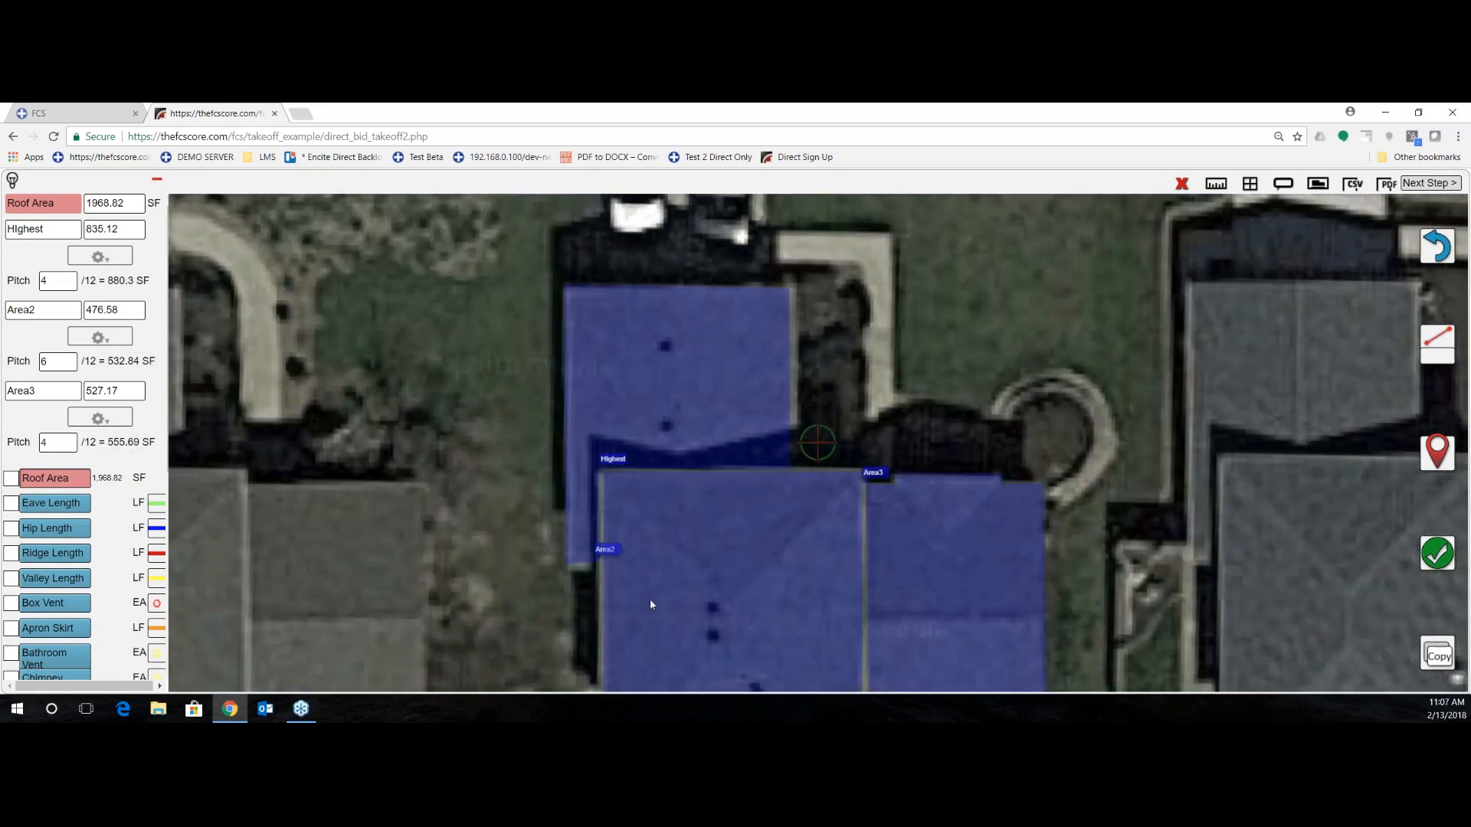
left_click(46, 504)
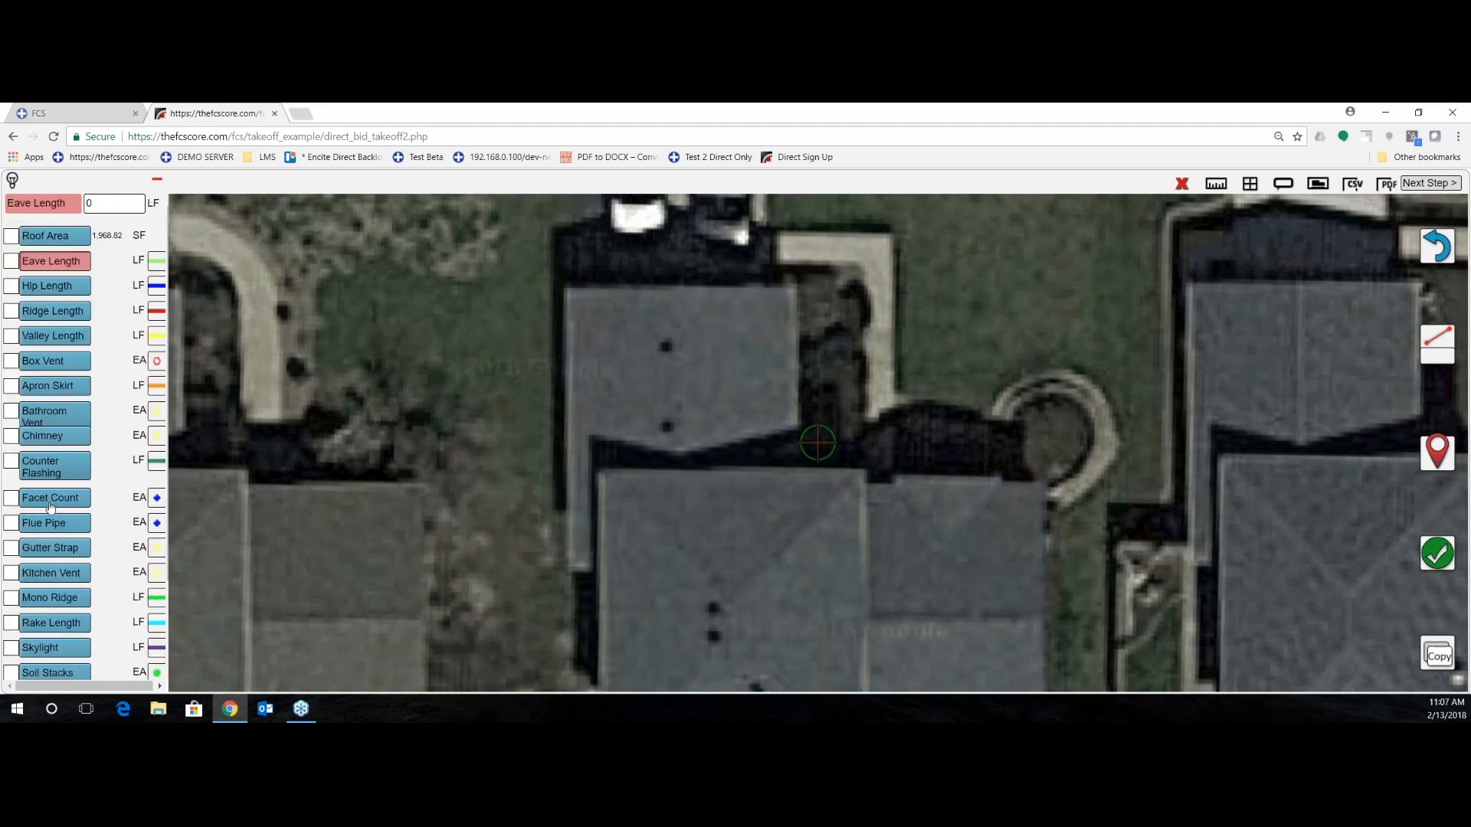
left_click(158, 263)
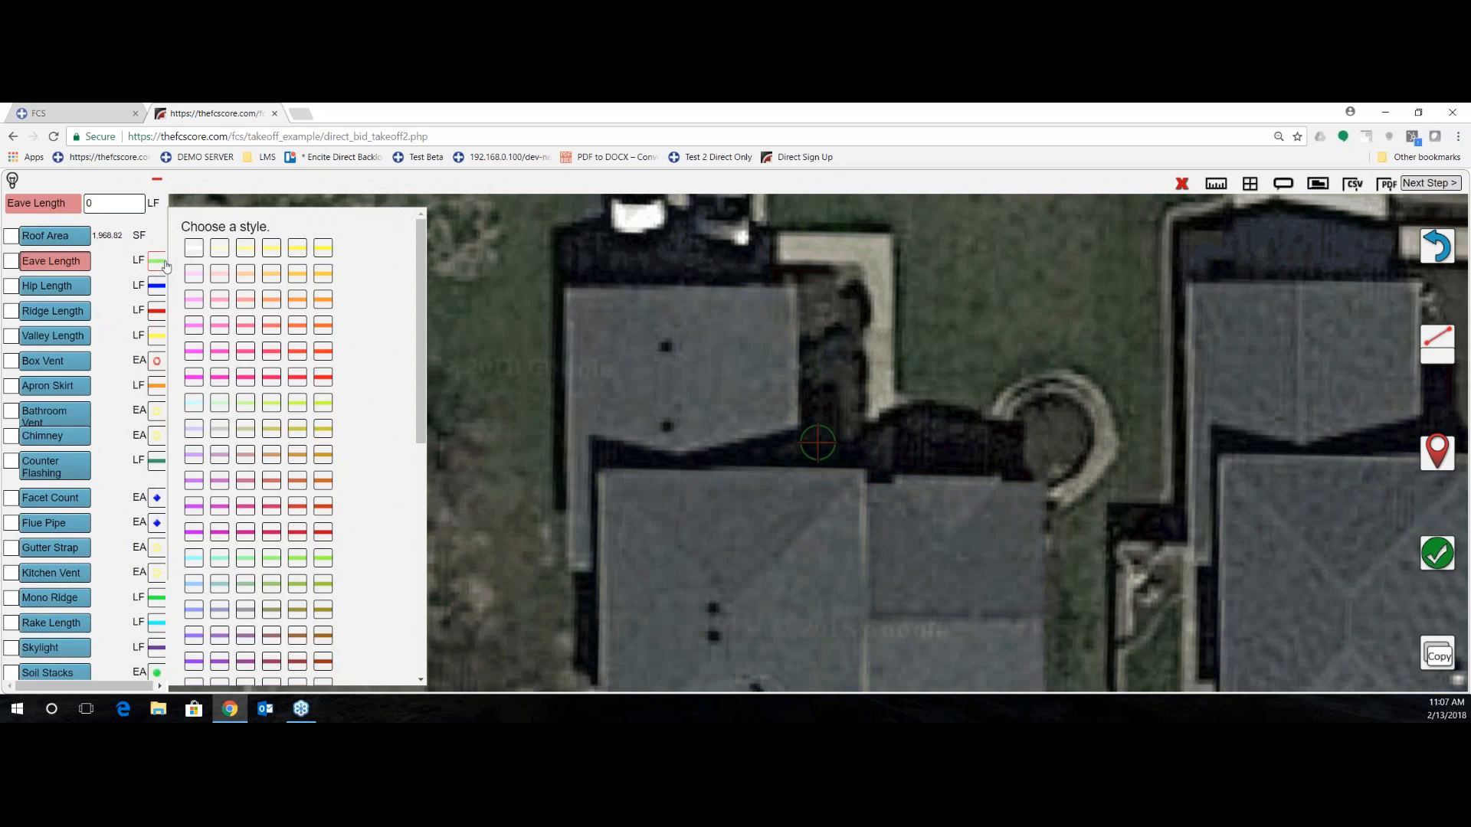
mouse_move(427, 299)
left_mouse_down()
mouse_move(436, 513)
mouse_move(422, 310)
left_mouse_up()
left_click(154, 262)
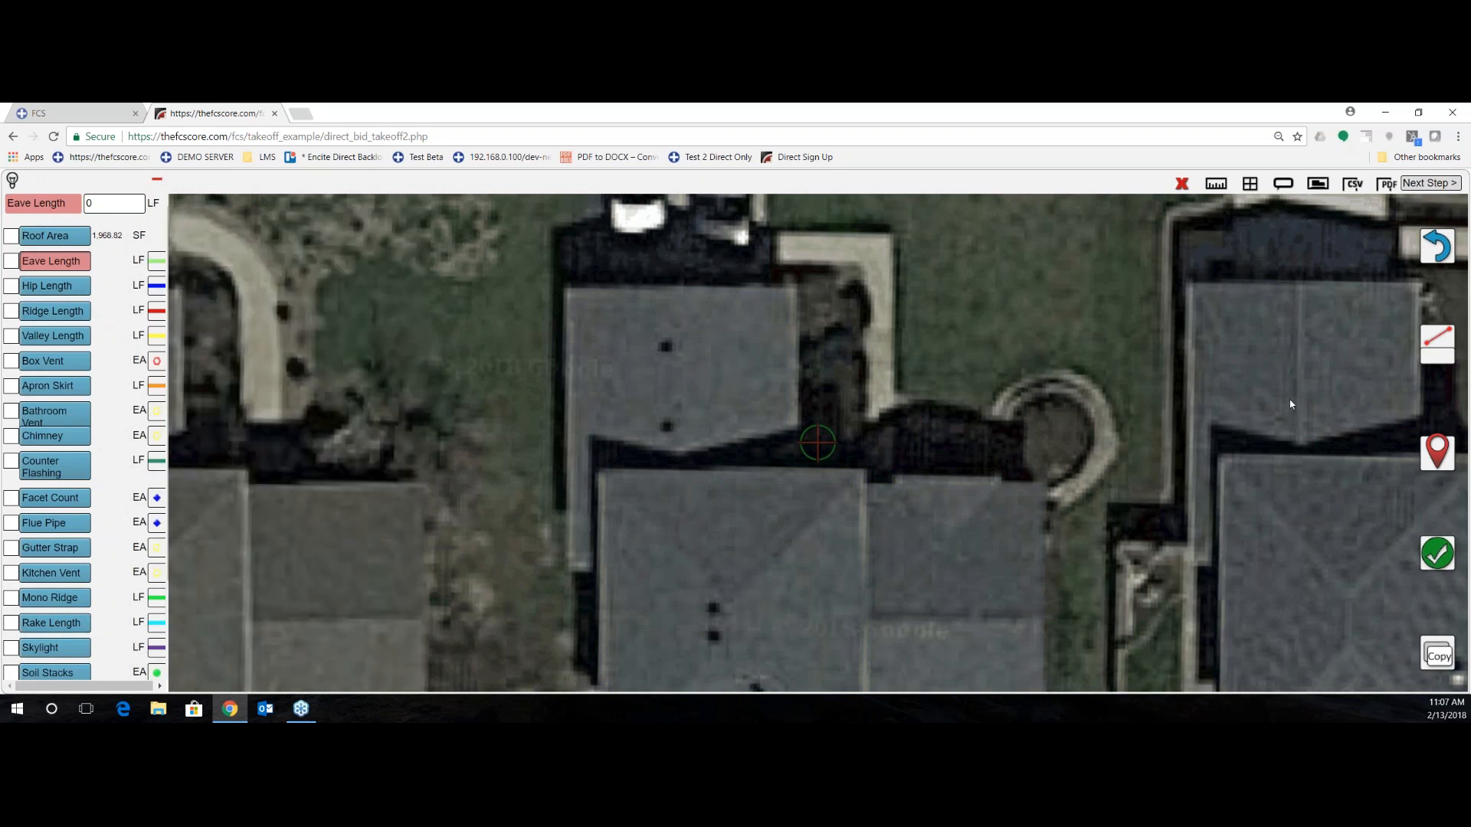
- Start an eave line beside the main roof's left edge, plotting the front section's first sides about 3.08 and 29.49 LF long
left_click_drag(615, 486, 801, 367)
left_click(1442, 452)
left_click_drag(995, 474, 1023, 475)
left_click(1423, 455)
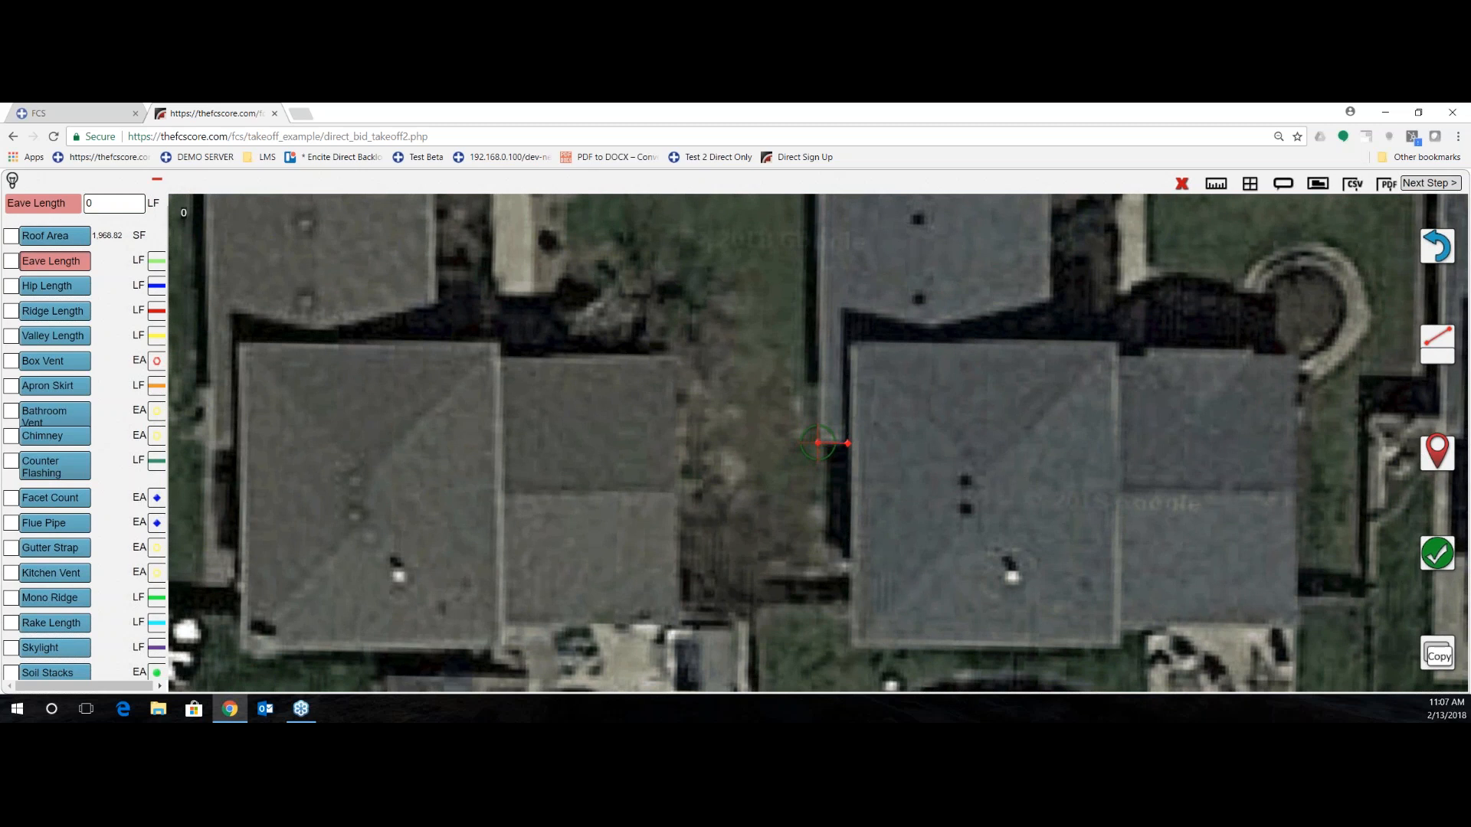
left_click_drag(953, 349, 956, 629)
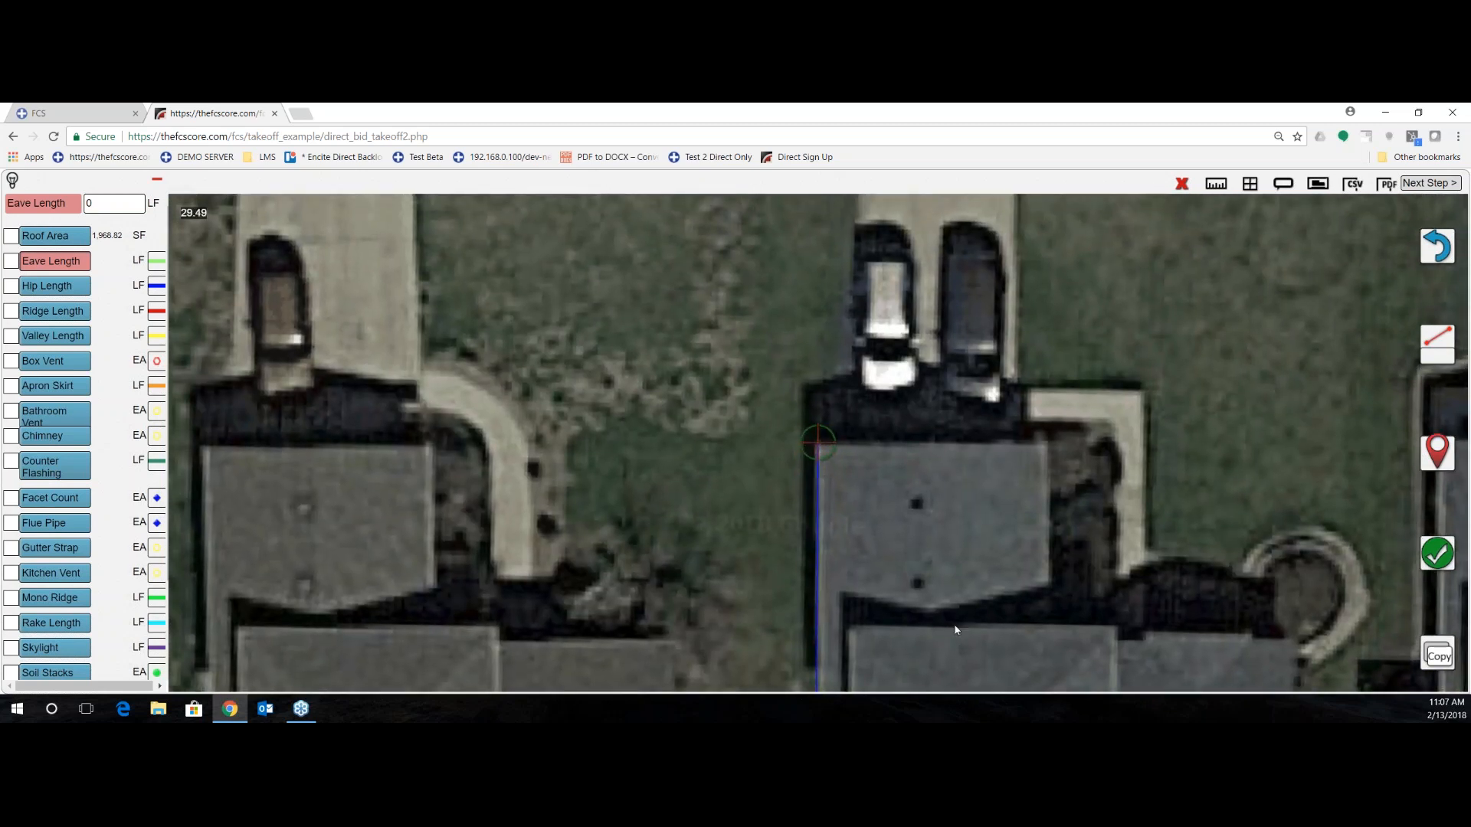
left_click(1437, 453)
- Extend the front section's eave along its street side and right side, about 23.8 and 21.99 LF, and complete the measurement
left_click_drag(1278, 464, 1049, 463)
left_click(1437, 453)
left_click_drag(1121, 549, 1120, 345)
key("Right")
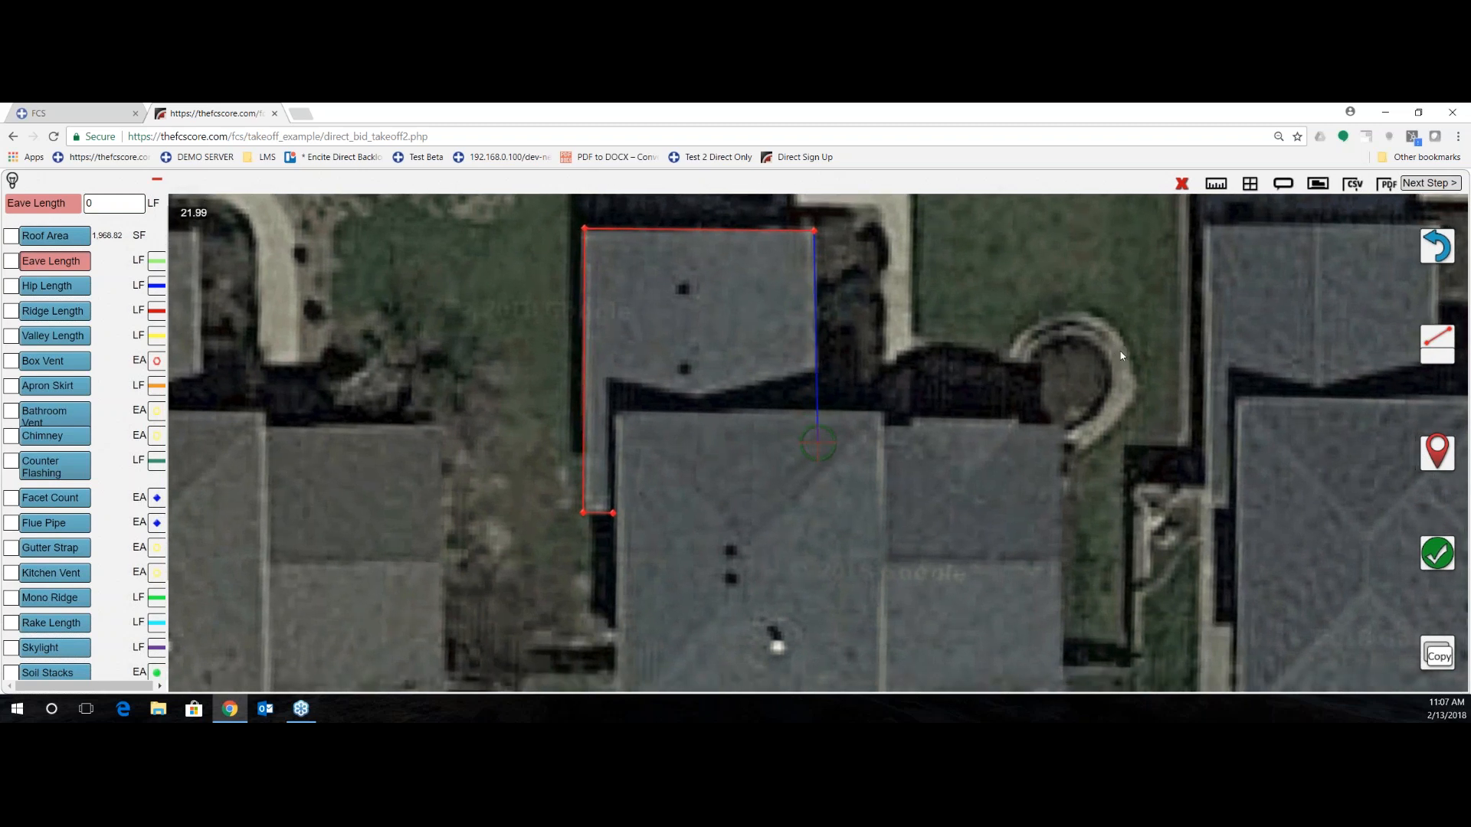
left_click(1437, 452)
left_click(1431, 557)
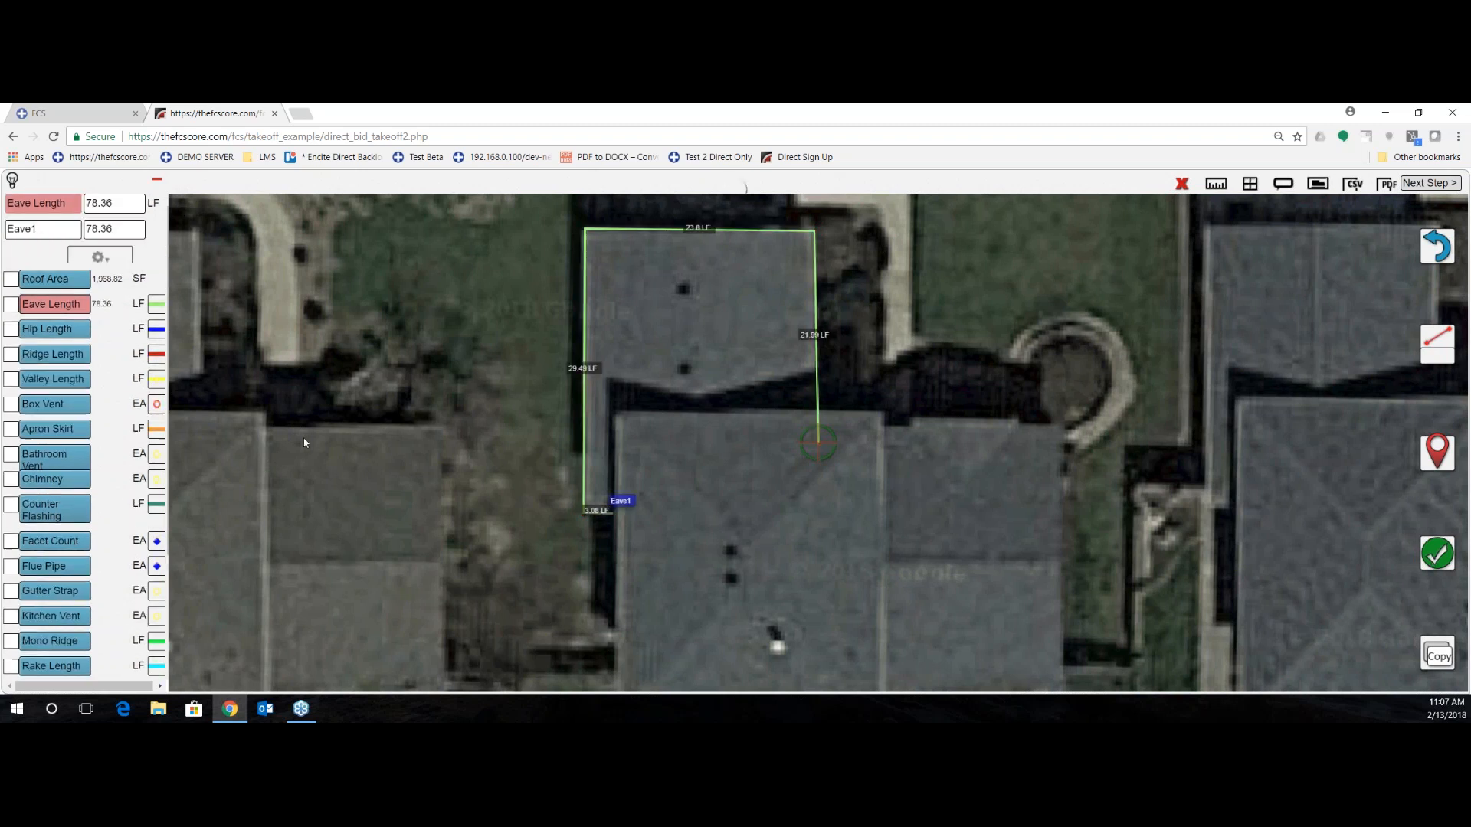
- Rename the front section's eave measurement as Garage
left_click(58, 236)
key("BackSpace")
key("BackSpace")
key("BackSpace")
key("BackSpace")
key("BackSpace")
type("Garage")
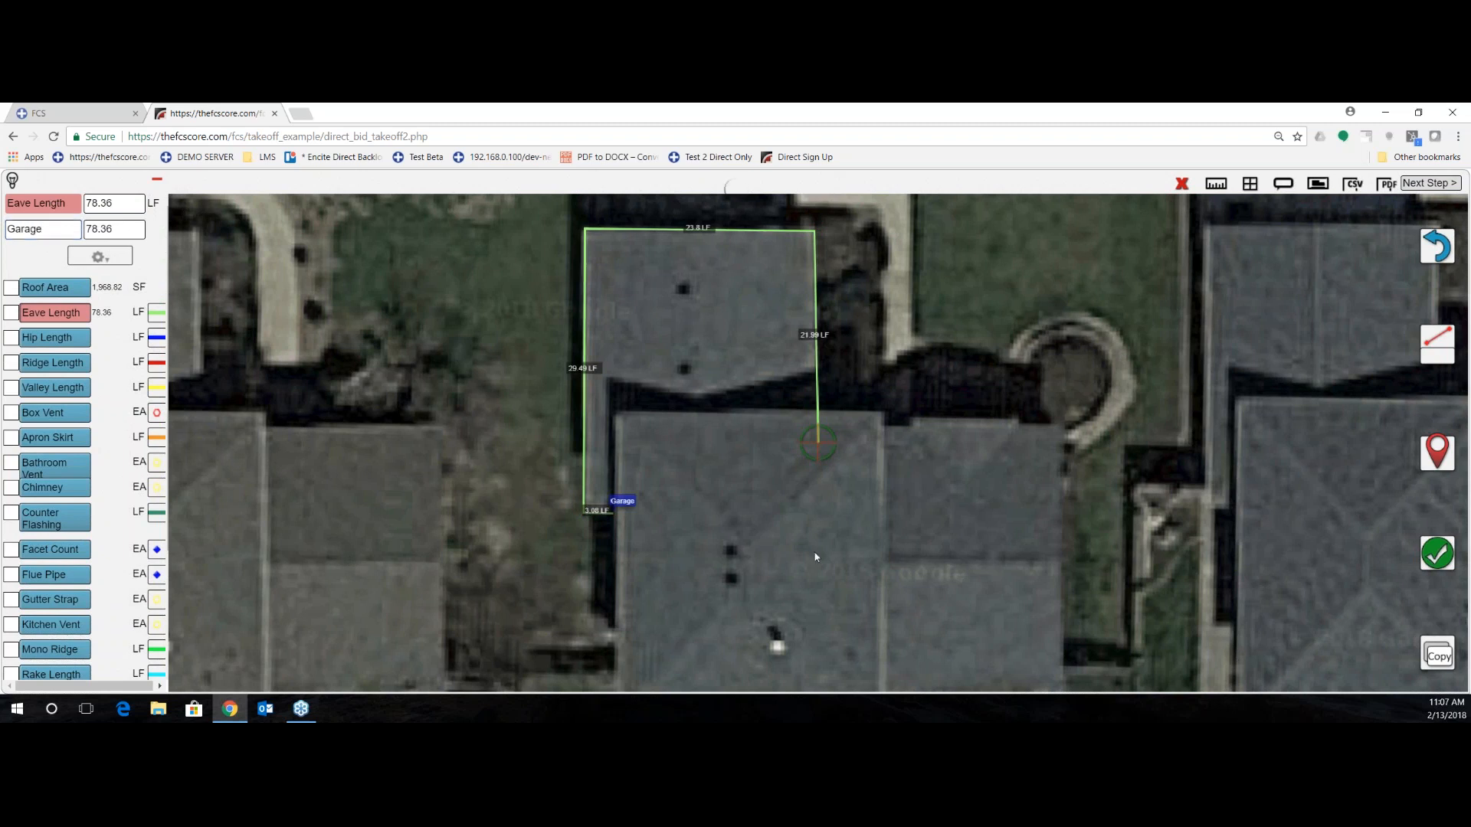
- Start the main roof's eave line at its upper-left corner, plotting the left and lower sides about 31.24 and 27.01 LF long
left_click_drag(887, 546, 1042, 299)
key("space")
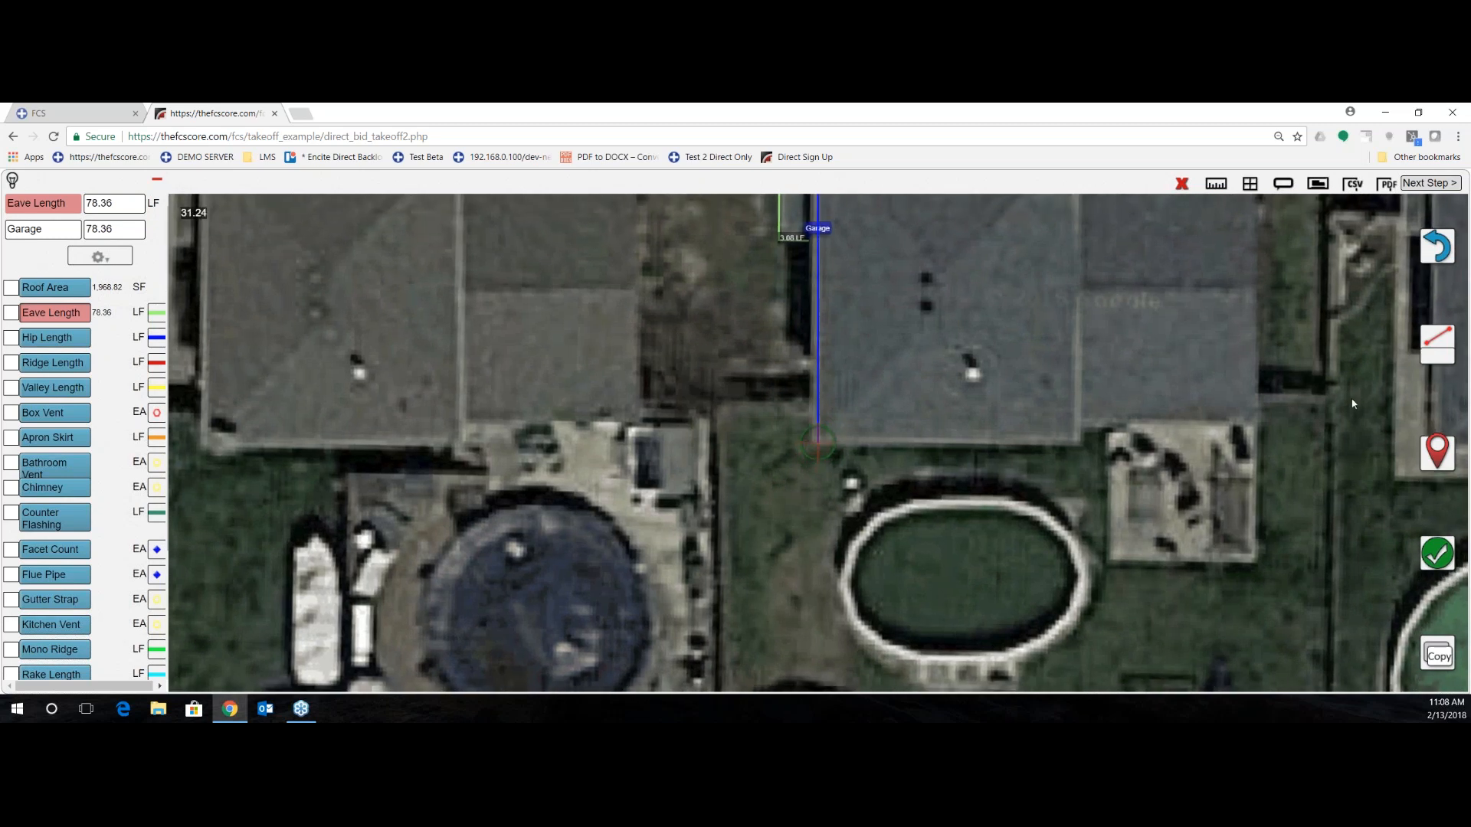
left_click(1437, 451)
mouse_move(1290, 455)
left_mouse_down()
mouse_move(1098, 466)
mouse_move(1038, 452)
left_mouse_up()
left_click(1433, 454)
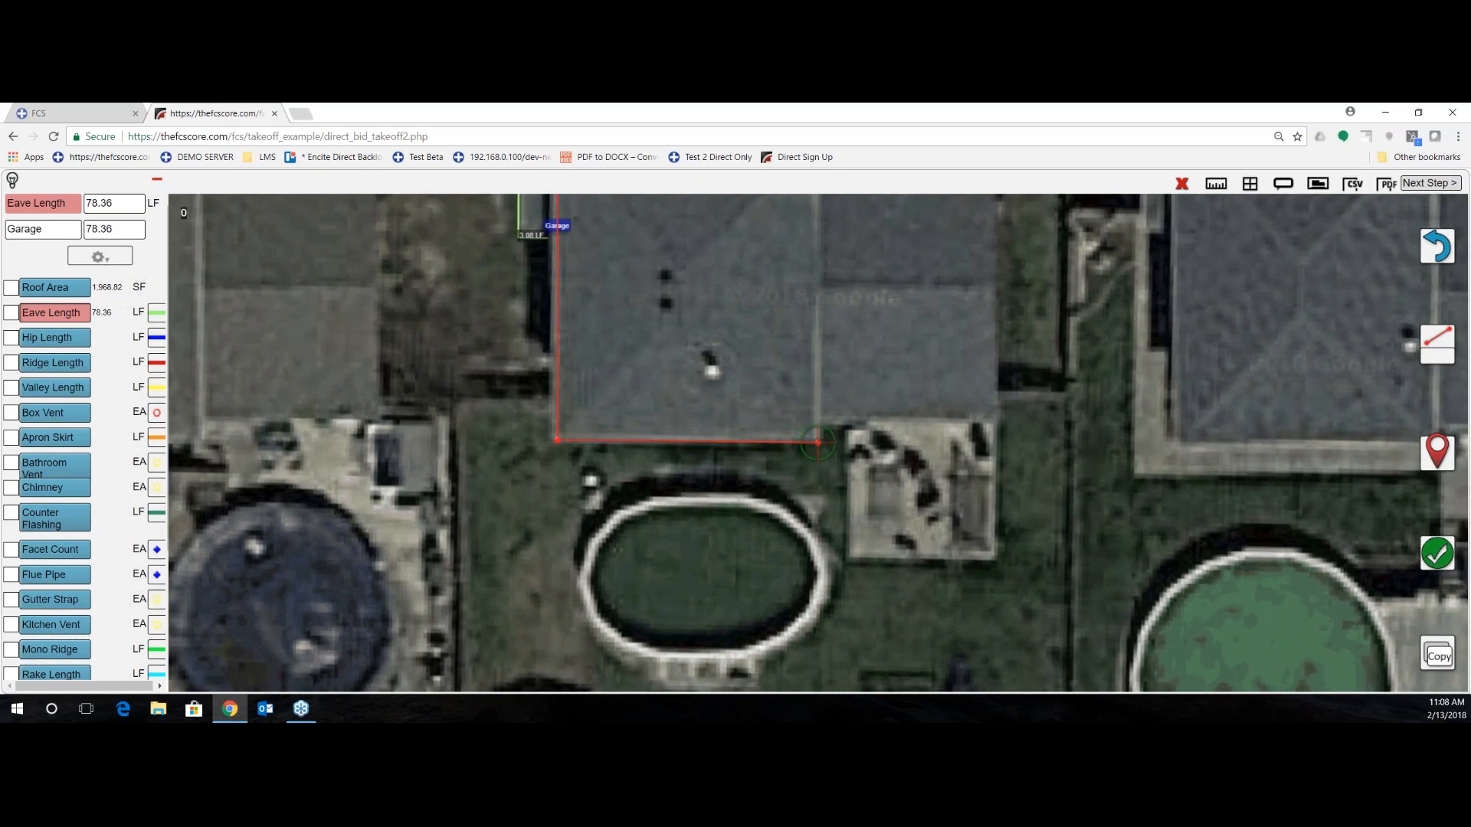
- Extend the main roof's eave along its right and upper sides, about 31.17 and 26.48 LF, and complete the measurement
left_click_drag(1157, 446, 1137, 689)
mouse_move(968, 531)
left_mouse_down()
mouse_move(992, 555)
mouse_move(989, 540)
left_mouse_up()
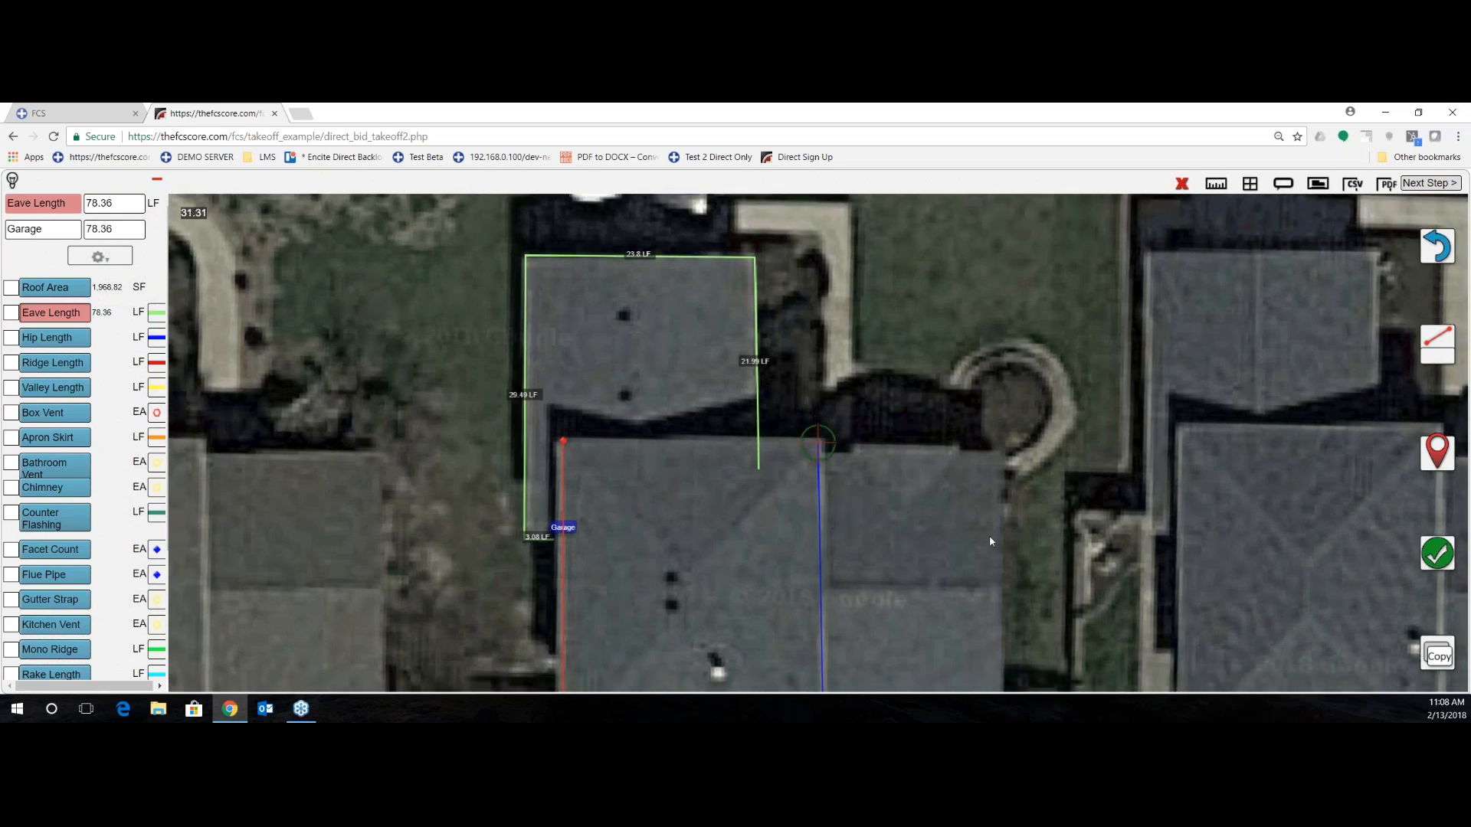
mouse_move(1042, 458)
left_mouse_down()
mouse_move(1267, 449)
mouse_move(1291, 461)
left_mouse_up()
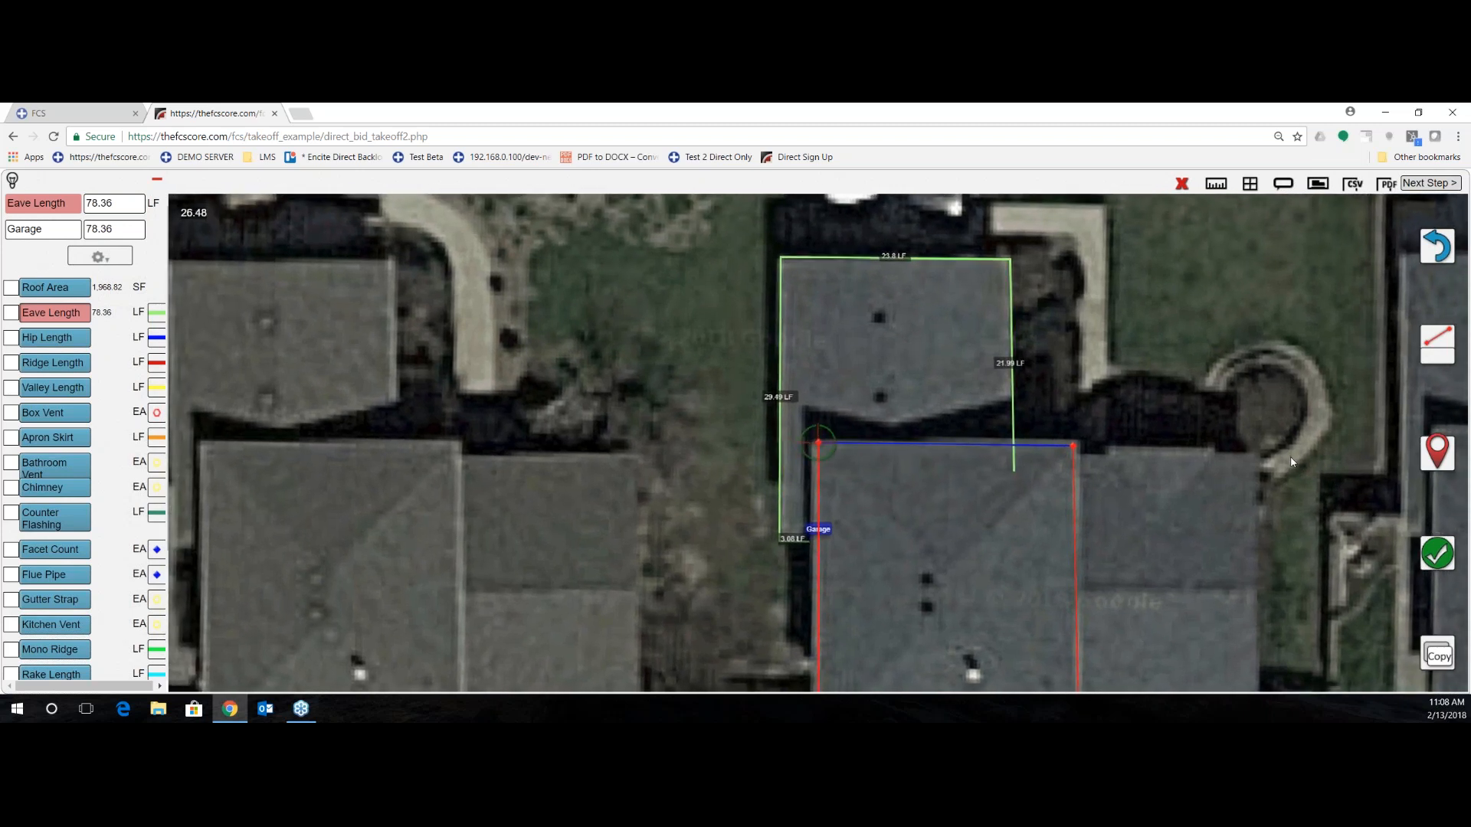
left_click(1437, 453)
left_click(1436, 553)
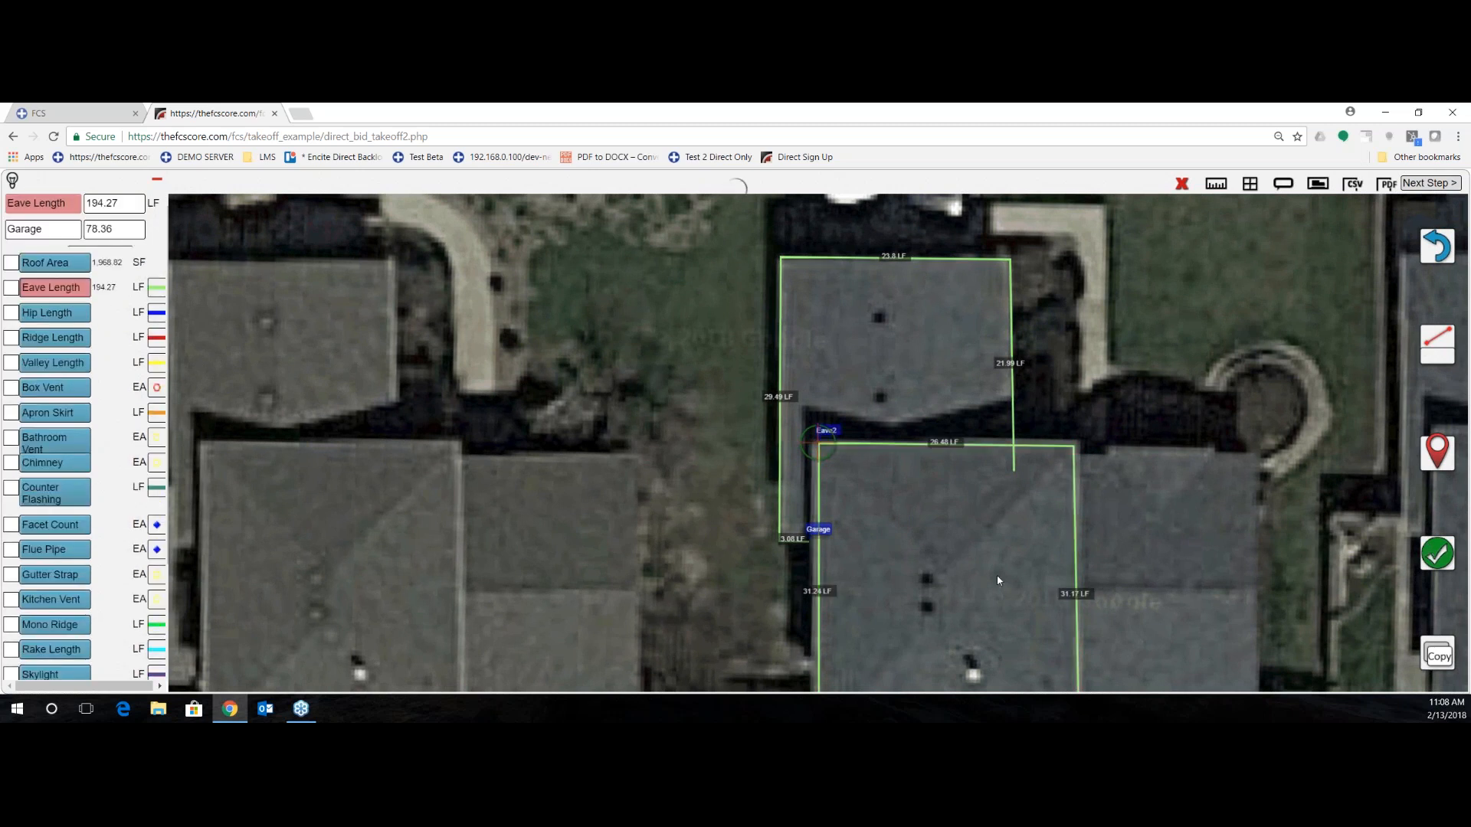
- Measure a separate eave about 3.29 LF long on the right-hand section's upper edge, beside the main roof
left_click_drag(987, 542, 669, 506)
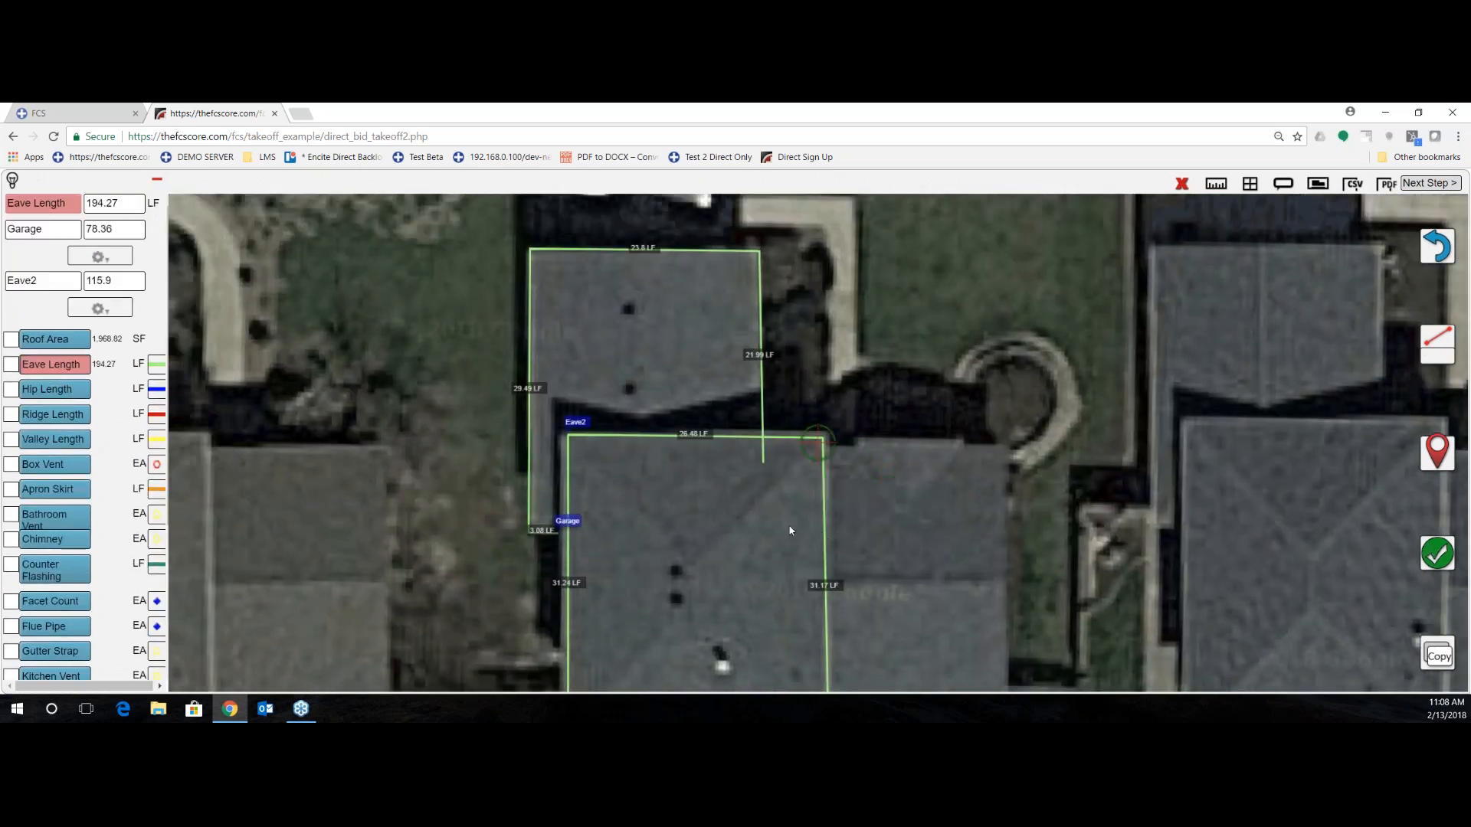
left_click_drag(791, 530, 781, 526)
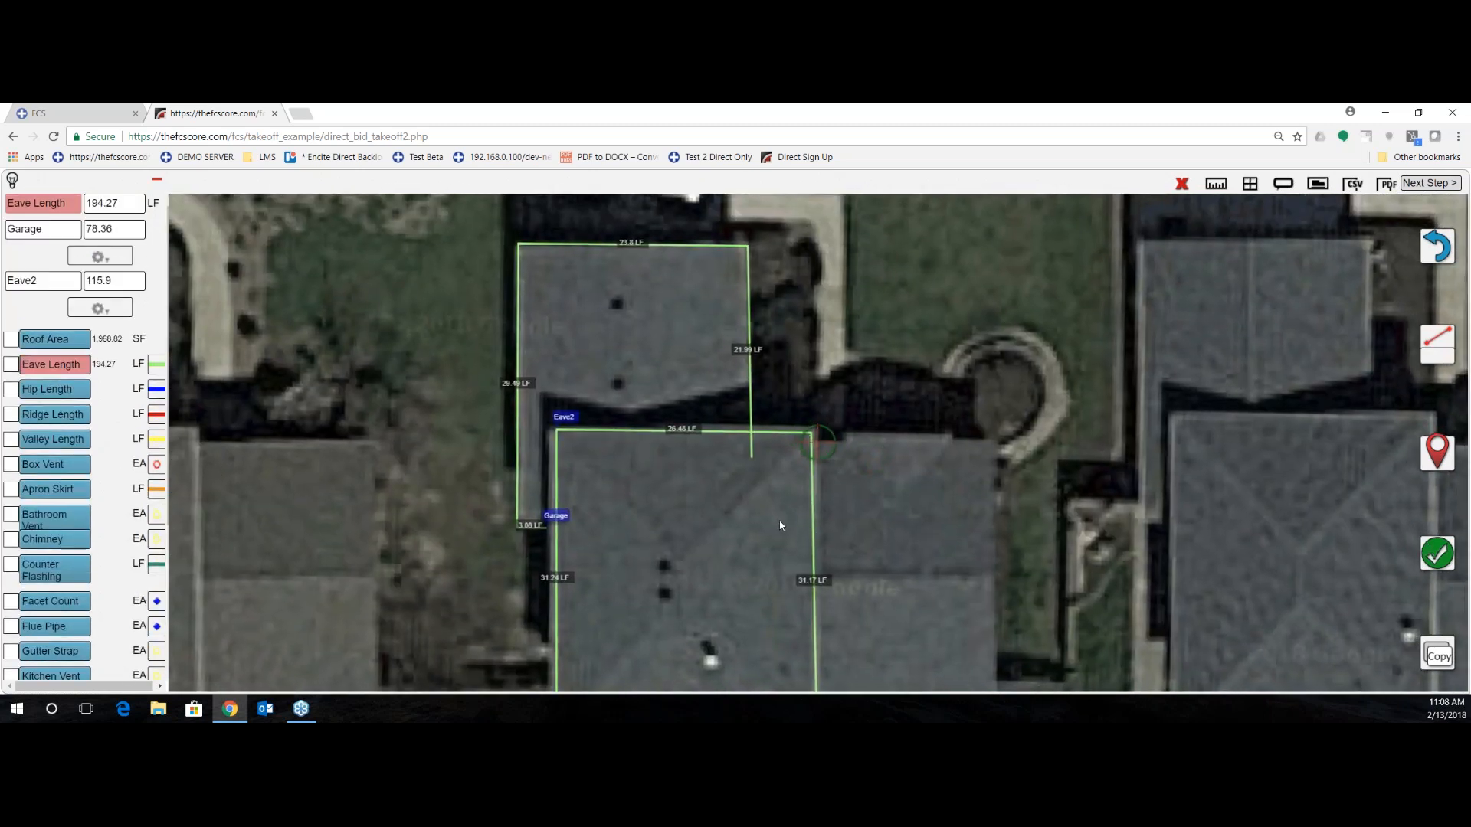
left_click(1437, 452)
mouse_move(1355, 474)
left_mouse_down()
mouse_move(1322, 465)
mouse_move(1353, 492)
left_mouse_up()
left_click(1437, 452)
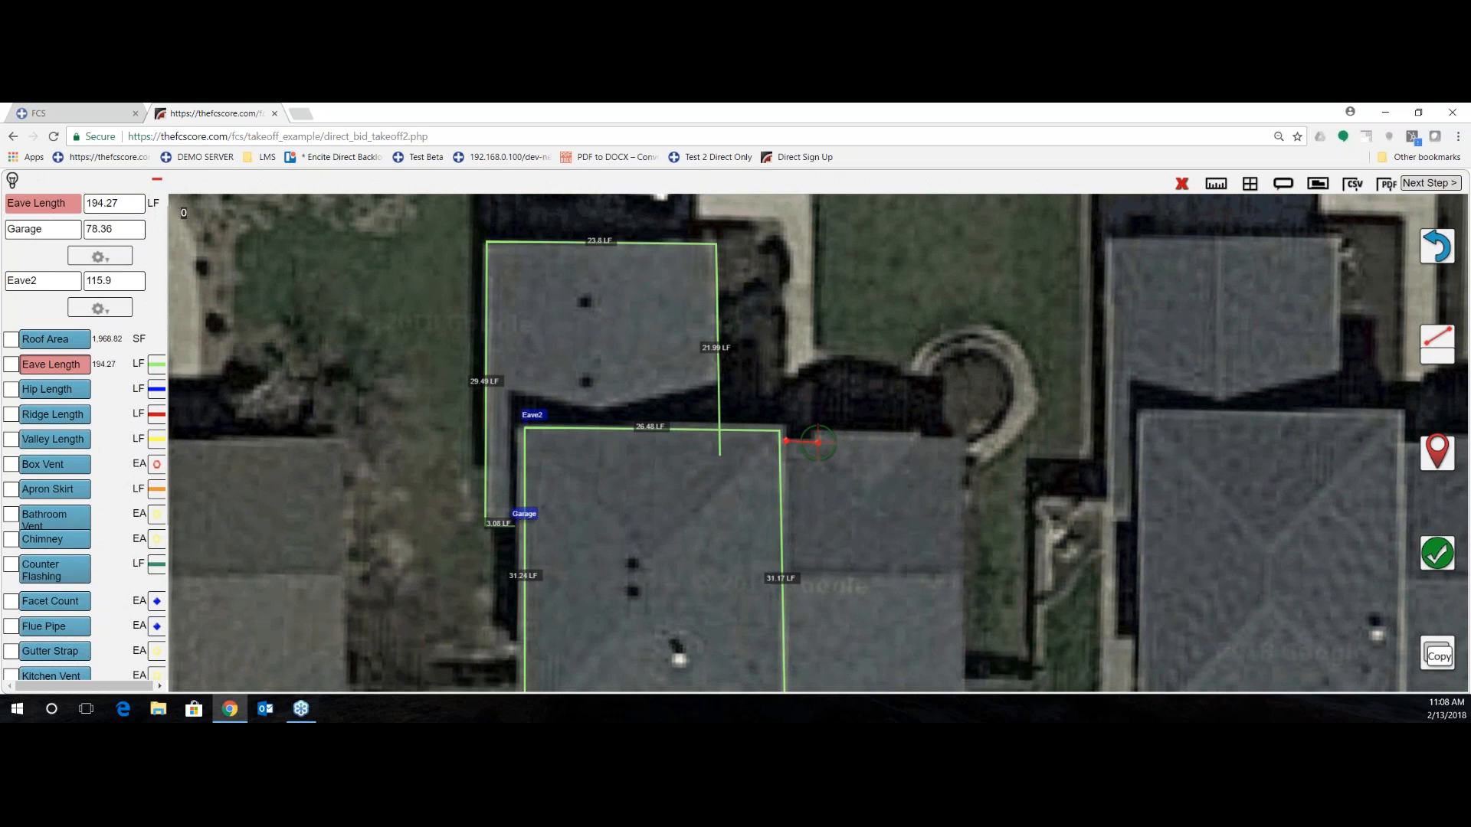
left_click(1437, 553)
- Measure another short eave about 4.42 LF long at the outer end of the right-hand section's upper edge
left_click_drag(1146, 523, 1043, 525)
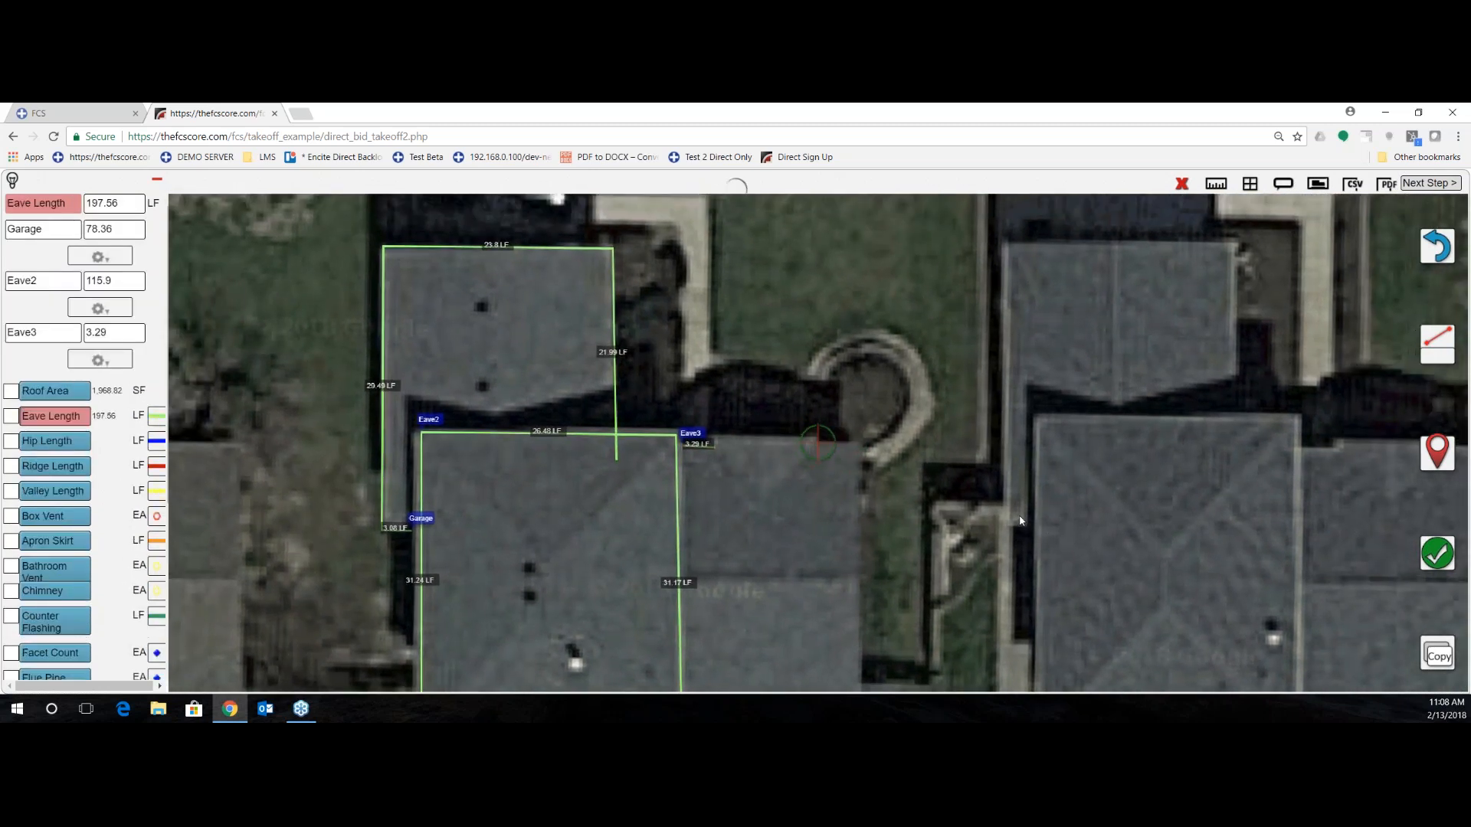
left_click_drag(1248, 488, 1205, 487)
left_click(1437, 553)
- Measure the eave along the right-hand section's lower edge, about 18.7 LF long
left_click_drag(1005, 527, 1080, 338)
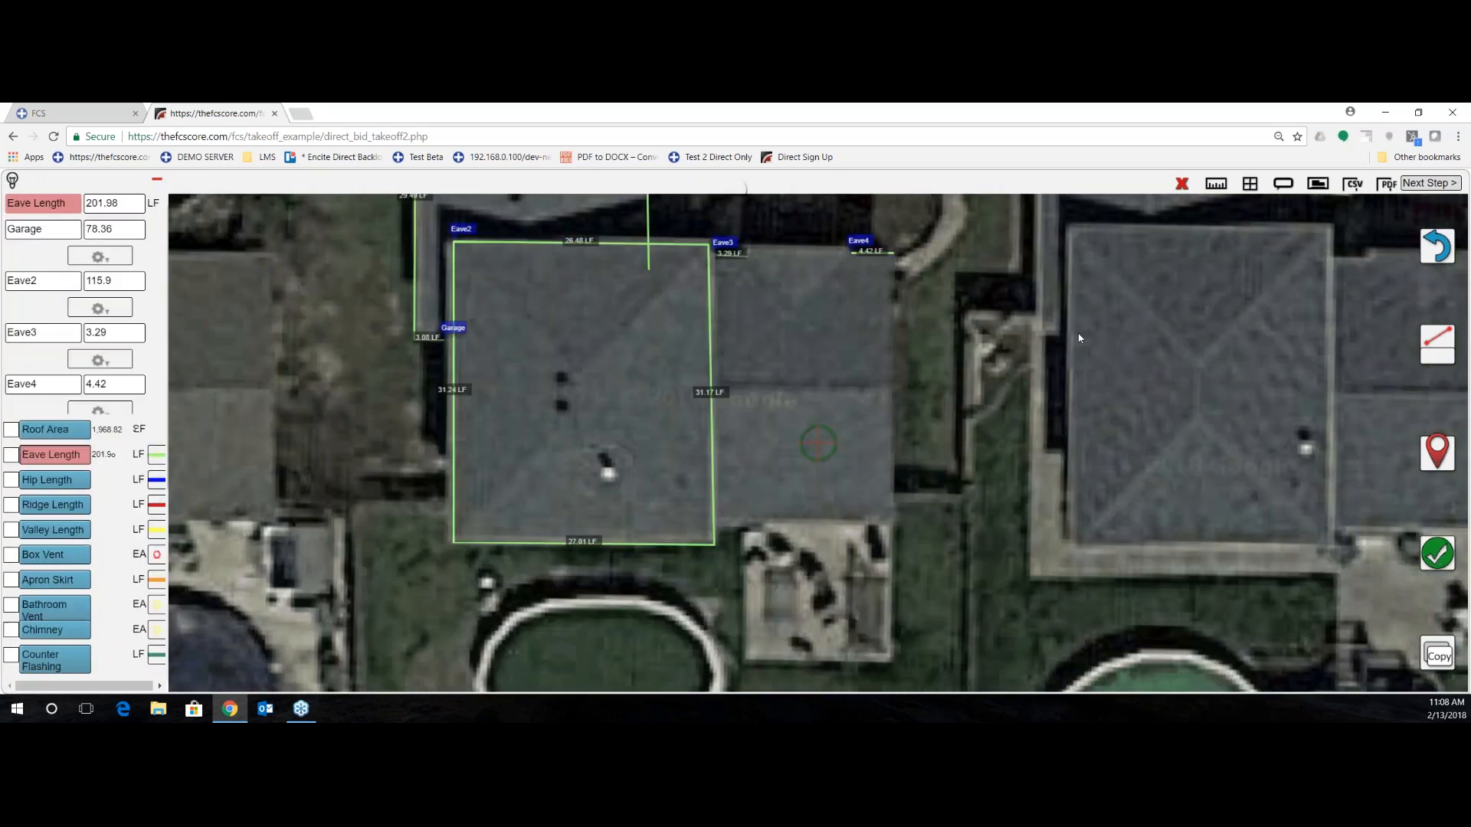
left_click_drag(975, 488, 1077, 412)
left_click(1435, 454)
left_click_drag(1101, 461, 1025, 467)
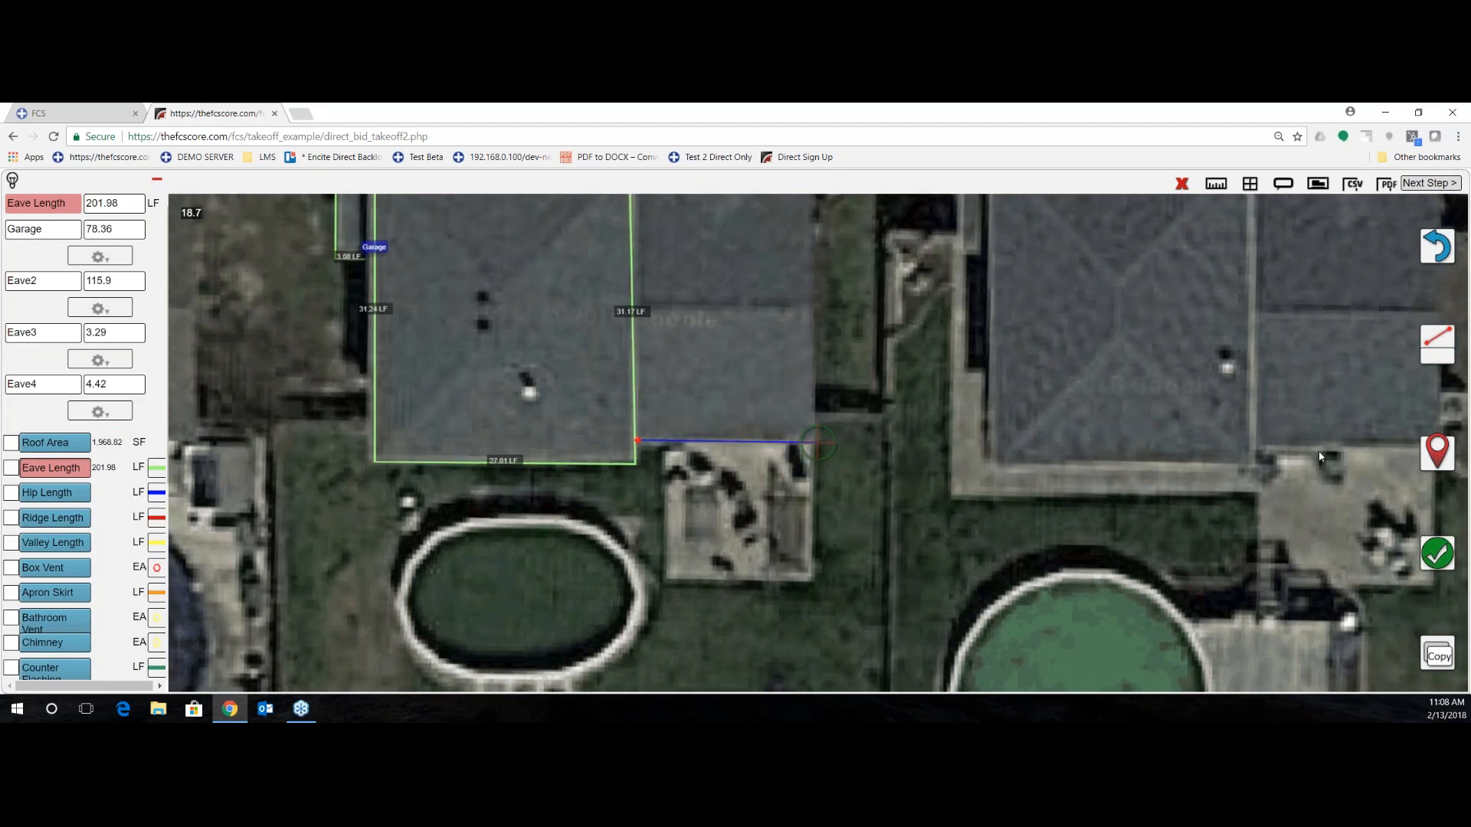
left_click(1436, 452)
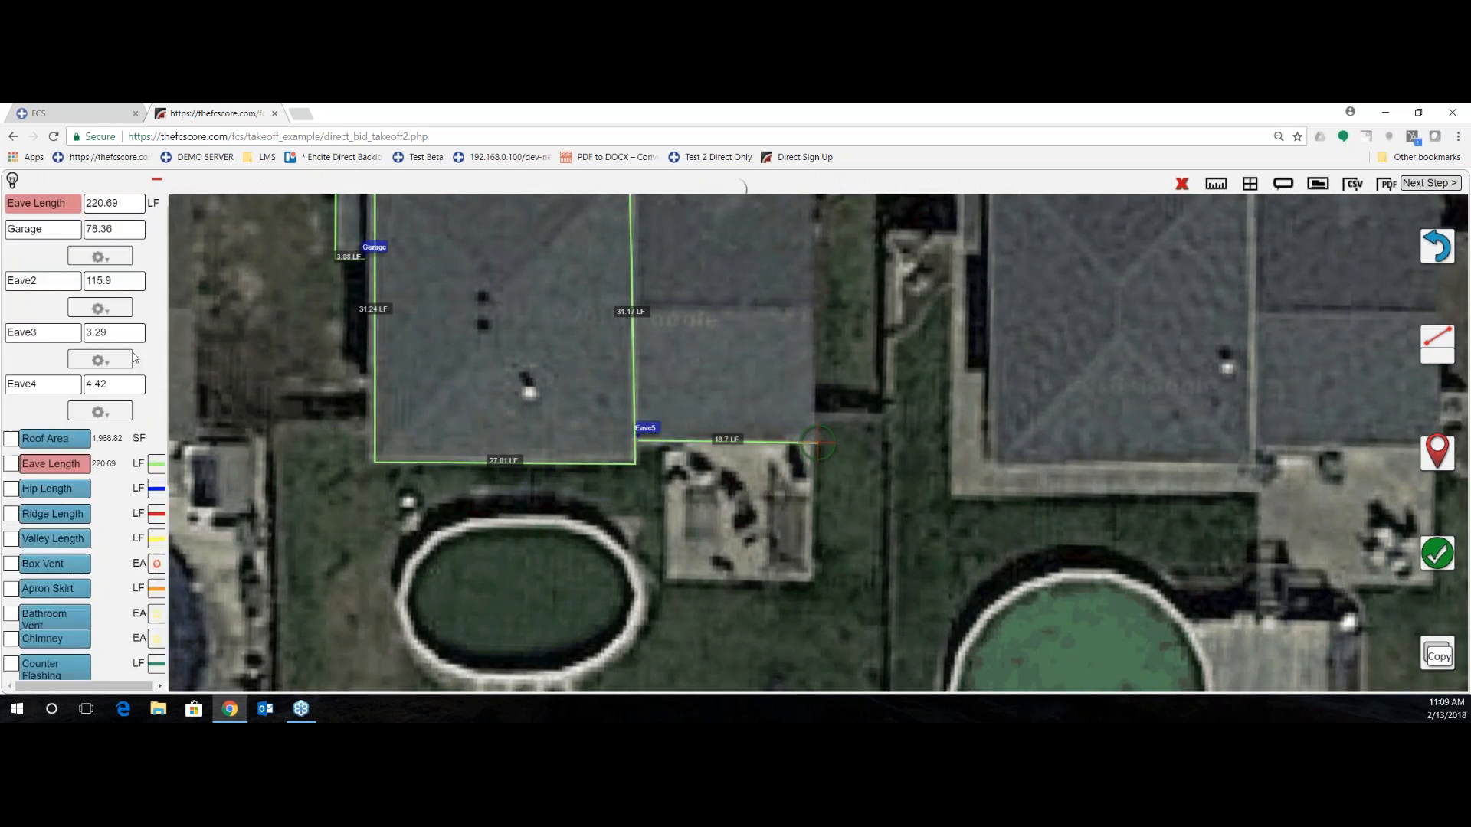
- Rename the main roof's eave measurement as Front
left_click(49, 283)
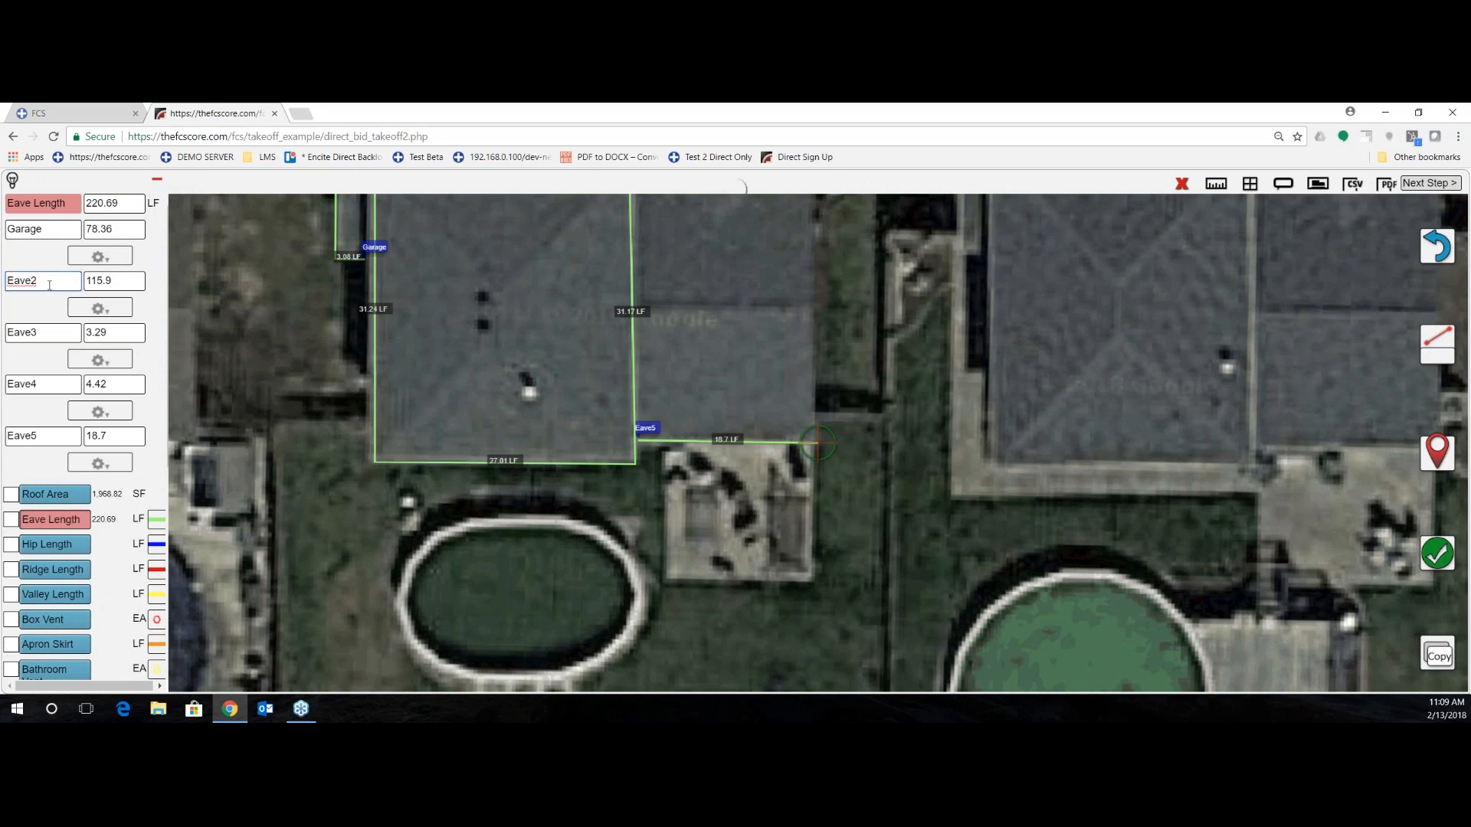
key("BackSpace")
key("BackSpace")
key("BackSpace")
key("BackSpace")
key("BackSpace")
type("Front")
- Rename the 3.29 LF eave measurement as Door 1
left_click_drag(619, 420, 598, 583)
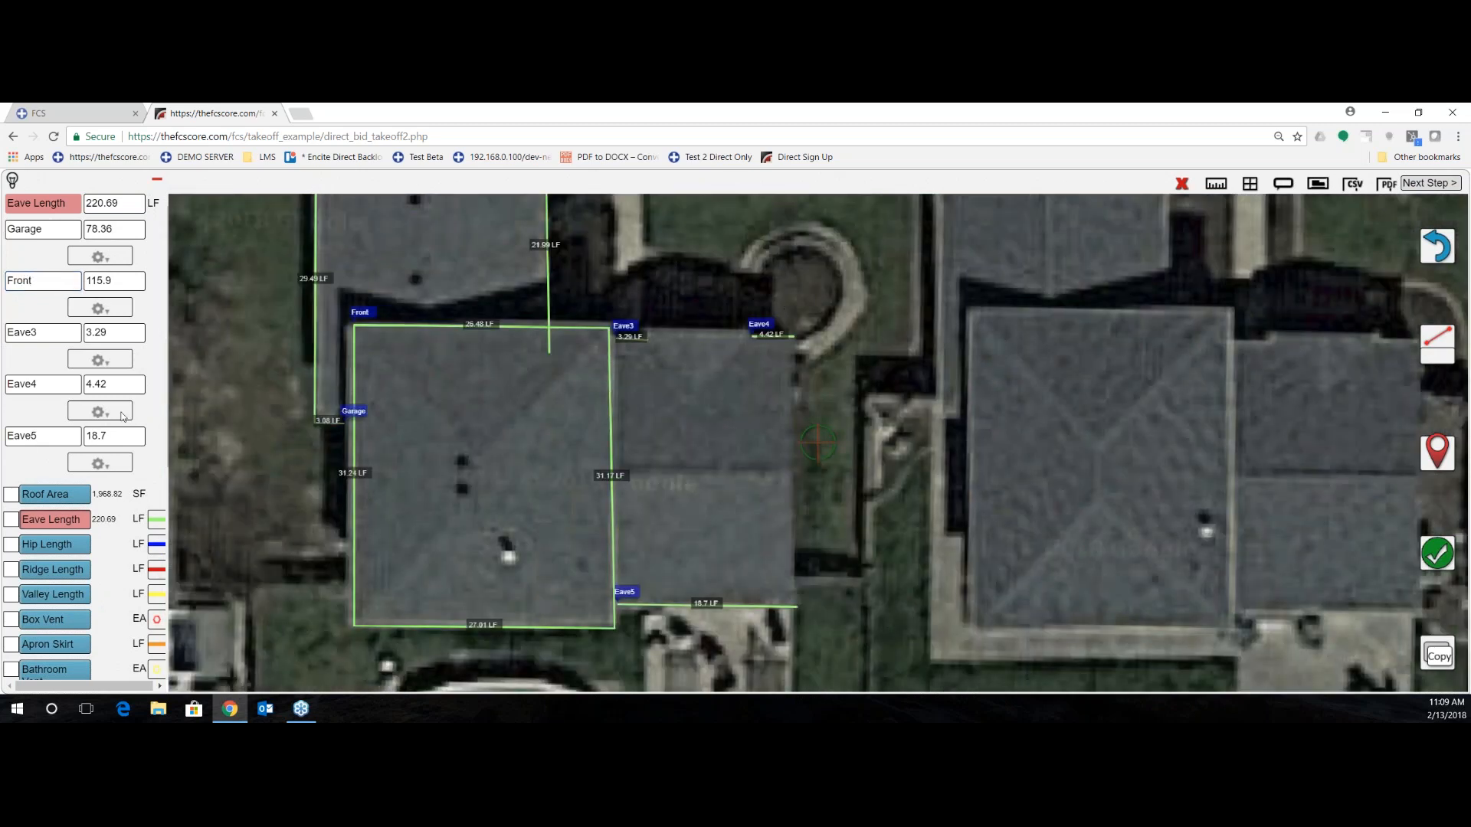
left_click(41, 331)
key("BackSpace")
key("BackSpace")
key("BackSpace")
key("BackSpace")
key("BackSpace")
type("Ddor")
type(" 1")
- Rename the 4.42 LF eave measurement as Door 2
left_click(45, 384)
key("BackSpace")
key("BackSpace")
key("BackSpace")
key("BackSpace")
key("BackSpace")
type("Door 2")
- Rename the right-hand section's lower-edge eave measurement as Top Eave
left_click(47, 438)
key("BackSpace")
key("BackSpace")
key("BackSpace")
key("BackSpace")
key("BackSpace")
type("Top")
type(" Ewa")
key("BackSpace")
key("BackSpace")
key("BackSpace")
key("BackSpace")
type("Eave")
- Measure the main roof's upper-left hip as a Hip Length of about 18 LF, from the corner to the ridge end
scroll(683, 513, "down", 2)
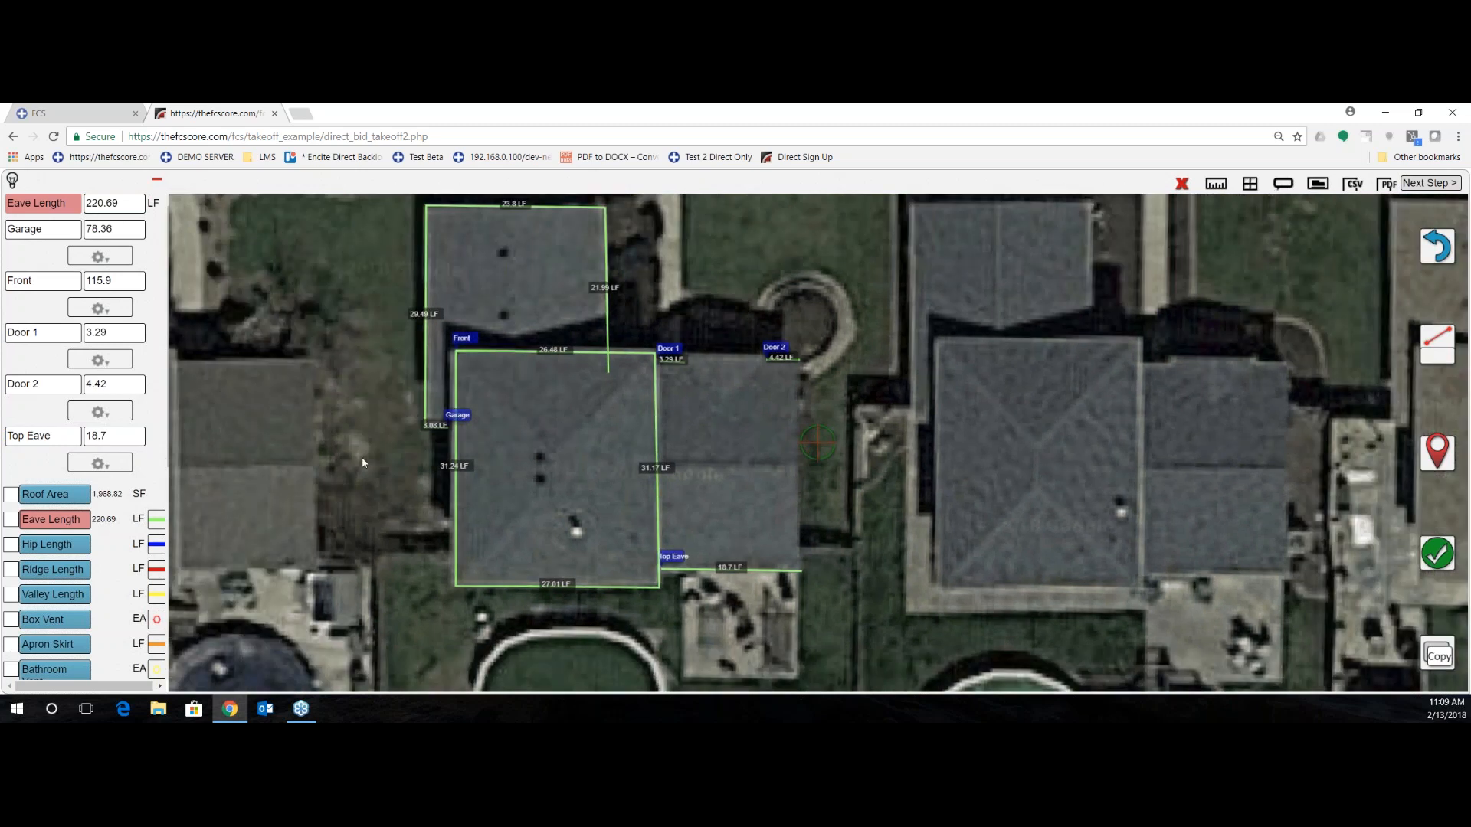
left_click(54, 544)
left_click_drag(455, 428, 802, 508)
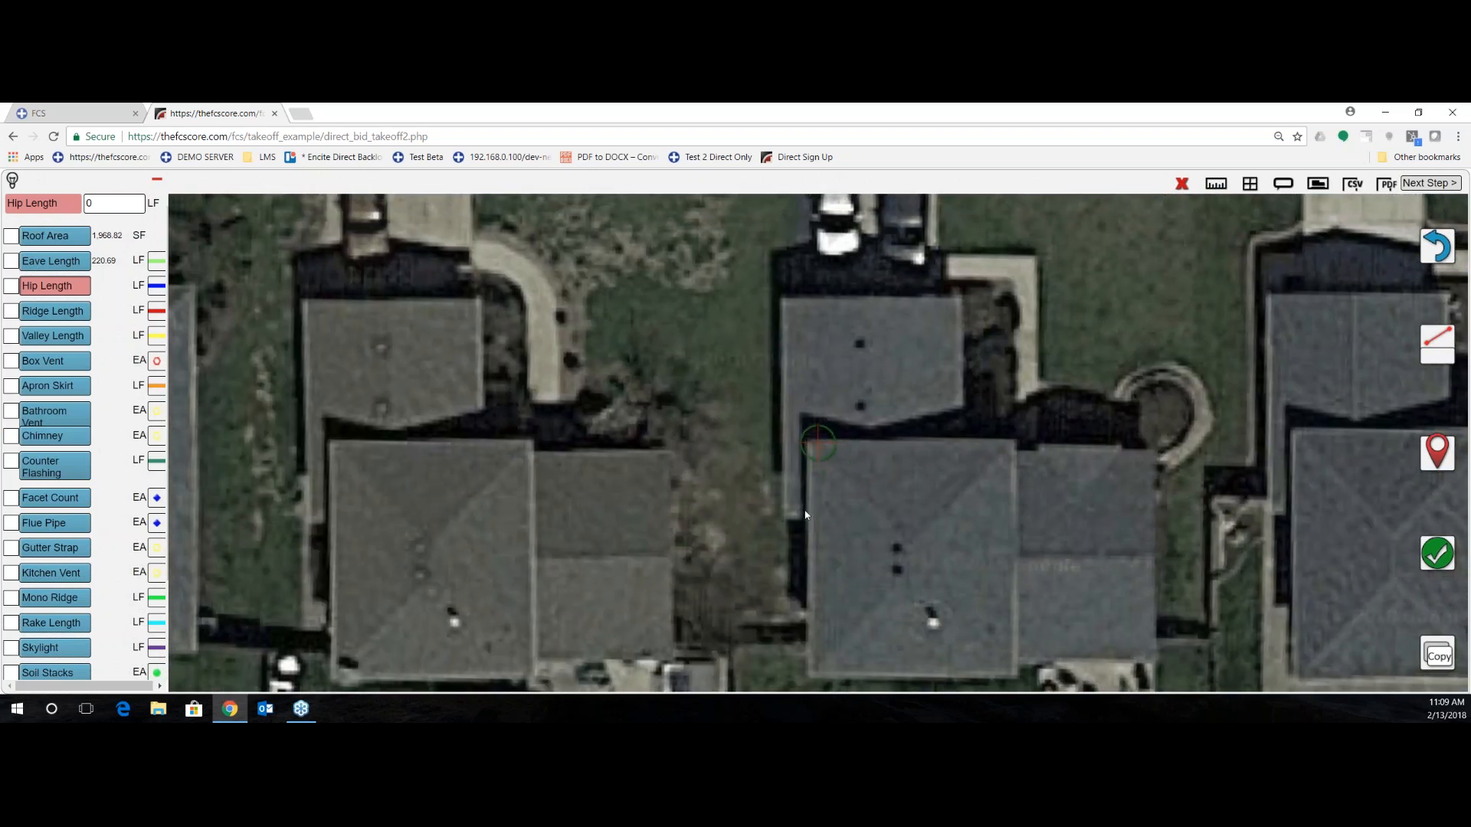
left_click_drag(805, 511, 811, 512)
left_click(1436, 457)
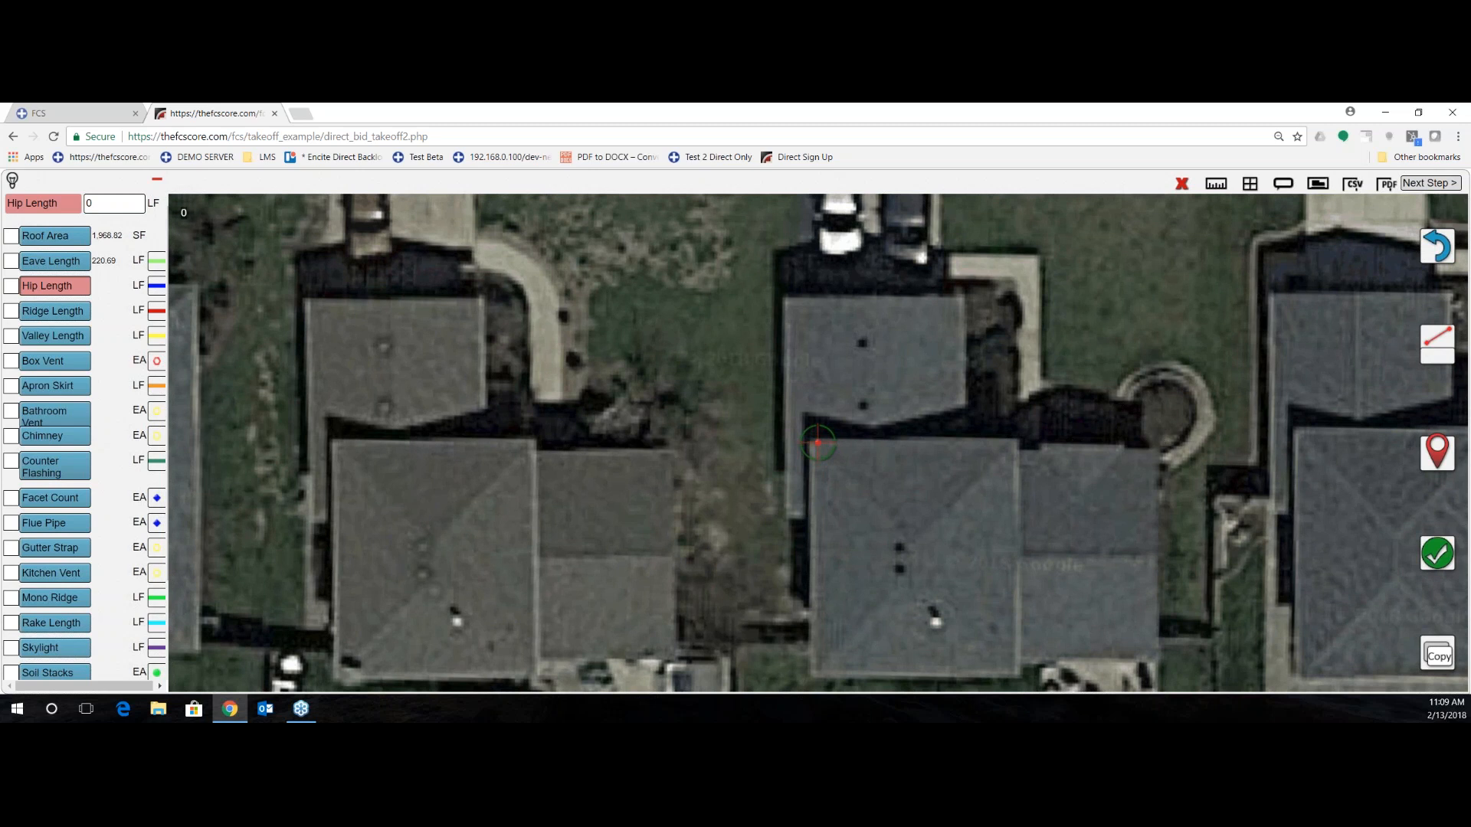
left_click_drag(1164, 504, 1072, 404)
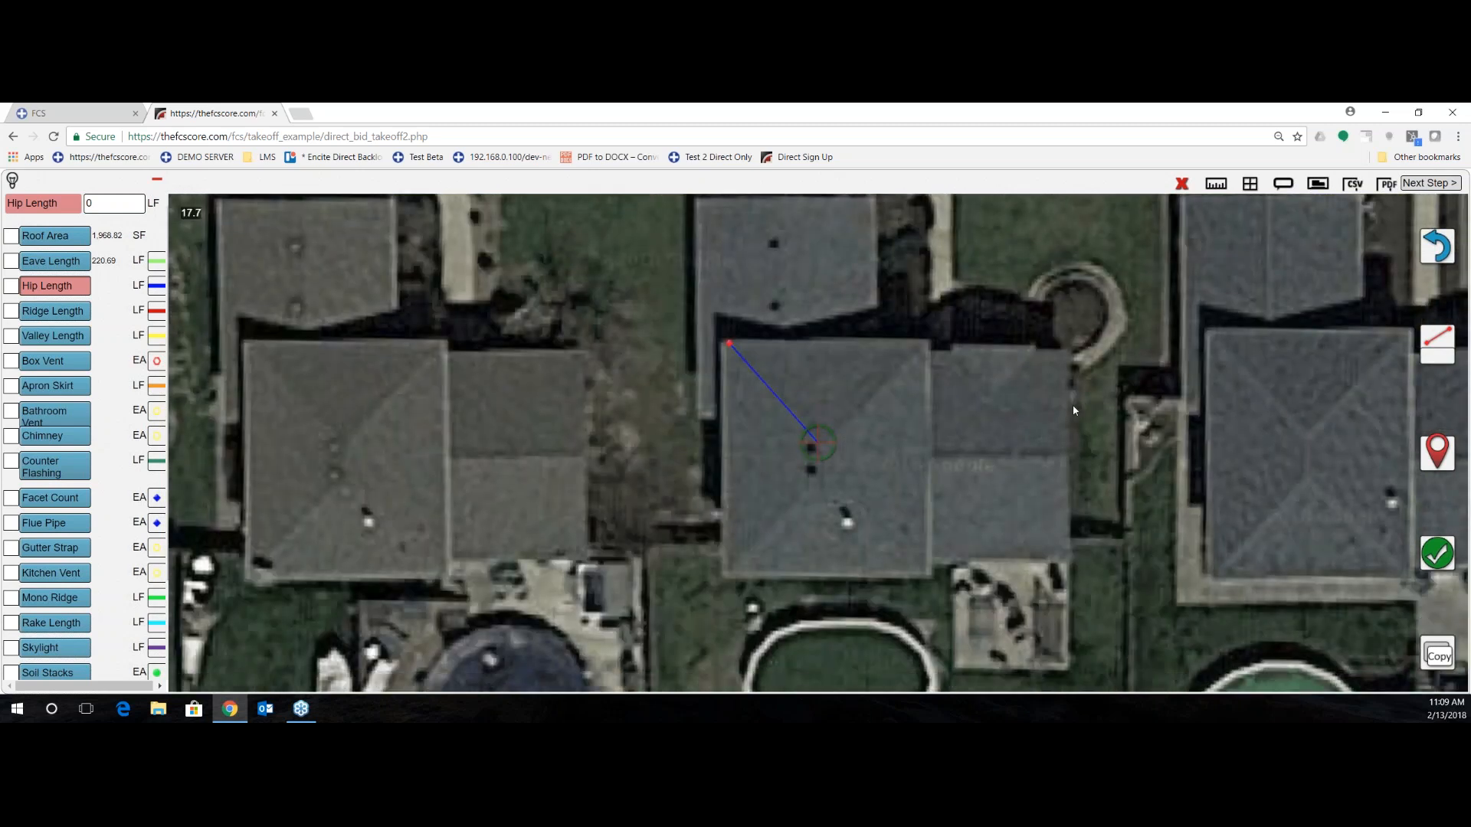
left_click(1436, 453)
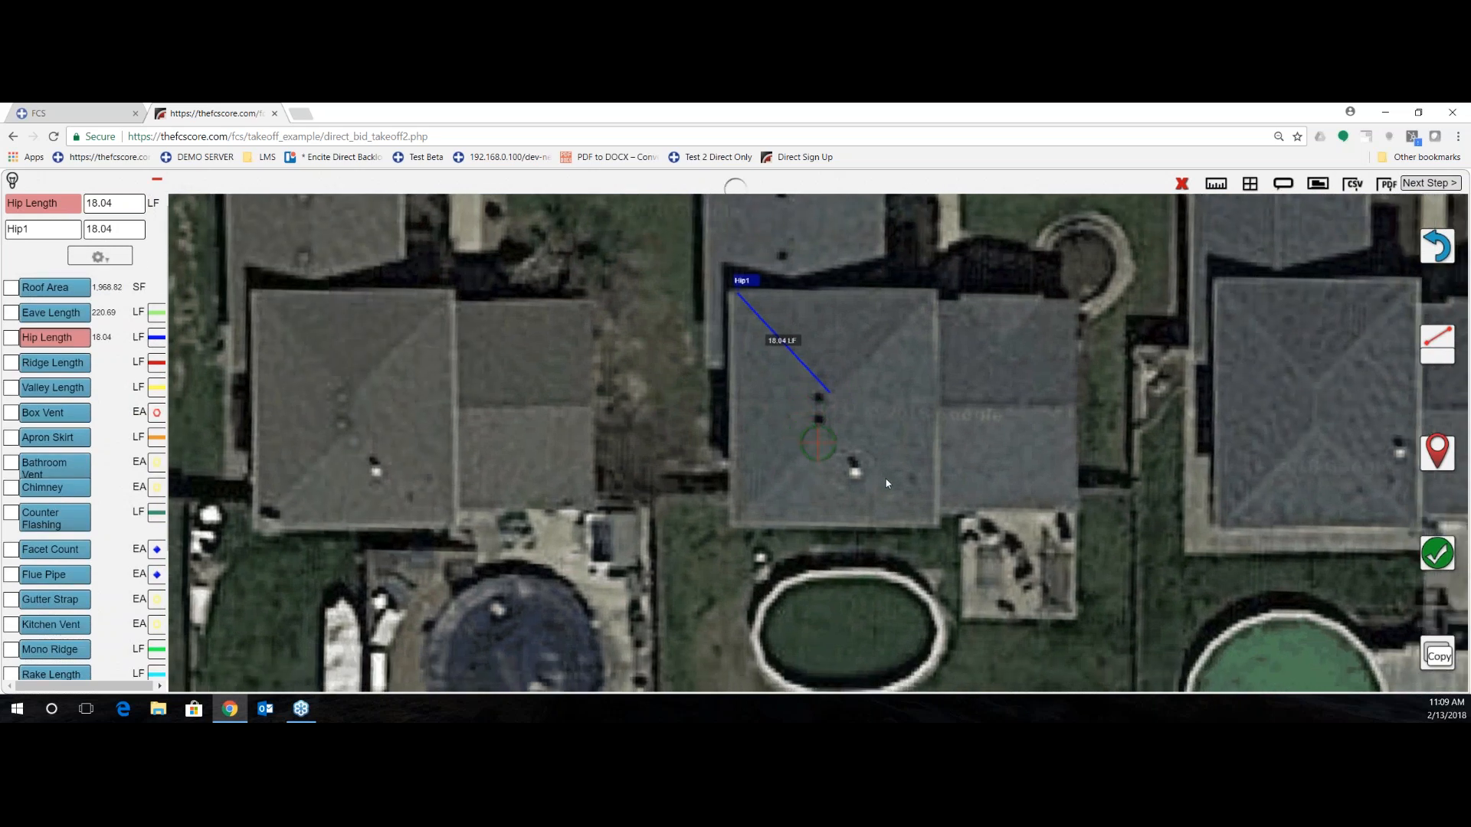
- Measure the main roof's lower-left hip, about 17.2 LF from the ridge end to the corner
left_click_drag(1292, 486, 1289, 484)
left_click(1429, 462)
left_click_drag(1082, 478, 1166, 412)
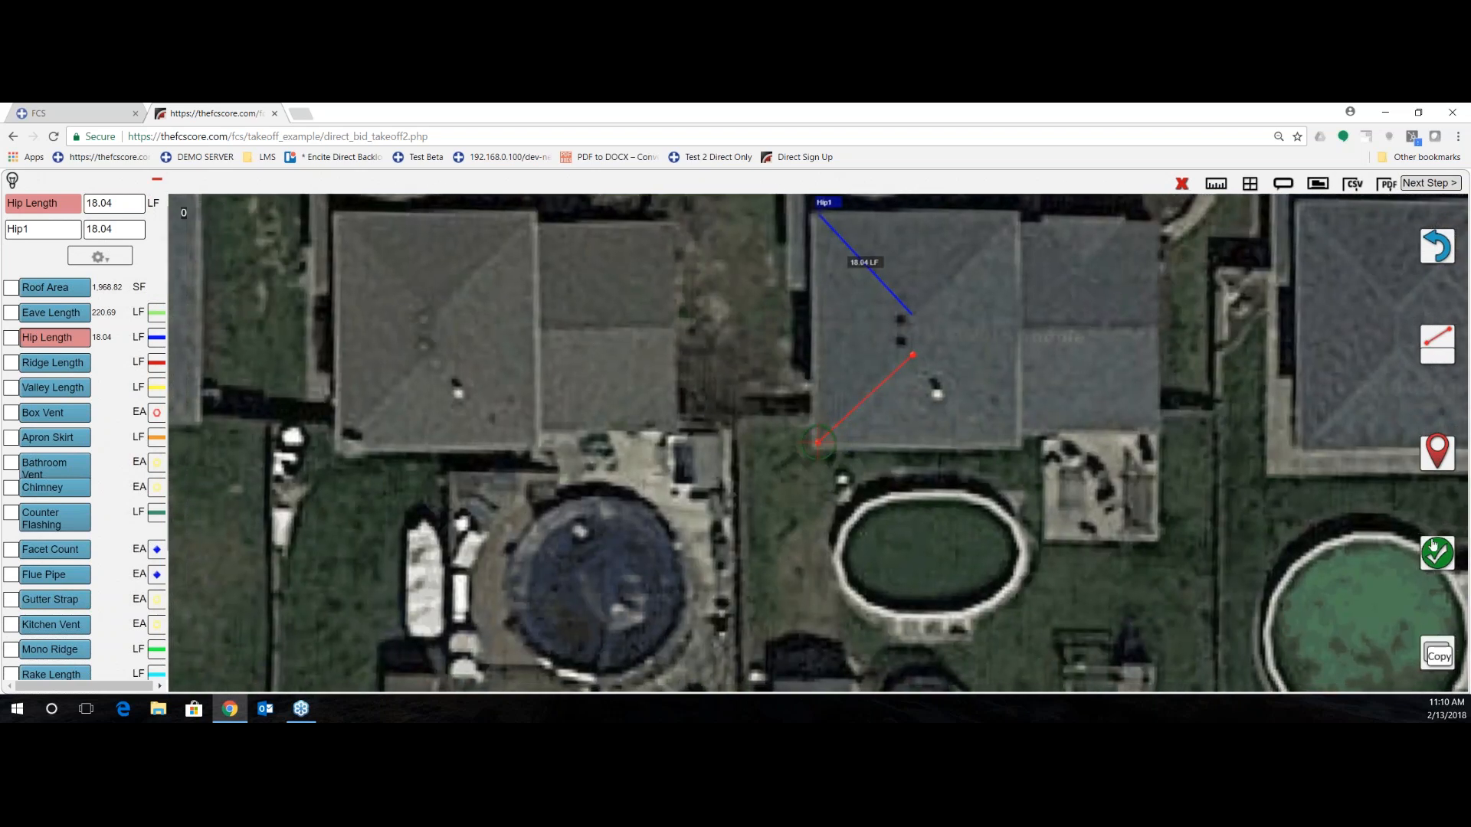
left_click(1432, 553)
- Measure the main roof's lower-right hip, about 16.7 LF from the ridge end to the corner
left_click_drag(1013, 456, 904, 523)
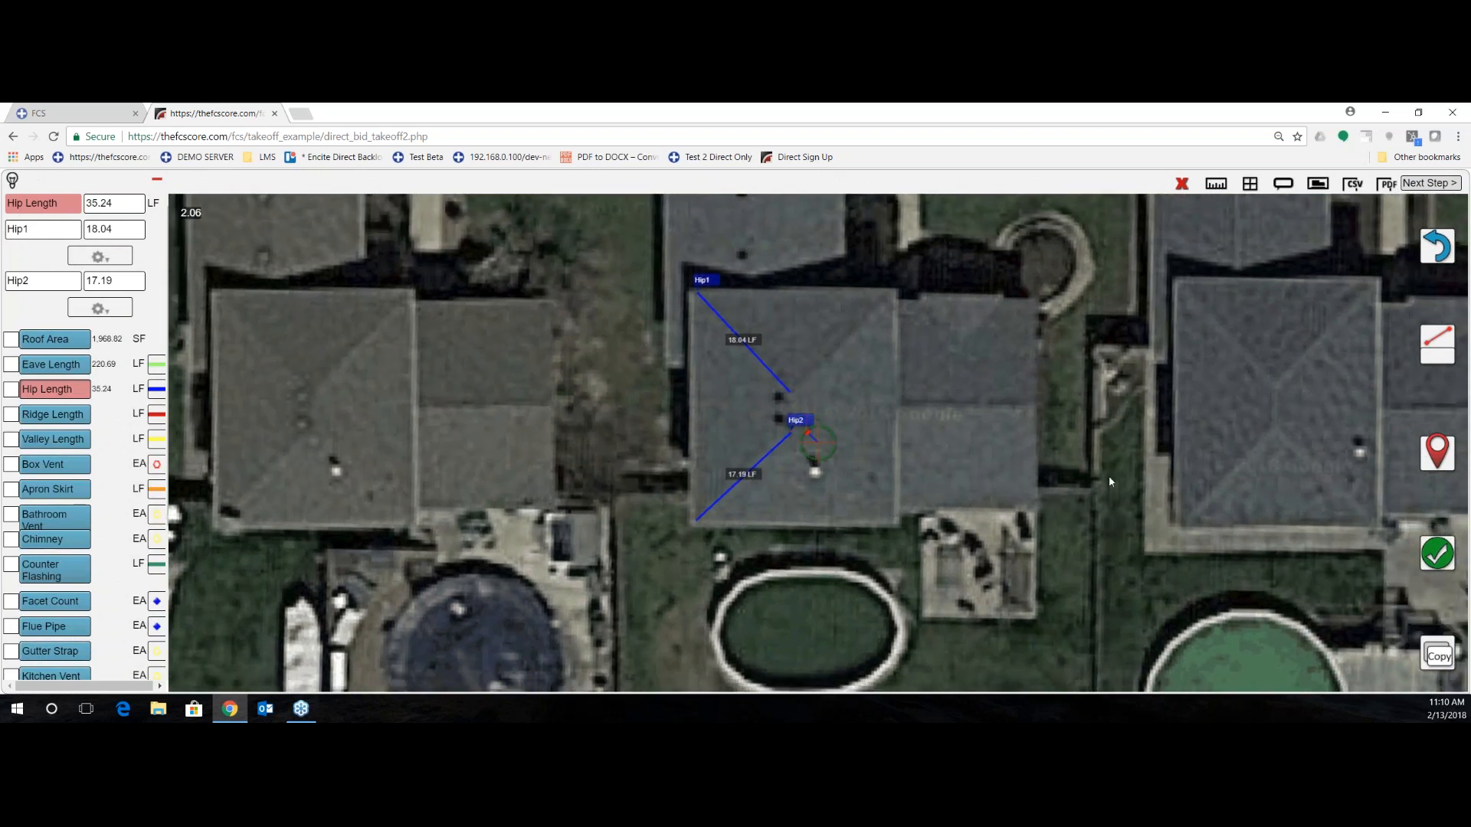
left_click_drag(1109, 476, 1081, 437)
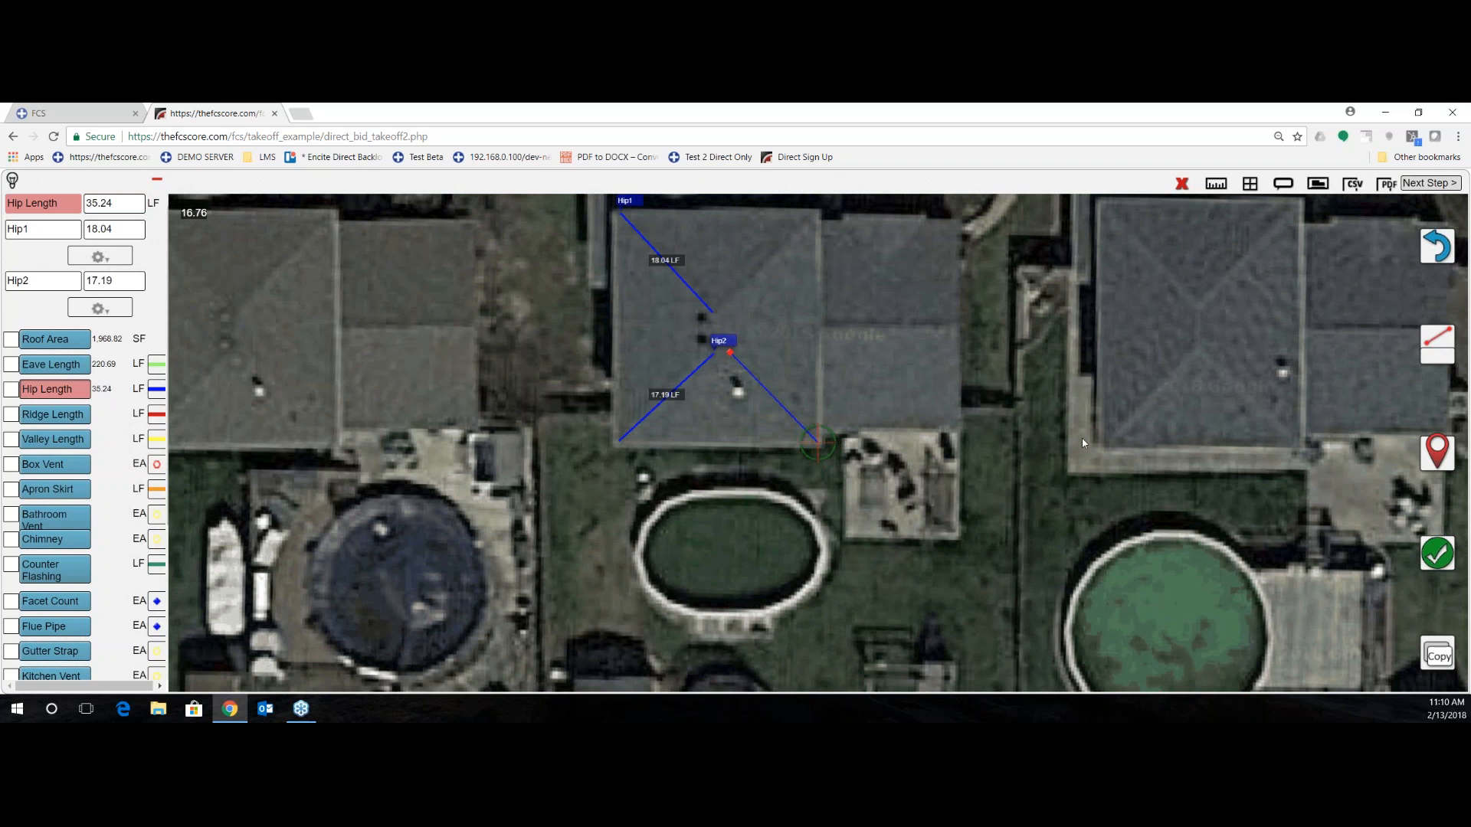
key("space")
left_click(1424, 555)
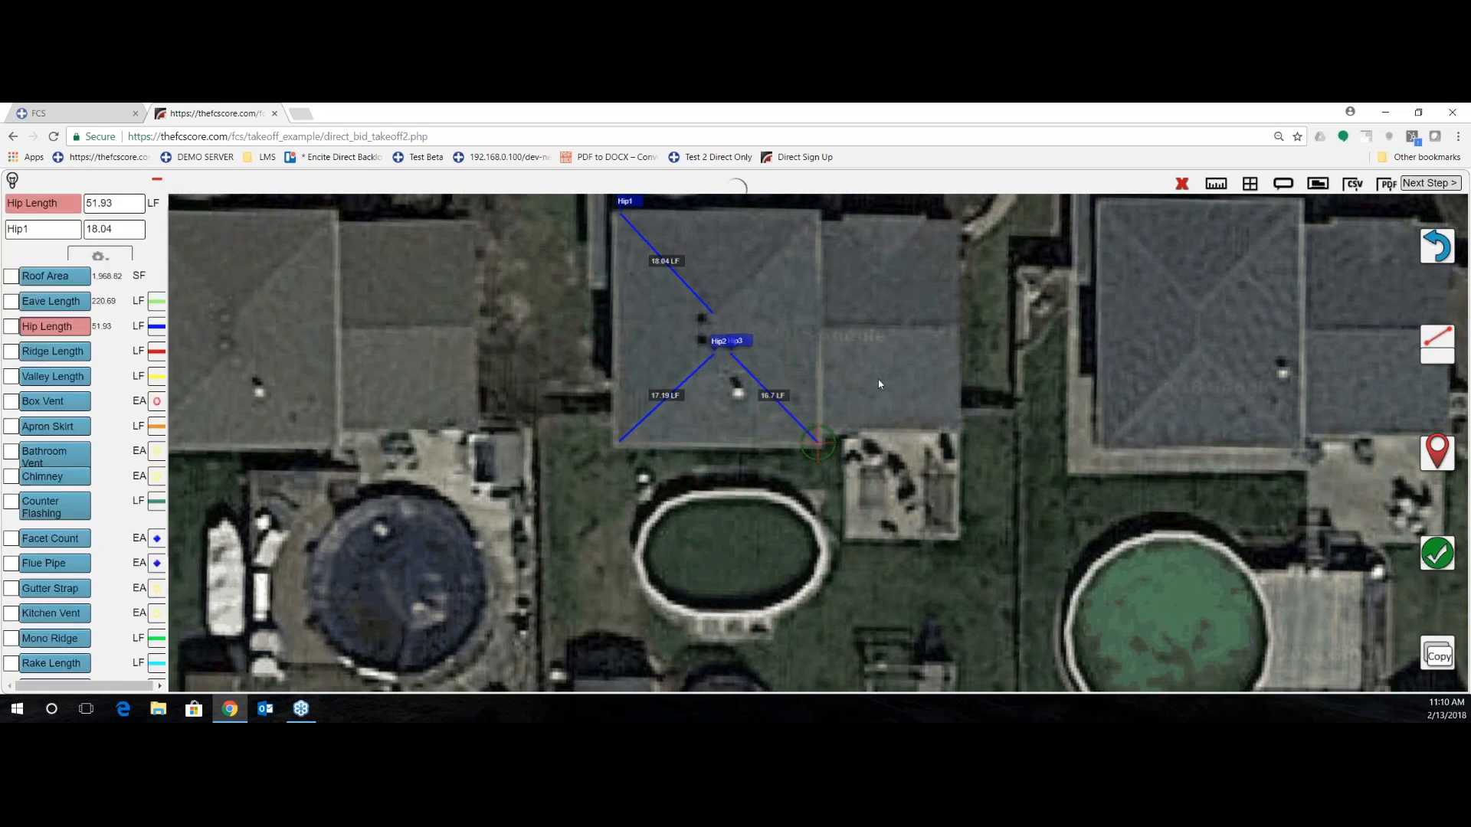
- Measure the main roof's upper-right hip, about 18.4 LF from the ridge end to the corner
left_click_drag(879, 380, 949, 470)
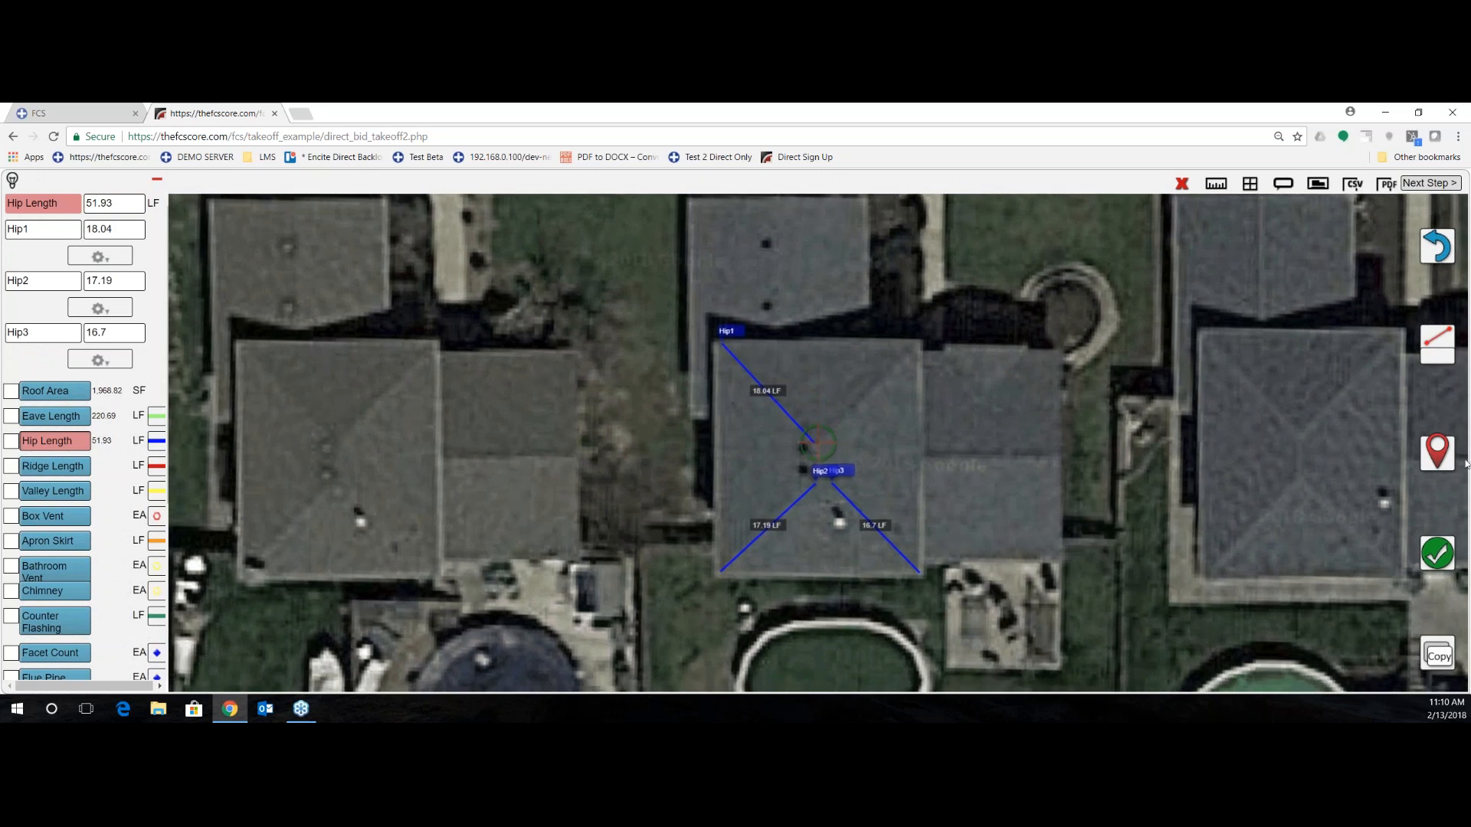
left_click_drag(1121, 449, 1026, 545)
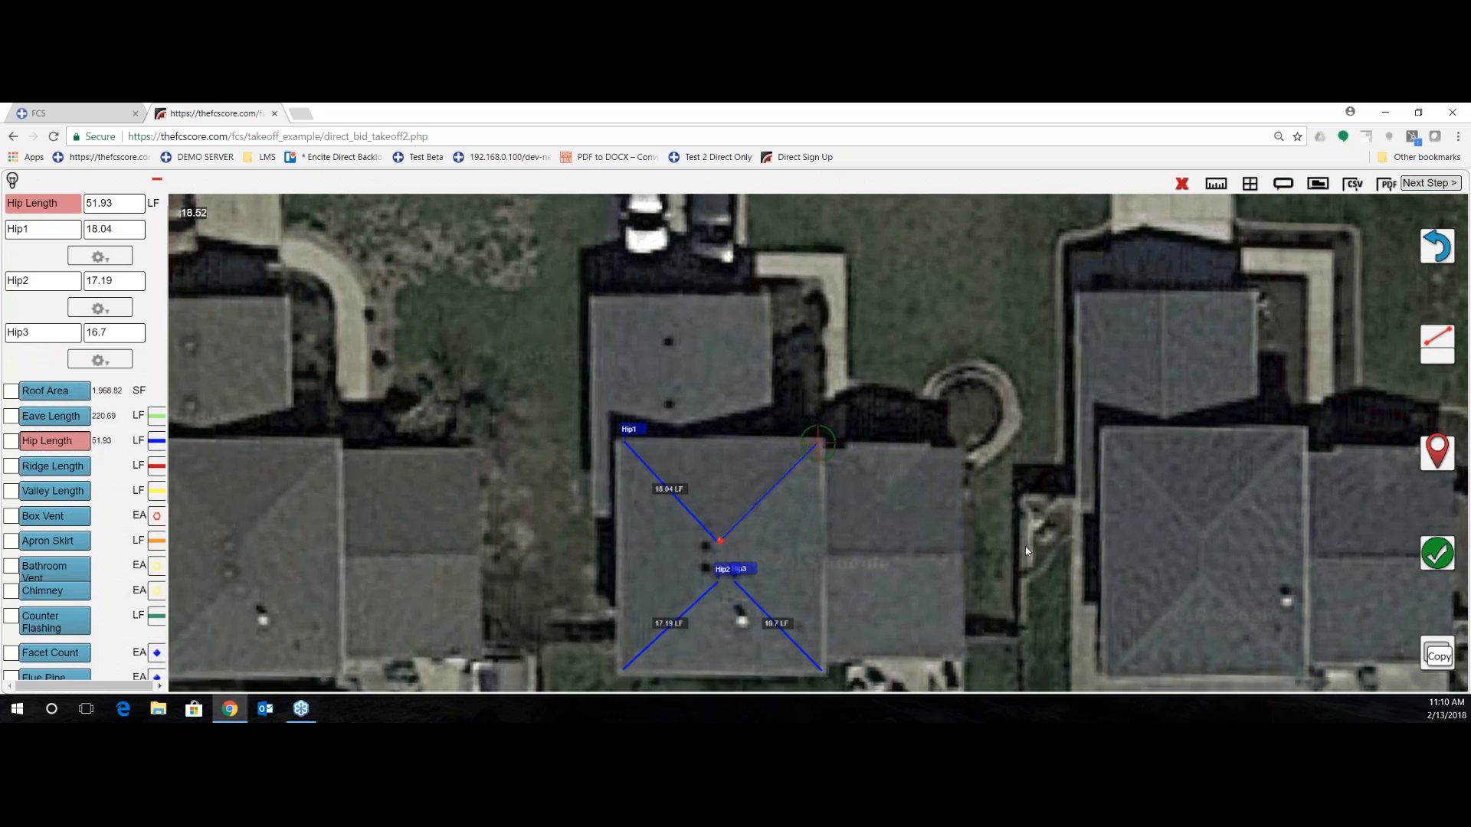
left_click(1437, 555)
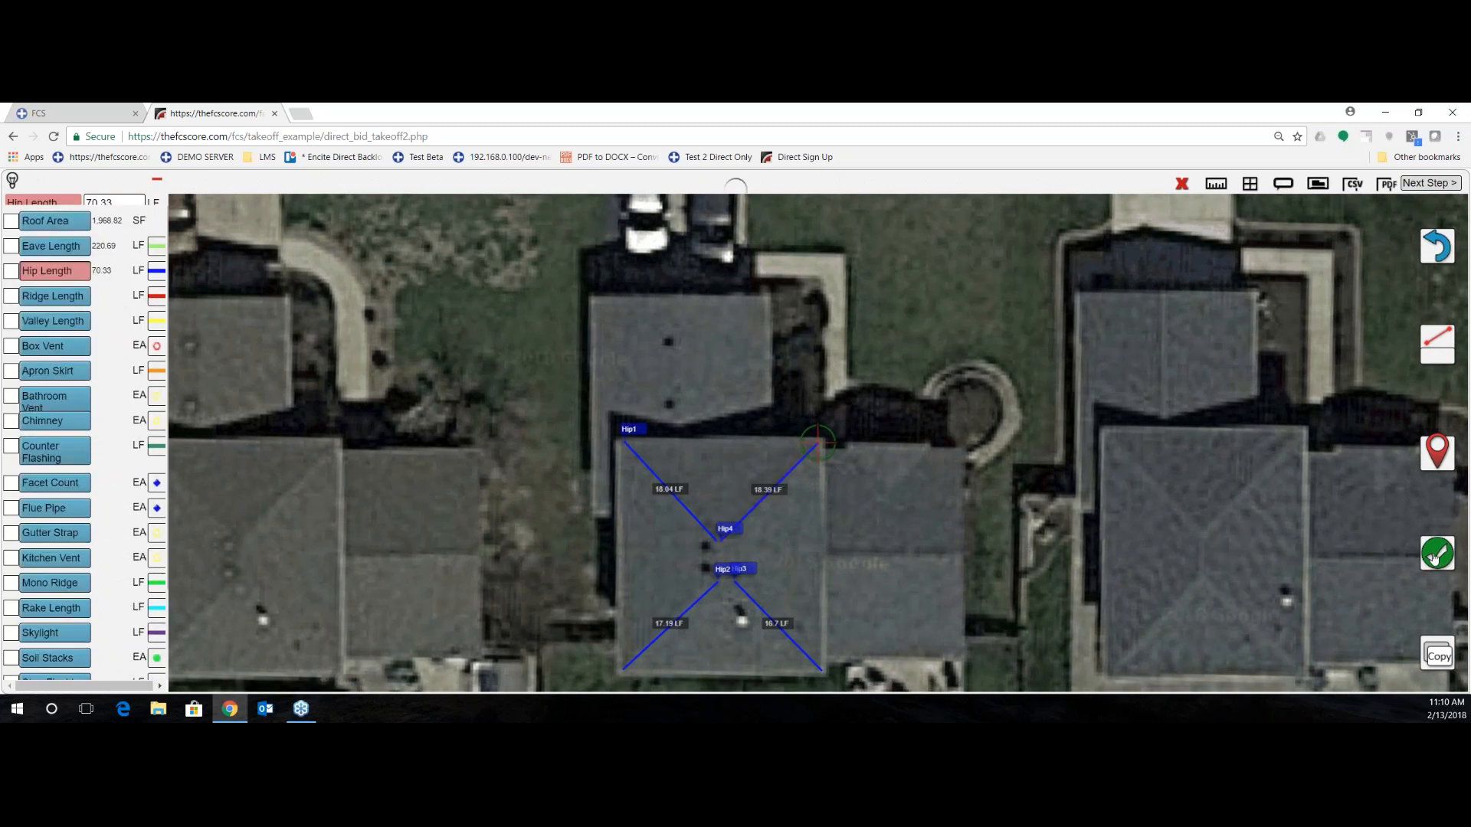
- Change the Hip Length line colour to orange and display all measurement types together on the image
left_click(13, 181)
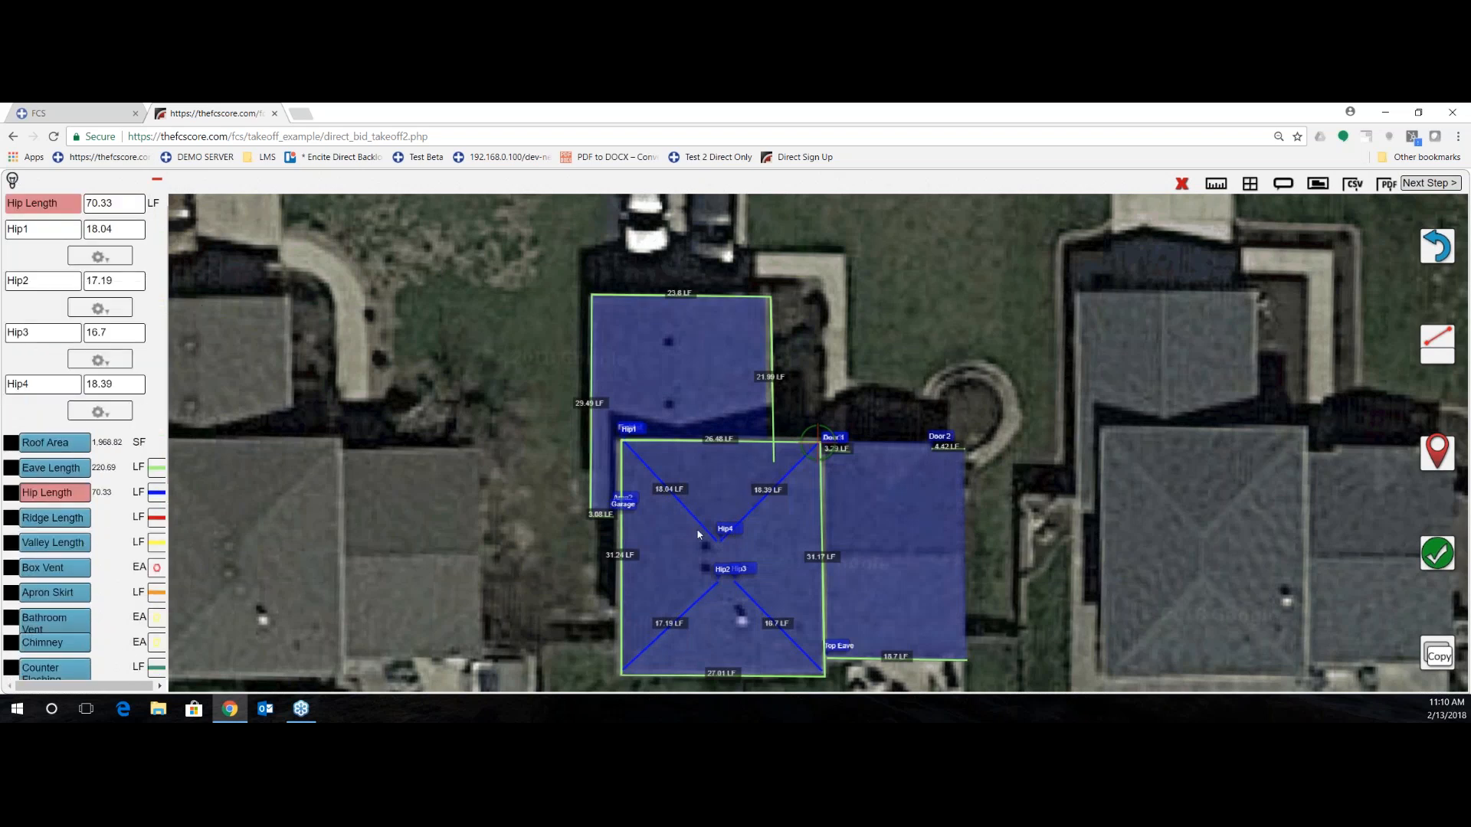
left_click(12, 182)
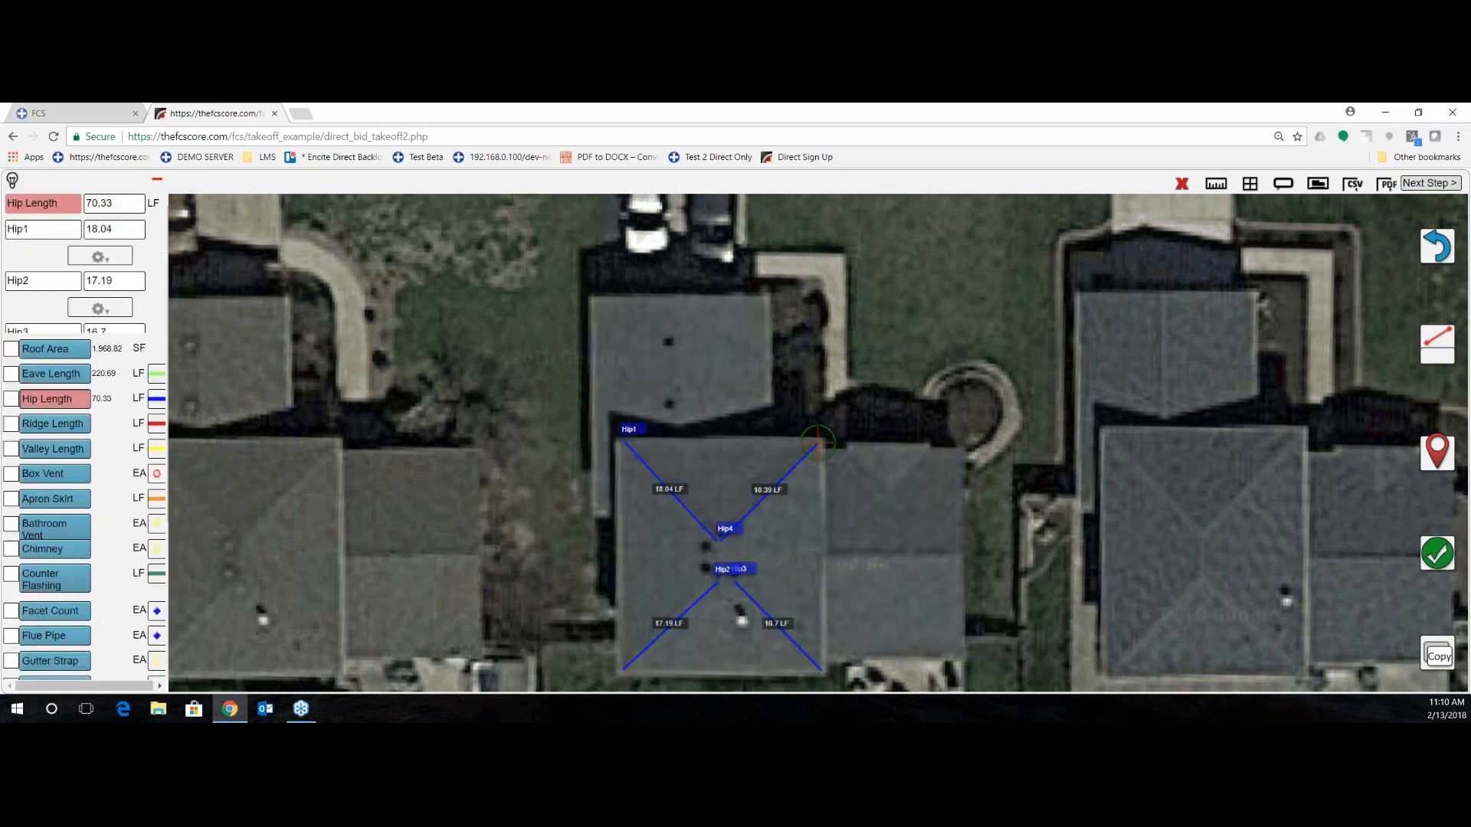
left_click(66, 470)
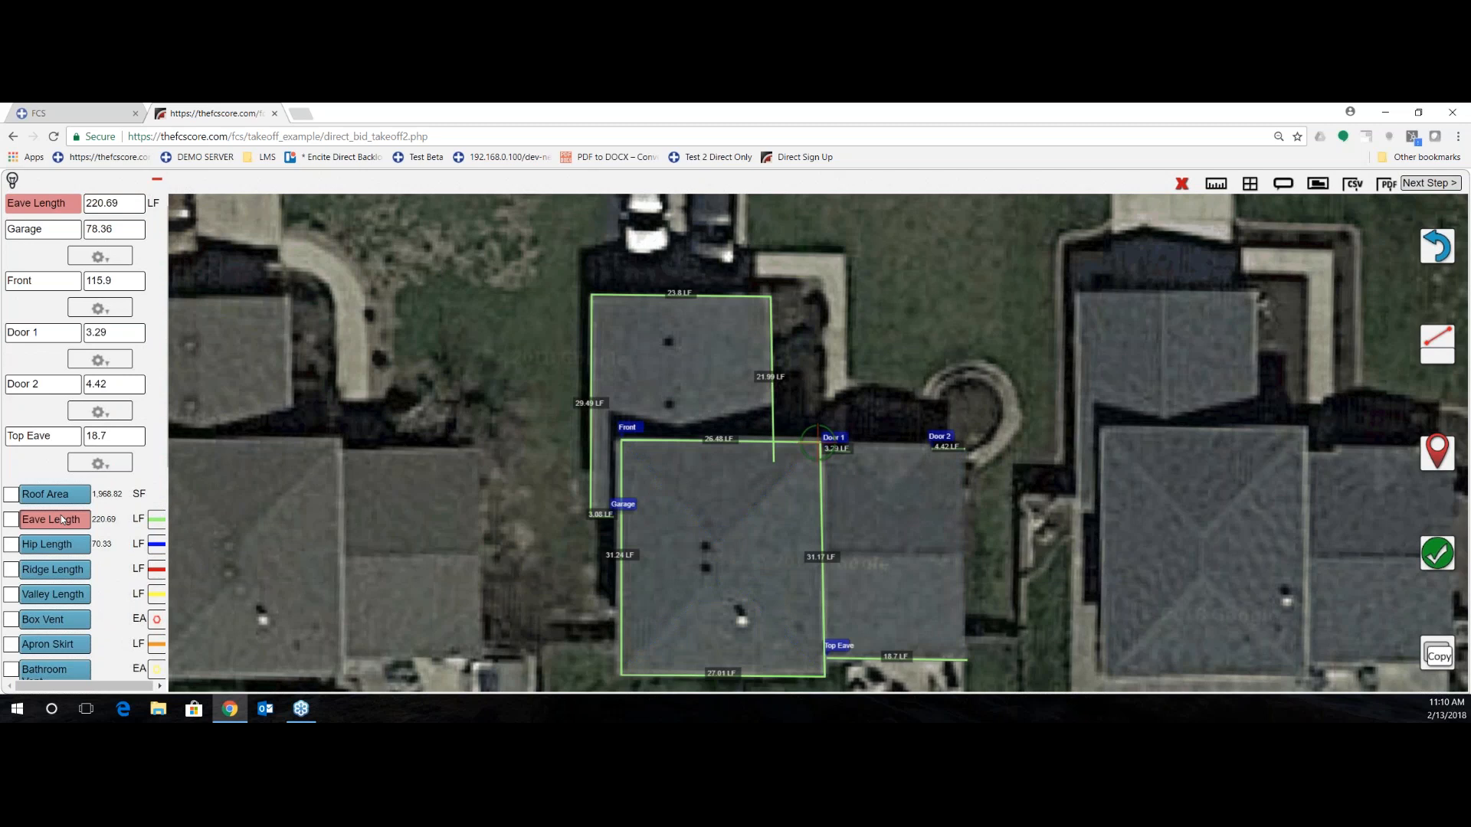
left_click(157, 520)
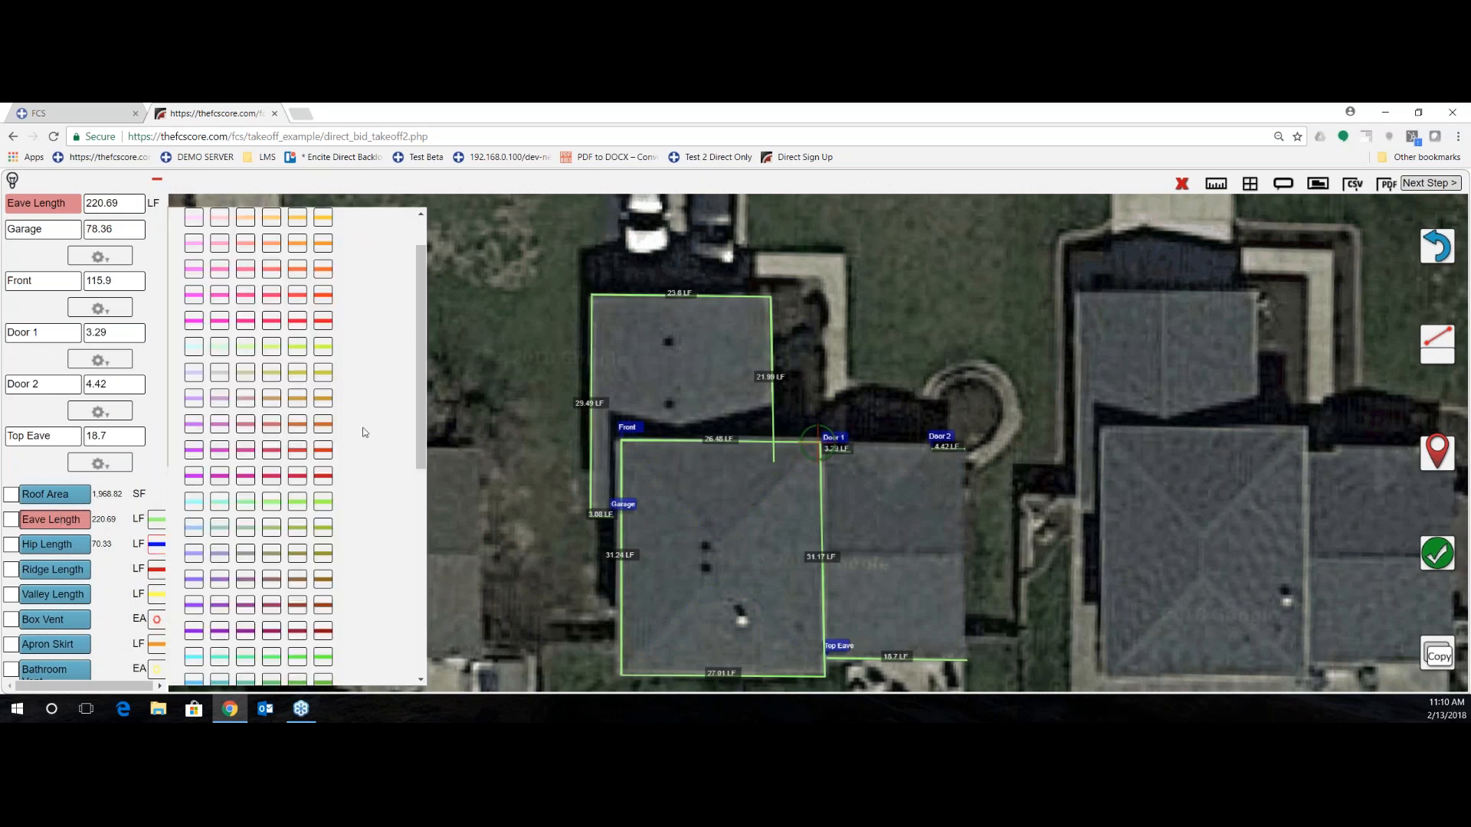
left_click(322, 243)
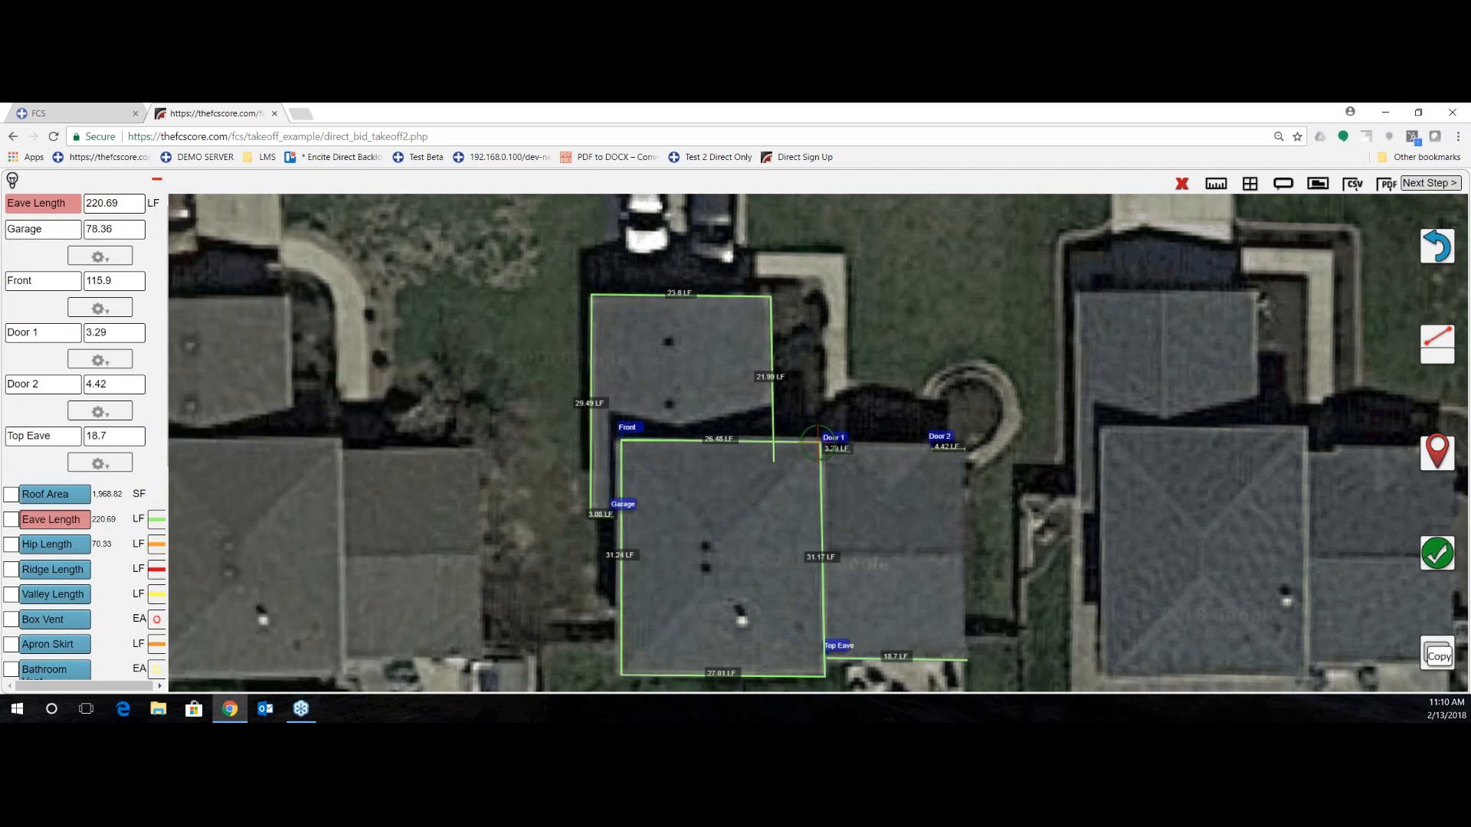
left_click(12, 181)
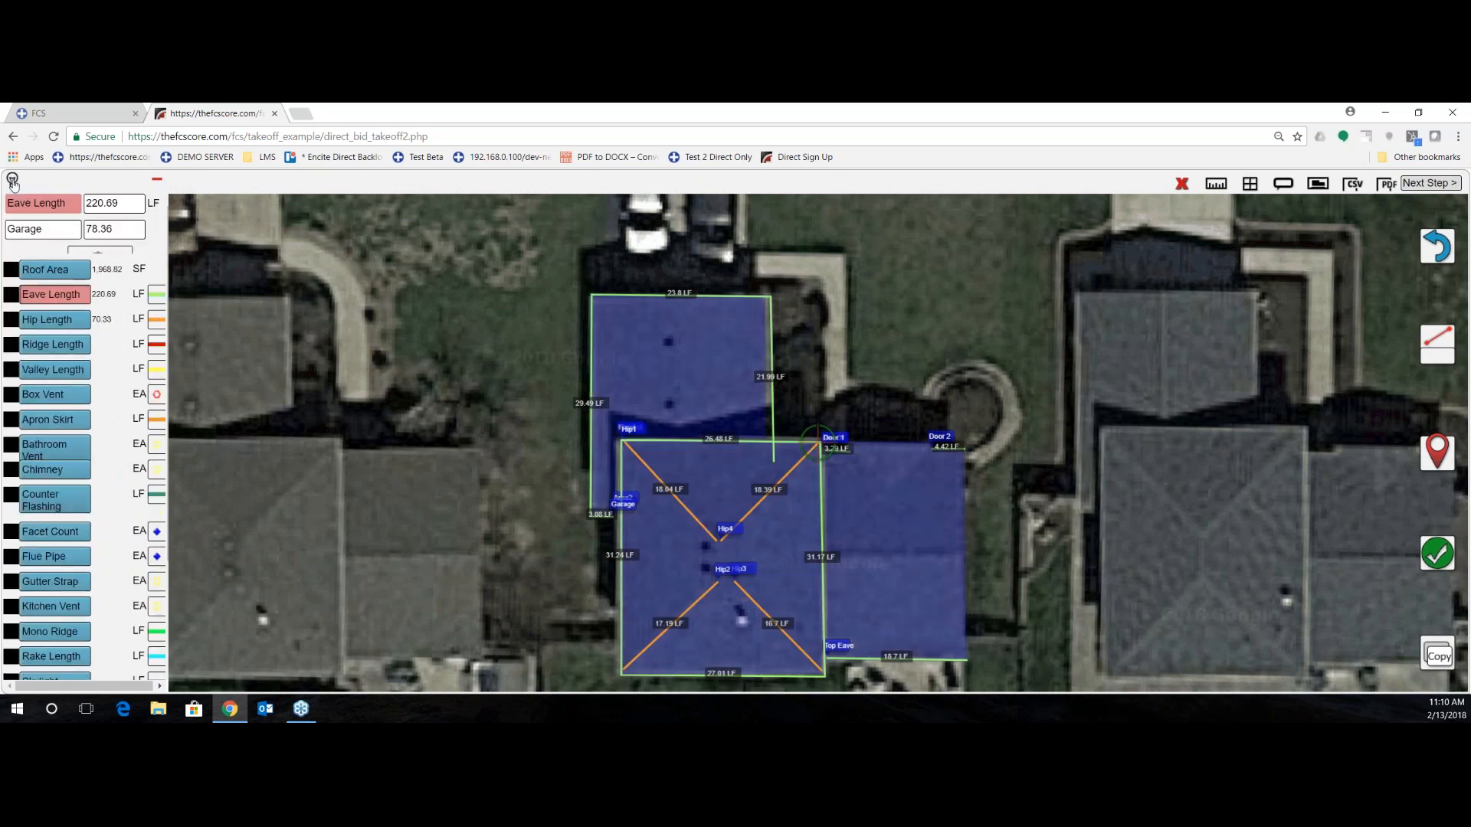
mouse_move(774, 565)
left_mouse_down()
mouse_move(778, 542)
mouse_move(754, 553)
left_mouse_up()
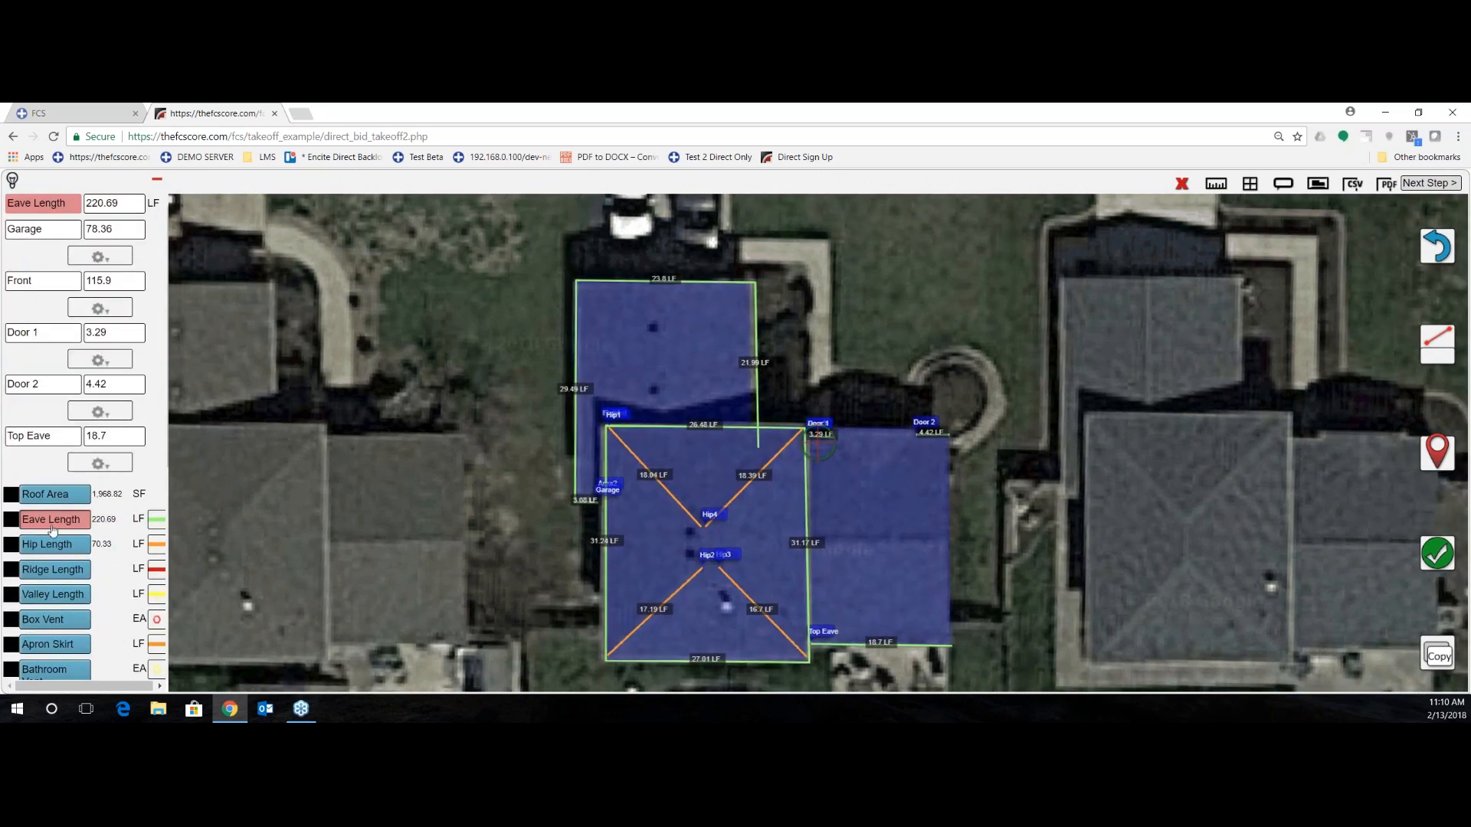
- Measure the garage roof's ridge as a Ridge Length of about 19 LF, from its front edge to the main roof
left_click(47, 576)
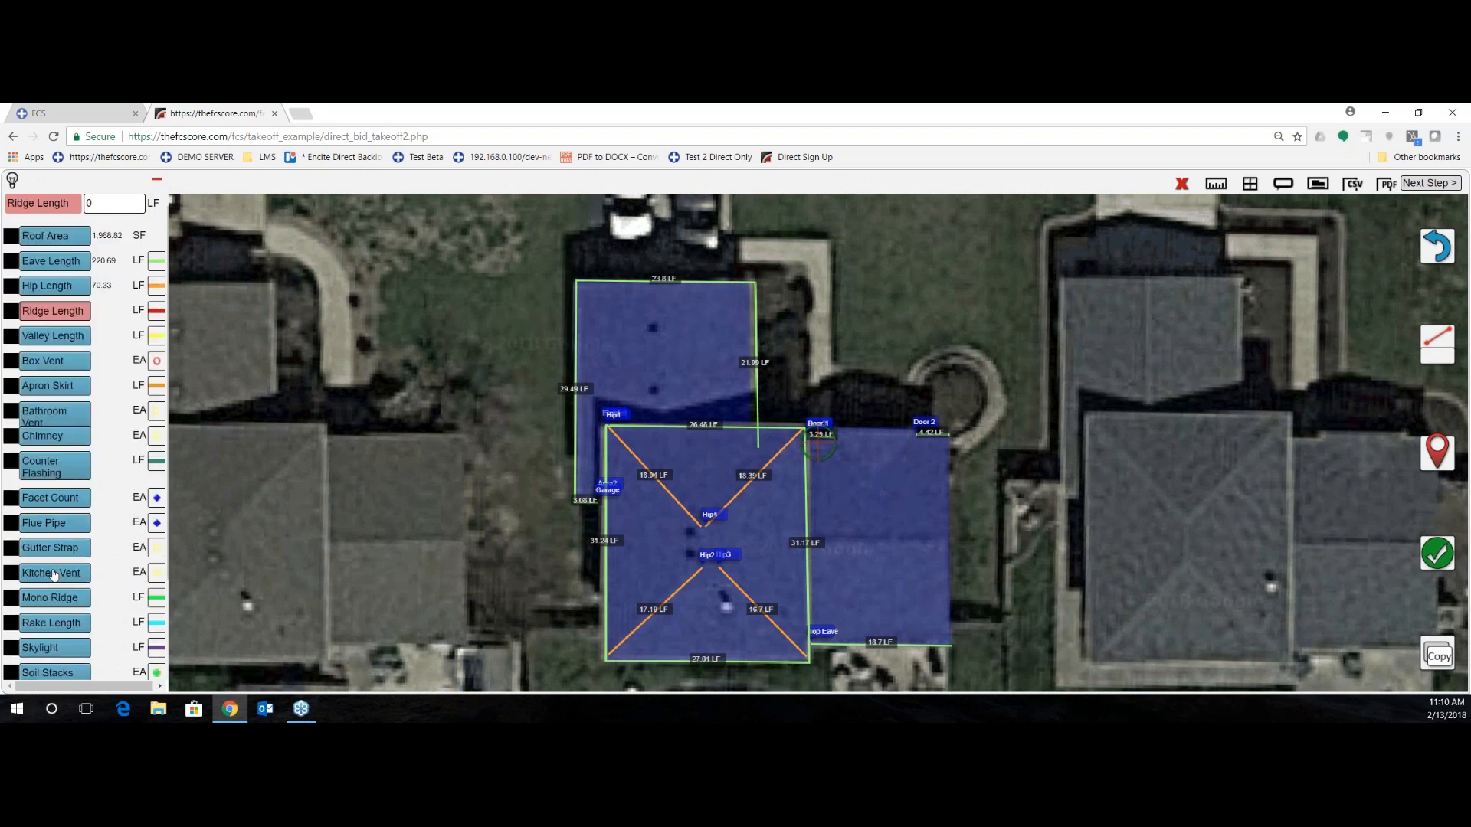
left_click_drag(756, 503, 855, 599)
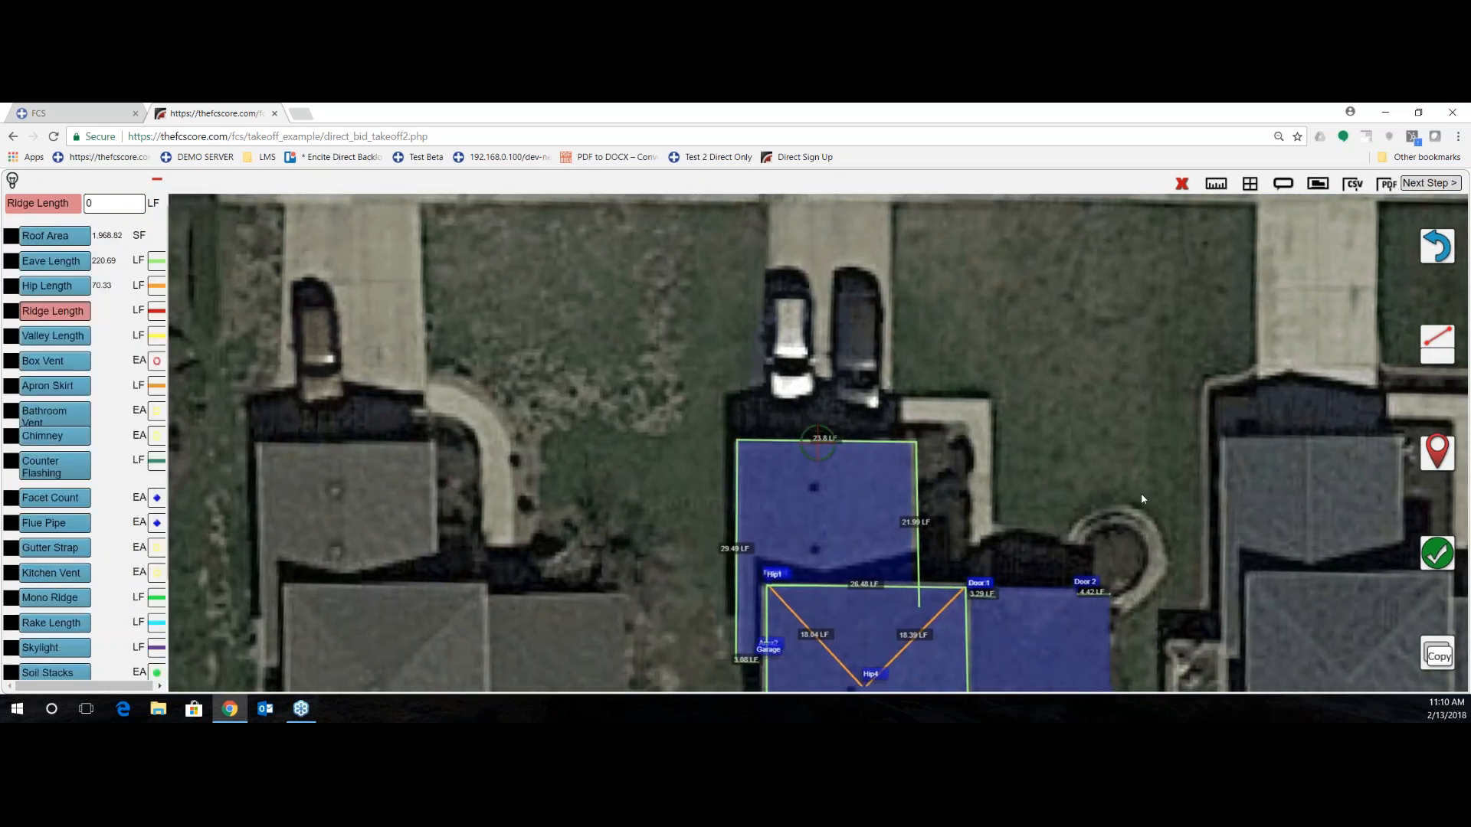
left_click(1437, 452)
left_click_drag(1042, 498, 1040, 414)
left_click(1438, 452)
left_click(1440, 554)
- Measure the main roof's short central ridge between the two hip junctions, about 5.5 LF long
left_click_drag(986, 553, 922, 455)
left_click(1435, 453)
left_click_drag(1205, 475, 1205, 438)
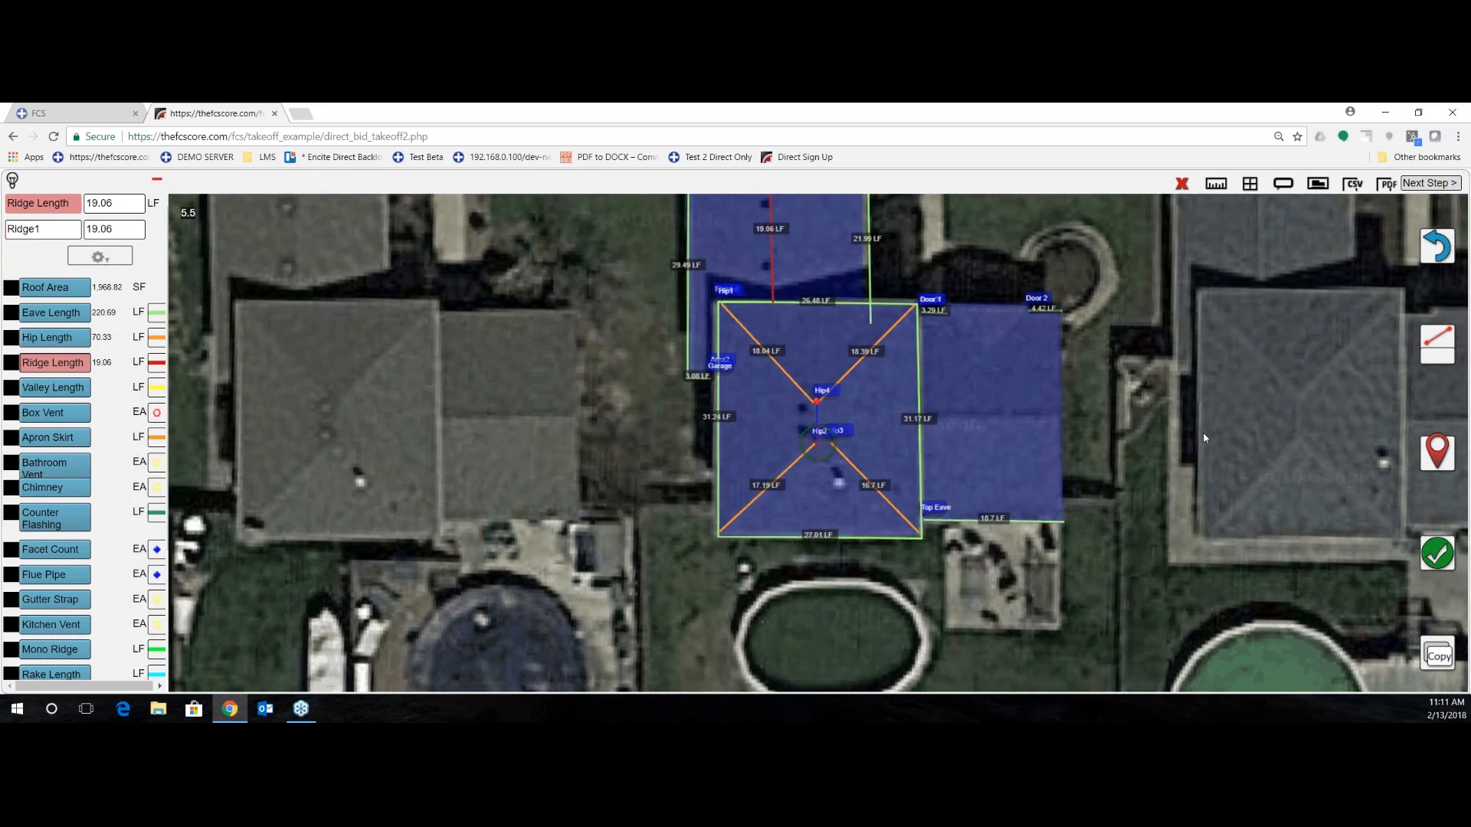
left_click(1440, 548)
left_click(1436, 556)
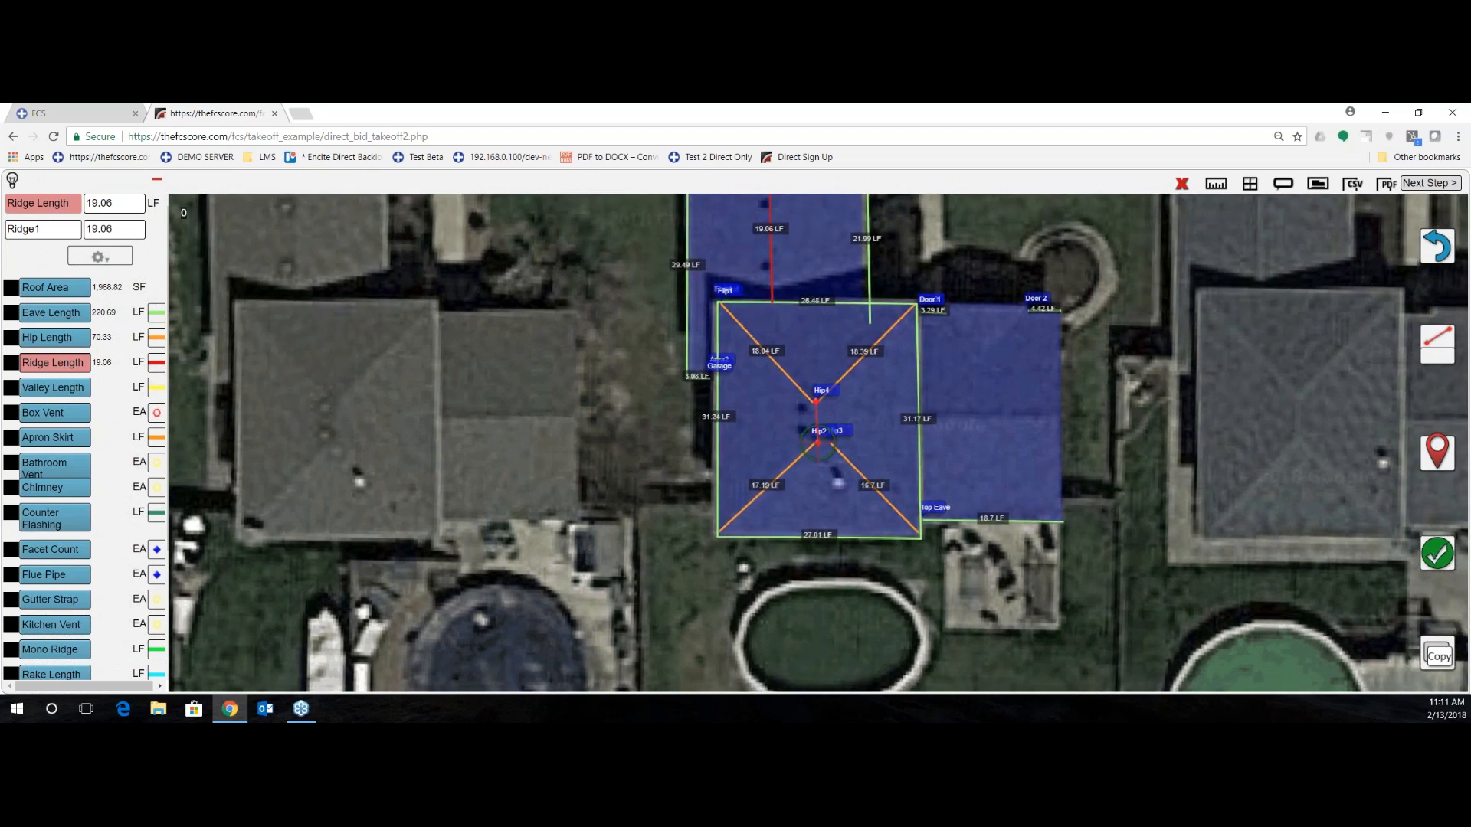
- Measure the right-hand section's horizontal ridge, about 18.3 LF from its outer end to the main roof
mouse_move(971, 464)
left_mouse_down()
mouse_move(790, 476)
mouse_move(740, 498)
left_mouse_up()
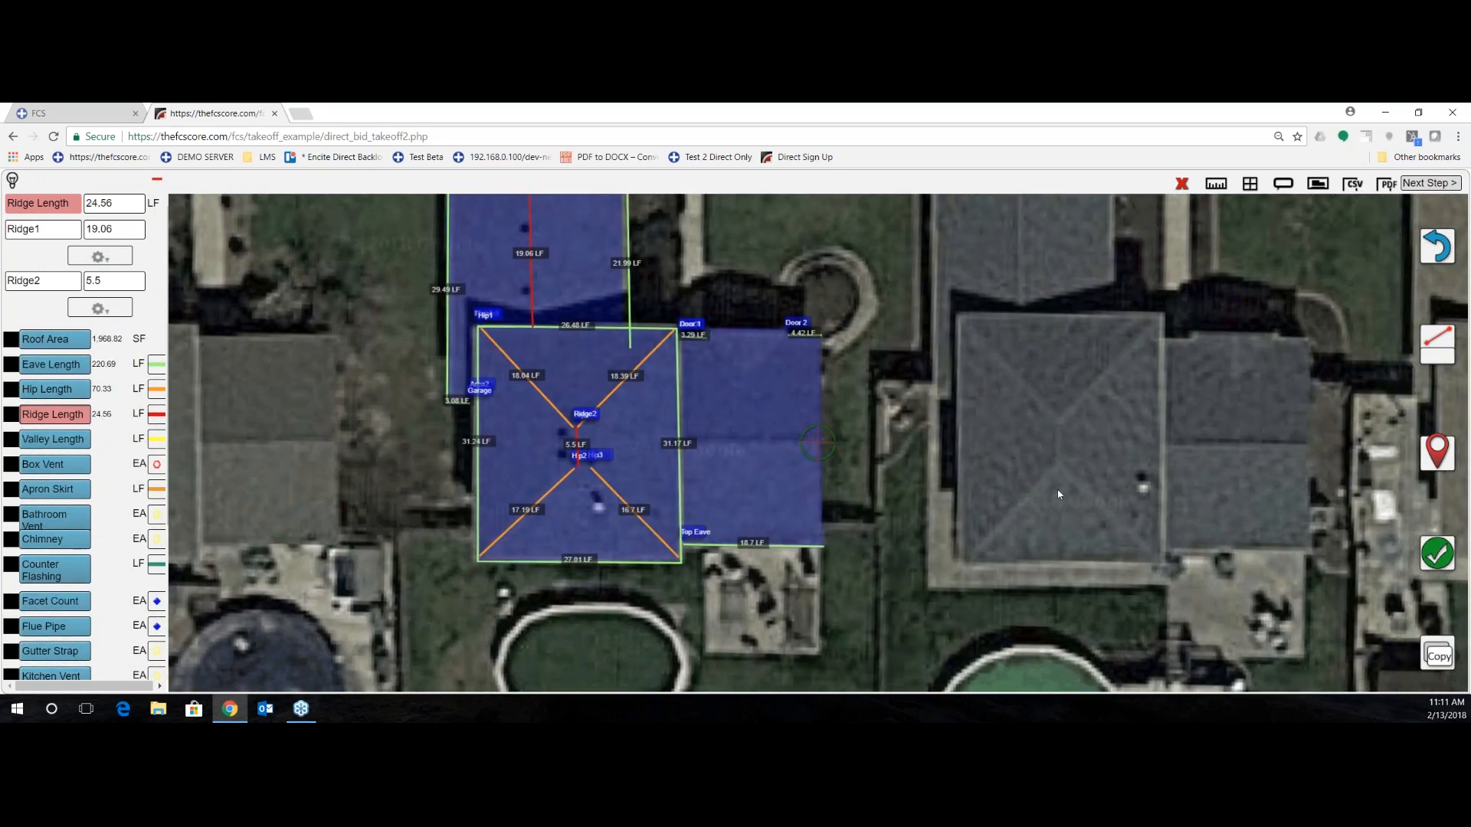
left_click_drag(1044, 489, 1174, 493)
left_click(1436, 553)
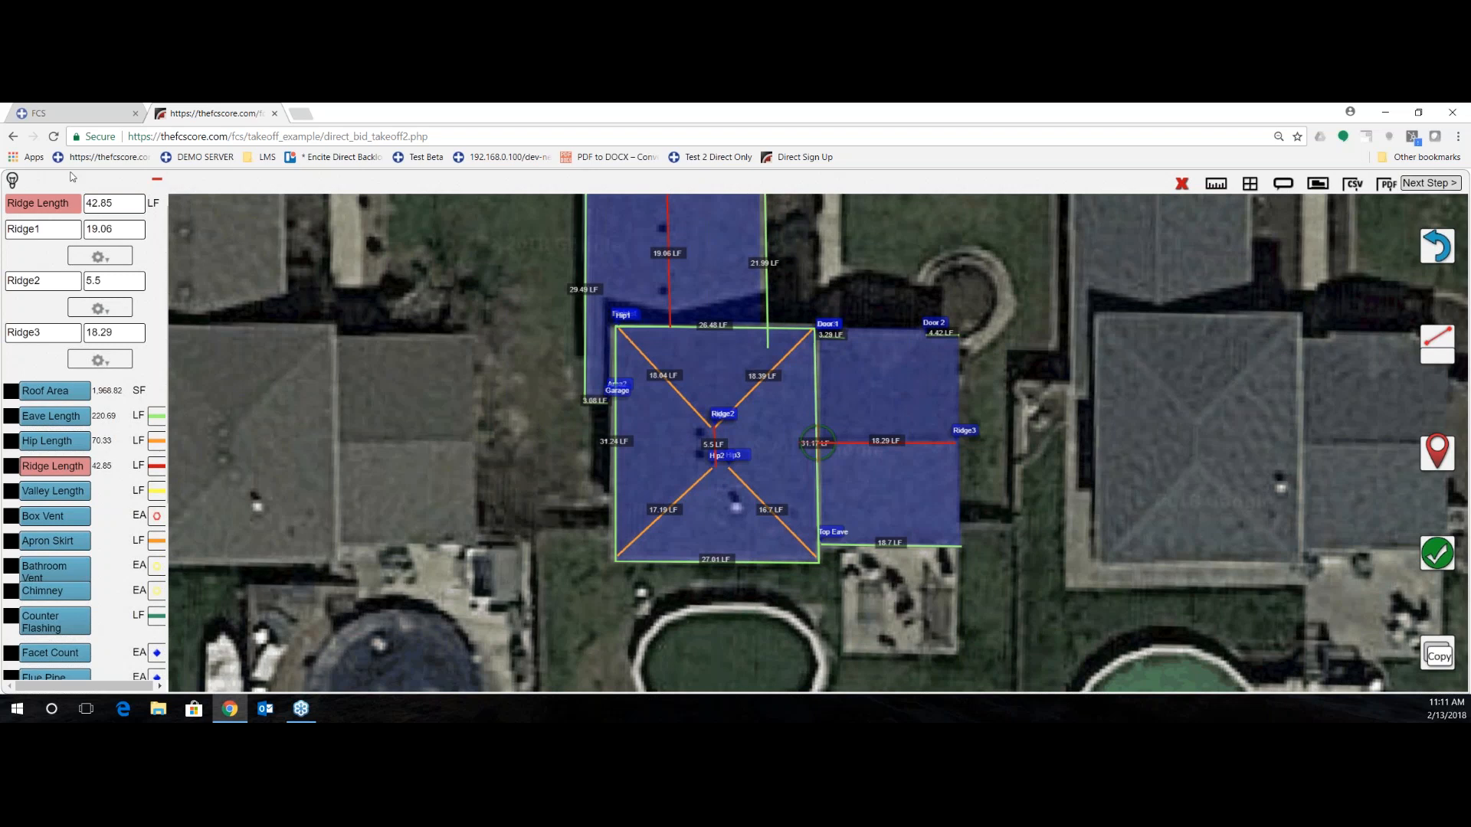
- Review the ridge measurements on their own and together with all other measurement types
left_click(12, 181)
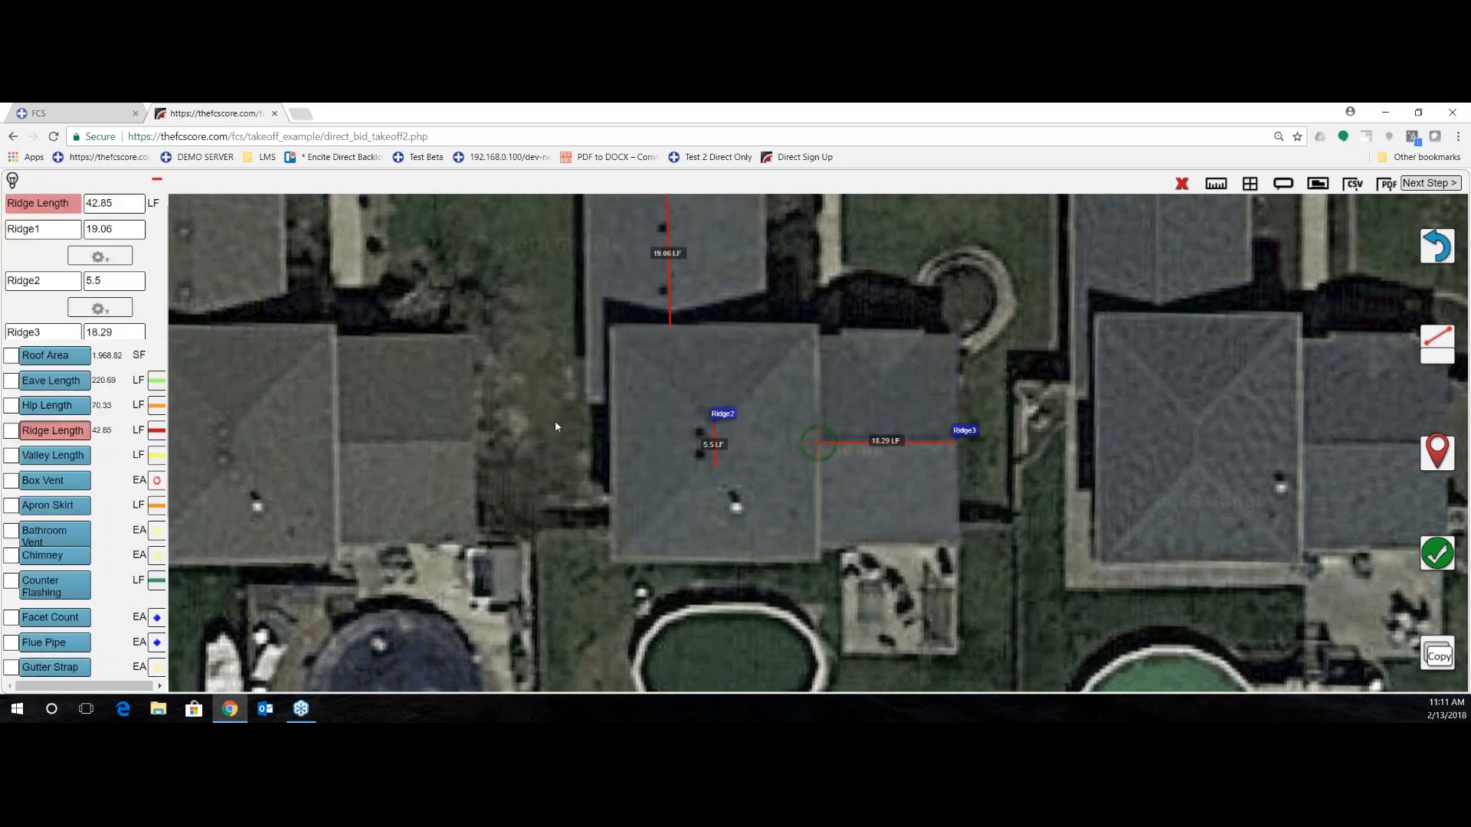
mouse_move(555, 422)
left_mouse_down()
mouse_move(564, 536)
mouse_move(577, 410)
left_mouse_up()
left_click(12, 181)
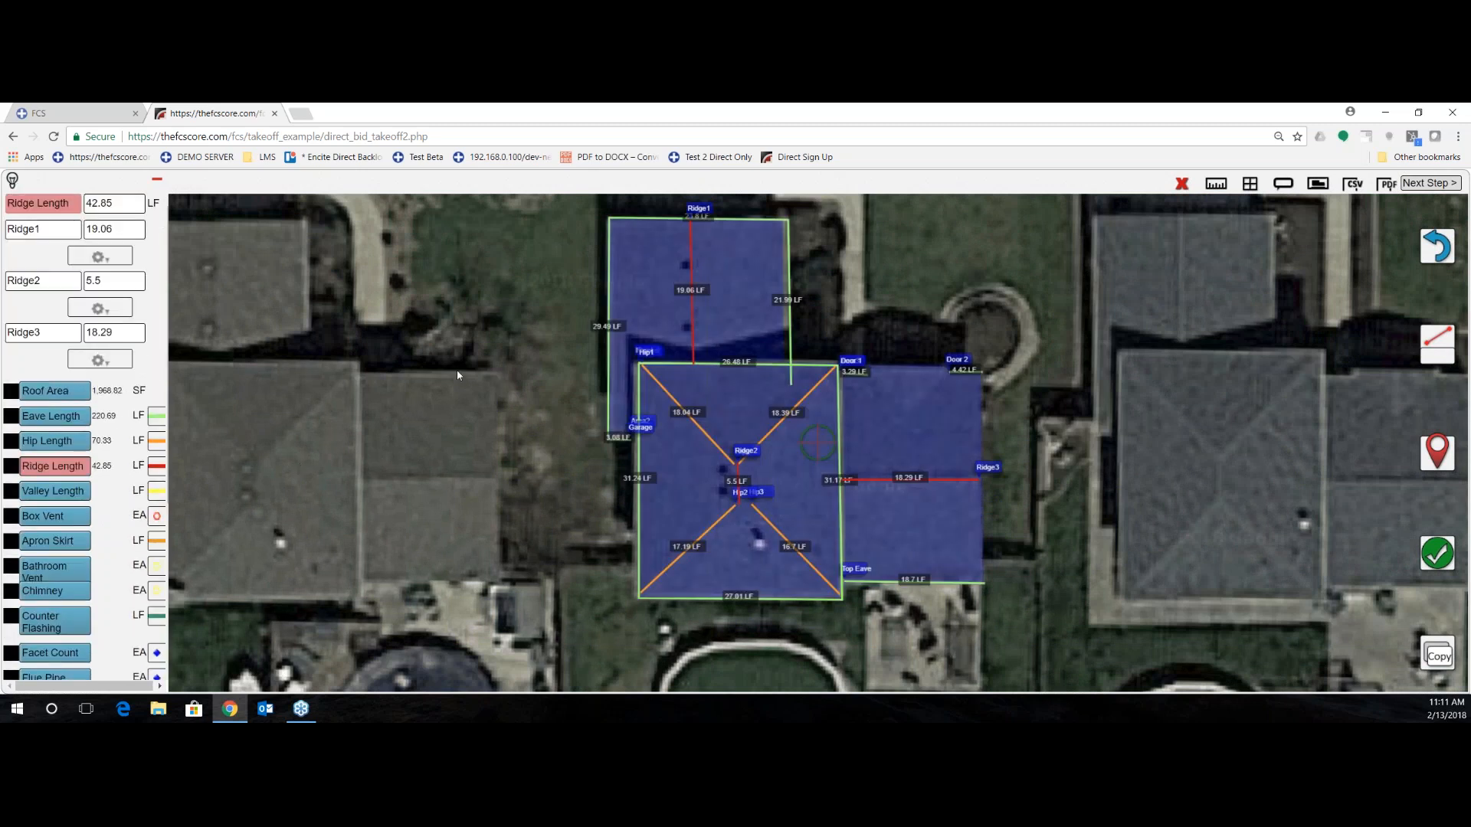
- Display only the Eave Length measurements and delete the Garage eave measurement
left_click(12, 180)
left_click(50, 327)
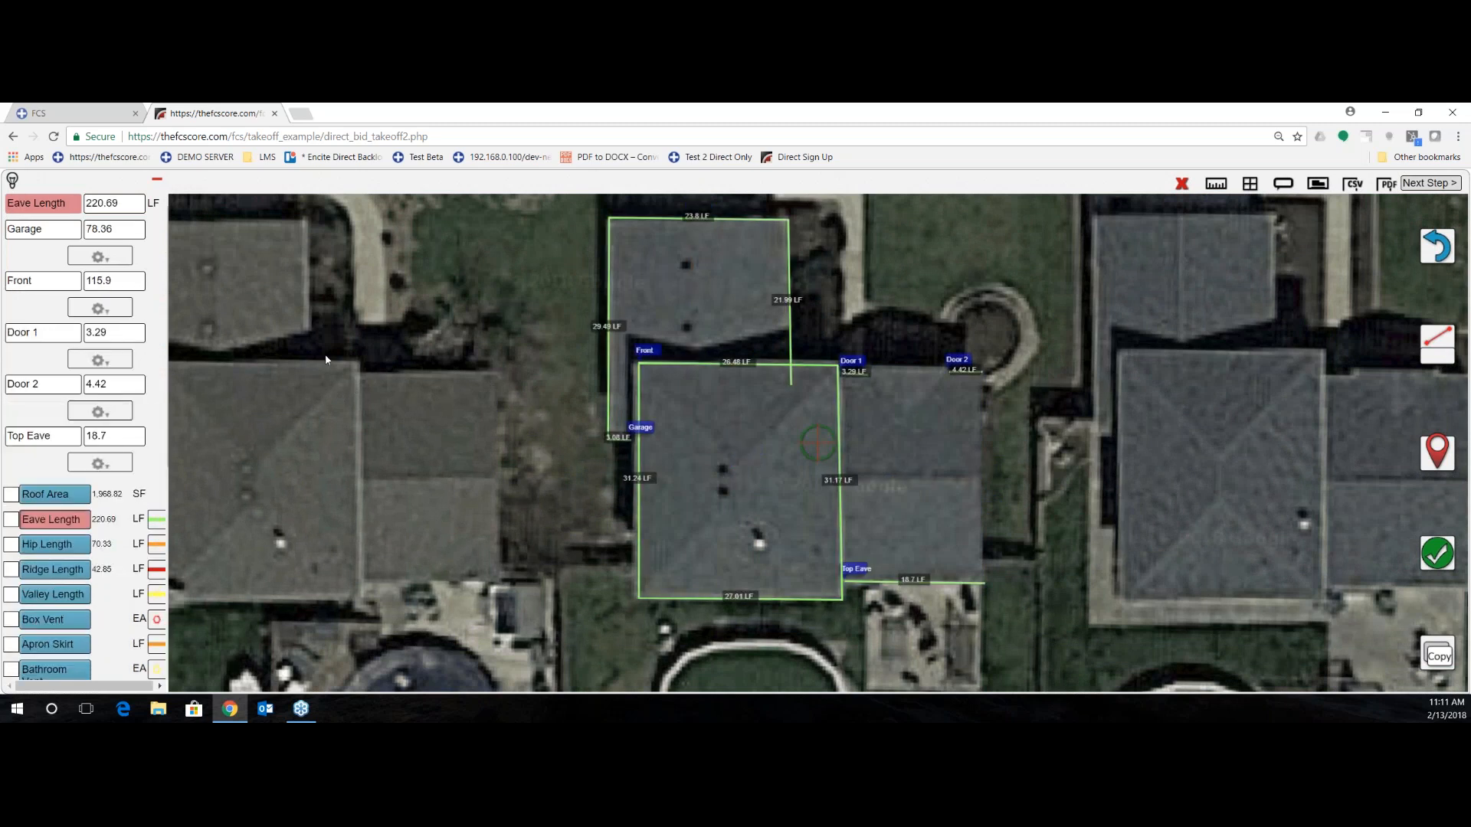
left_click_drag(325, 360, 328, 441)
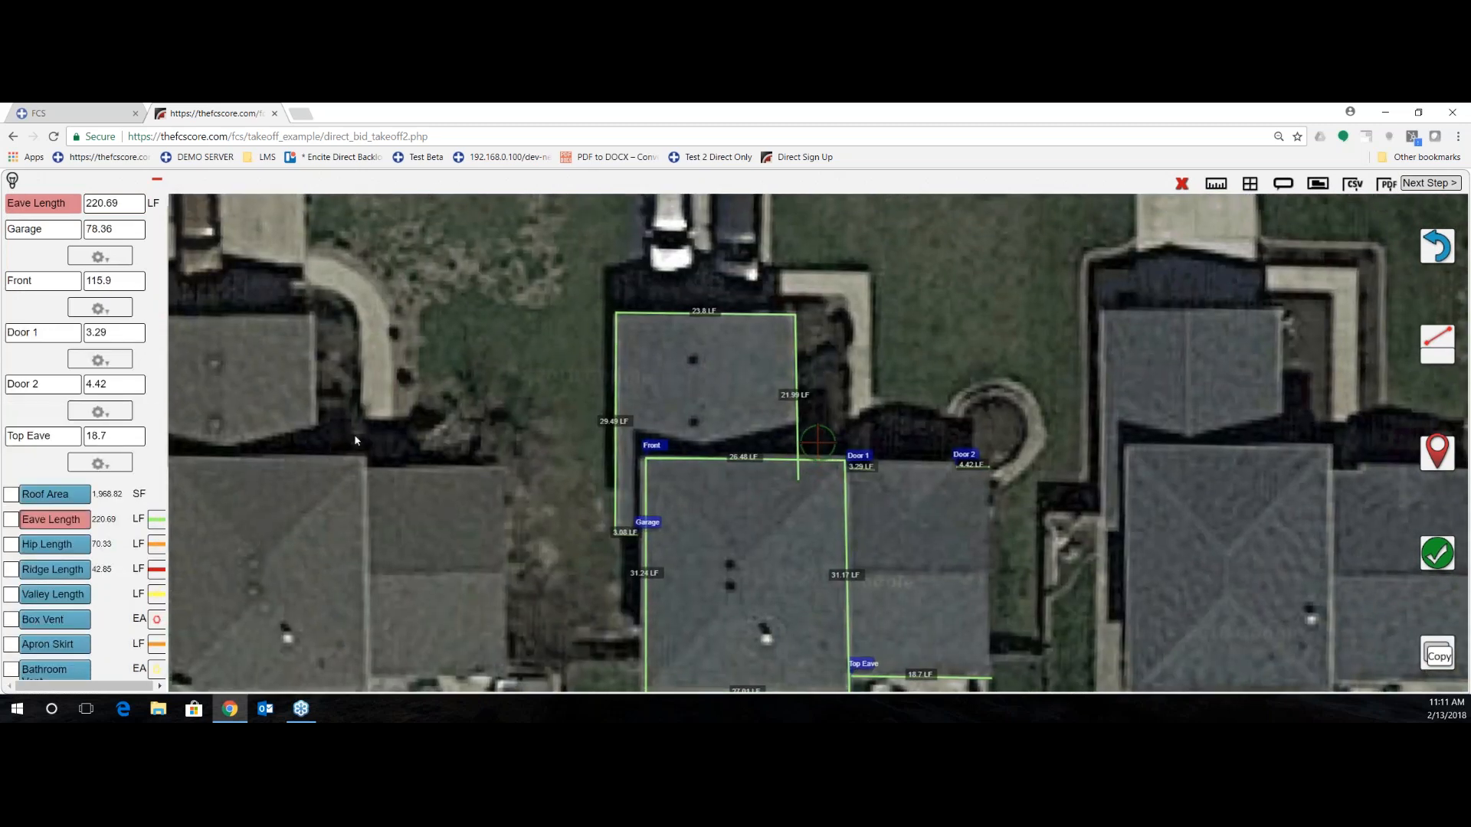
left_click(99, 256)
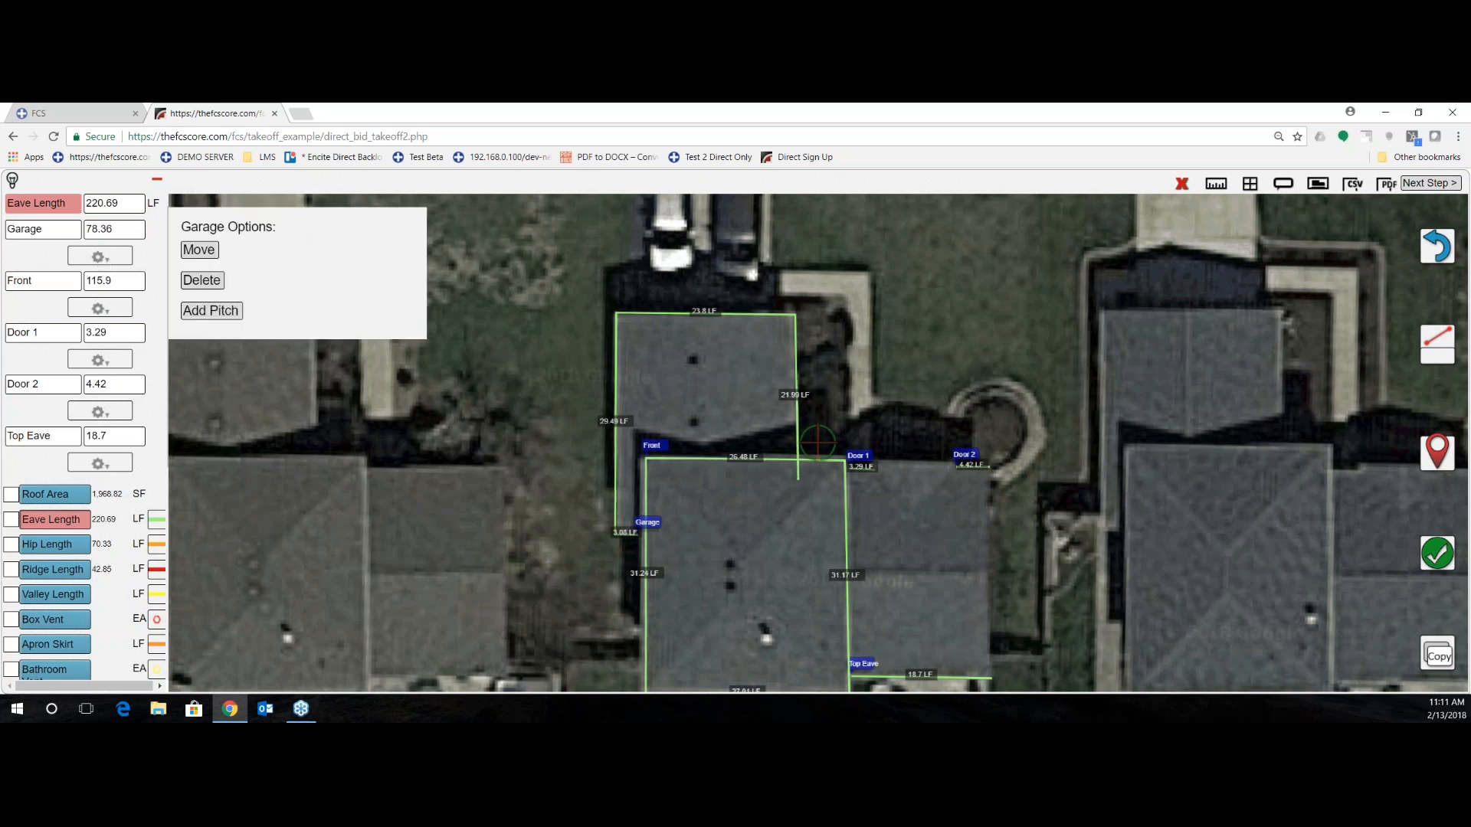
left_click(201, 280)
- Remeasure the garage eaves as two lines: about 33 LF along the short lower edge and left side, and about 19 LF along the right side
left_click_drag(714, 452, 901, 357)
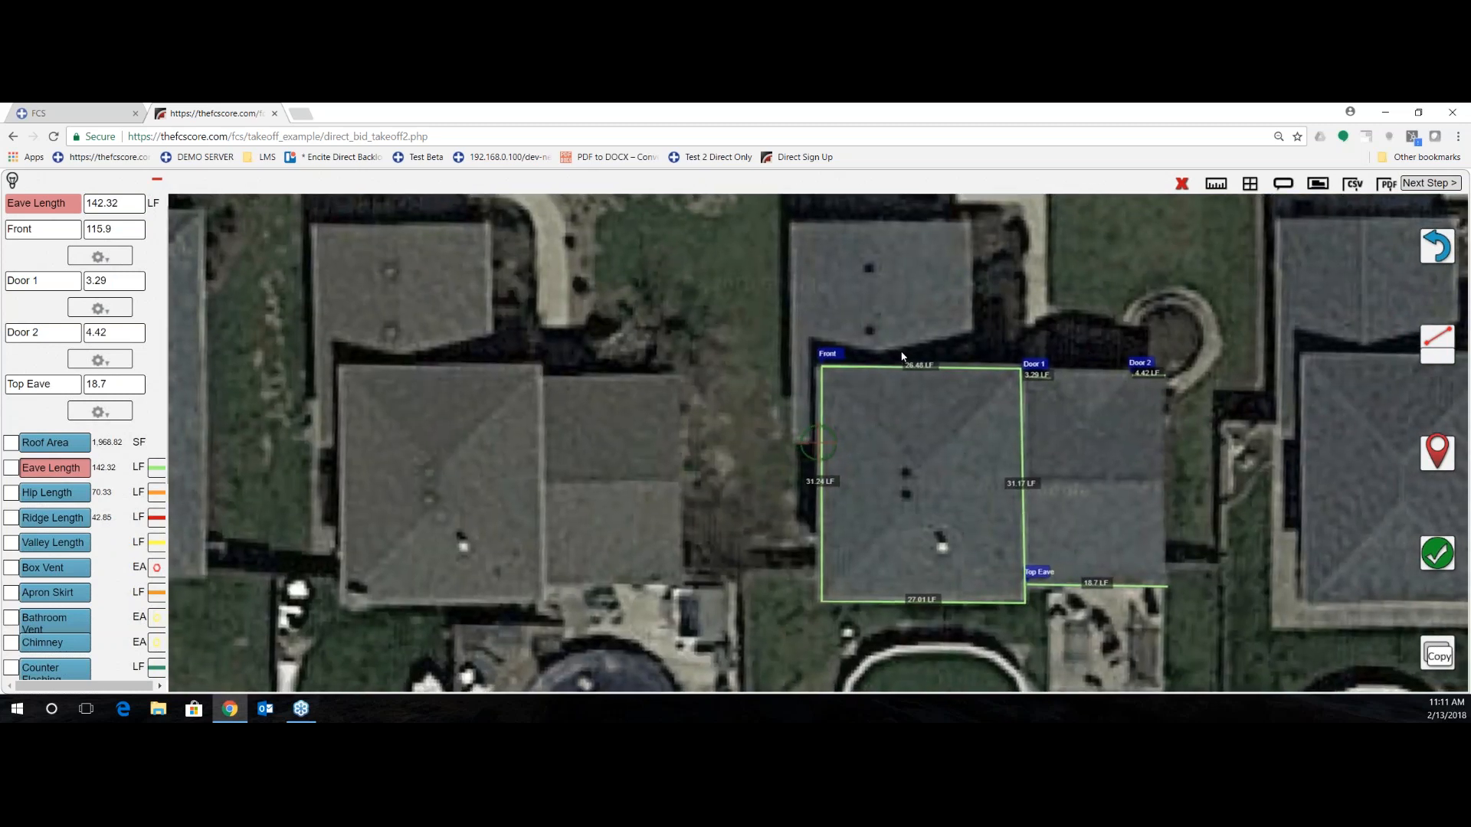
left_click_drag(1128, 465, 1153, 464)
left_click(1431, 457)
left_click_drag(1171, 411, 1171, 644)
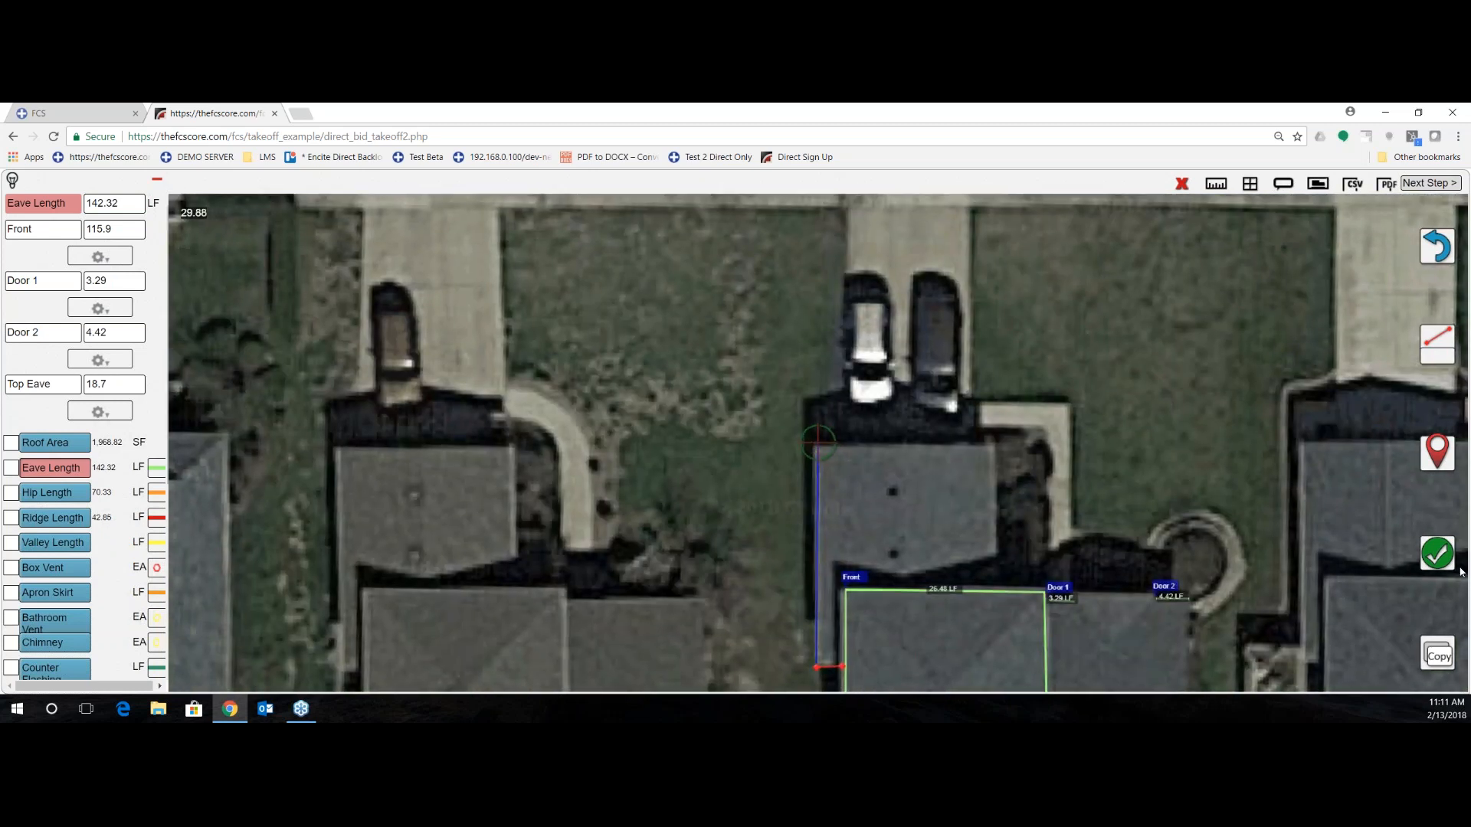
left_click(1437, 453)
left_click(1437, 553)
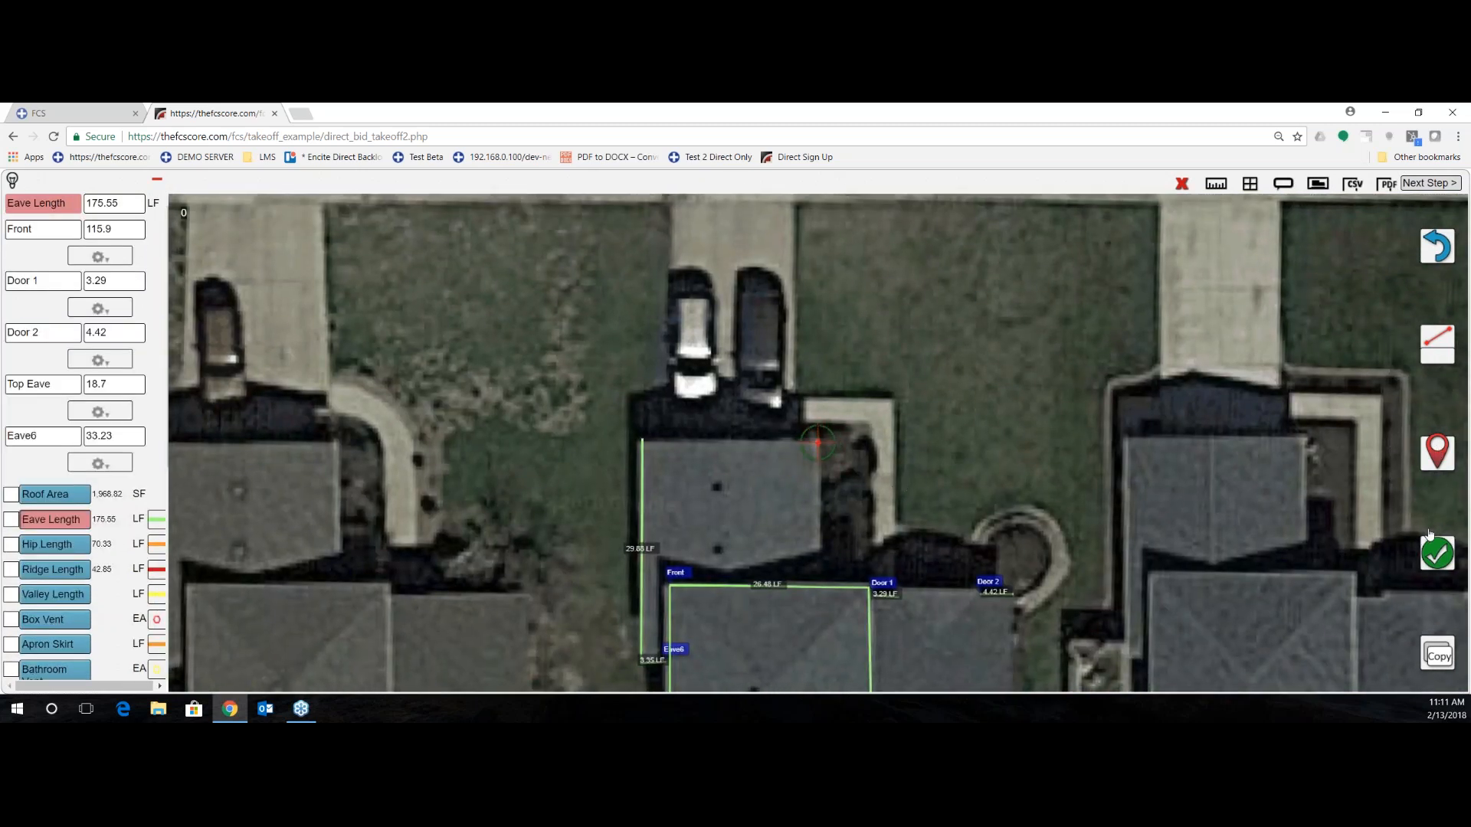
left_click_drag(1346, 523, 1345, 377)
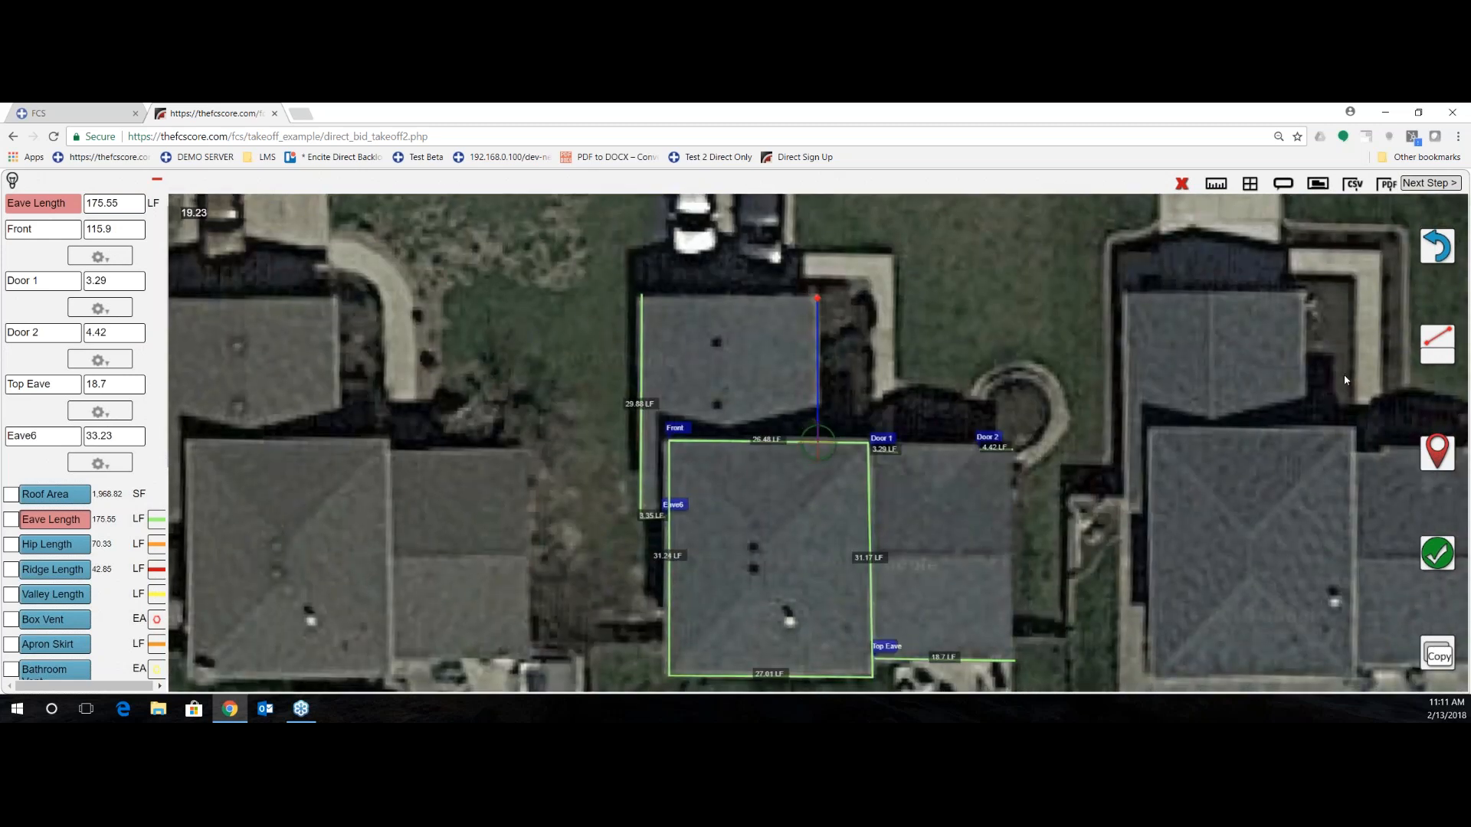
left_click(1420, 558)
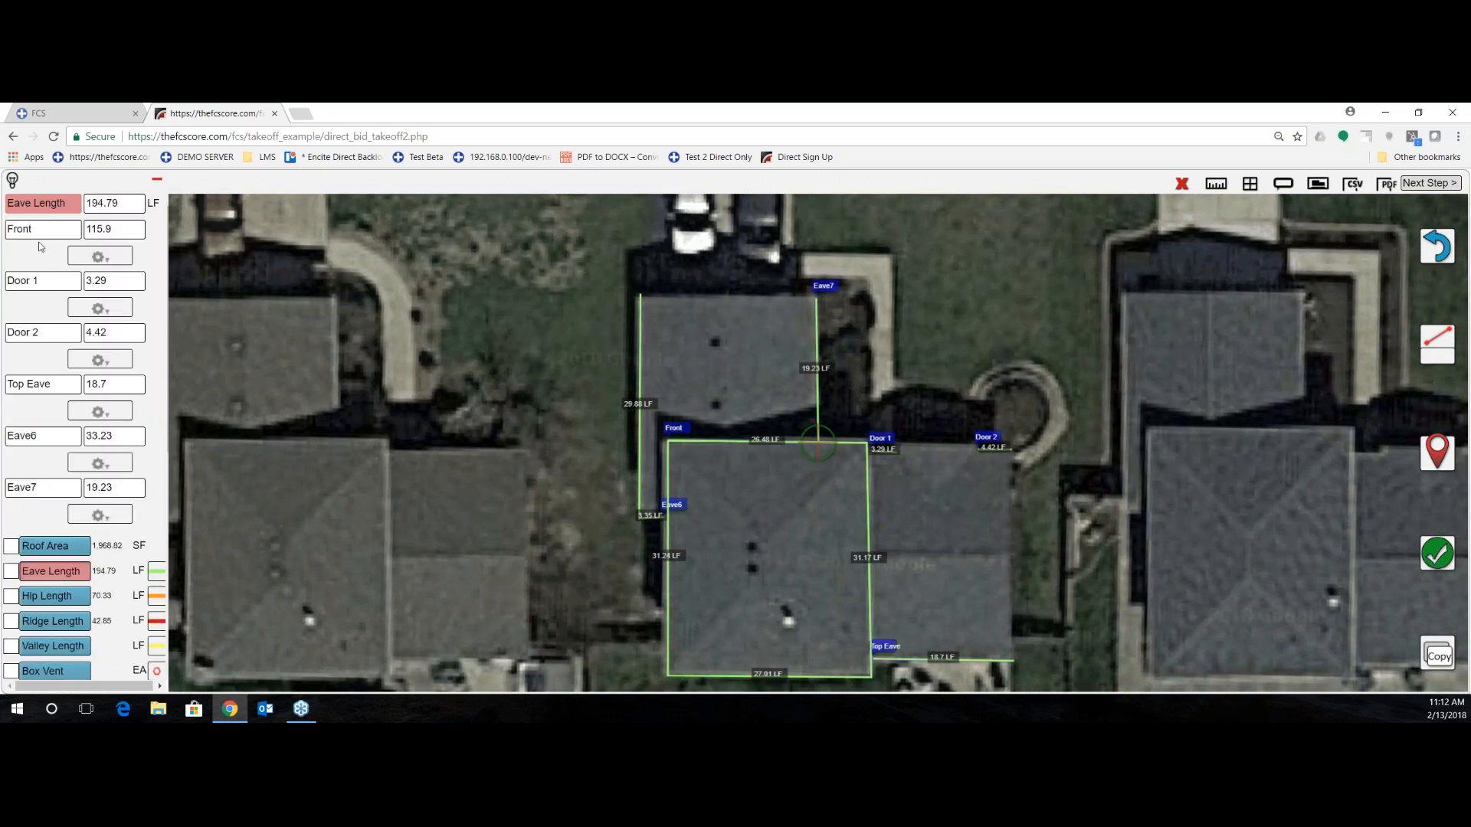
- Show only the Rake Length measurements and measure the garage's outer rake edge facing the driveway, about 22.2 LF
left_click(12, 182)
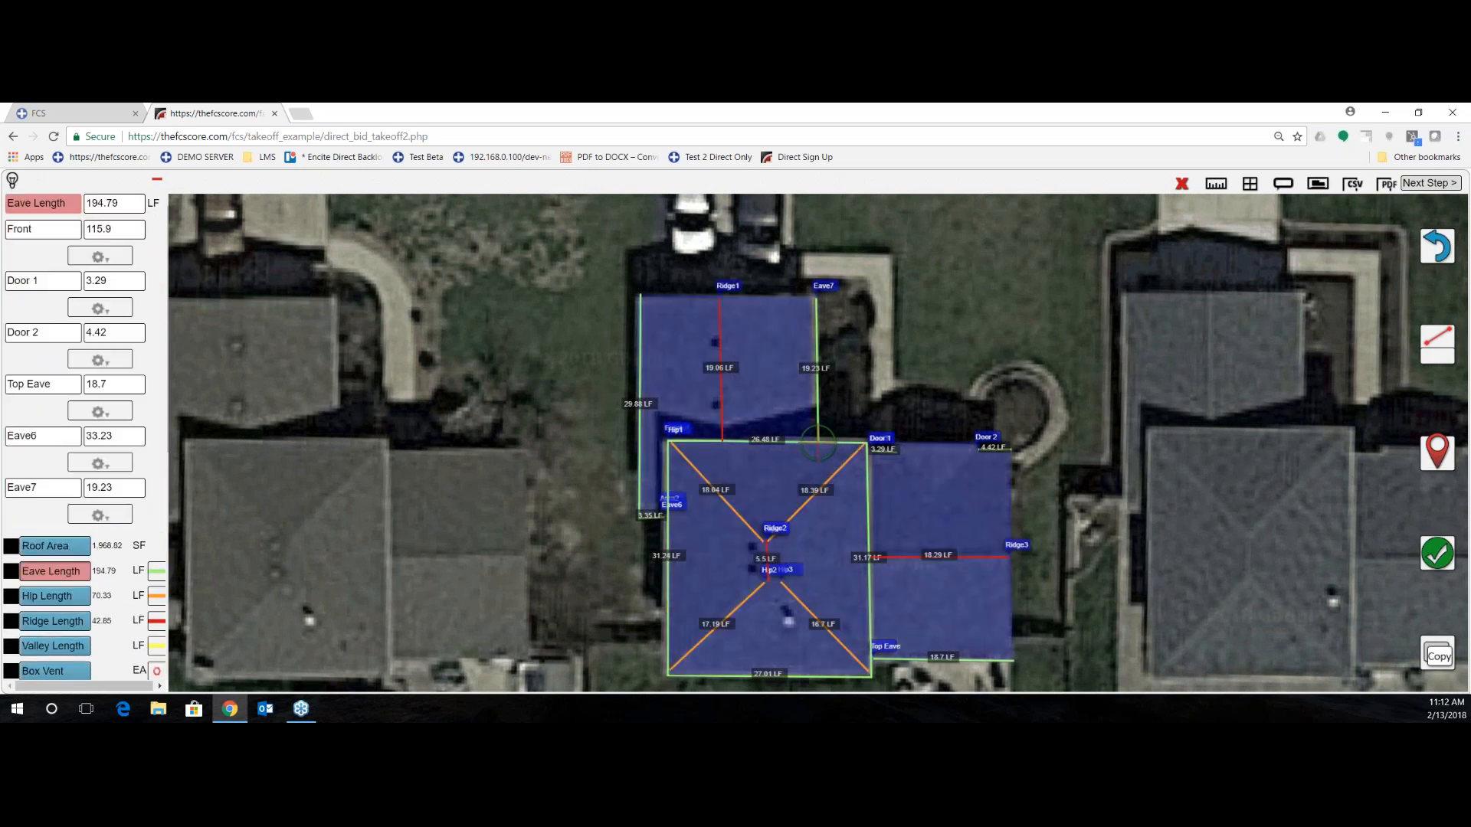
left_click(12, 182)
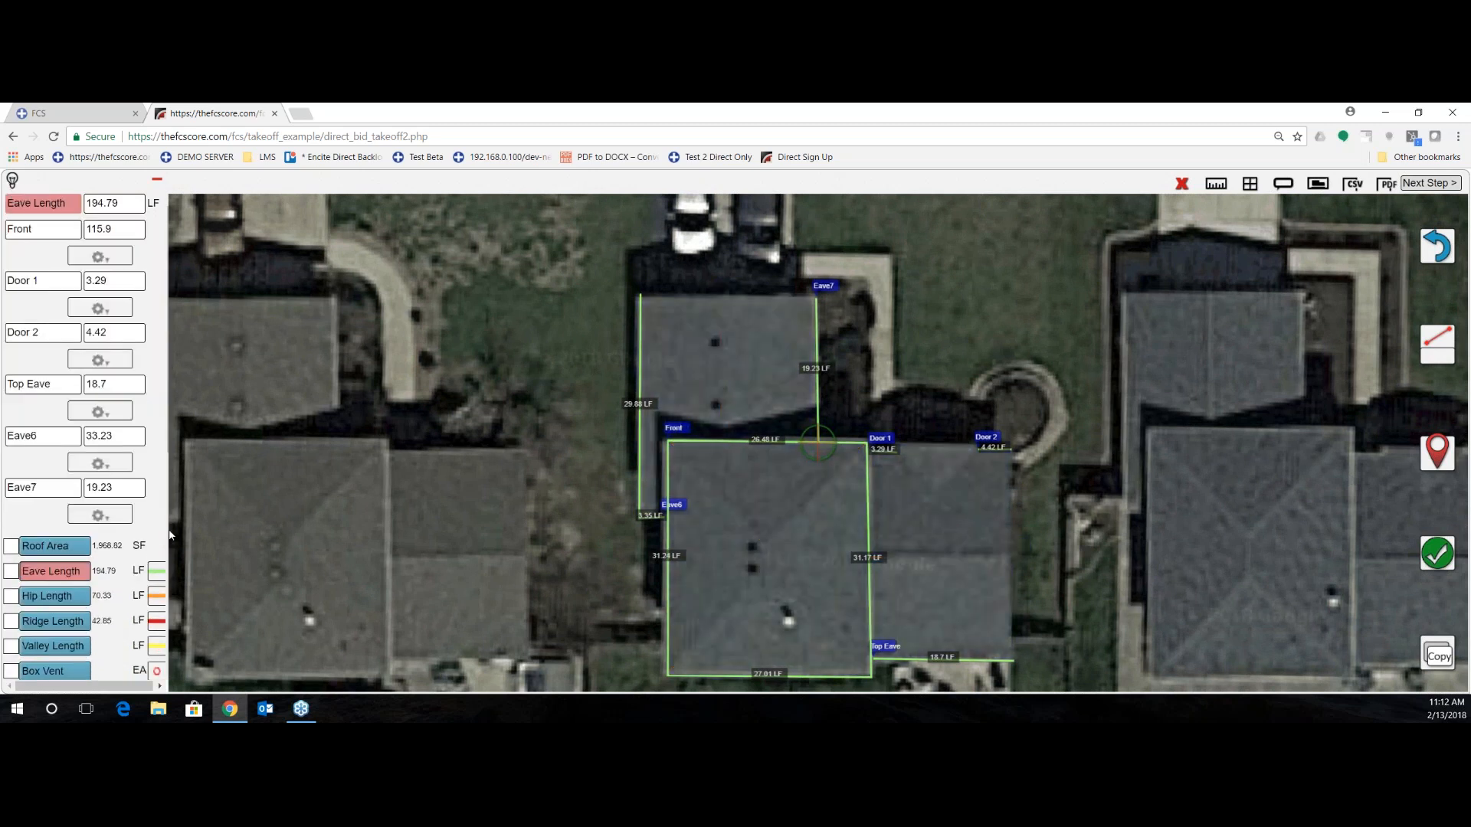
scroll(125, 571, "down", 4)
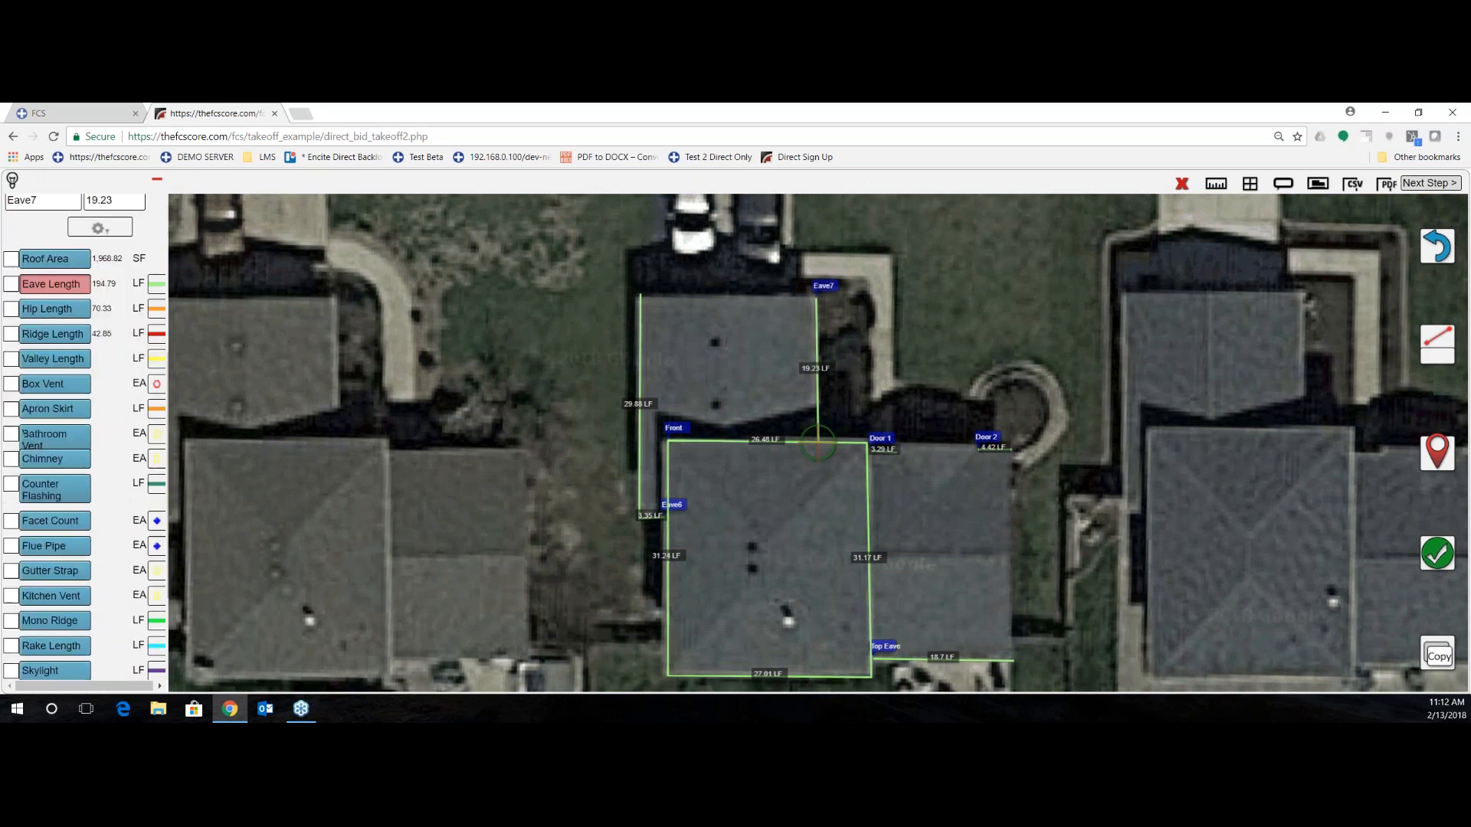
scroll(56, 615, "down", 1)
left_click(57, 578)
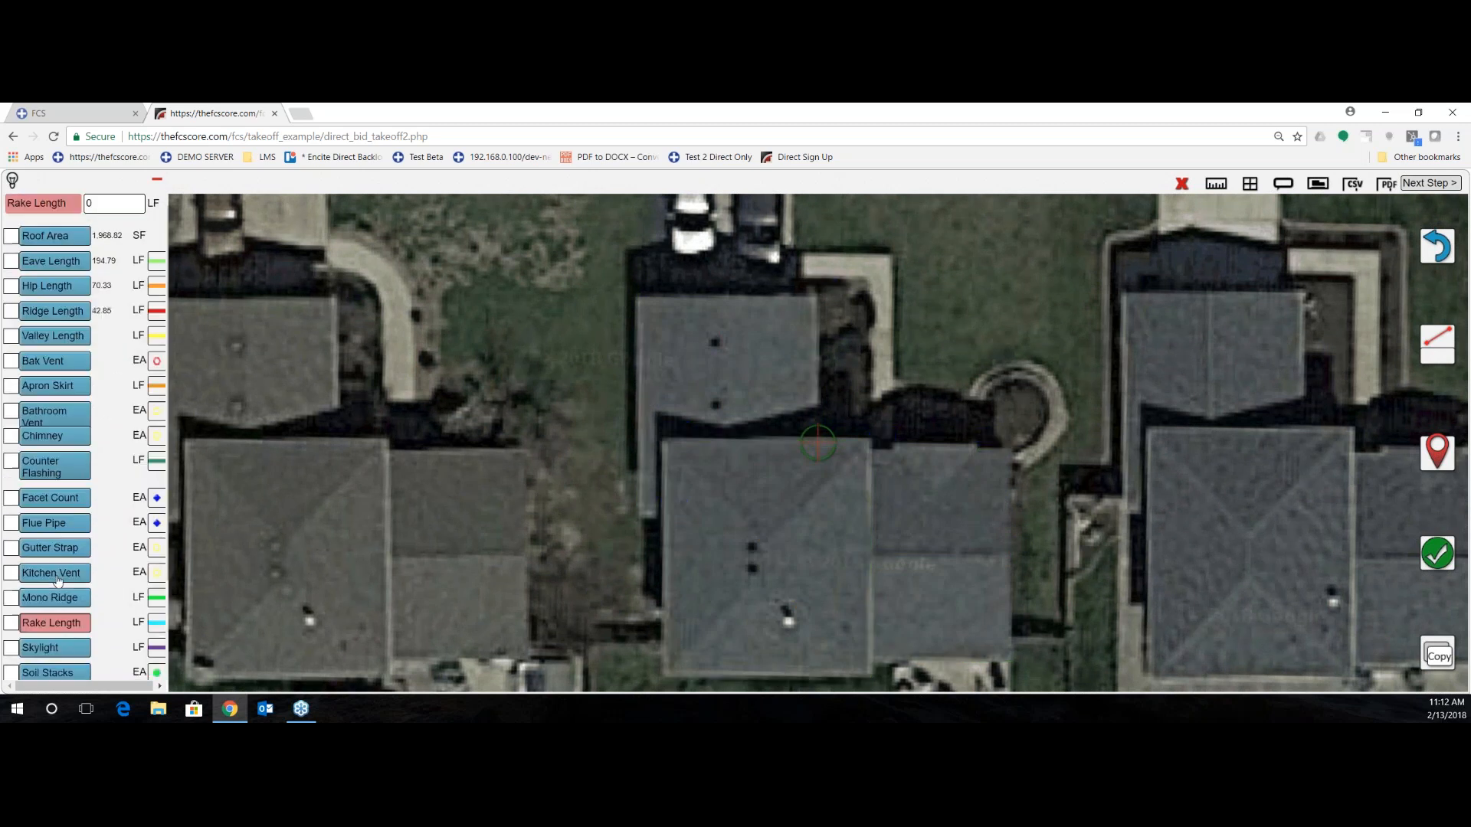
left_click_drag(698, 423, 877, 571)
left_click(1436, 454)
left_click_drag(1240, 487, 1091, 479)
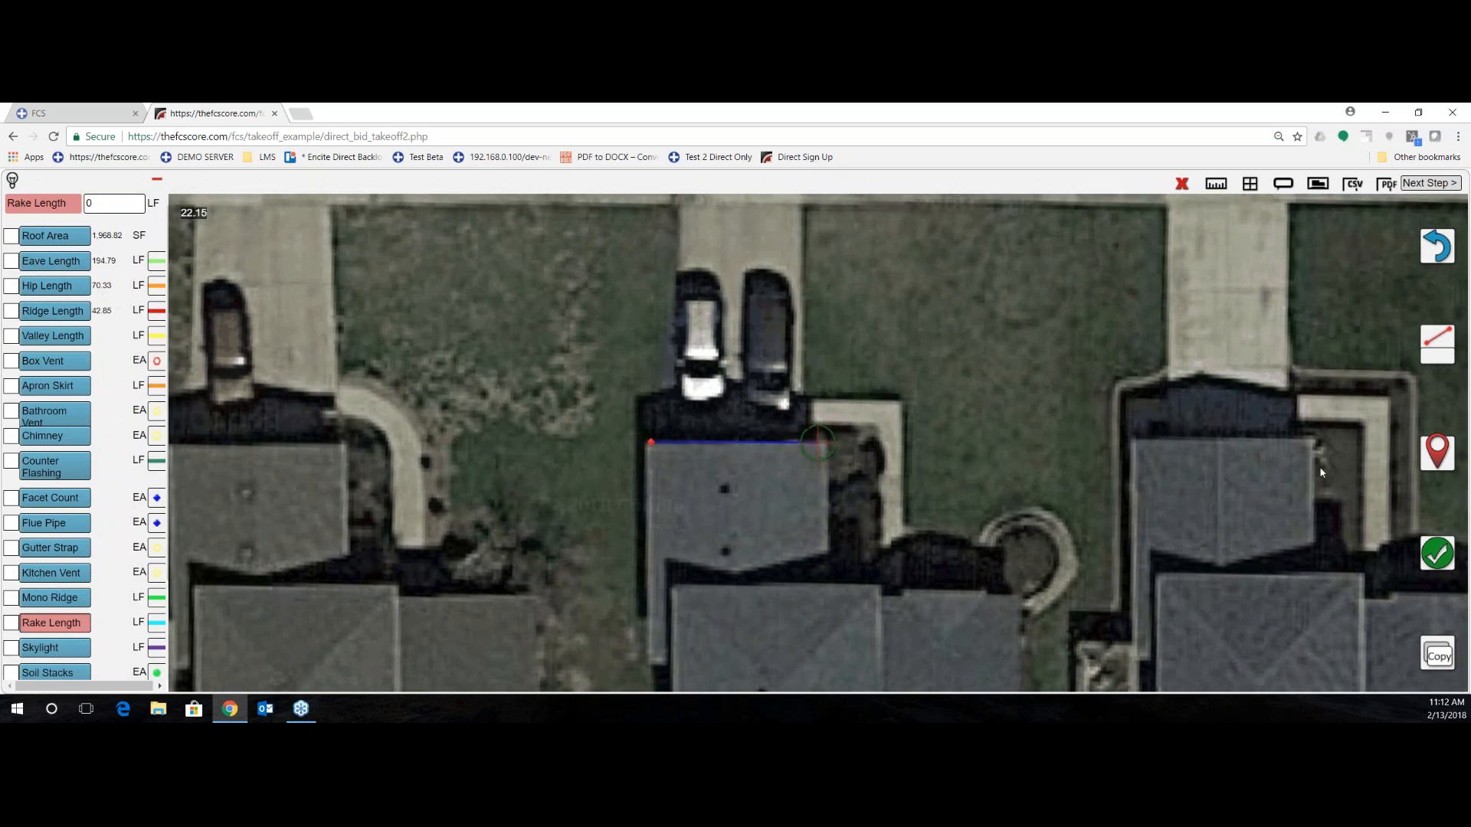
left_click(1437, 452)
- Add a 4/12 pitch to the garage rake measurement
left_click(103, 256)
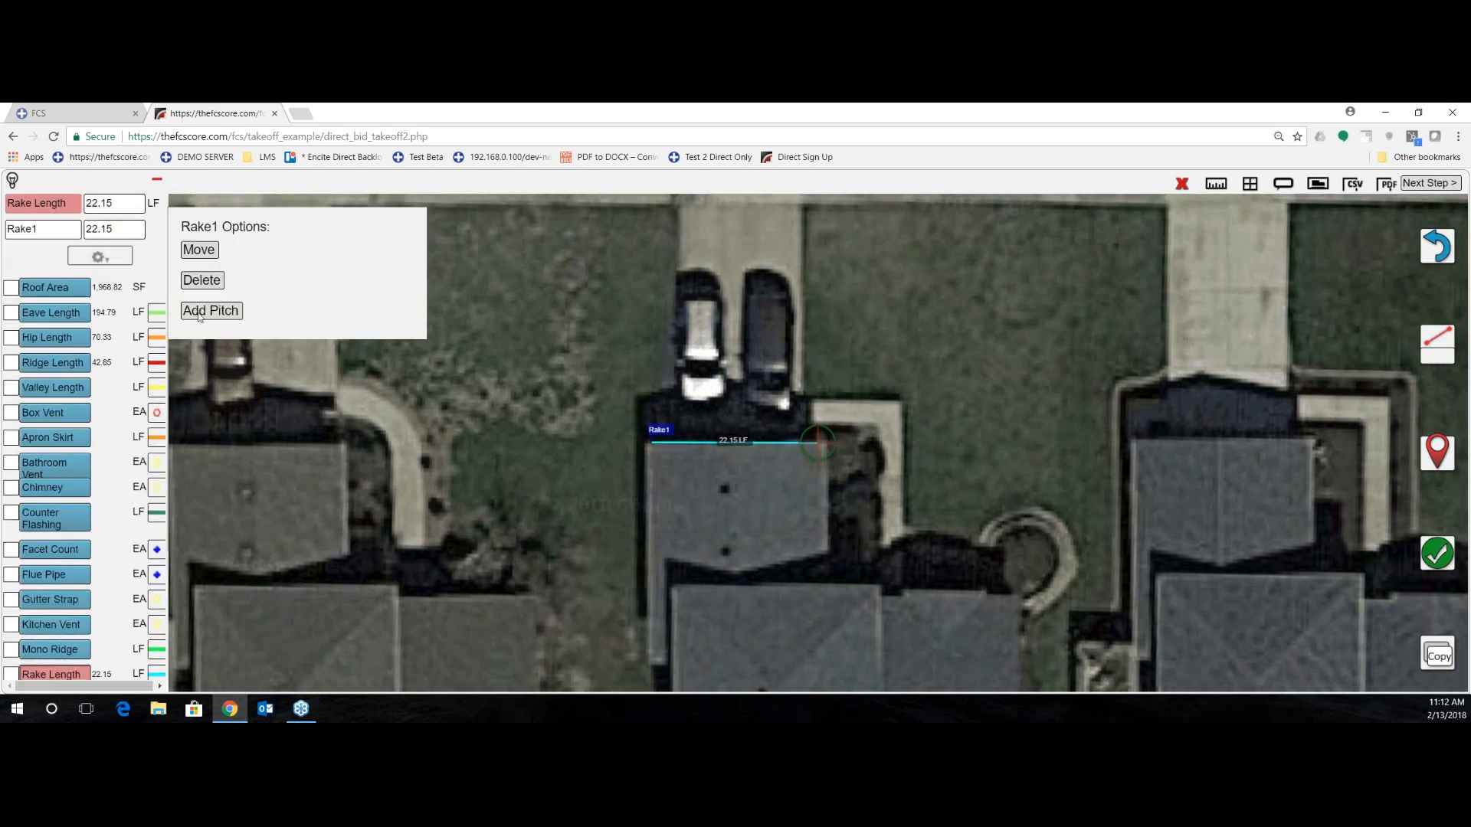
left_click(201, 311)
key("BackSpace")
type("4")
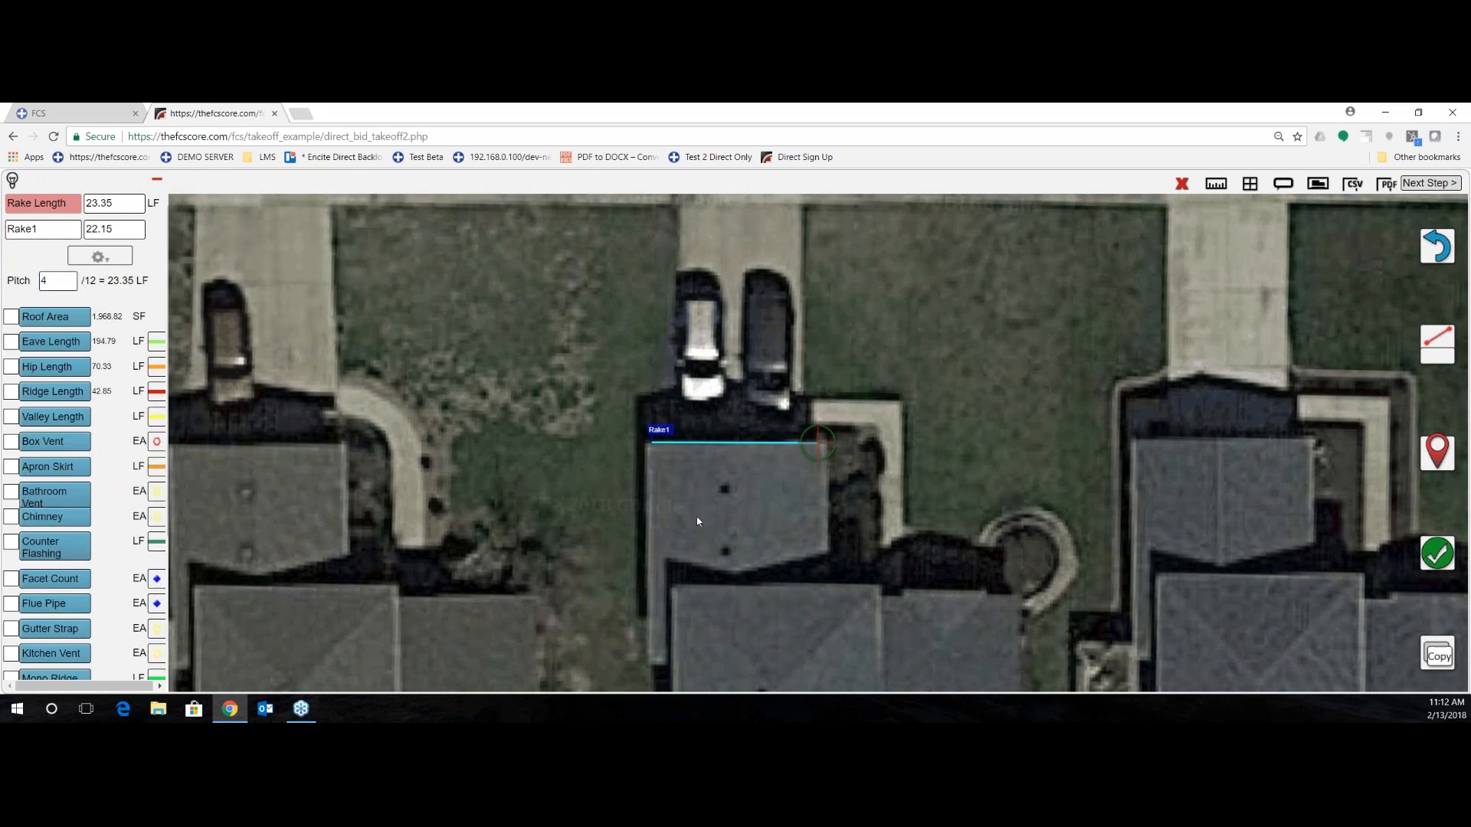
- Measure the rake along the right-hand section's outer side edge, about 28 LF
left_click_drag(914, 601, 711, 443)
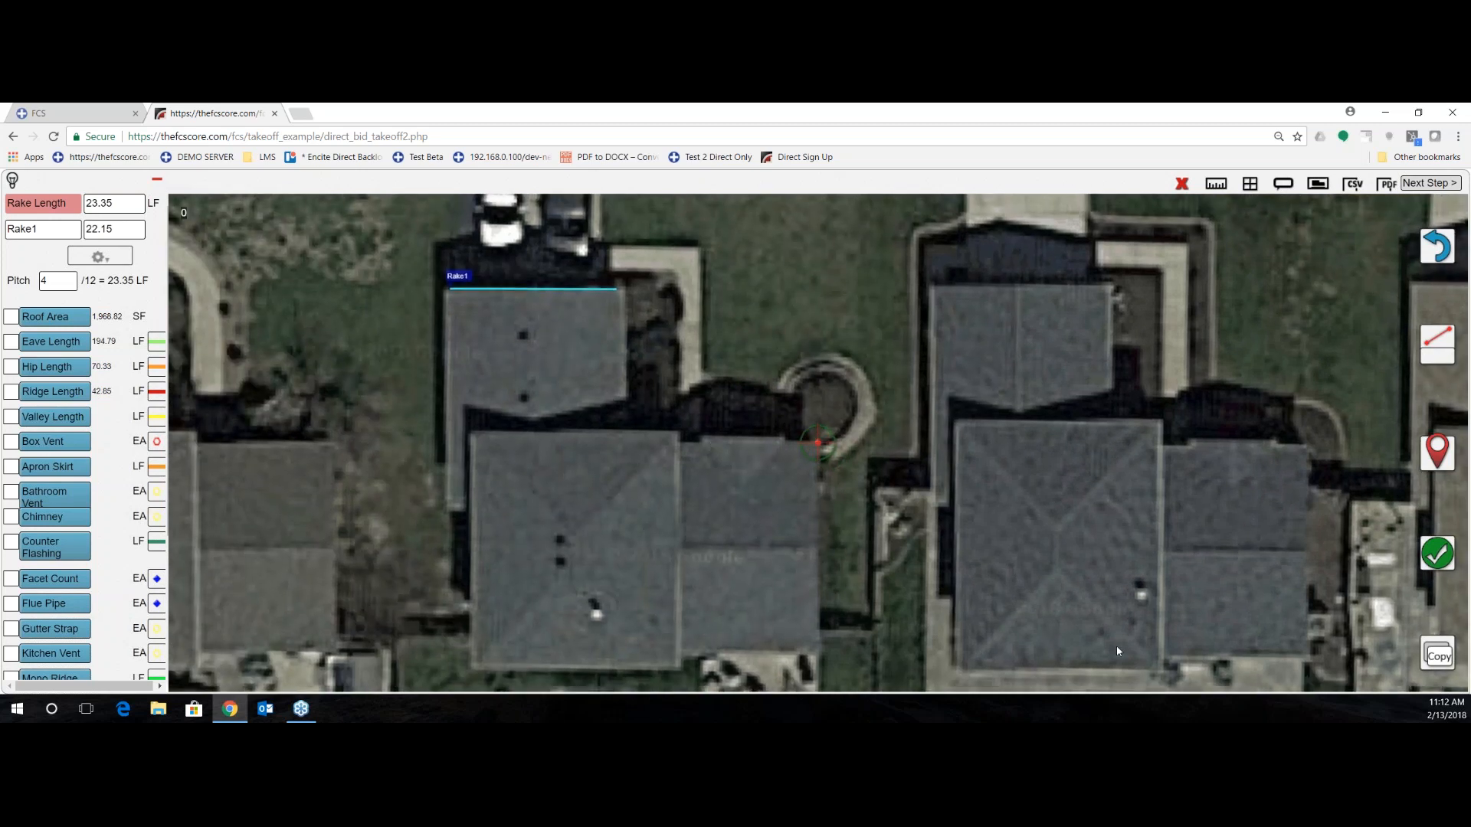
left_click_drag(1115, 646, 1112, 433)
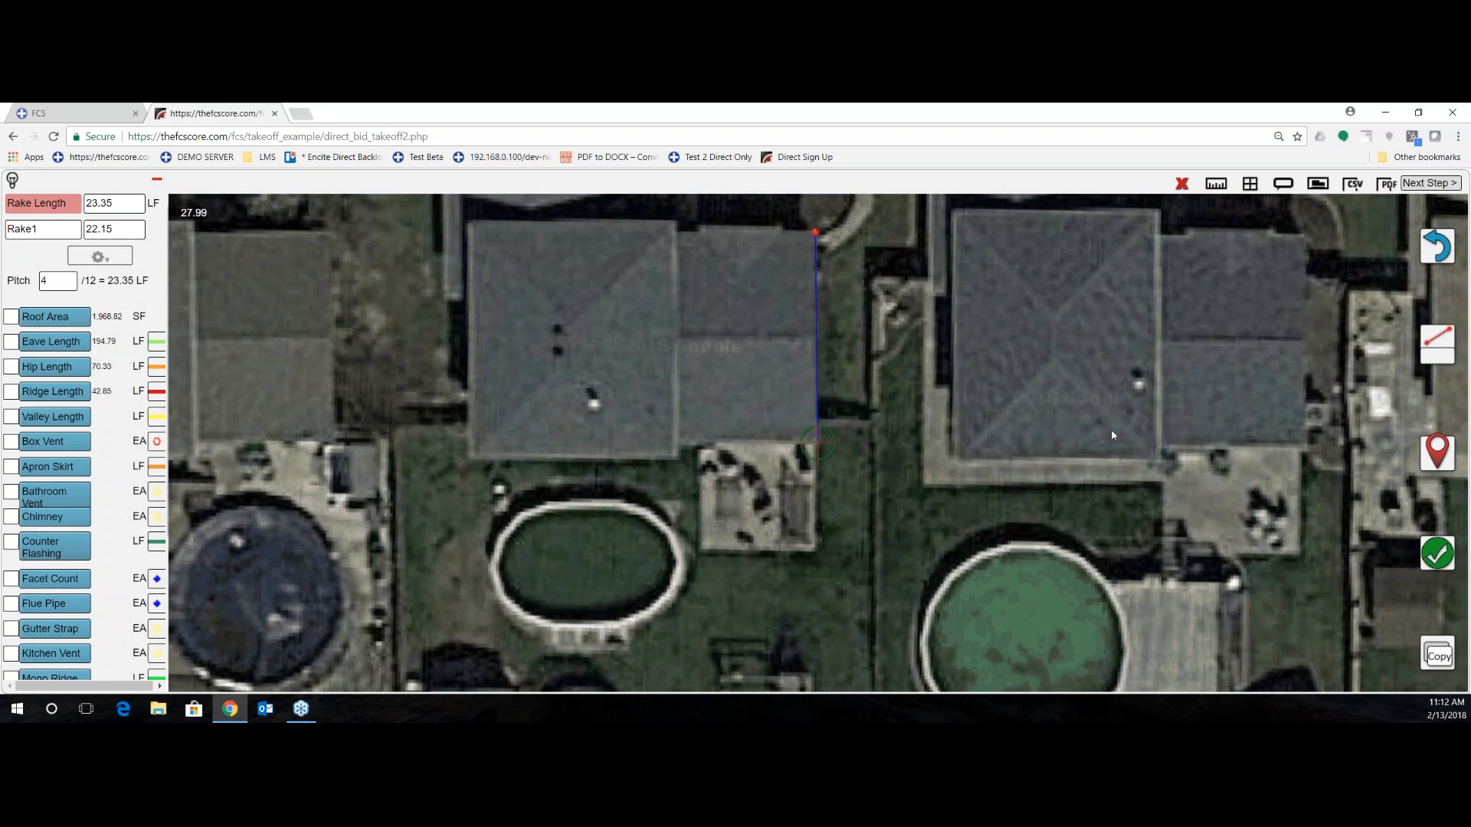
left_click(1435, 455)
left_click(1445, 551)
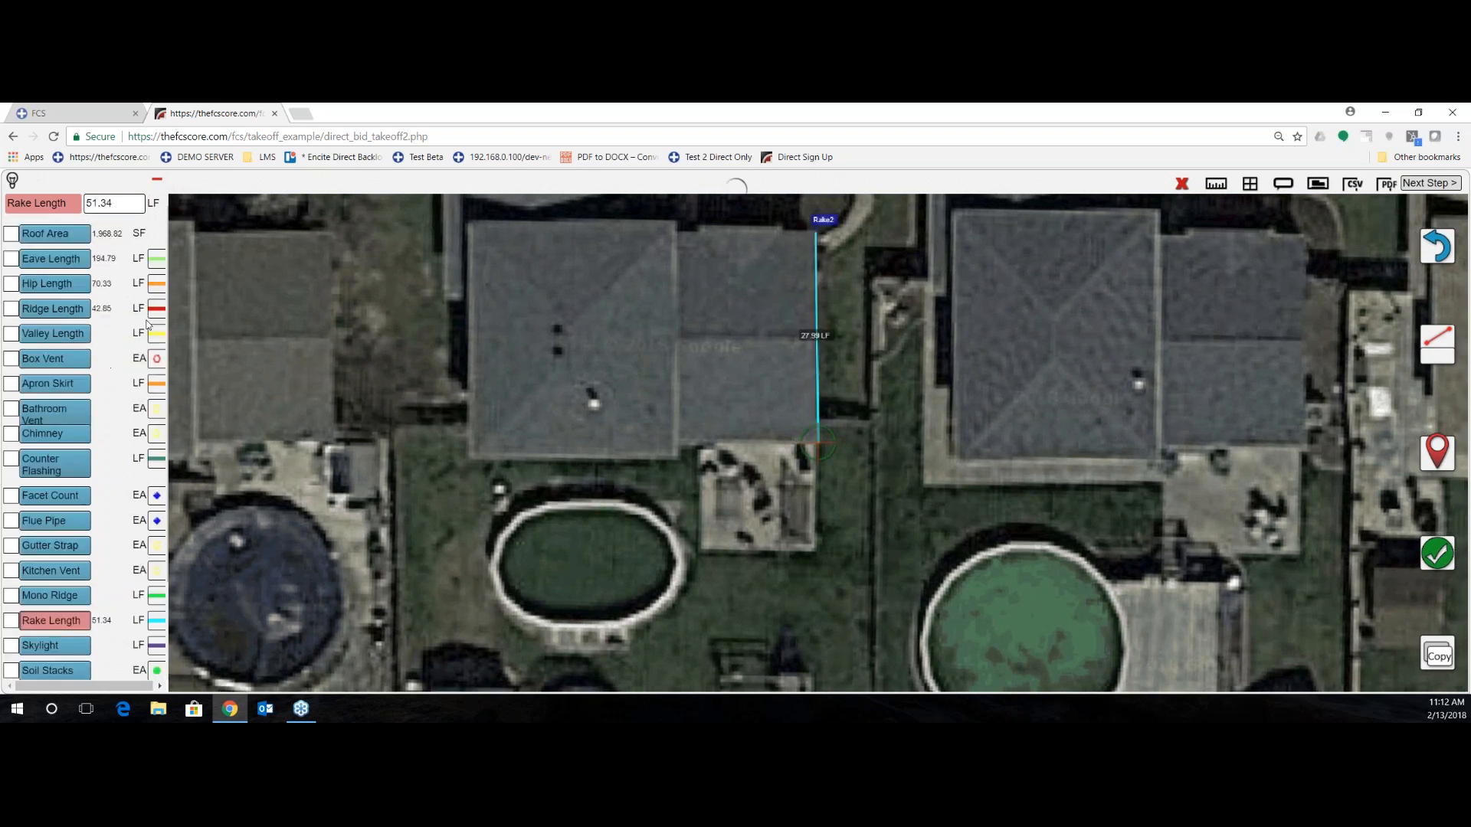
- Add a 4/12 pitch to the right-hand section's rake measurement
left_click(92, 341)
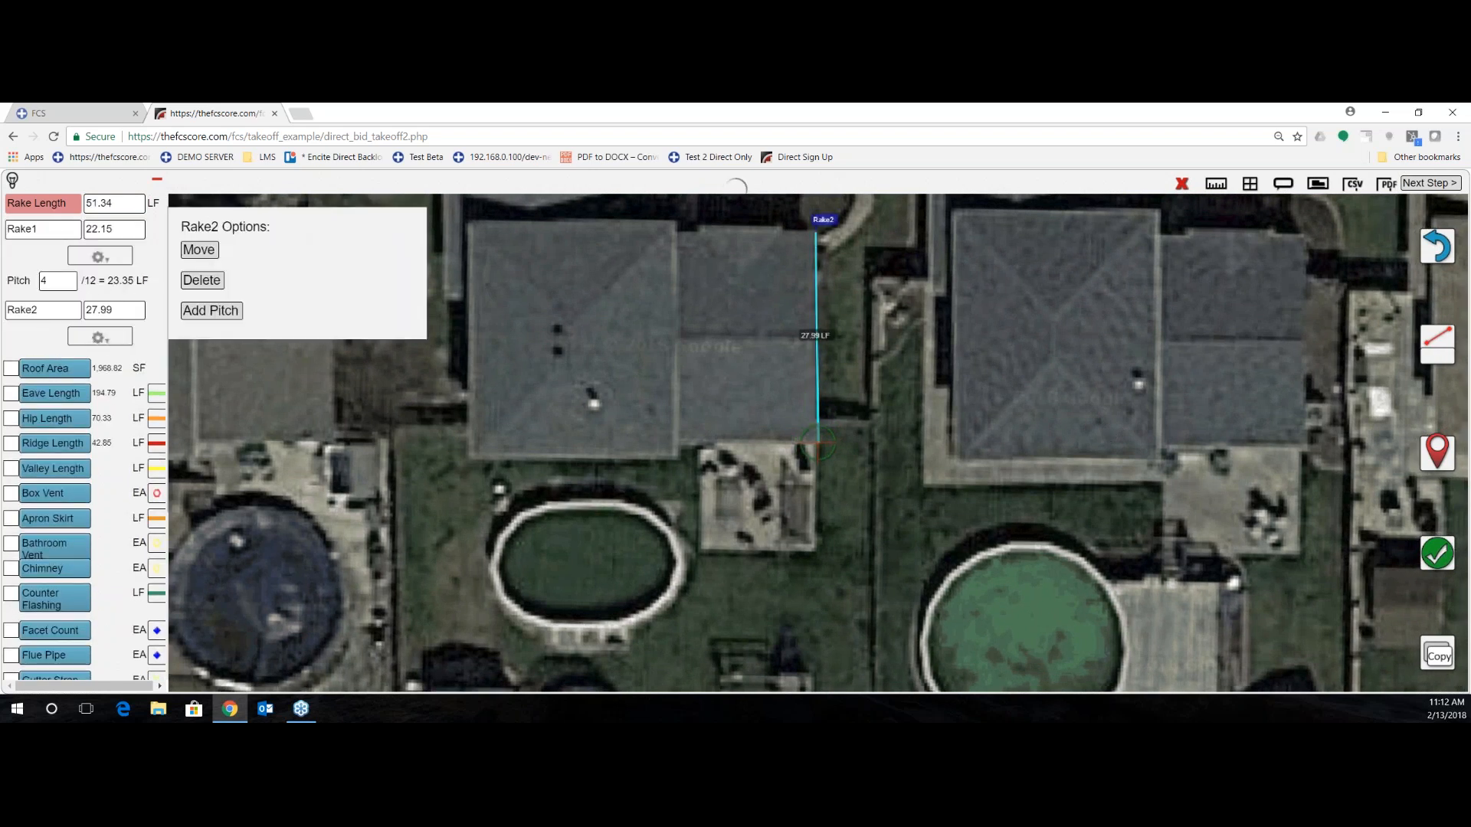
left_click(201, 312)
key("BackSpace")
type("4")
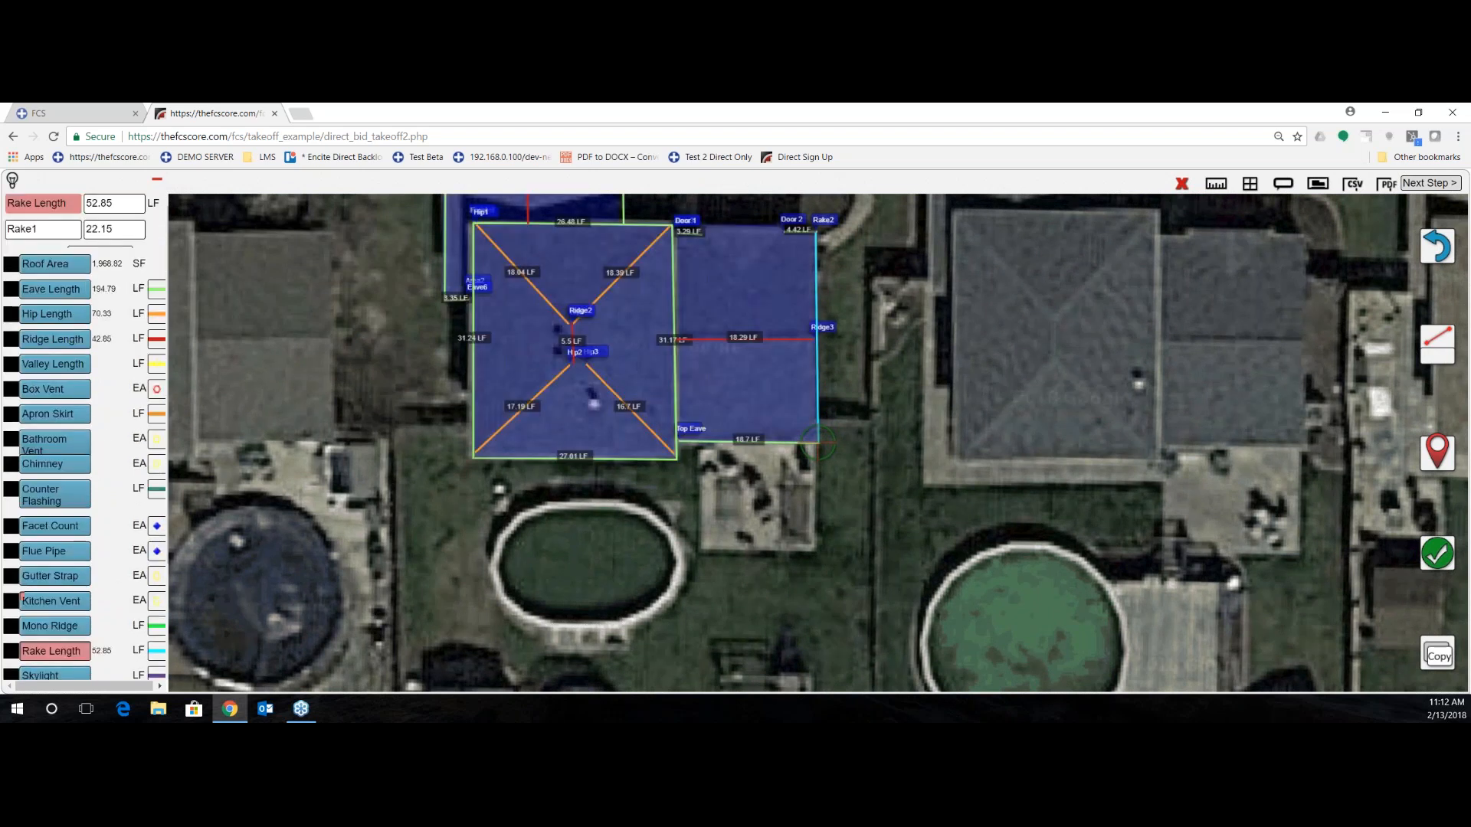
- Hide the other measurements and mark the garage roof's two vents as Box Vent items
left_click_drag(360, 371, 351, 540)
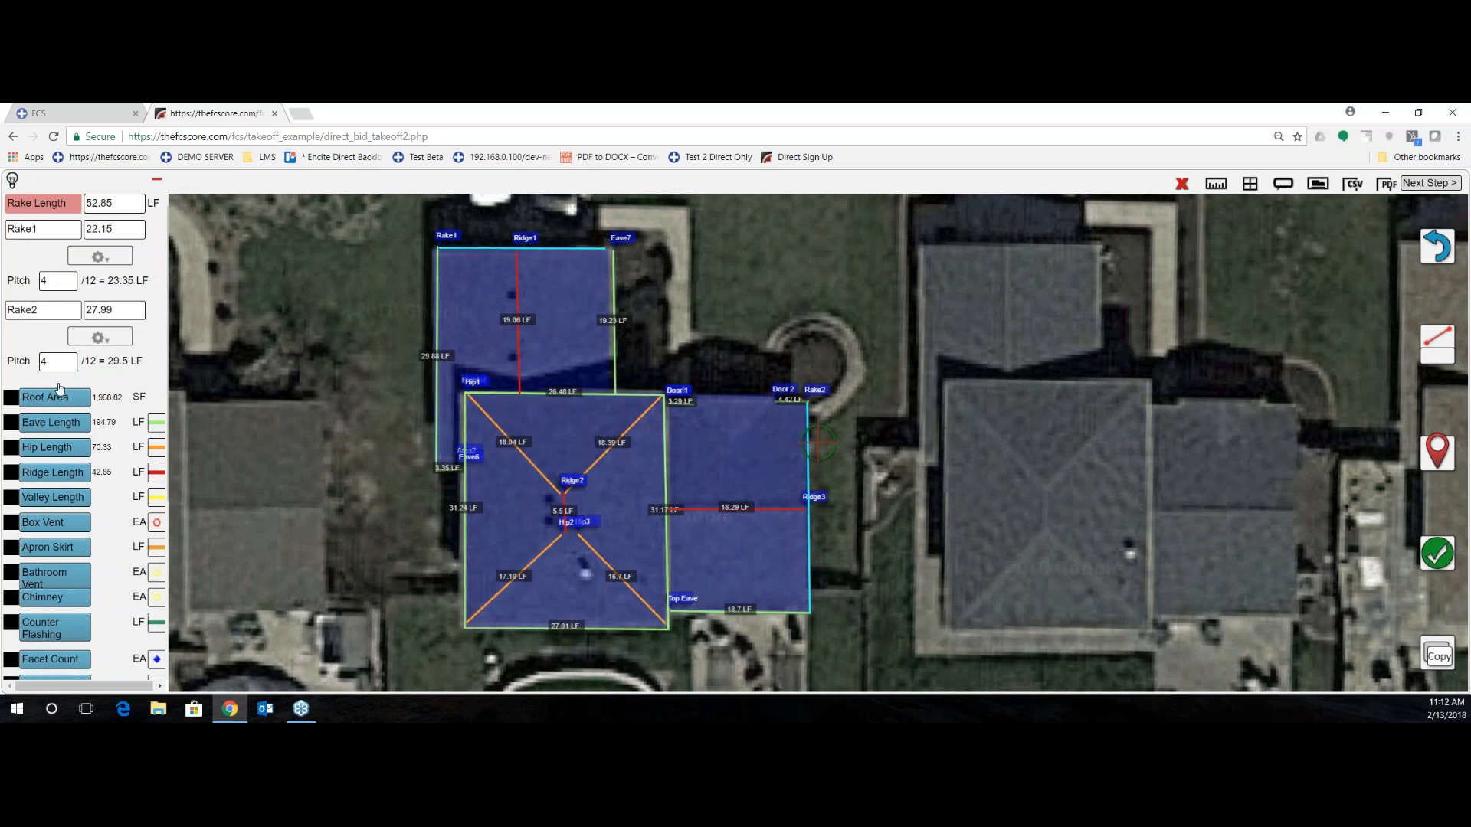
left_click(66, 526)
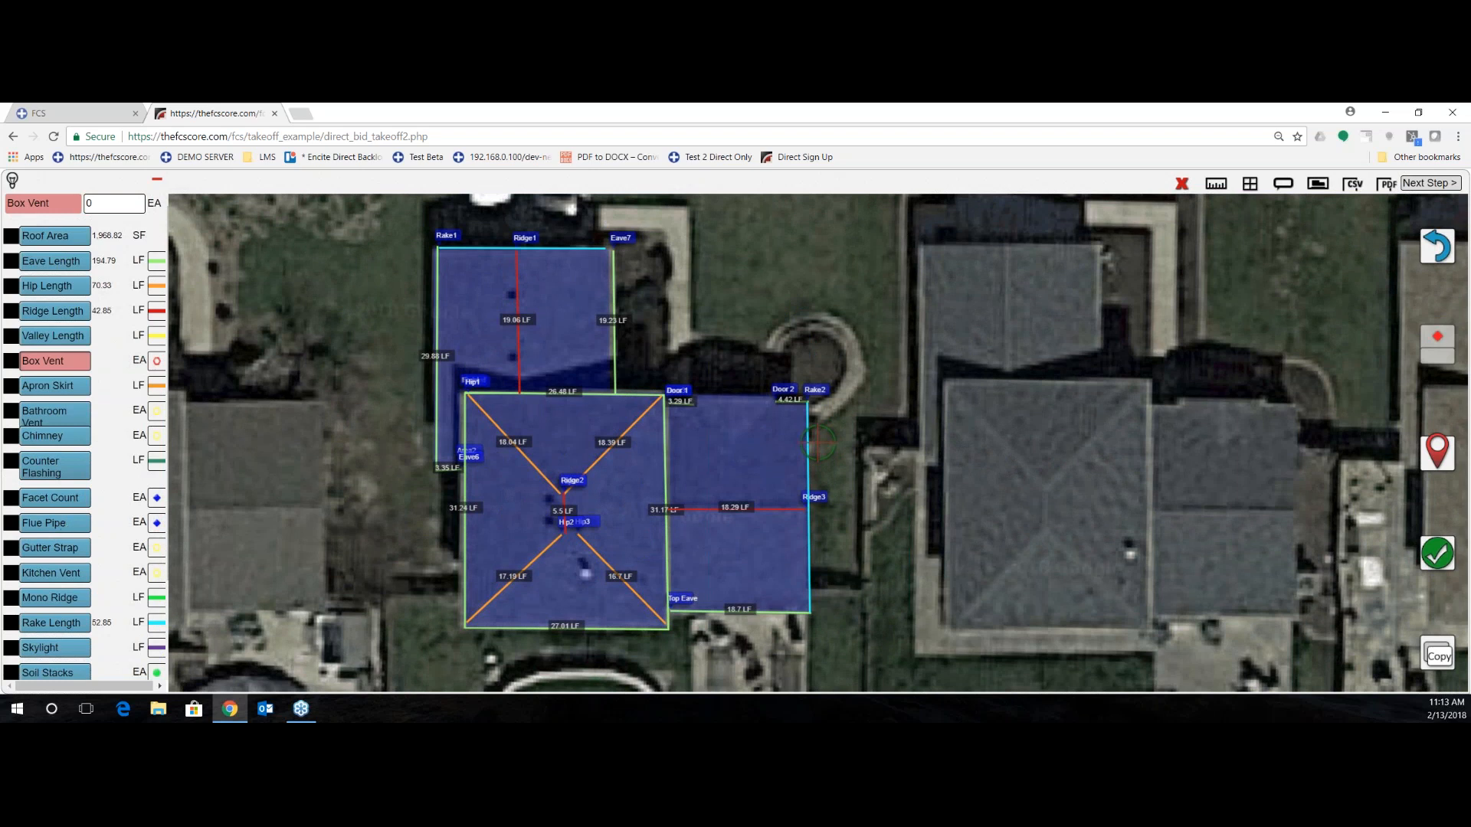
left_click(13, 182)
left_click_drag(374, 306, 730, 490)
left_click_drag(547, 451, 501, 411)
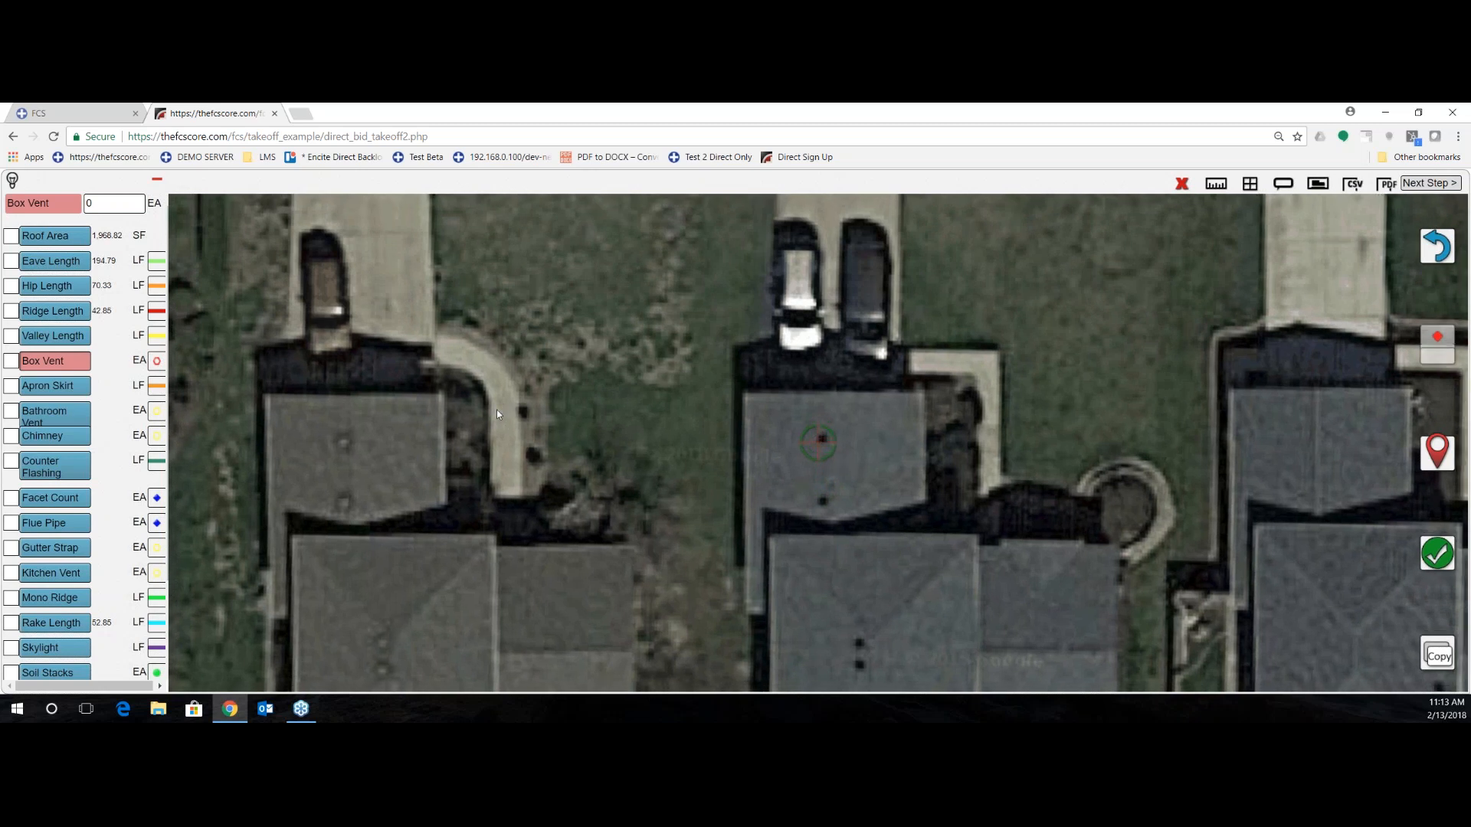
left_click(1437, 453)
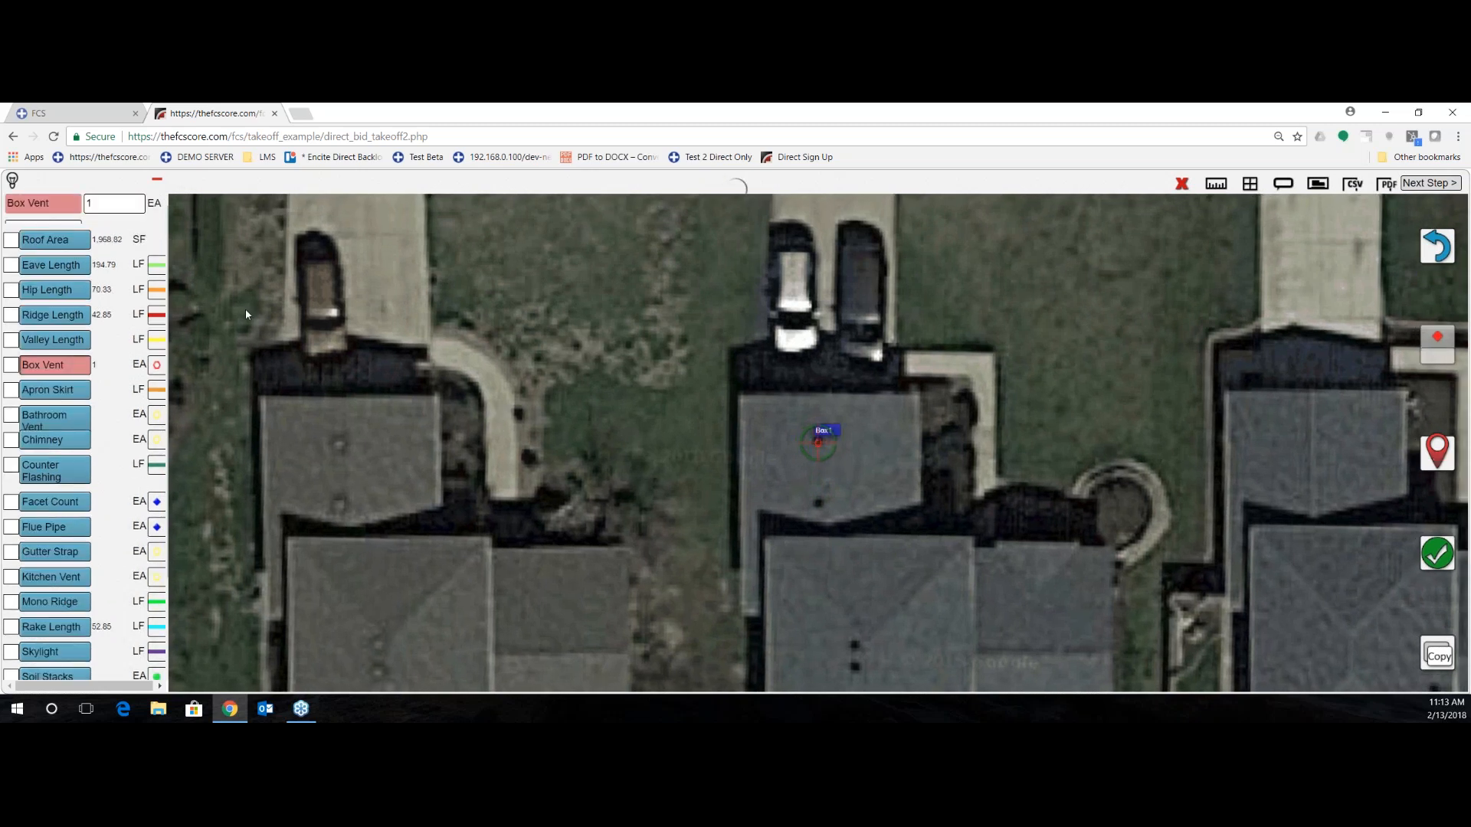
left_click_drag(870, 493, 870, 447)
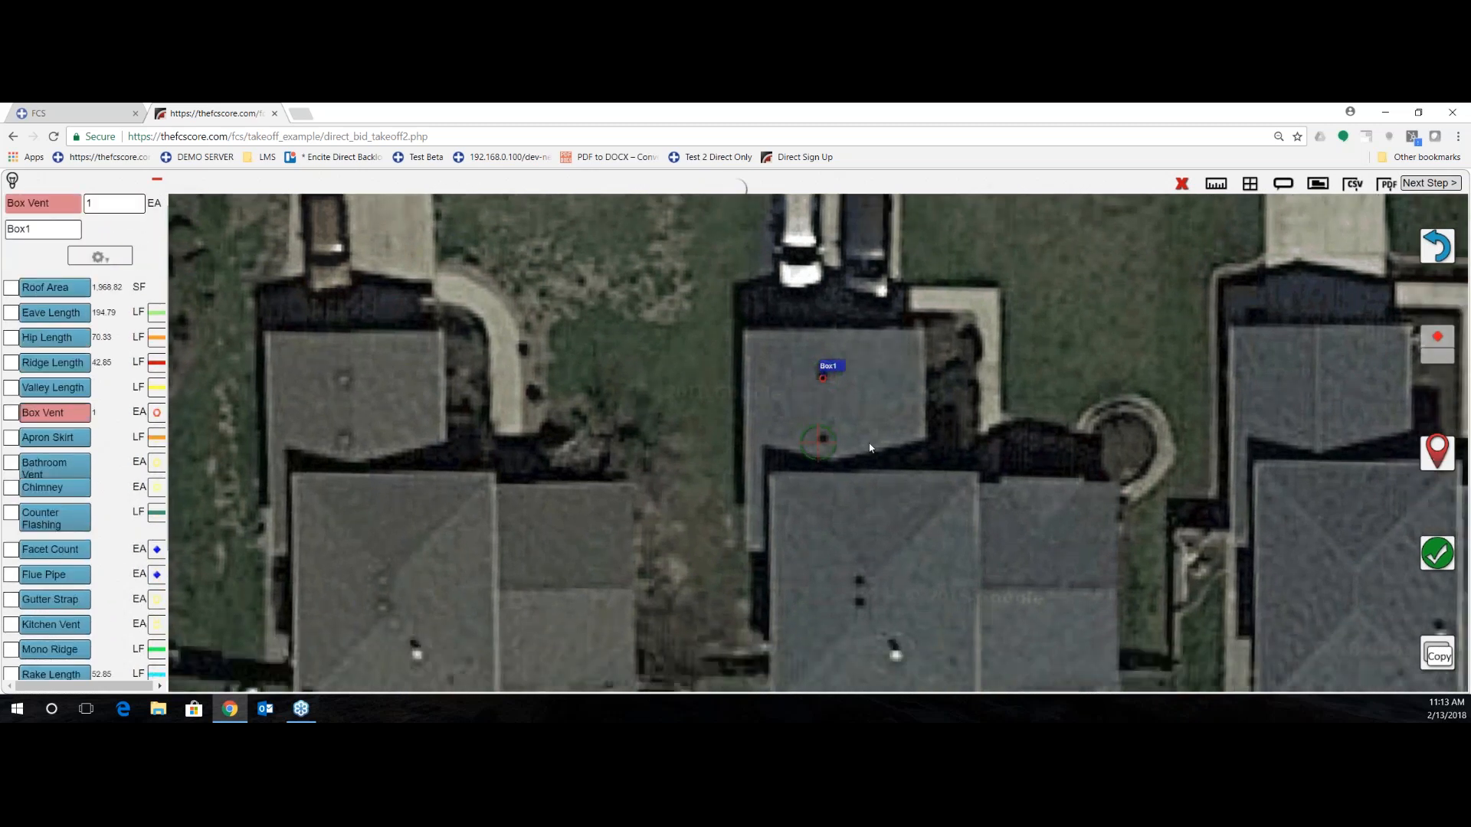
left_click(1437, 453)
- Mark the two dark vents near the centre of the main roof as Box Vent items
mouse_move(948, 554)
left_mouse_down()
mouse_move(925, 427)
mouse_move(909, 417)
left_mouse_up()
left_click(1437, 453)
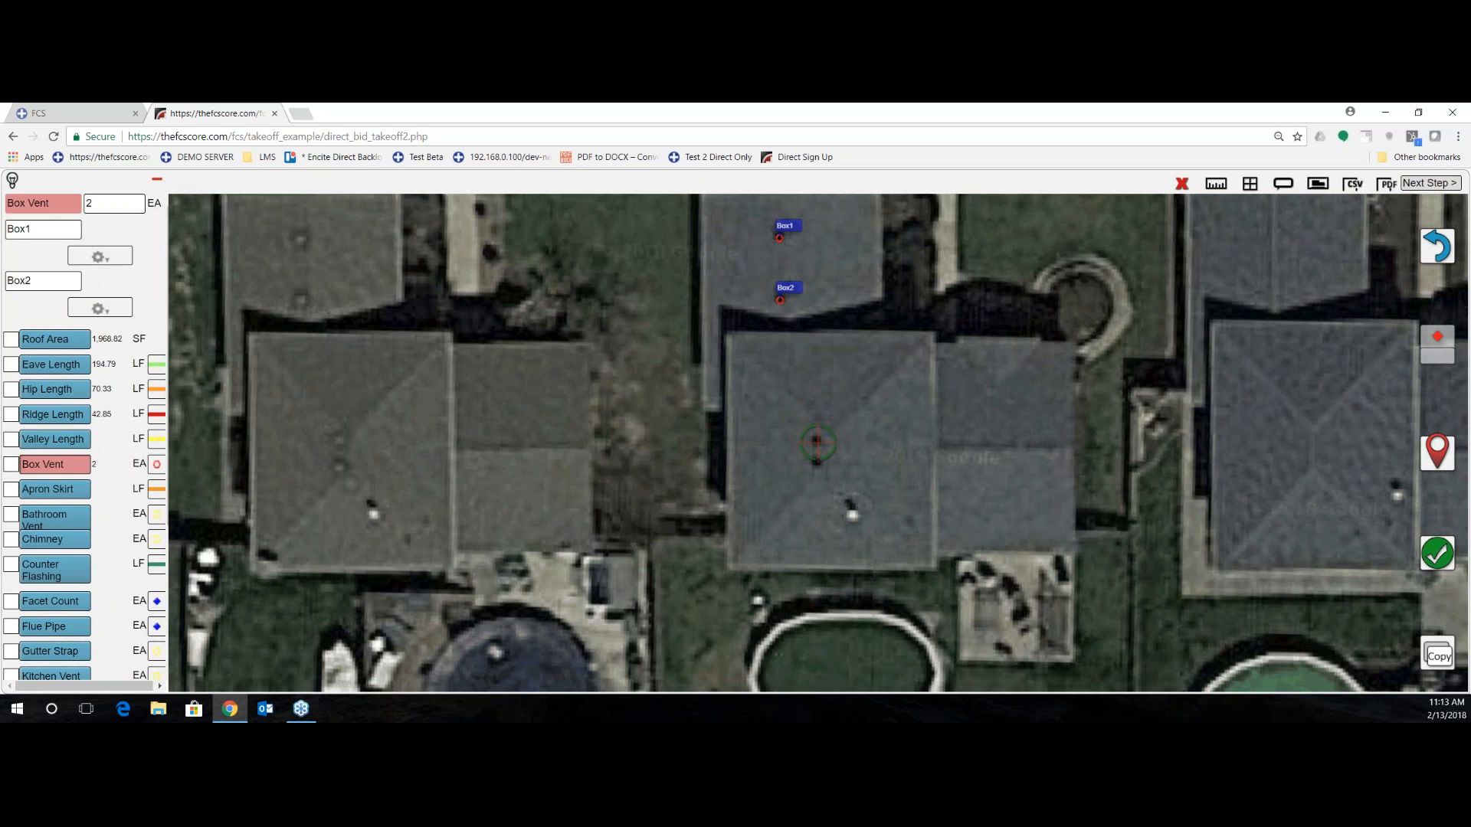
left_click_drag(1032, 493, 1028, 466)
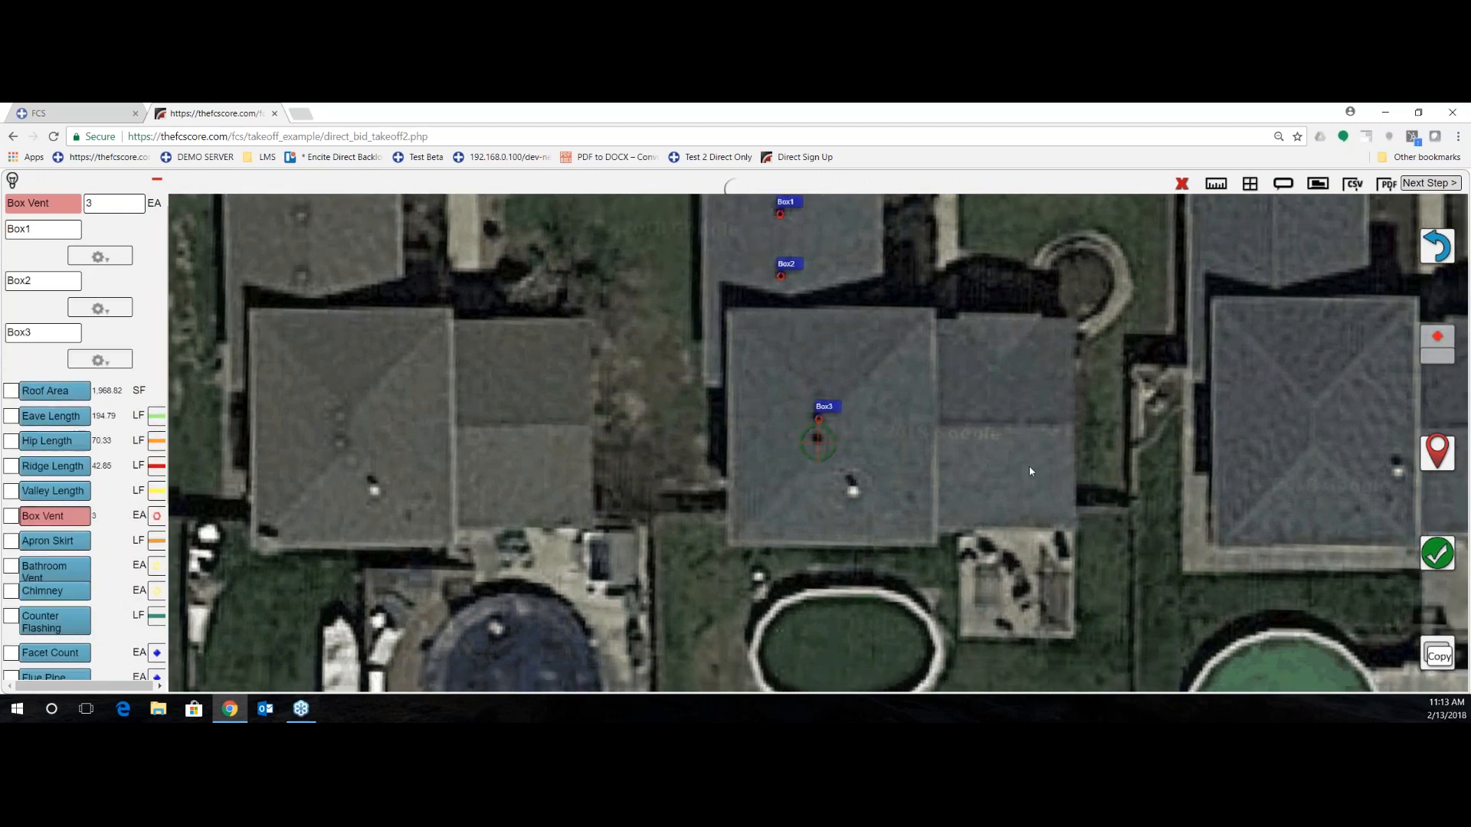
left_click(1437, 453)
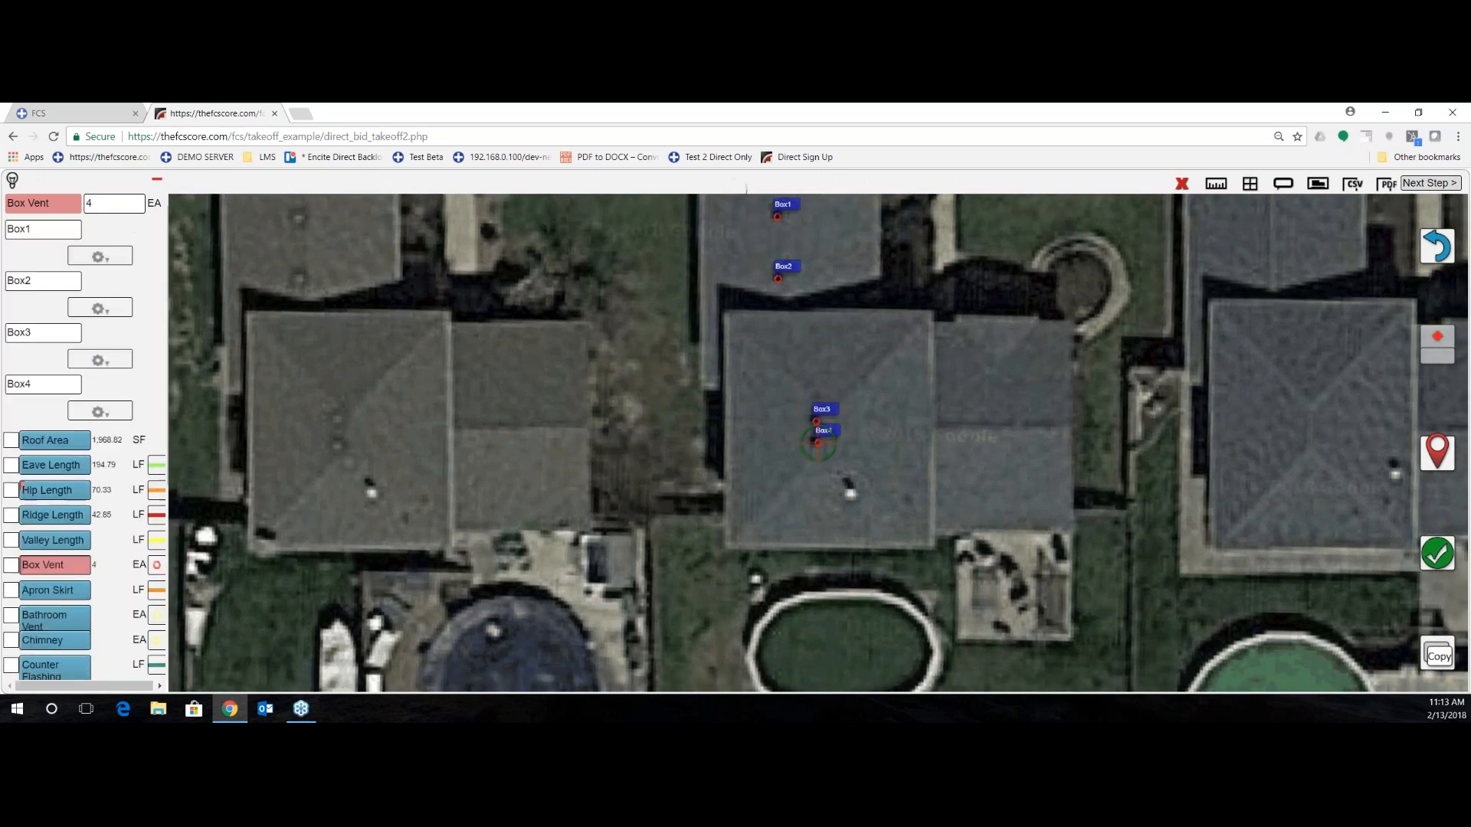
- Mark the white vent on the lower part of the main roof as a Bathroom Vent
left_click(42, 624)
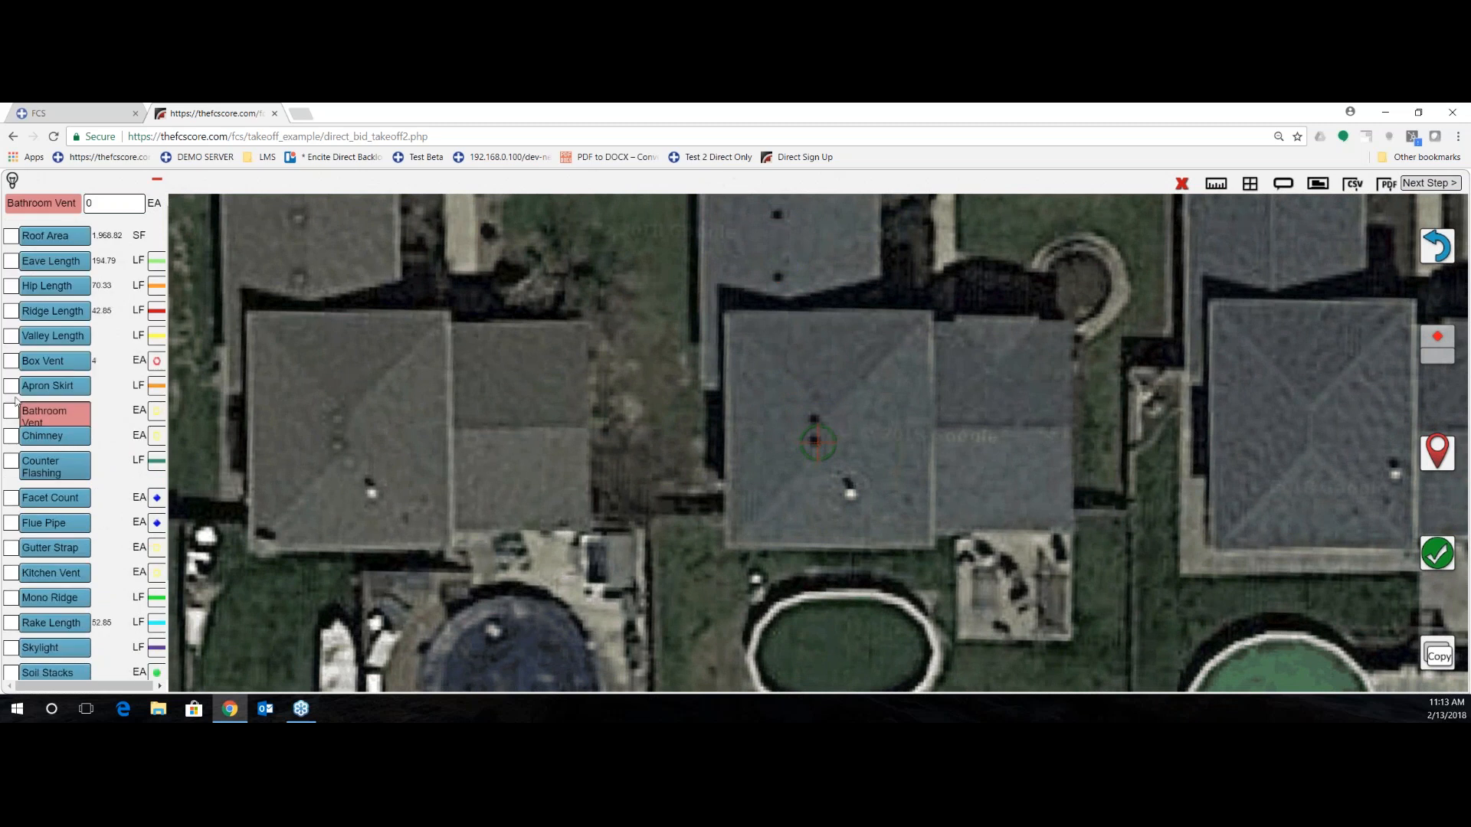
left_click_drag(578, 542, 552, 503)
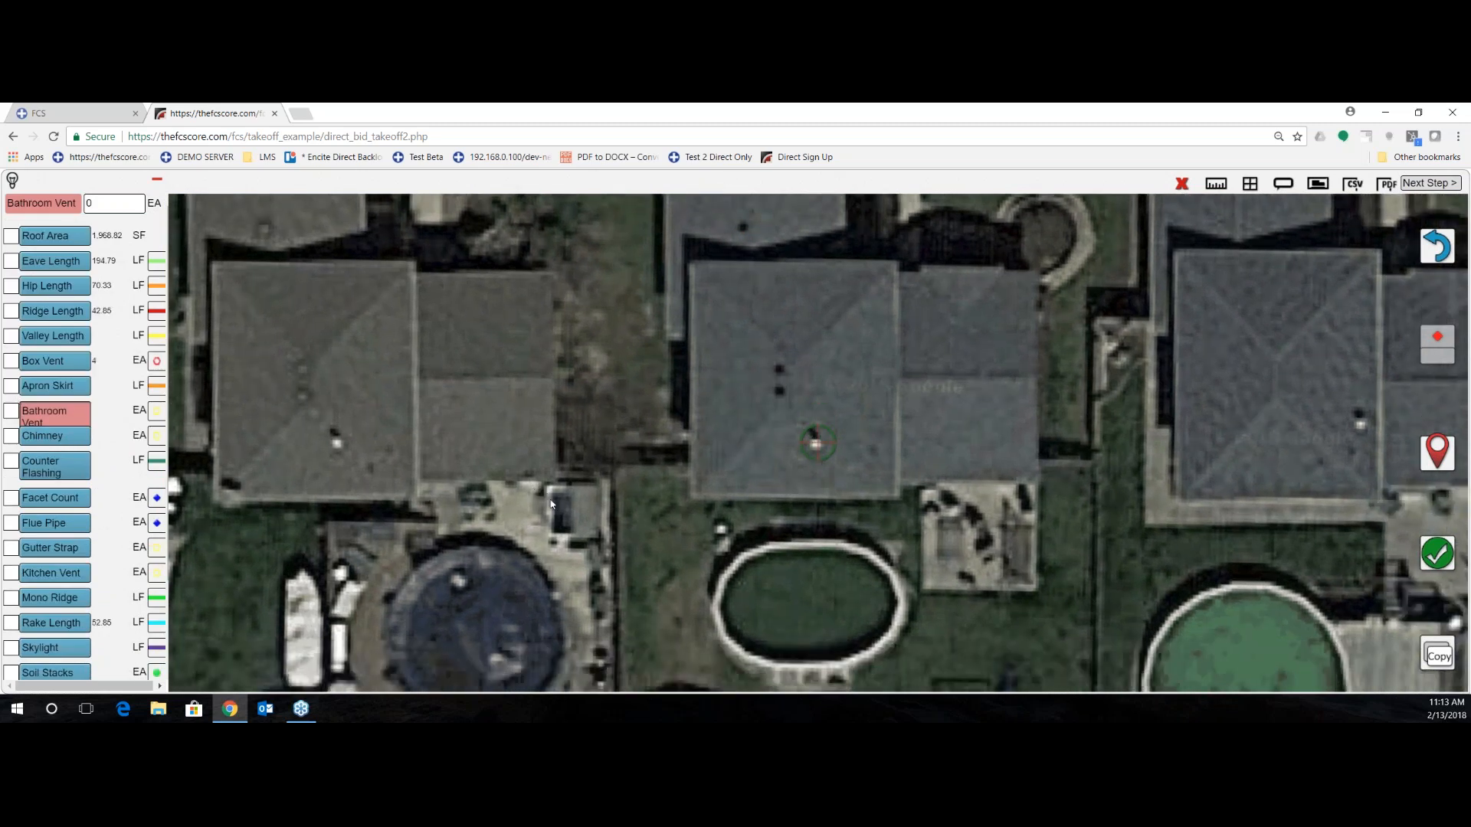
left_click(1437, 452)
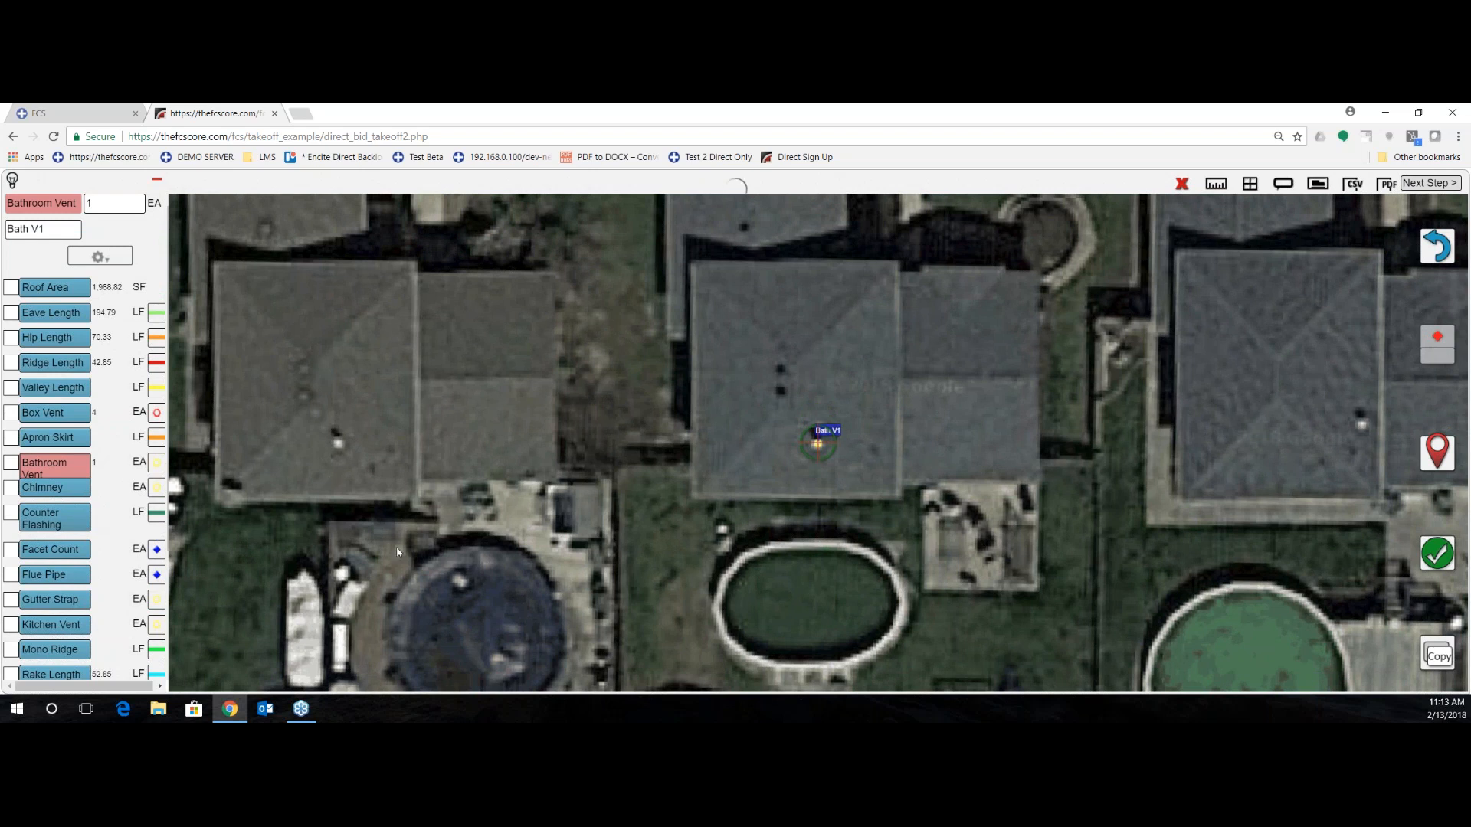
- Mark a Soil Stacks item on the main roof just above the bathroom vent
scroll(50, 459, "down", 2)
left_click(49, 563)
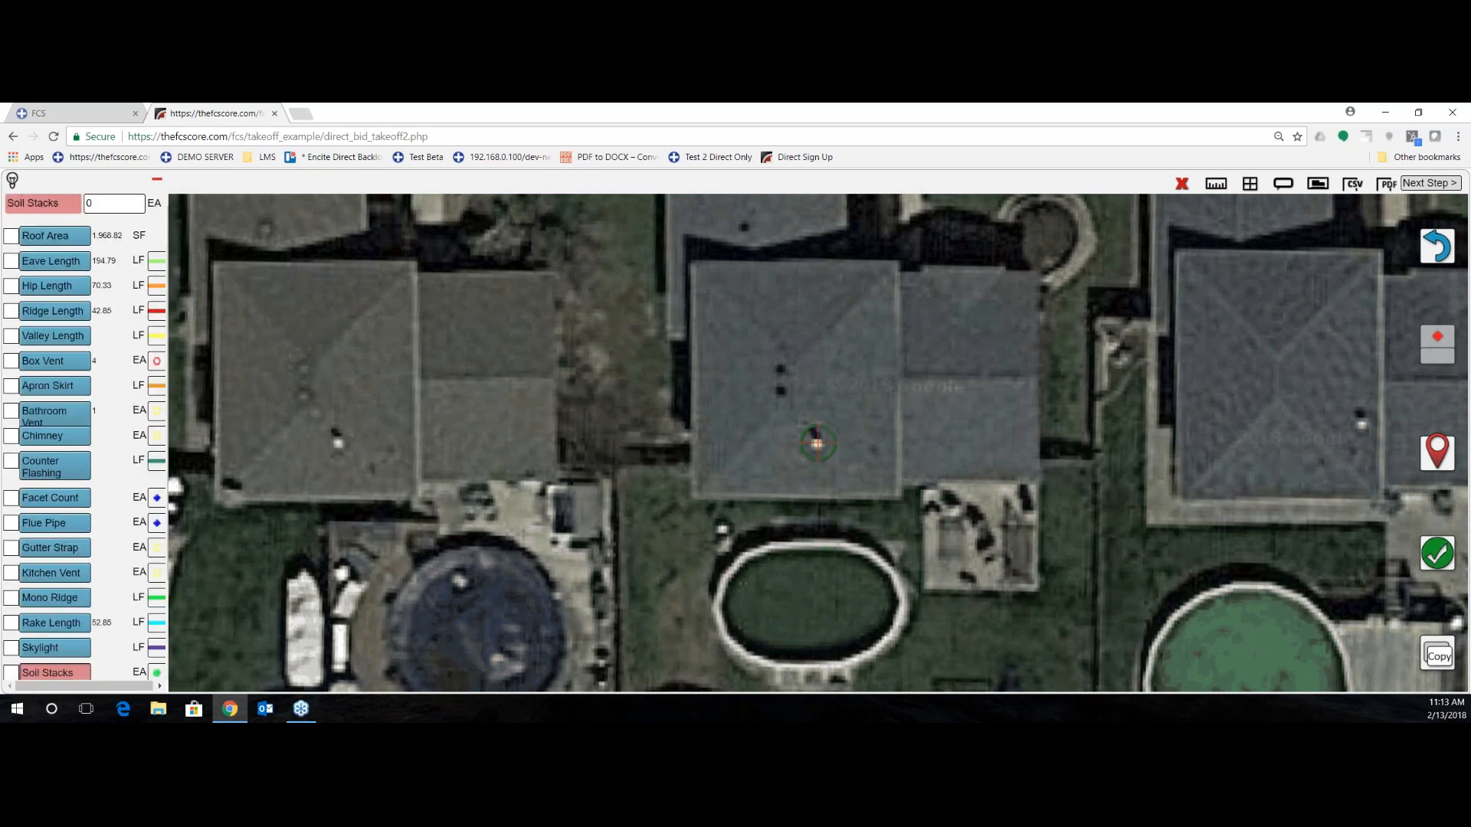
left_click_drag(887, 537, 887, 558)
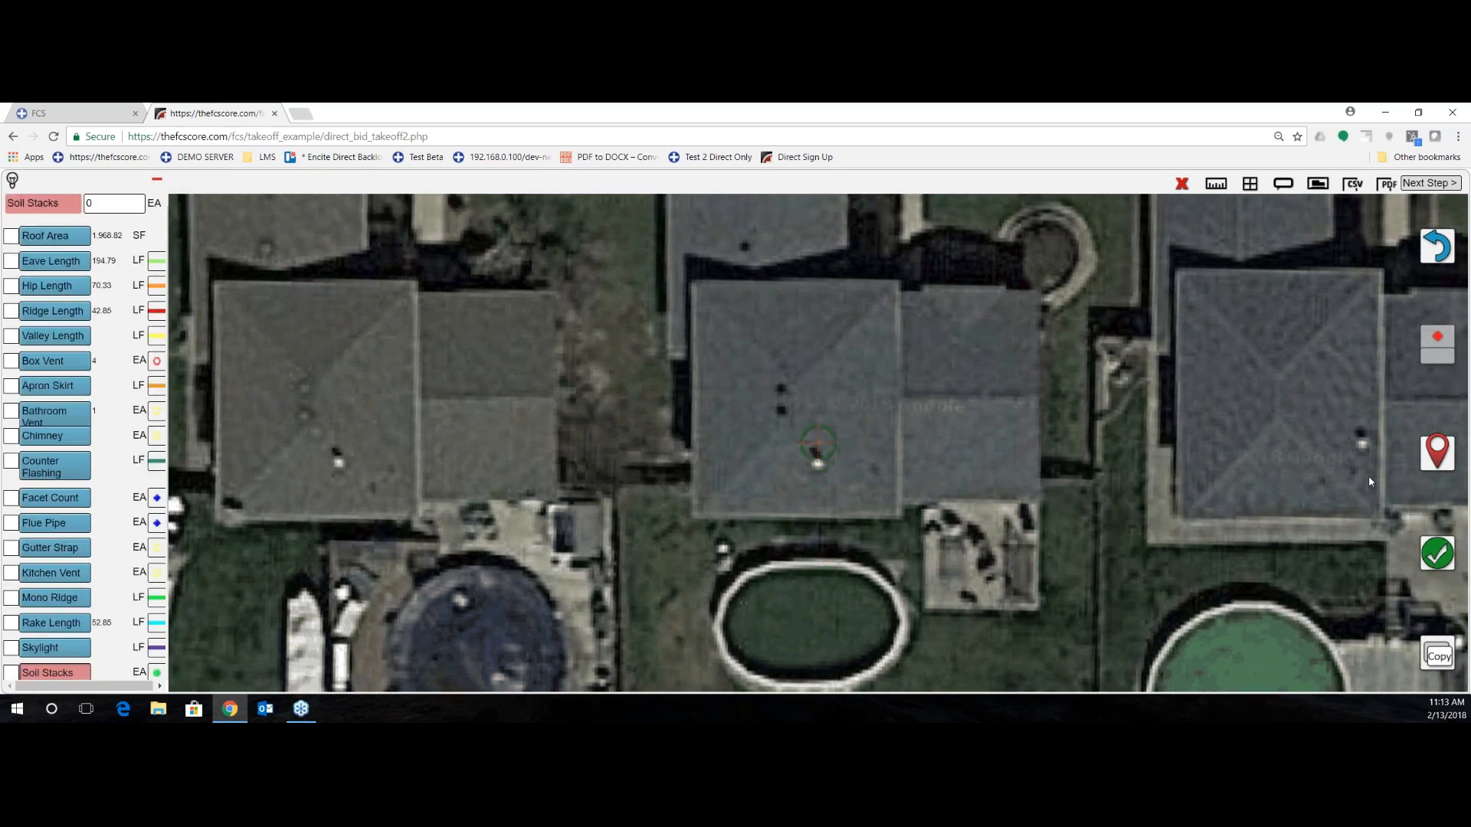
left_click(1437, 452)
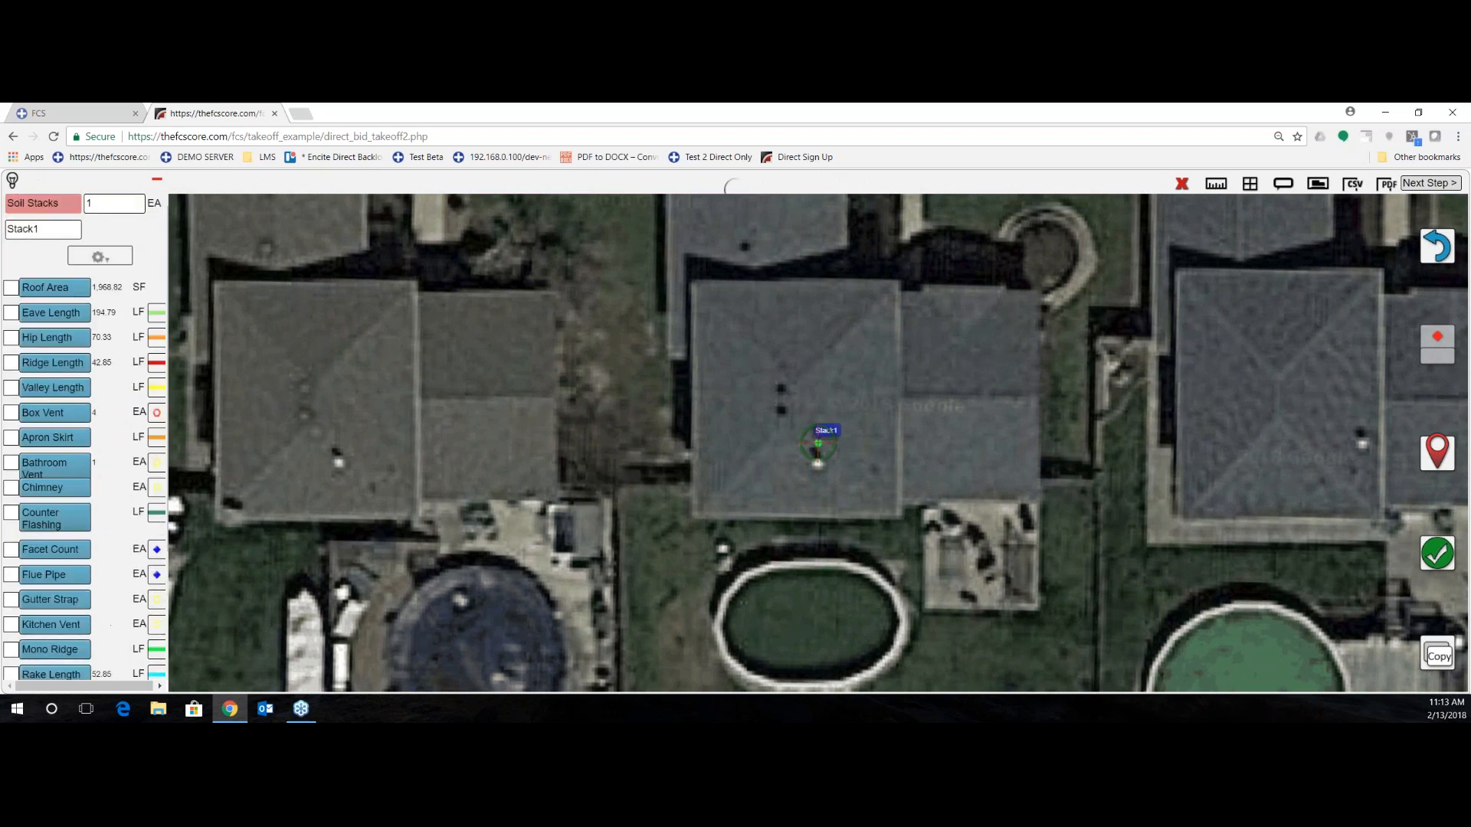
- Measure the V-shaped valley between the two door eaves on the right-hand section as one Valley Length of two lines, about 8.8 LF each
left_click_drag(578, 384, 500, 510)
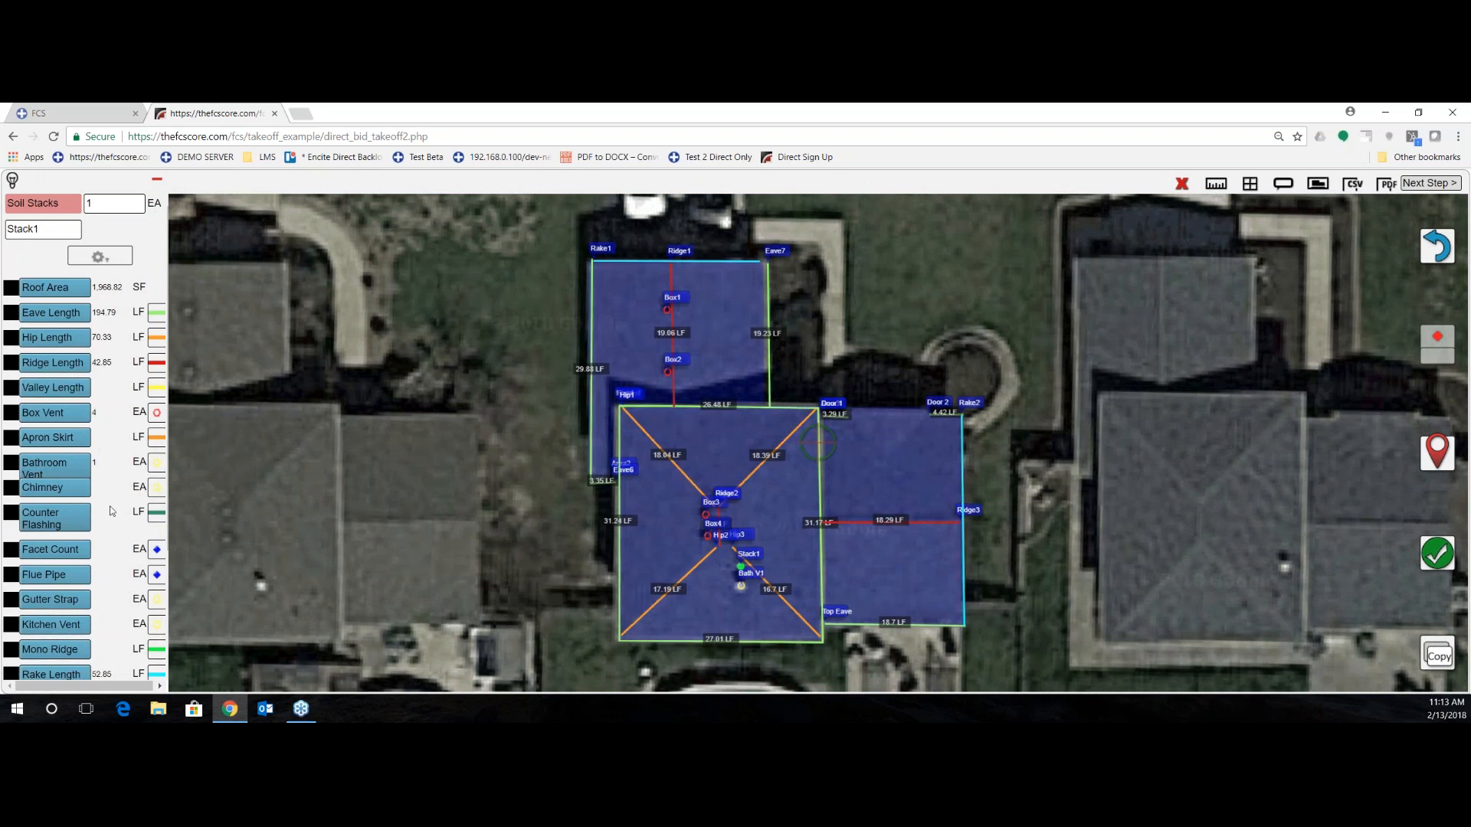
scroll(111, 509, "down", 3)
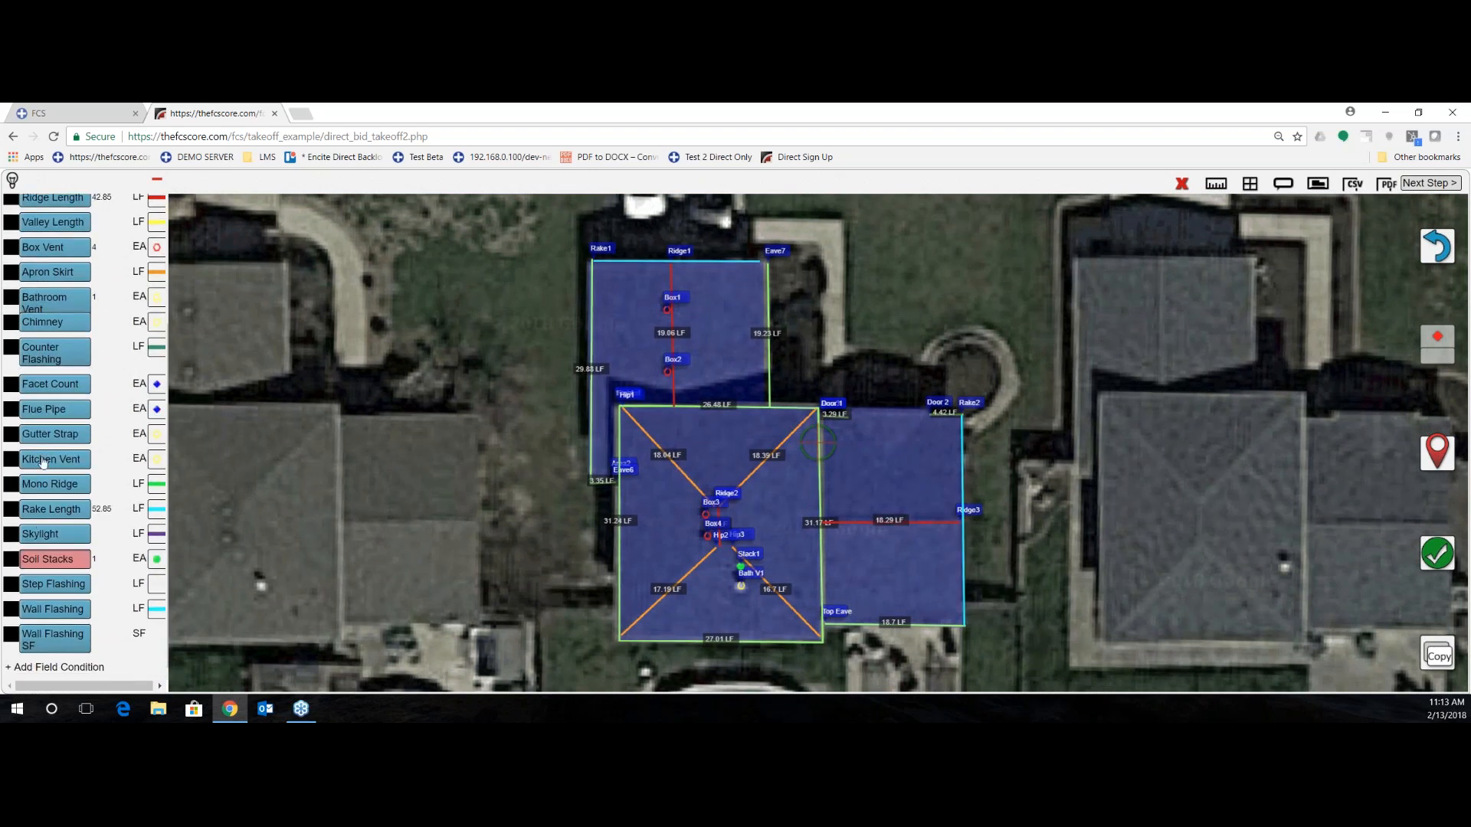
scroll(42, 520, "up", 3)
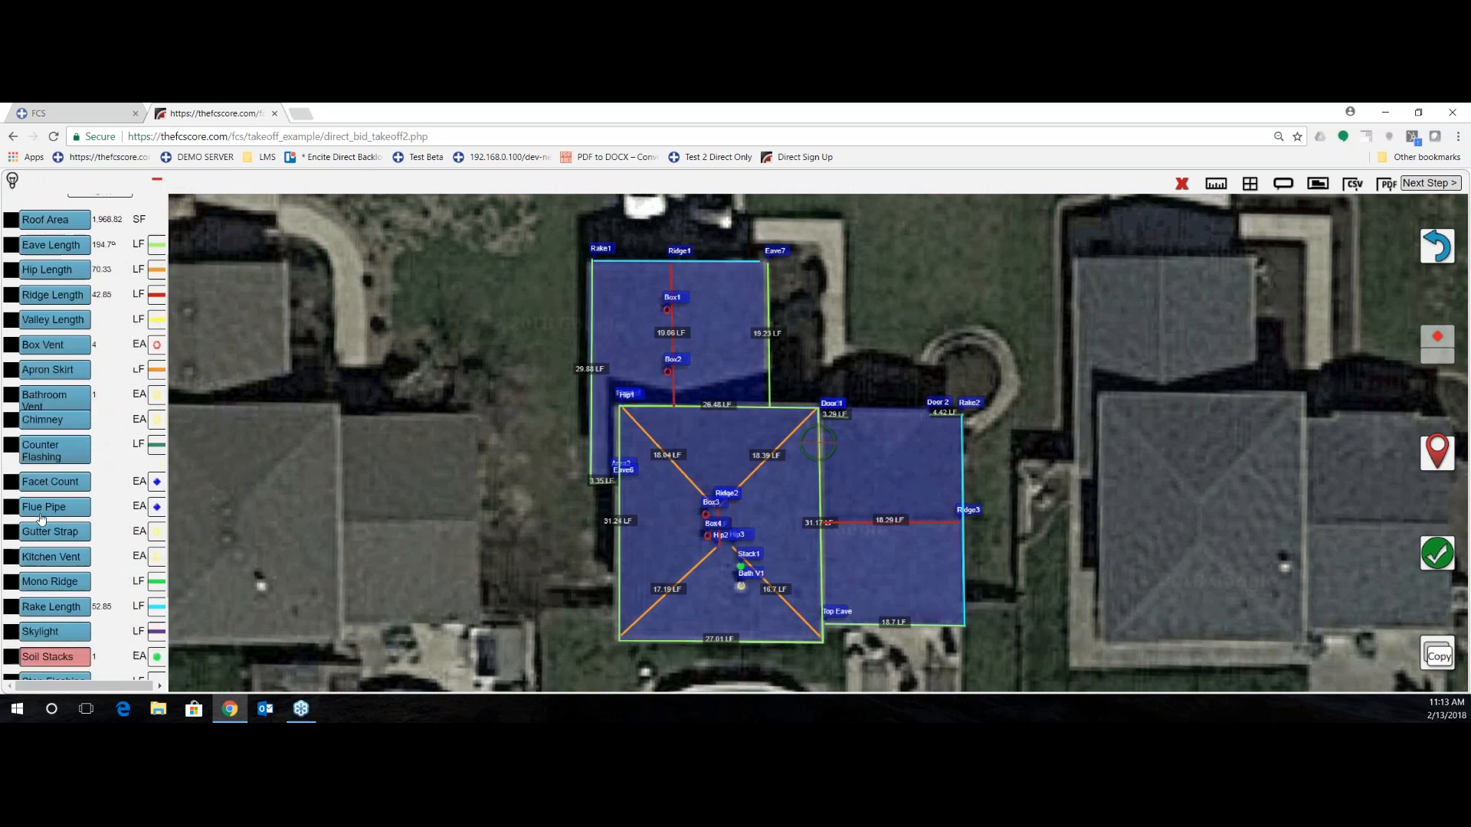
left_click(47, 389)
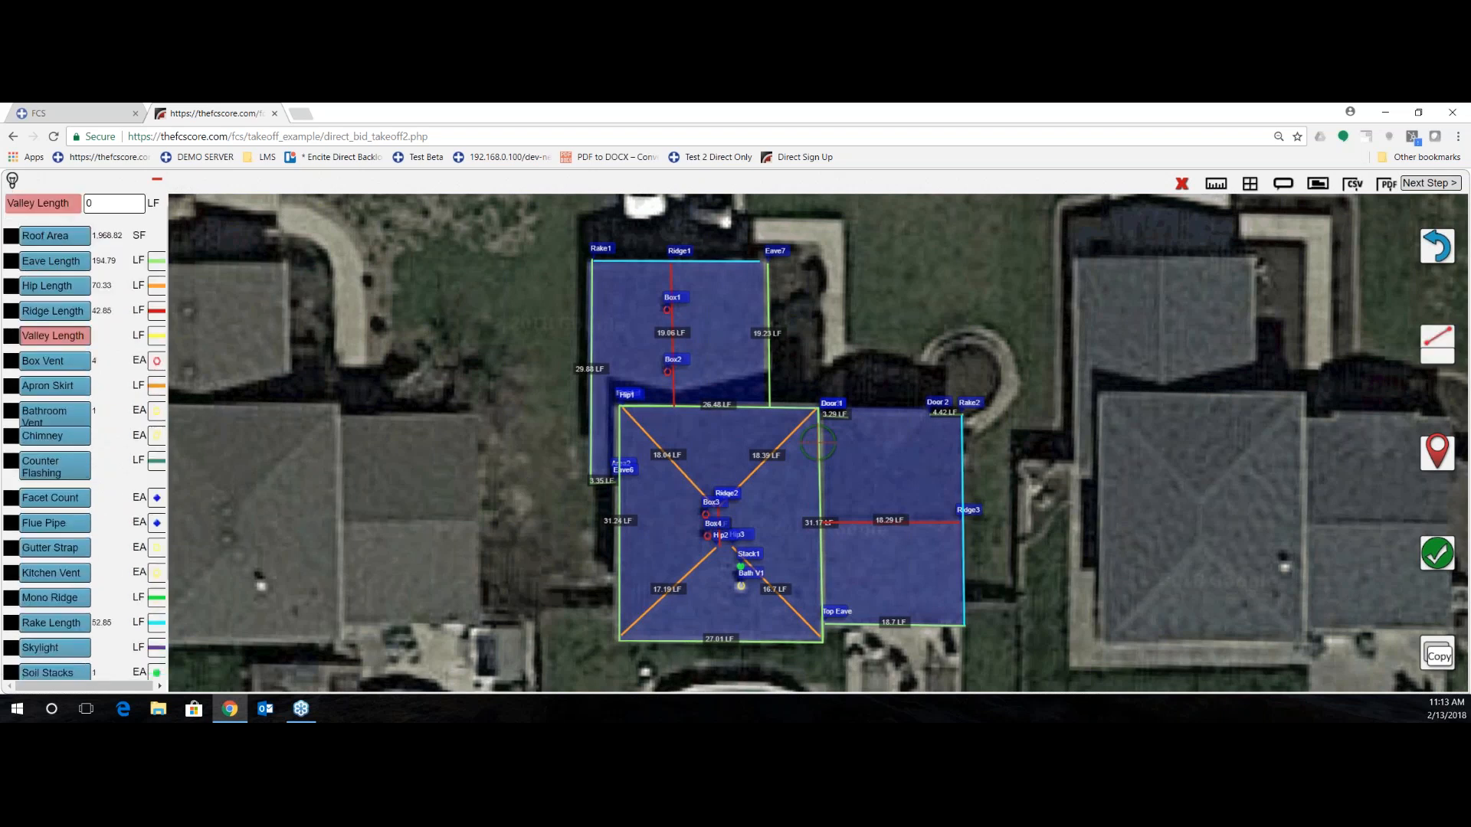
left_click(13, 181)
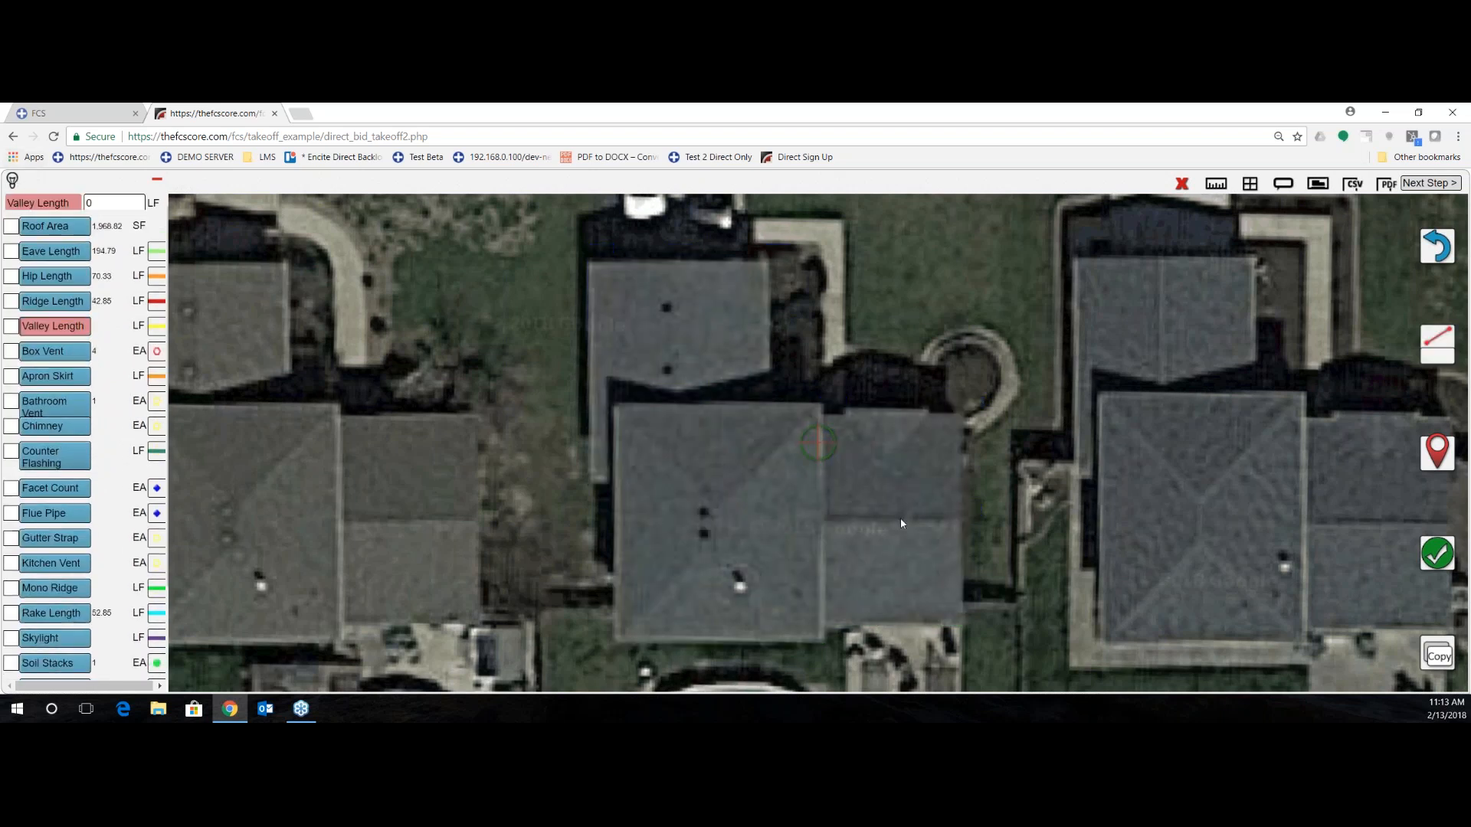
mouse_move(892, 520)
left_mouse_down()
mouse_move(863, 528)
mouse_move(866, 545)
left_mouse_up()
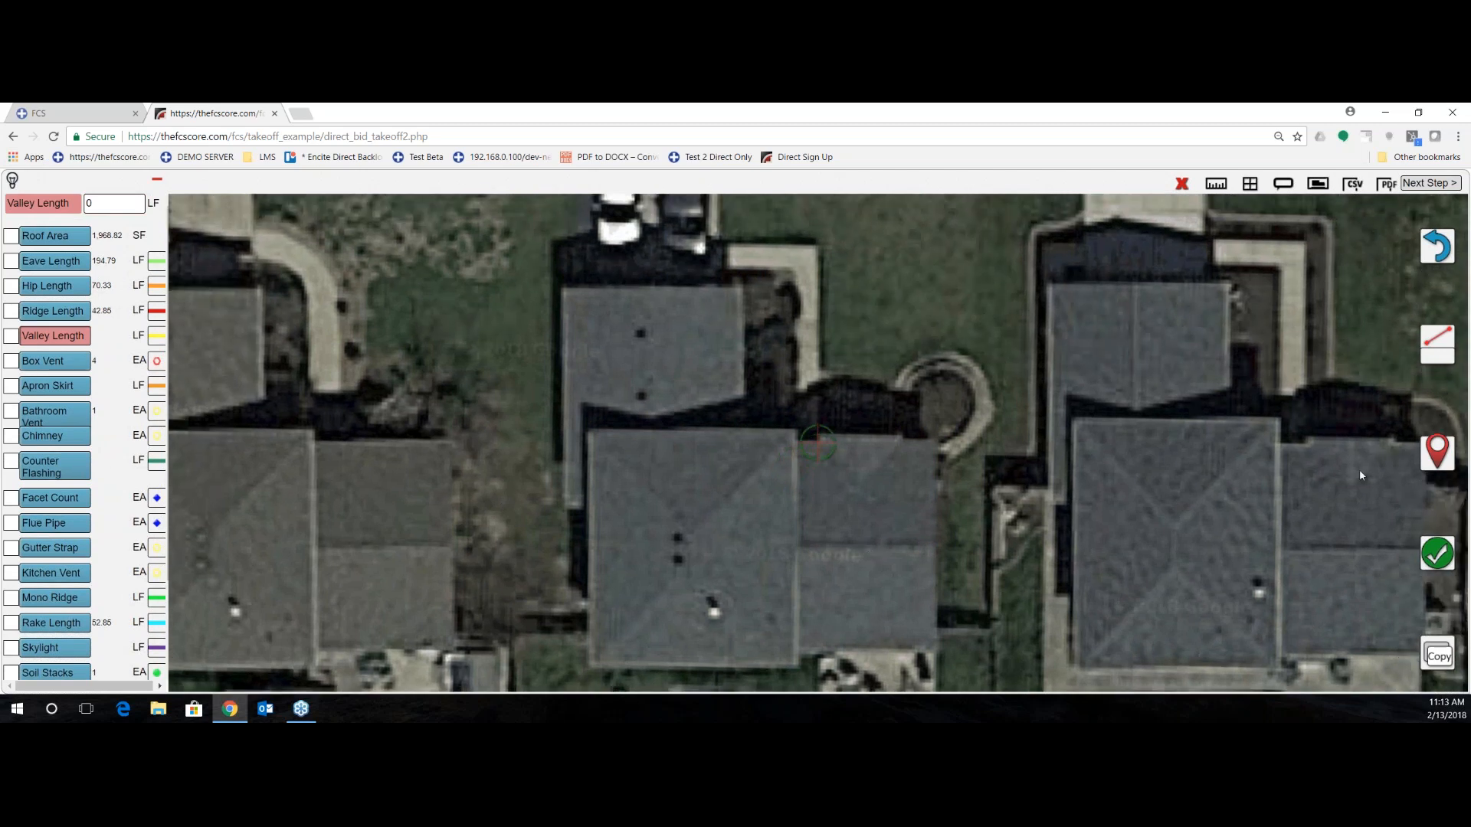
left_click(1437, 458)
mouse_move(1202, 521)
left_mouse_down()
mouse_move(1161, 469)
mouse_move(1109, 506)
left_mouse_up()
left_click(1437, 456)
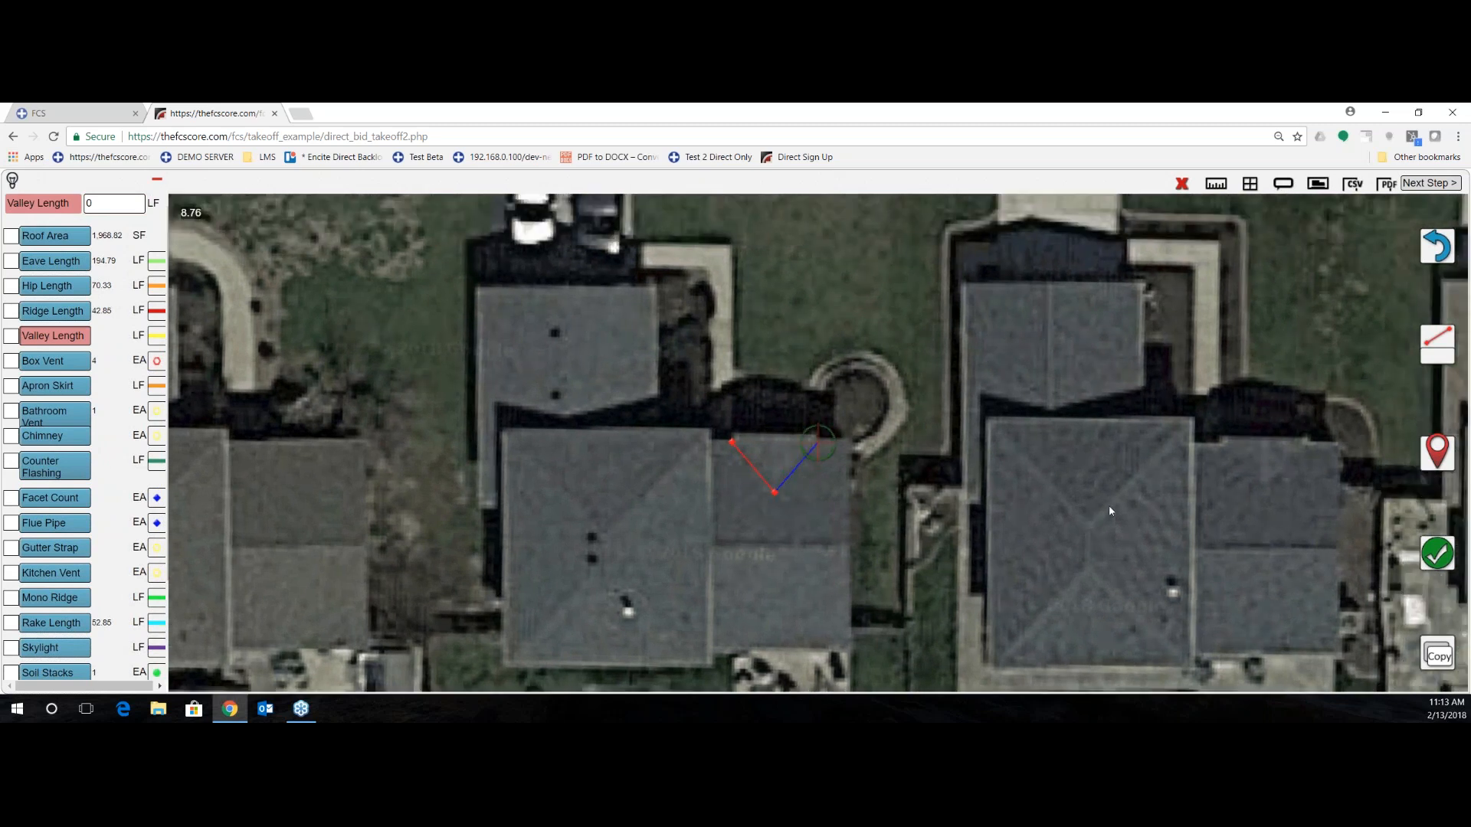
left_click(1437, 457)
left_click(1427, 556)
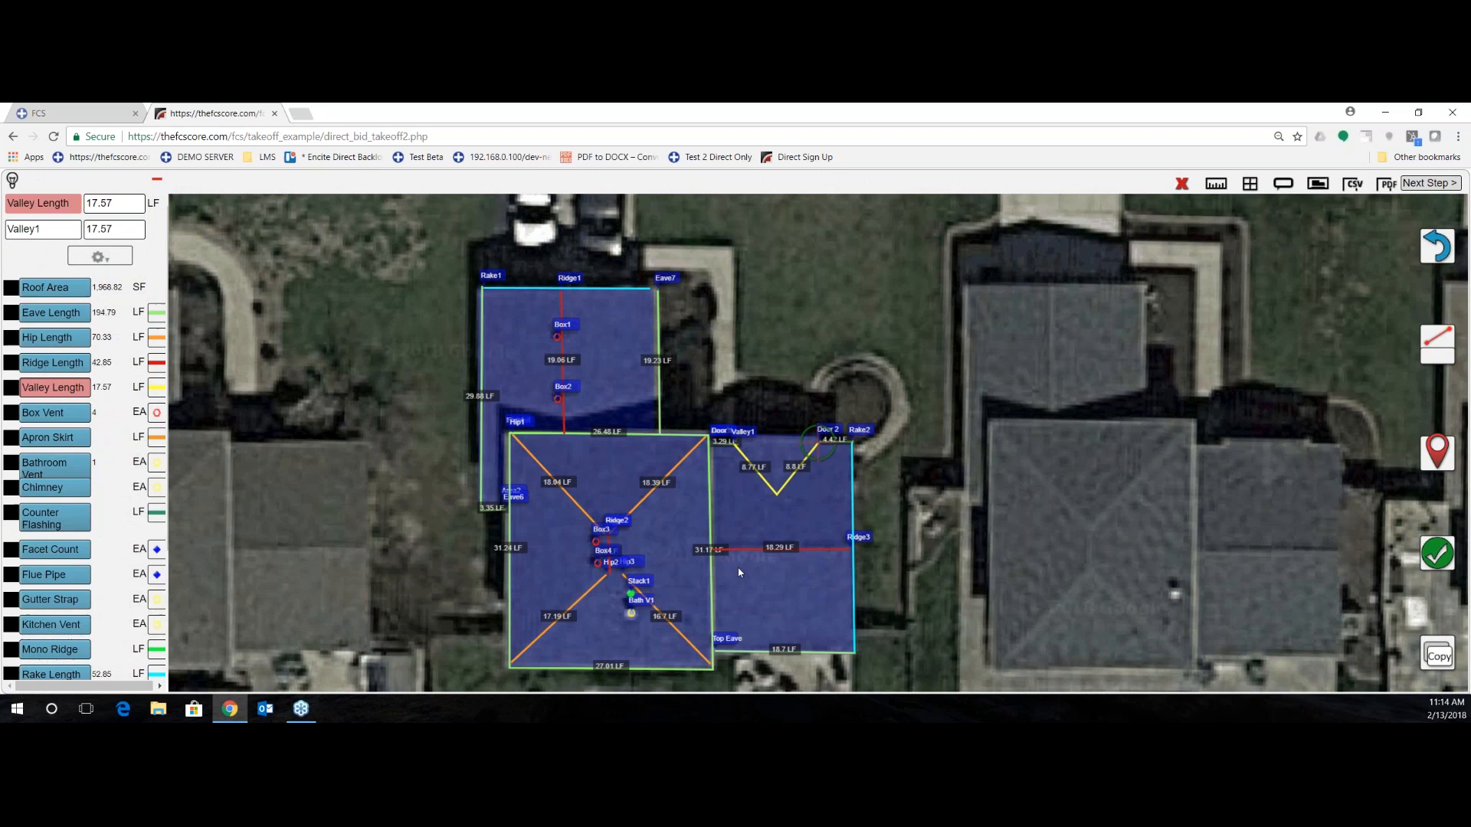
- Measure a Ridge Length of about 7.21 LF between the valley's point and the eave edge on the right-hand roof section
left_click(47, 364)
left_click_drag(752, 468, 793, 471)
left_click_drag(1276, 501, 1279, 462)
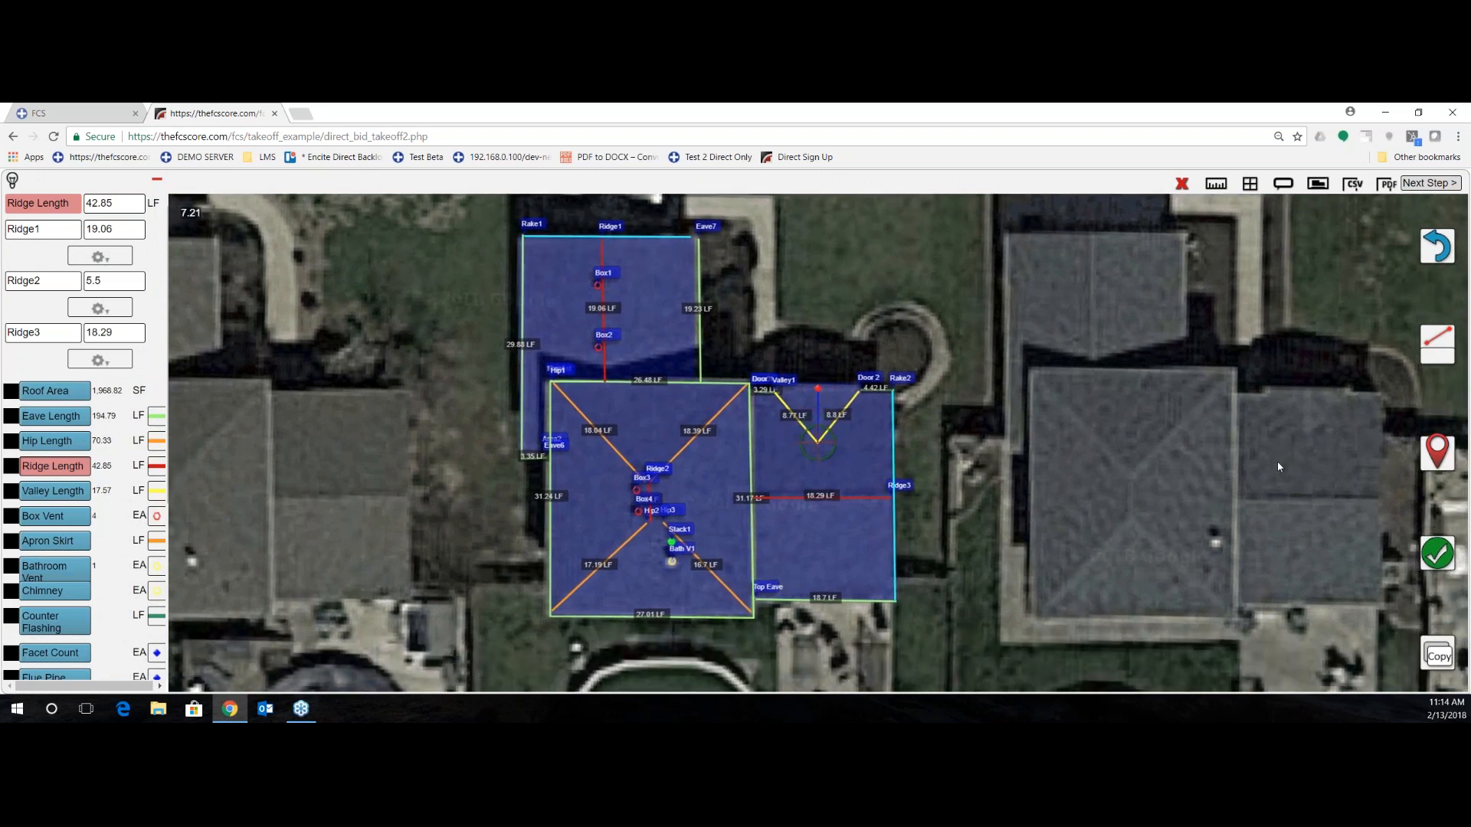
left_click(1437, 453)
left_click(1437, 553)
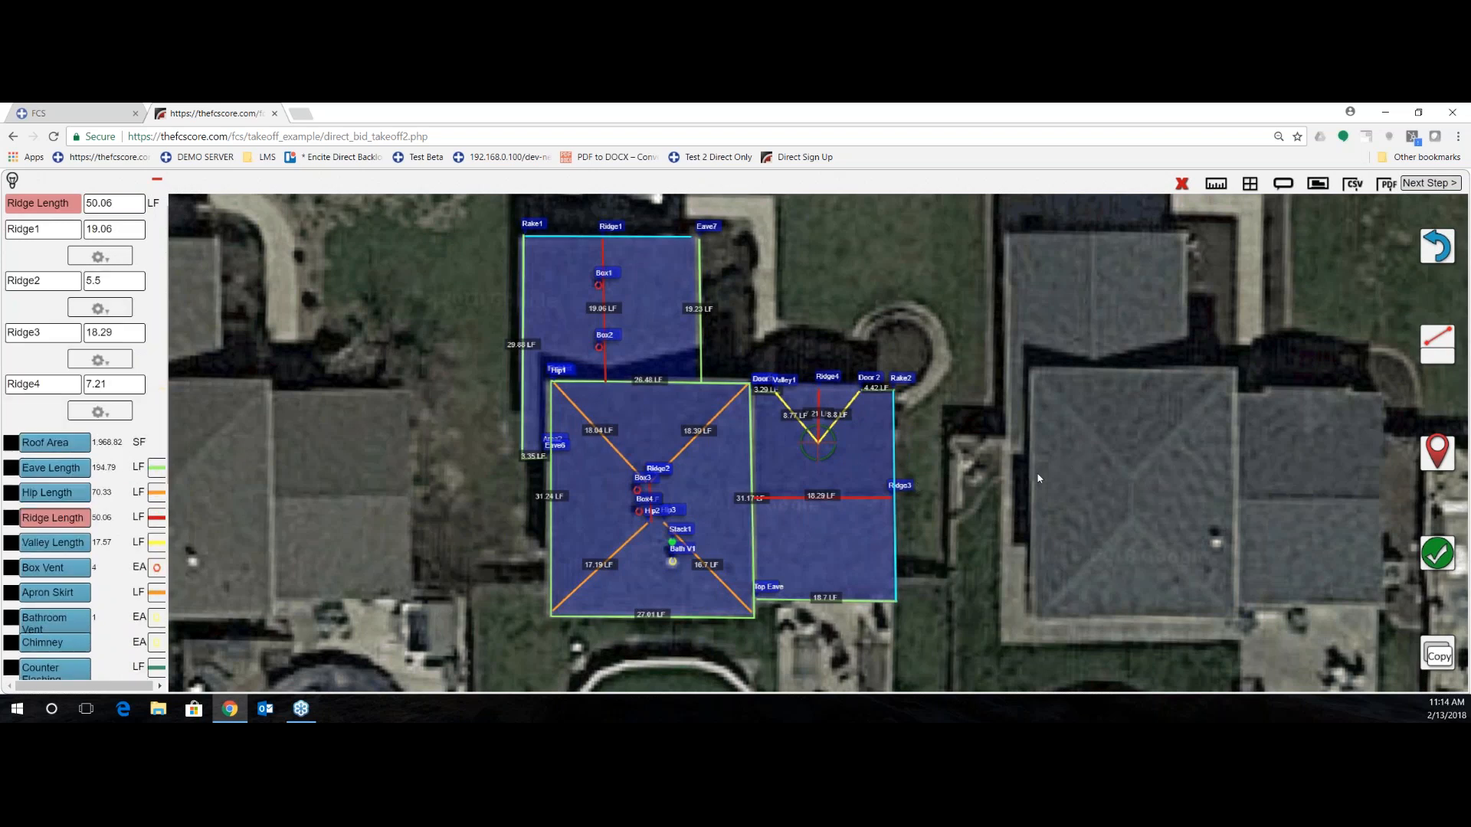
- Frame the whole measured roof within the capture area, keep the satellite background shown, and capture the drawing as a PDF
scroll(1041, 477, "down", 1)
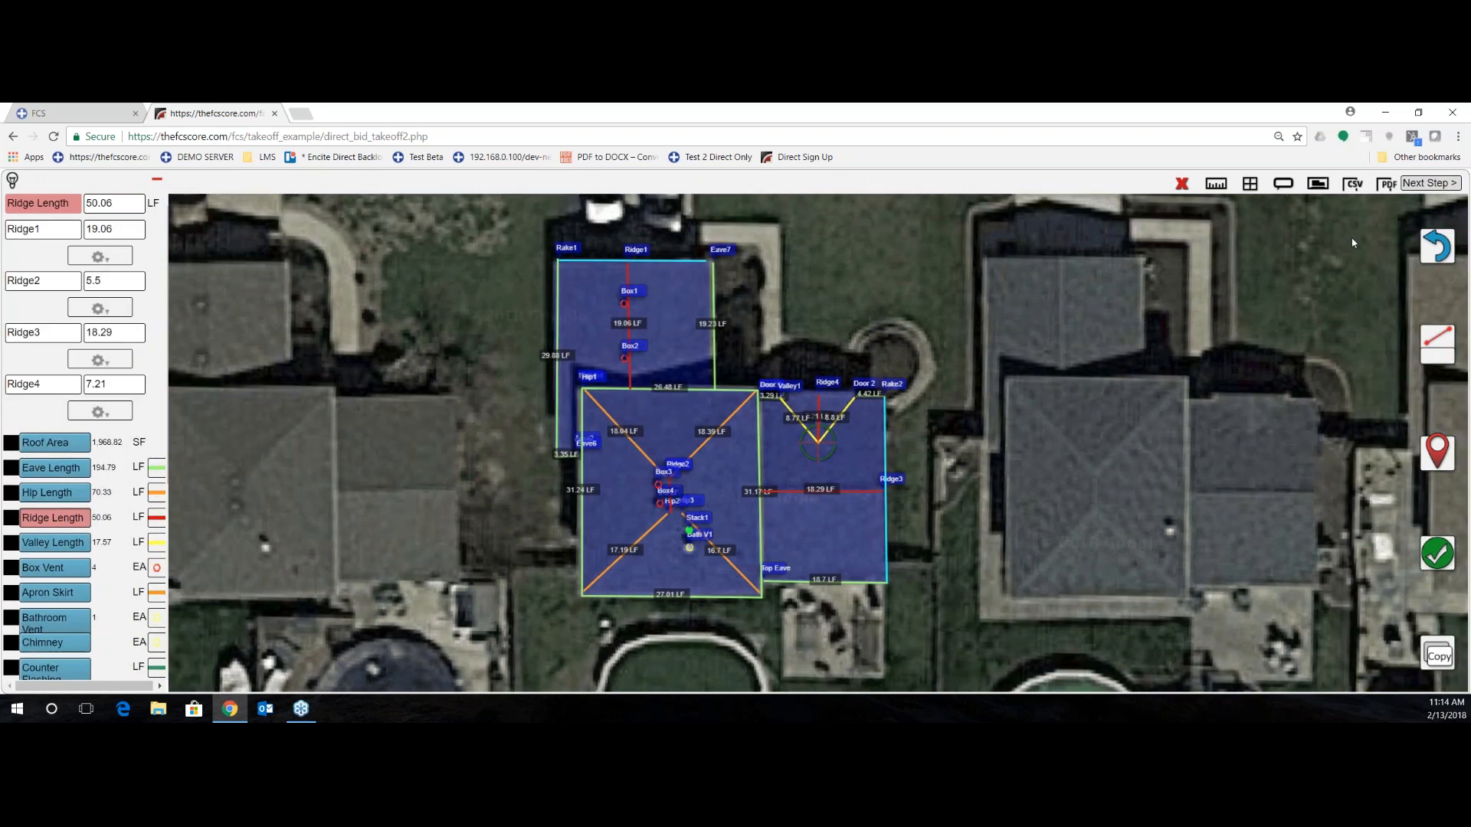
left_click(1421, 183)
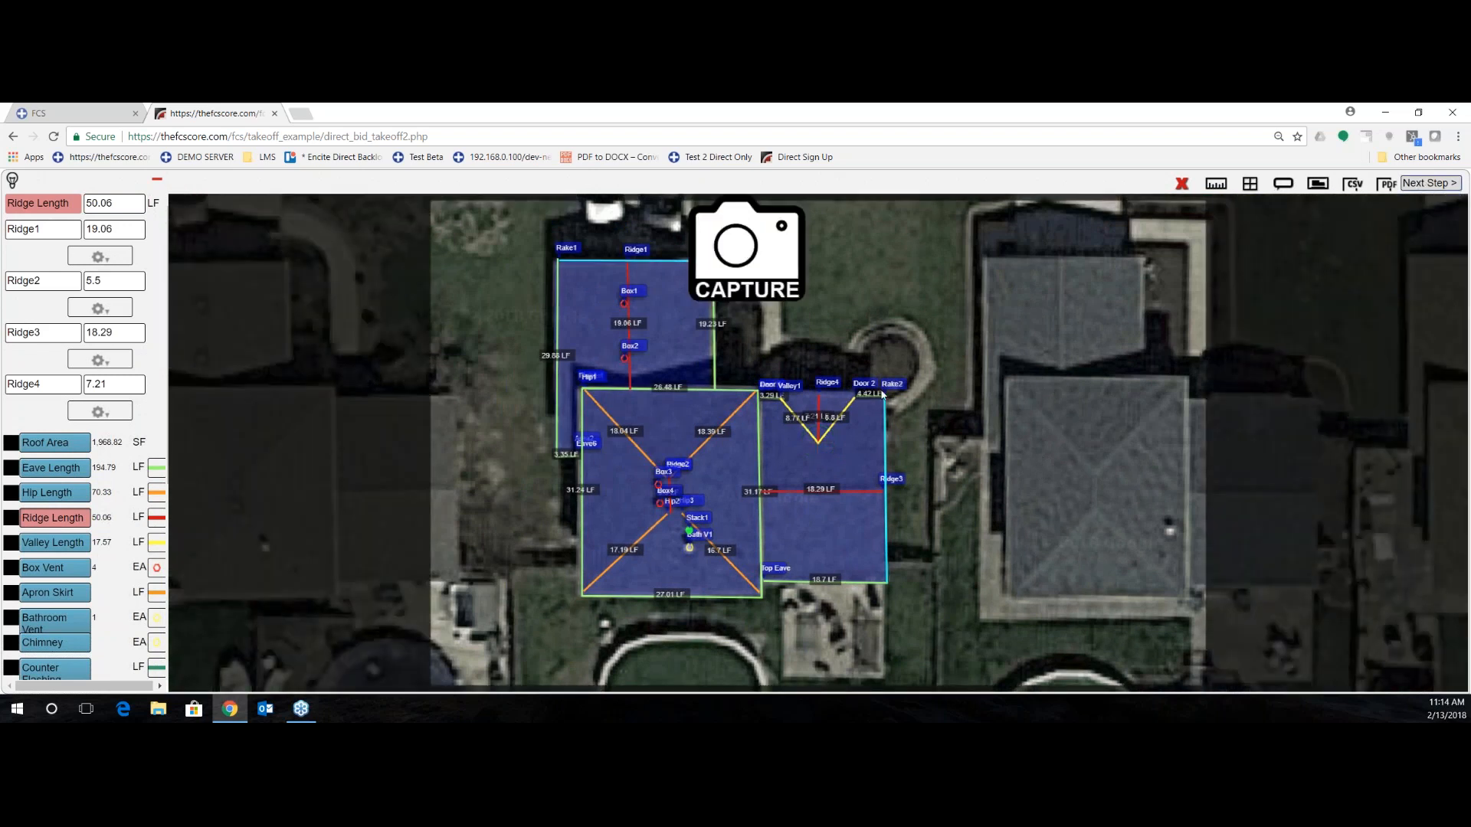
left_click_drag(883, 395, 987, 465)
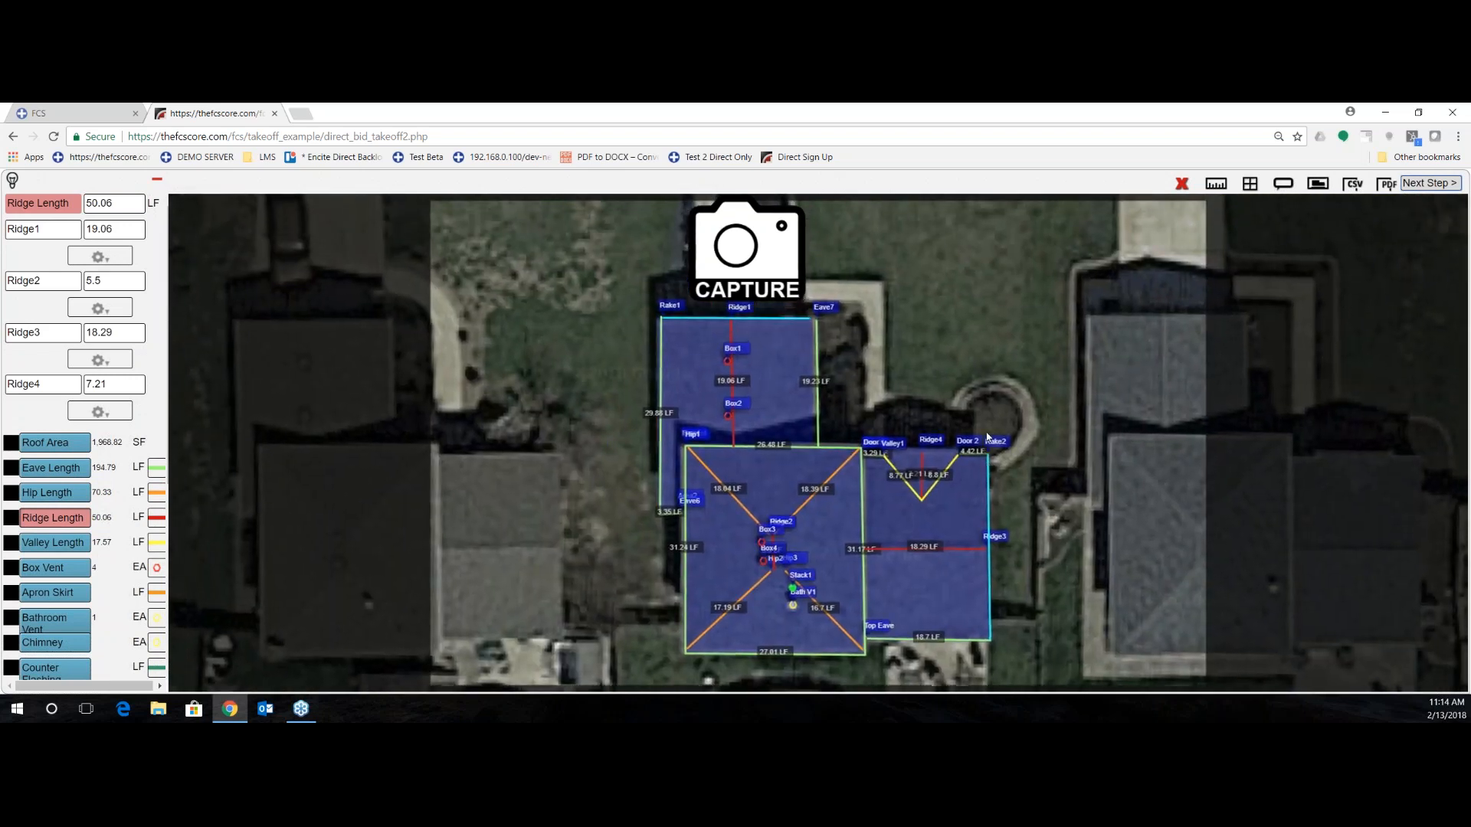
left_click(1318, 185)
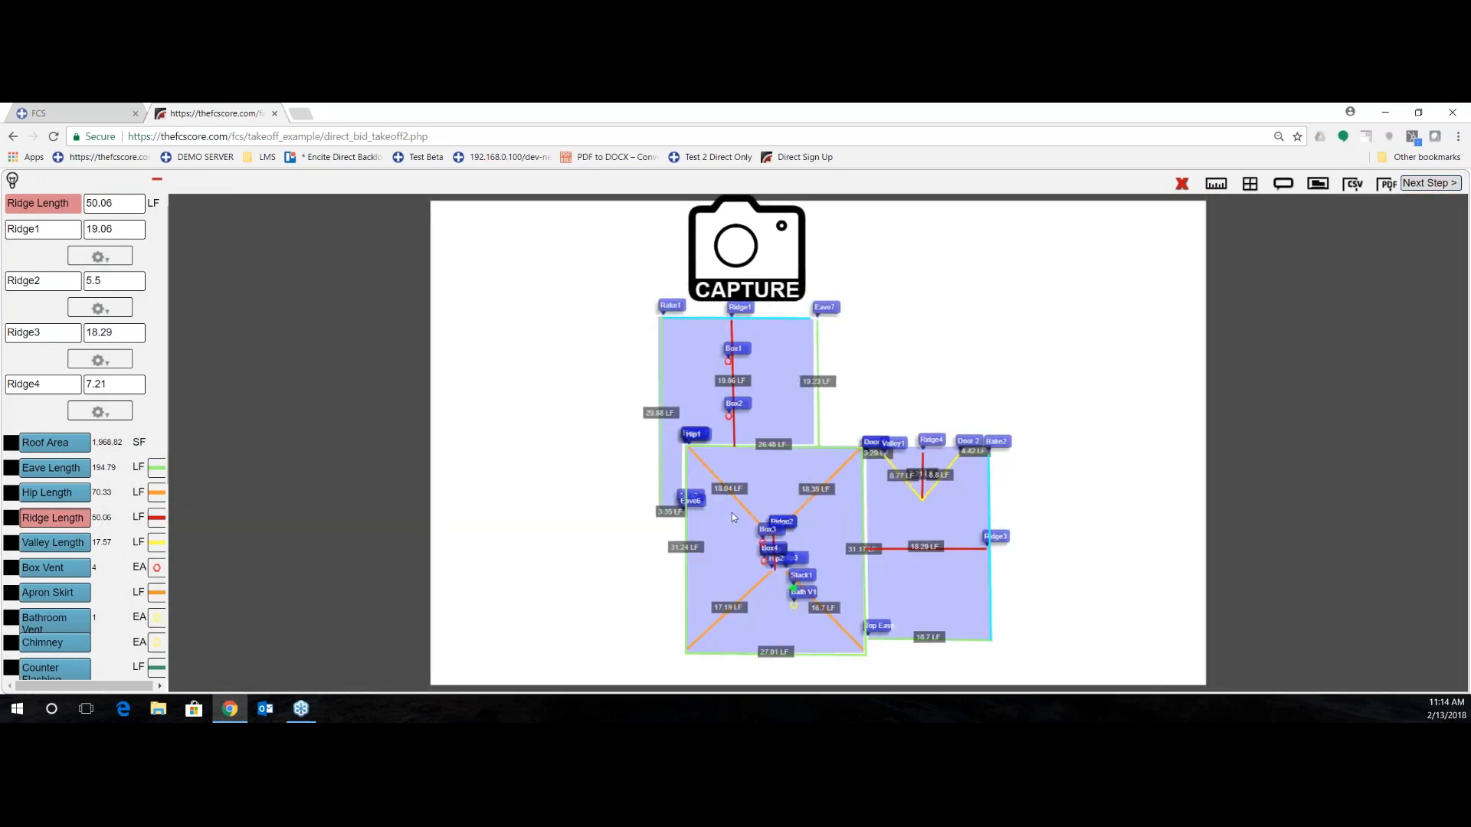
left_click(1318, 185)
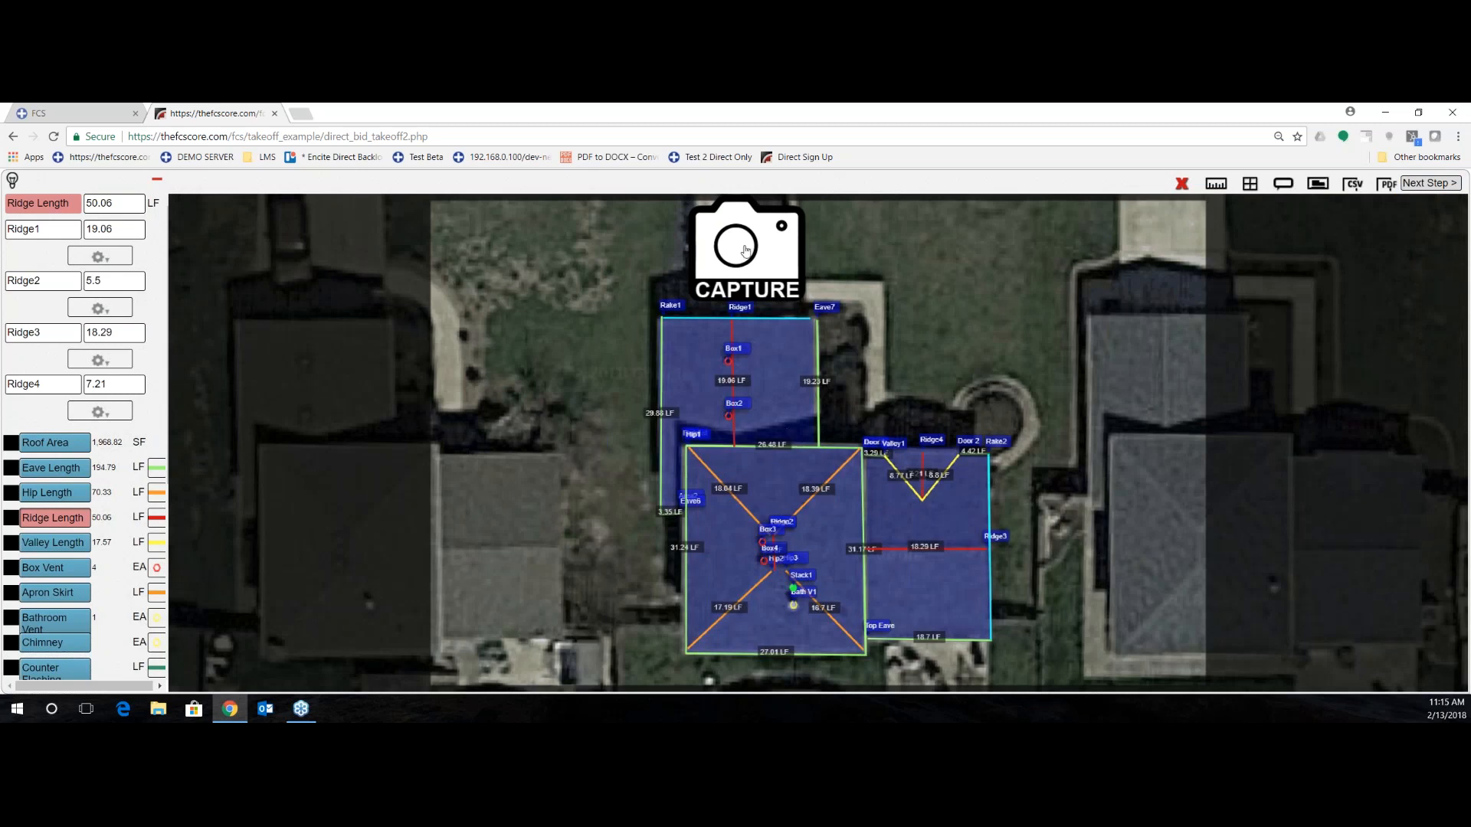
left_click(745, 250)
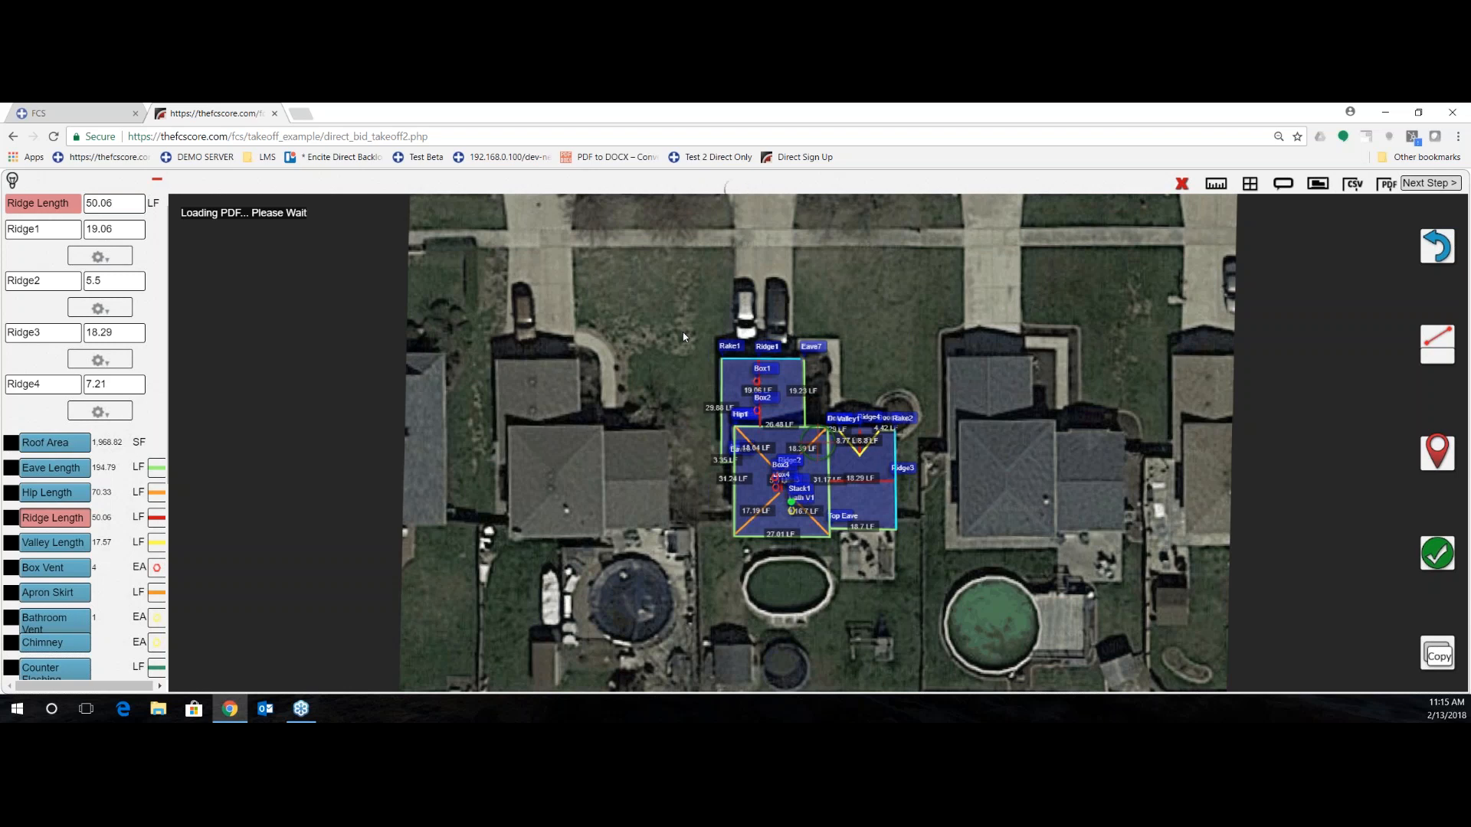
- Review the saved Drawing and Details PDFs, and return to the takeoff
left_click(312, 213)
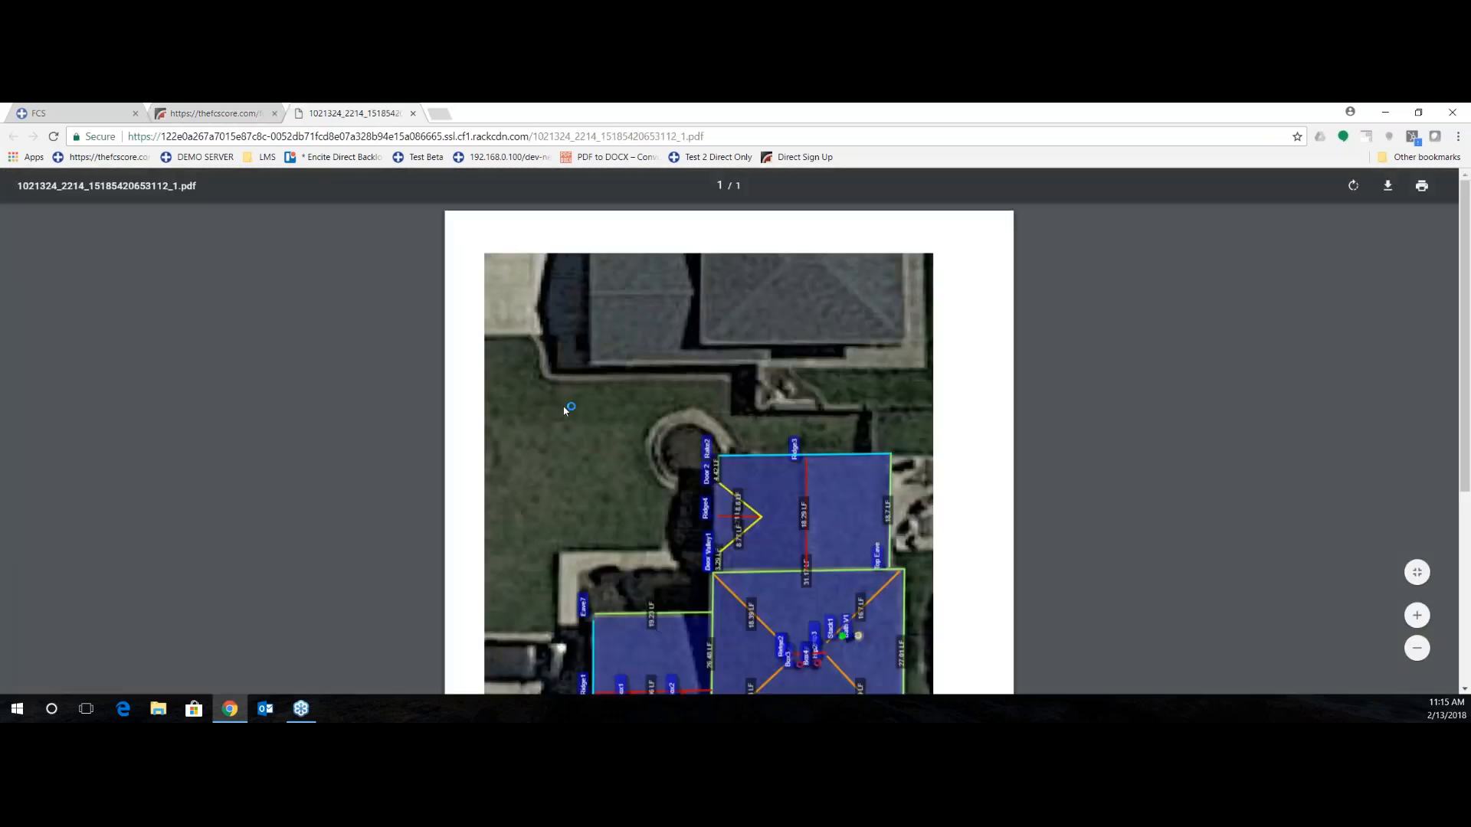
scroll(563, 411, "down", 3)
scroll(565, 411, "up", 2)
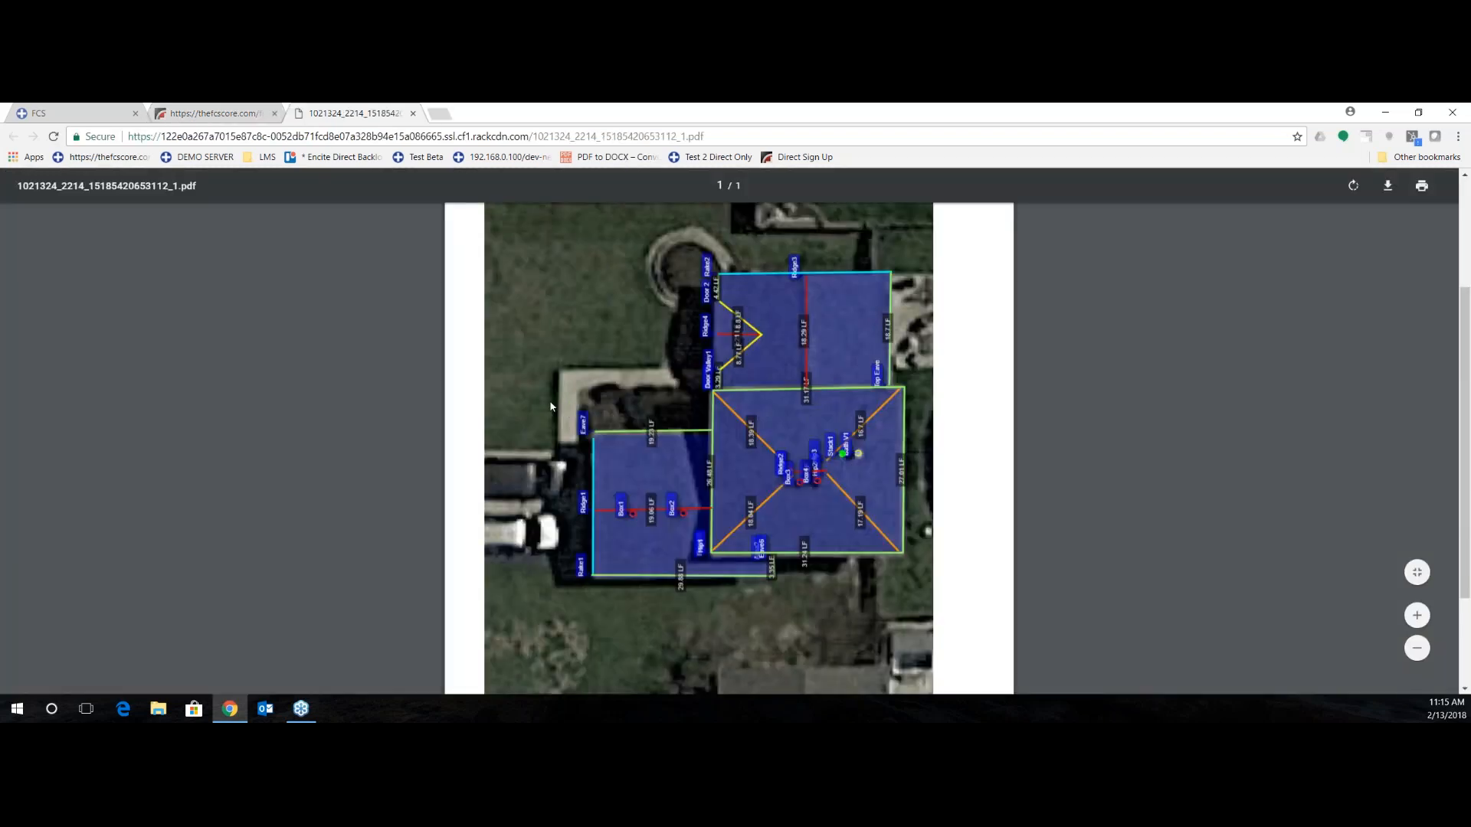
left_click(174, 113)
left_click(312, 212)
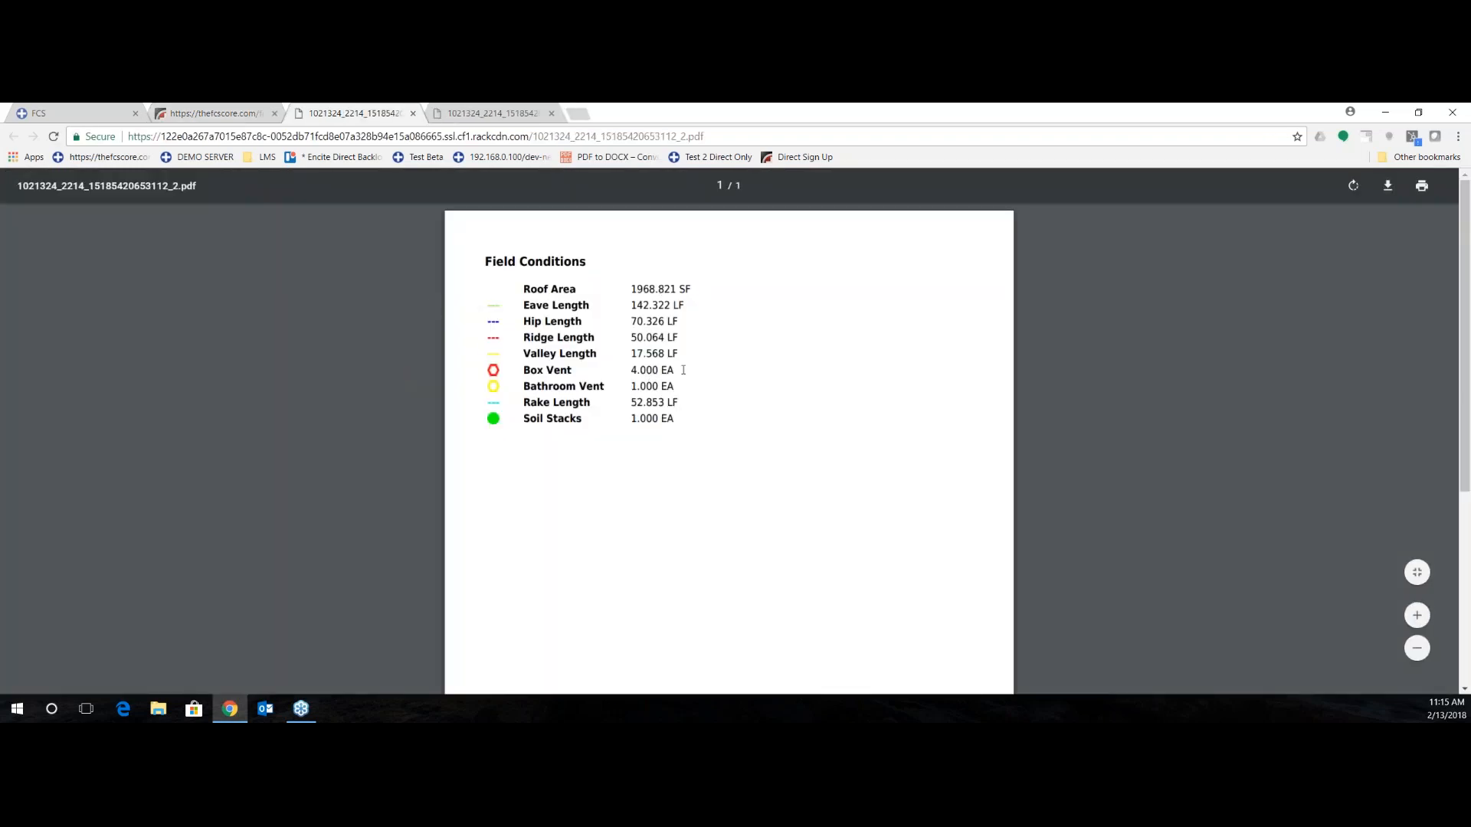
left_click(214, 114)
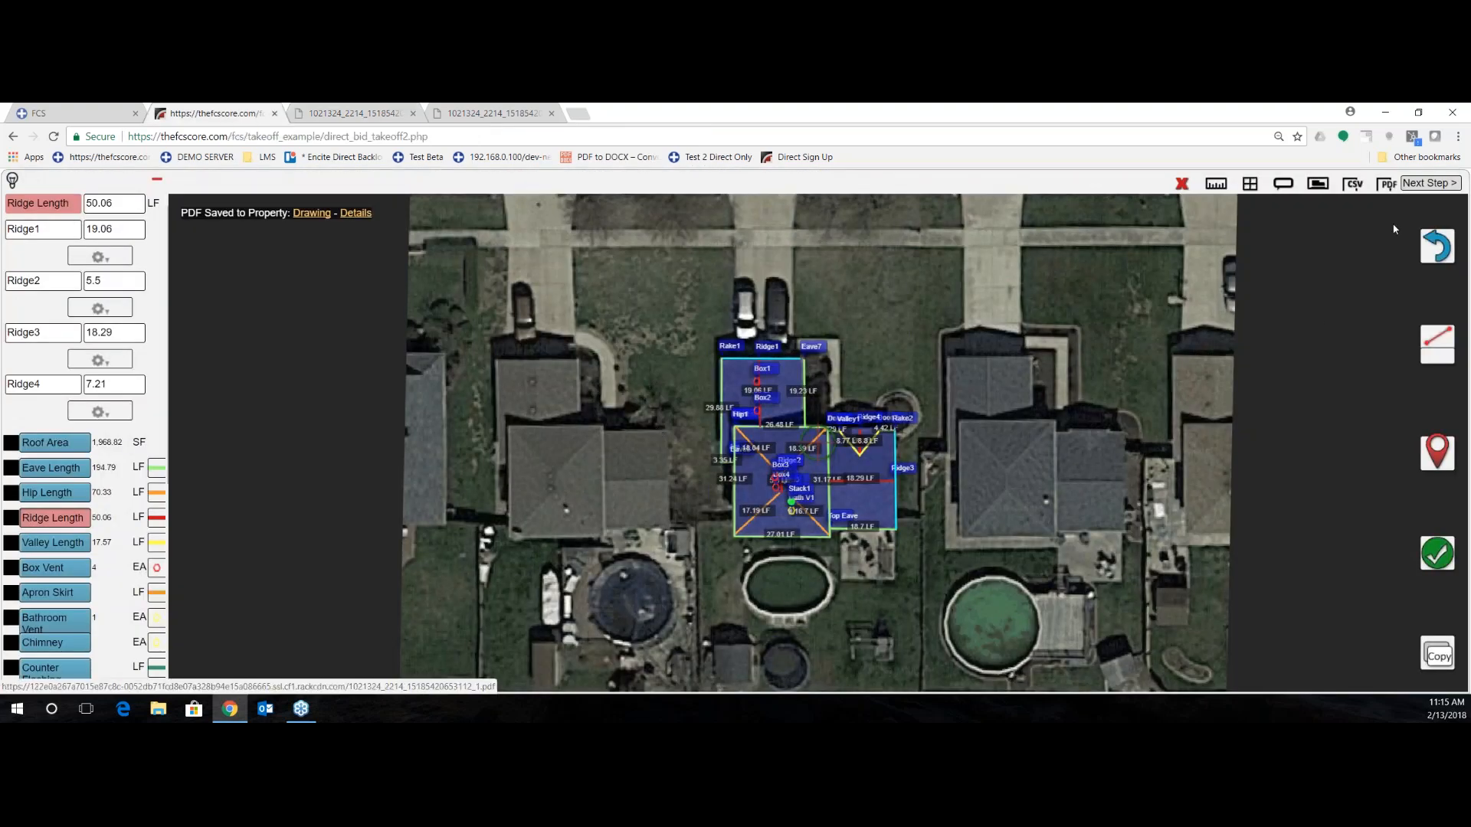
- Finish the drawing and expand the Steep Slope Roofing field conditions on the inspection page
left_click(1422, 186)
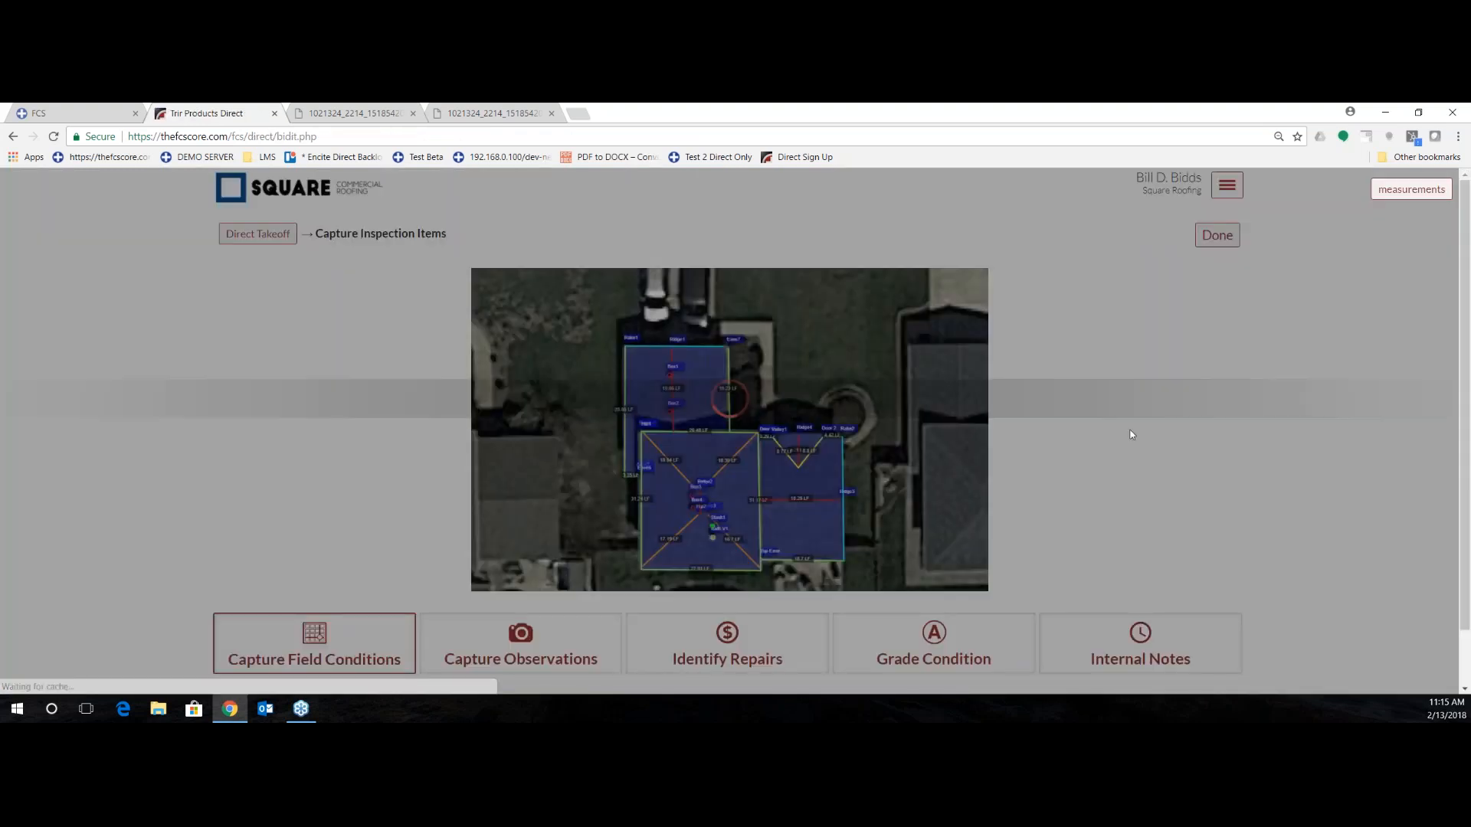
scroll(1125, 448, "down", 6)
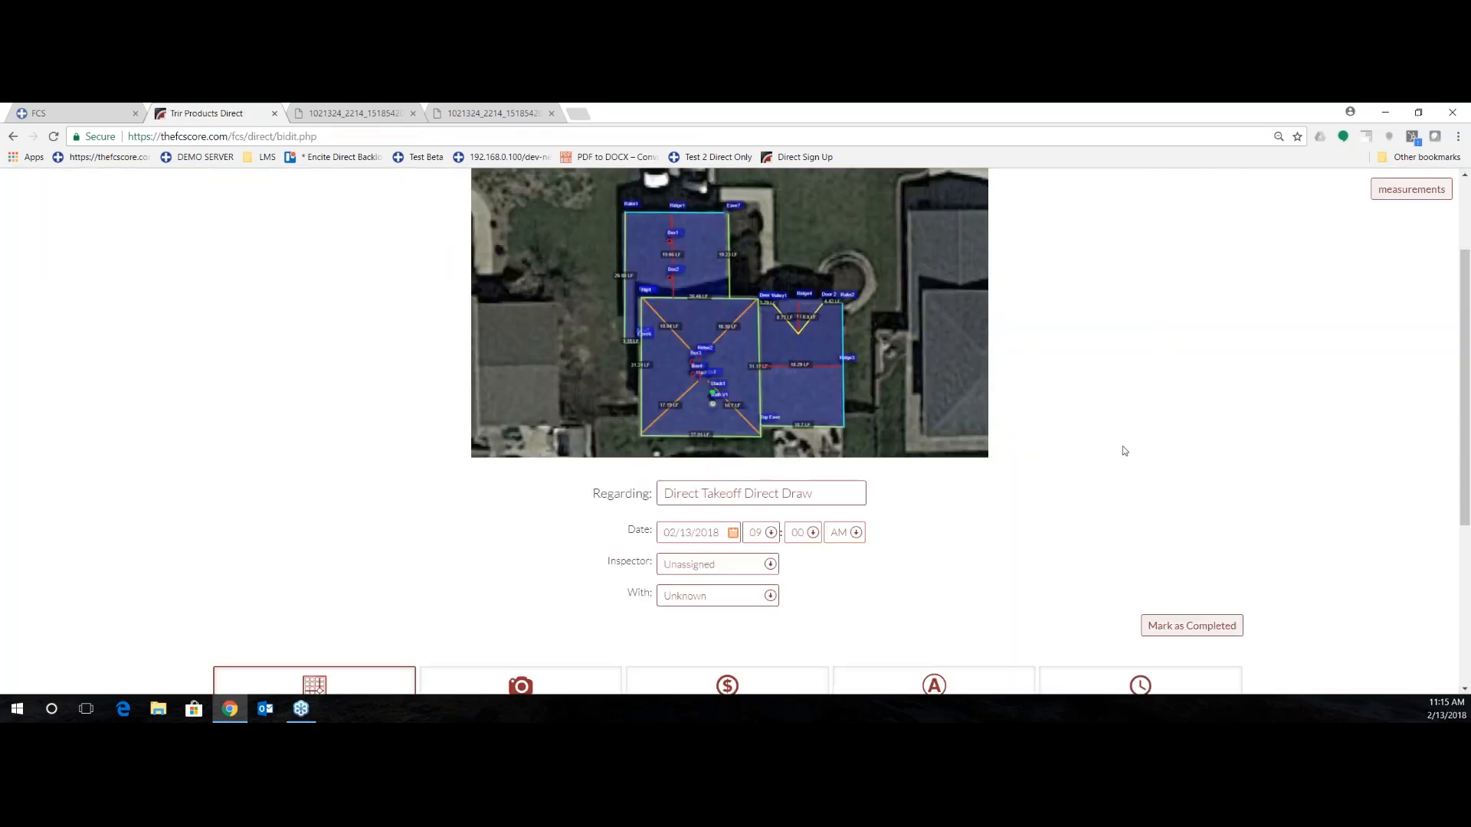
left_click(279, 565)
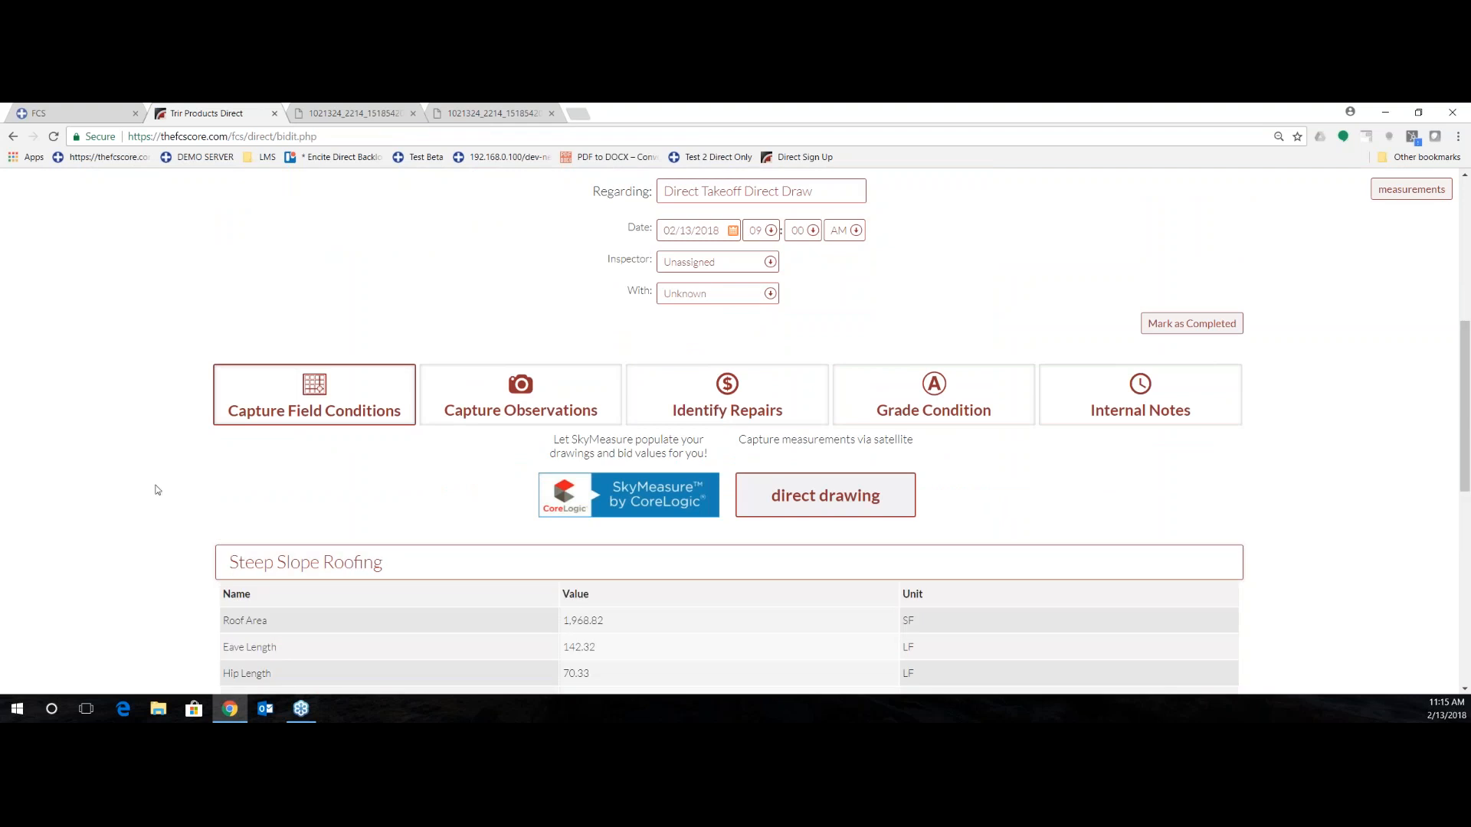
- Examine the transferred Steep Slope Roofing values against the captured roof drawing
scroll(154, 486, "down", 1)
scroll(781, 550, "down", 1)
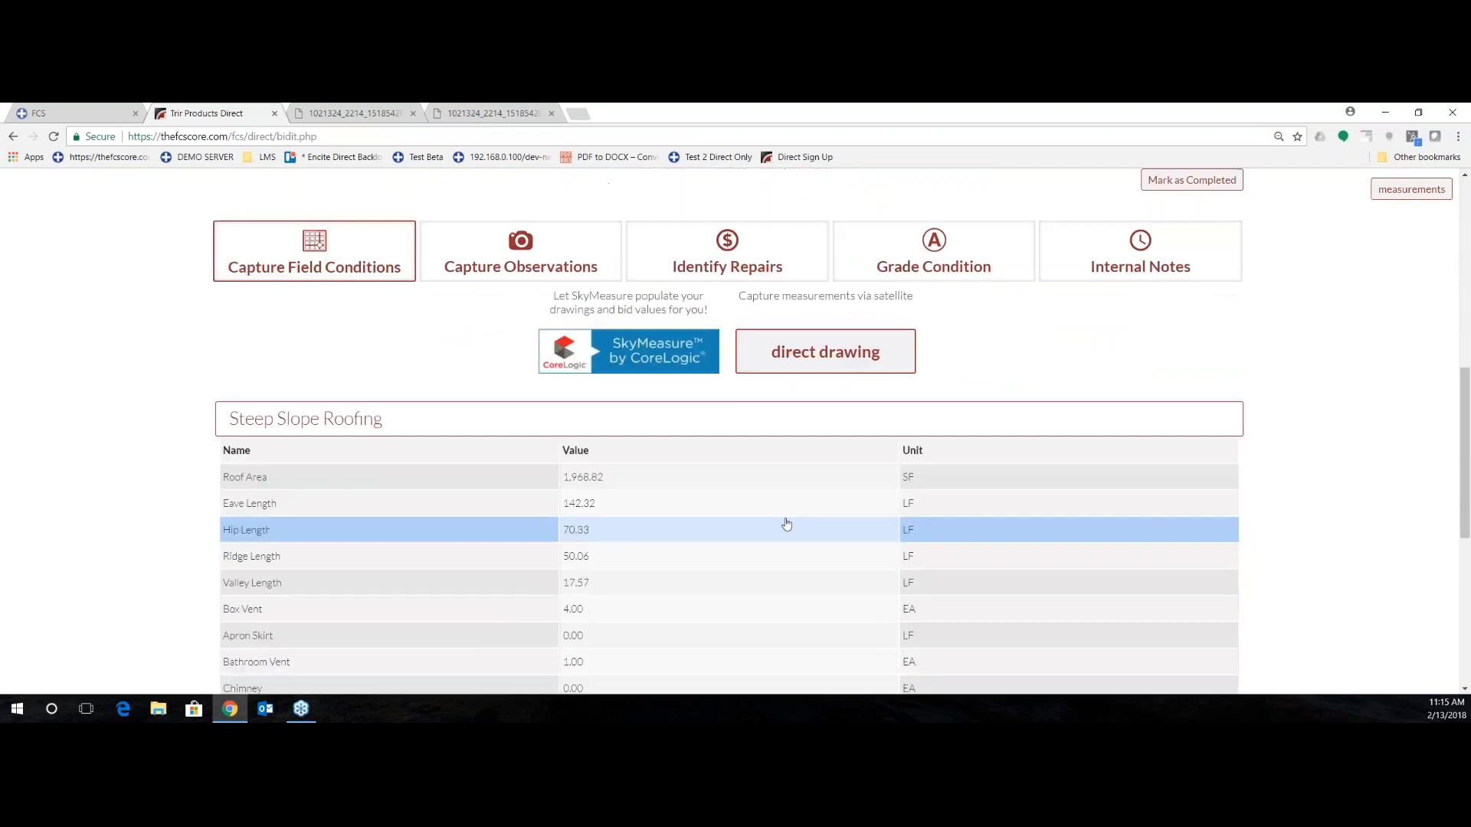
scroll(778, 528, "down", 3)
scroll(775, 524, "down", 3)
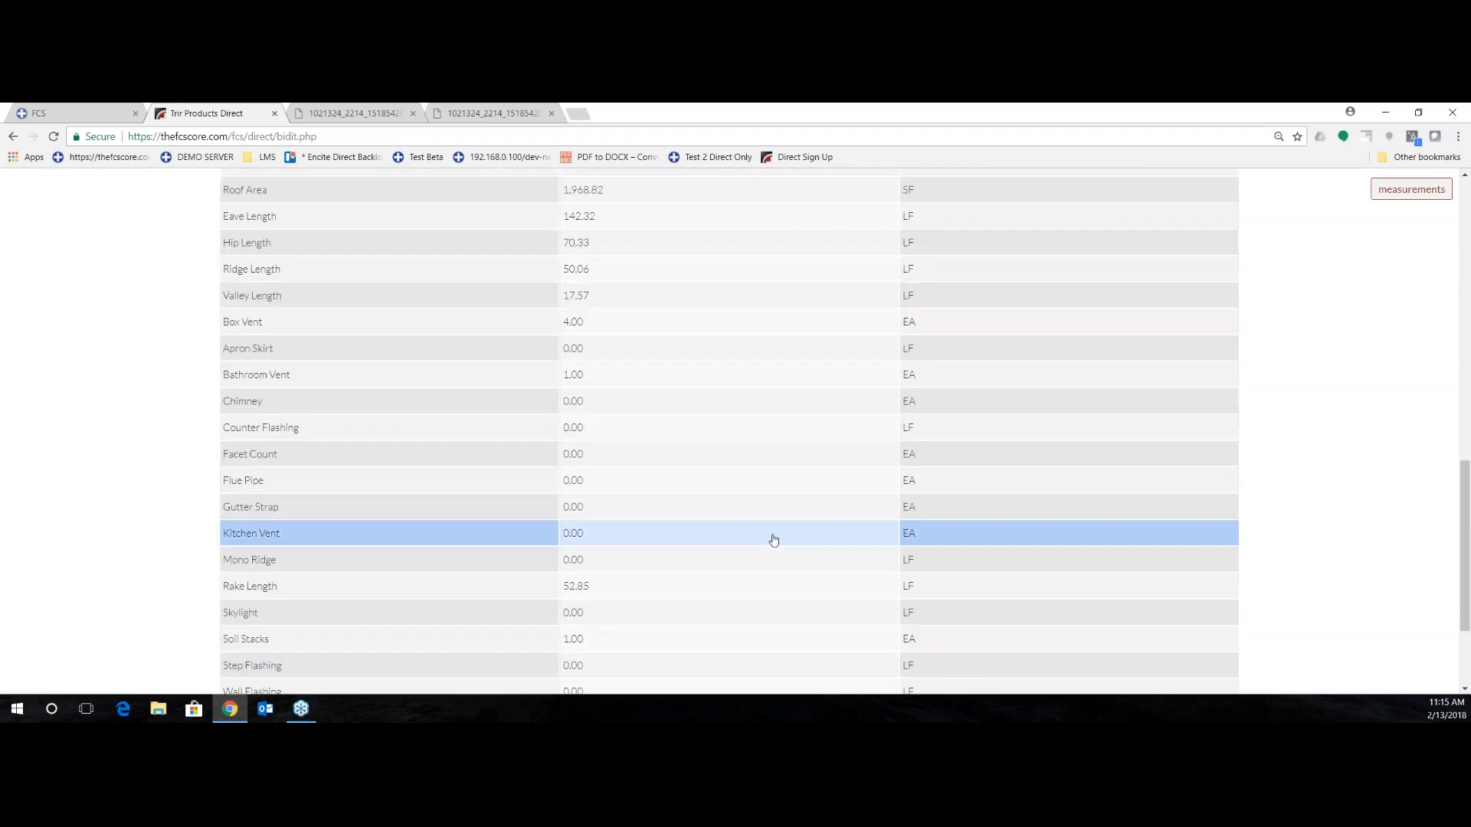
scroll(757, 605, "up", 4)
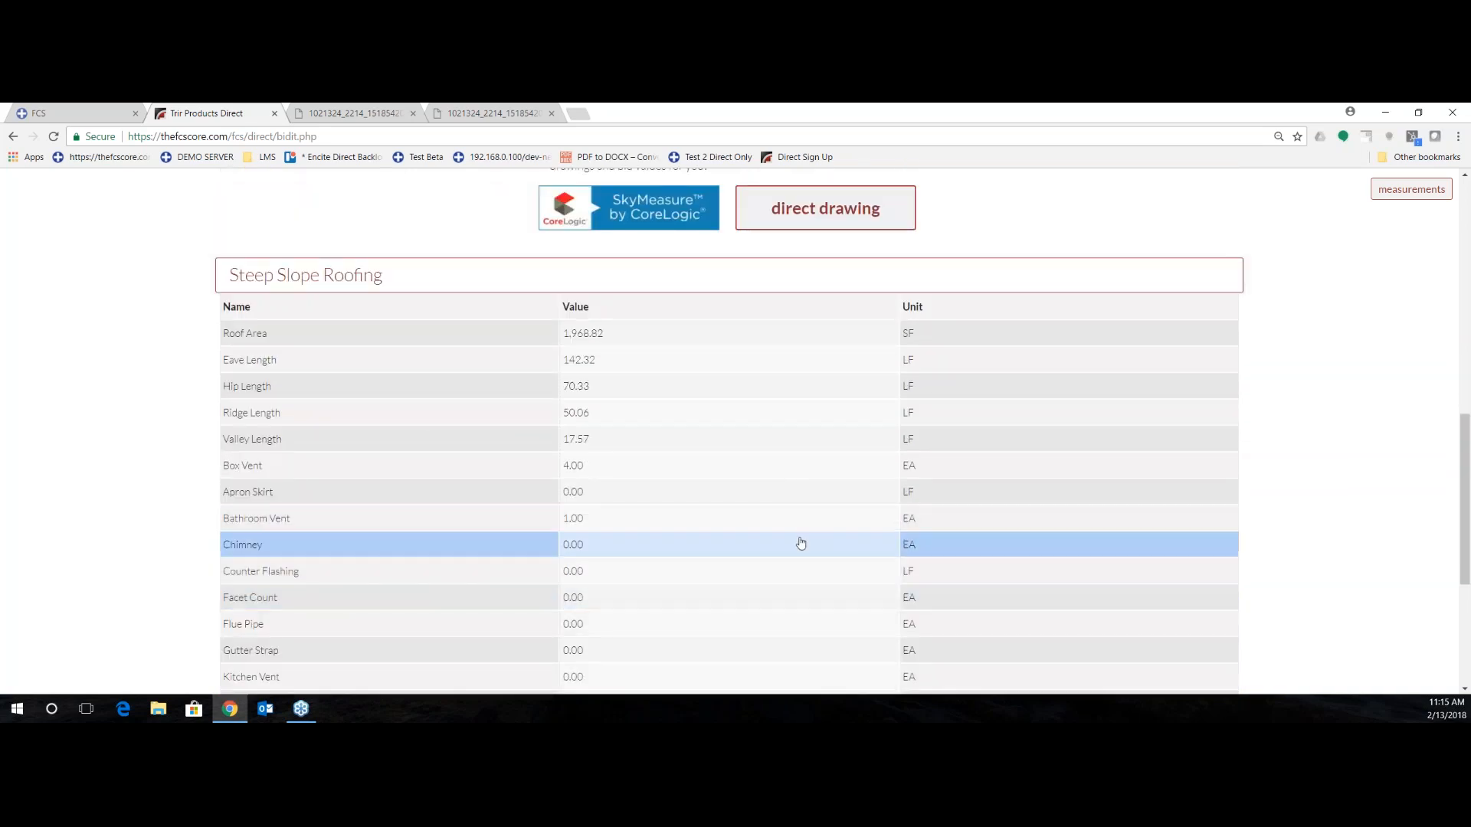
scroll(797, 543, "up", 8)
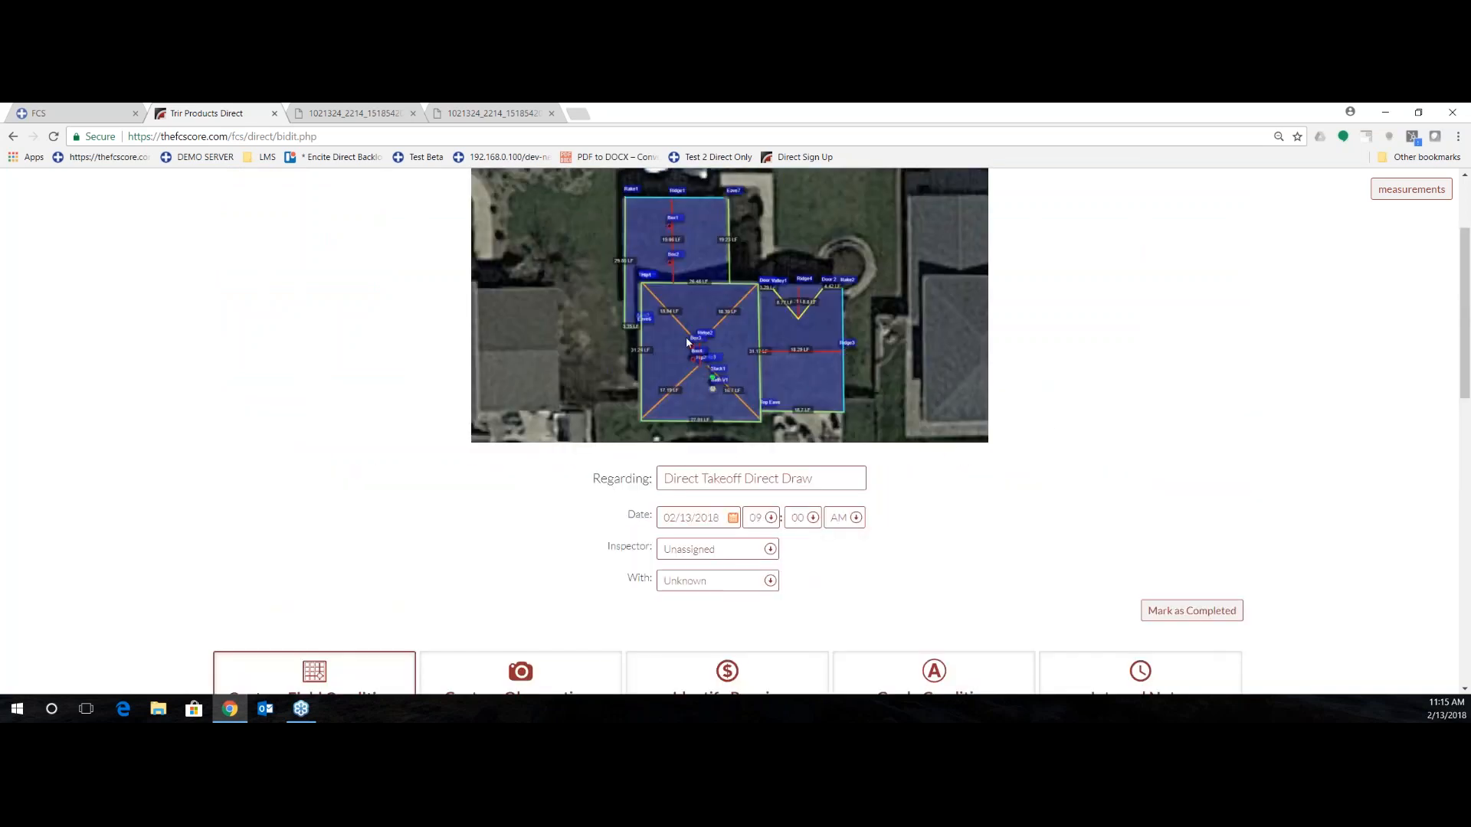
scroll(472, 510, "down", 8)
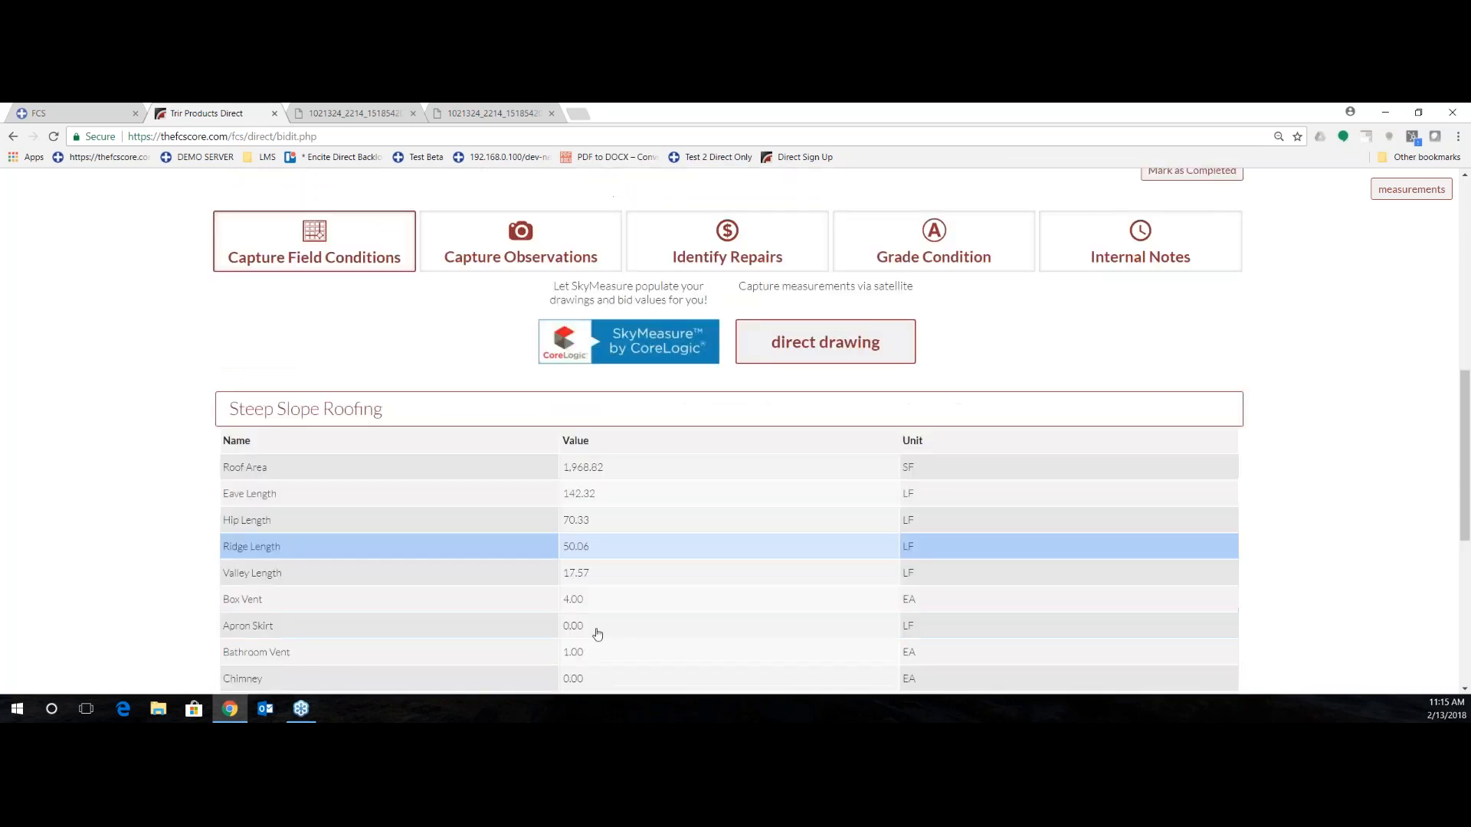
scroll(598, 635, "up", 10)
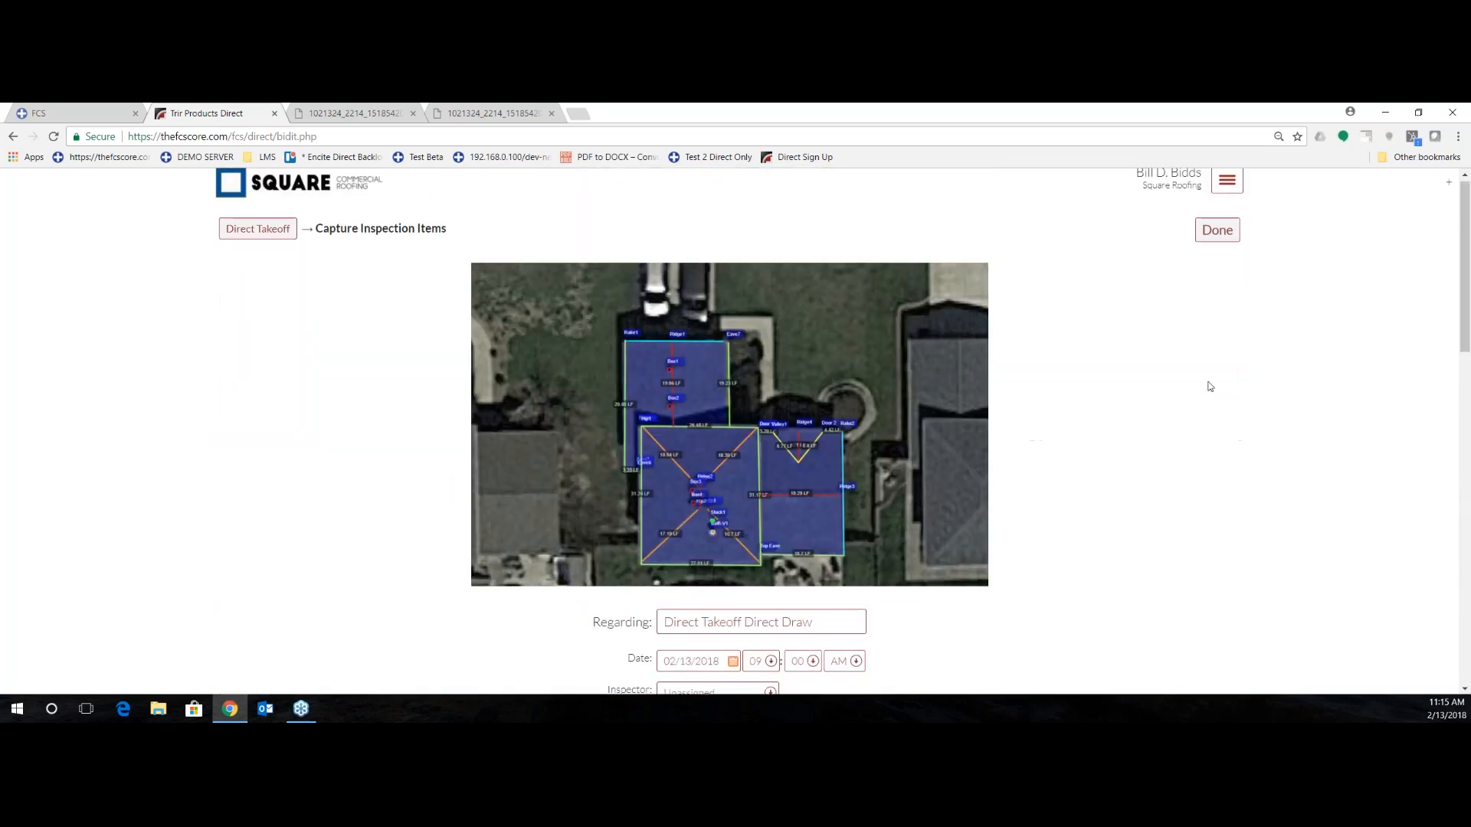
- Close the inspection and show the list of inspections for the Direct Takeoff property
left_click(1209, 235)
scroll(82, 441, "down", 1)
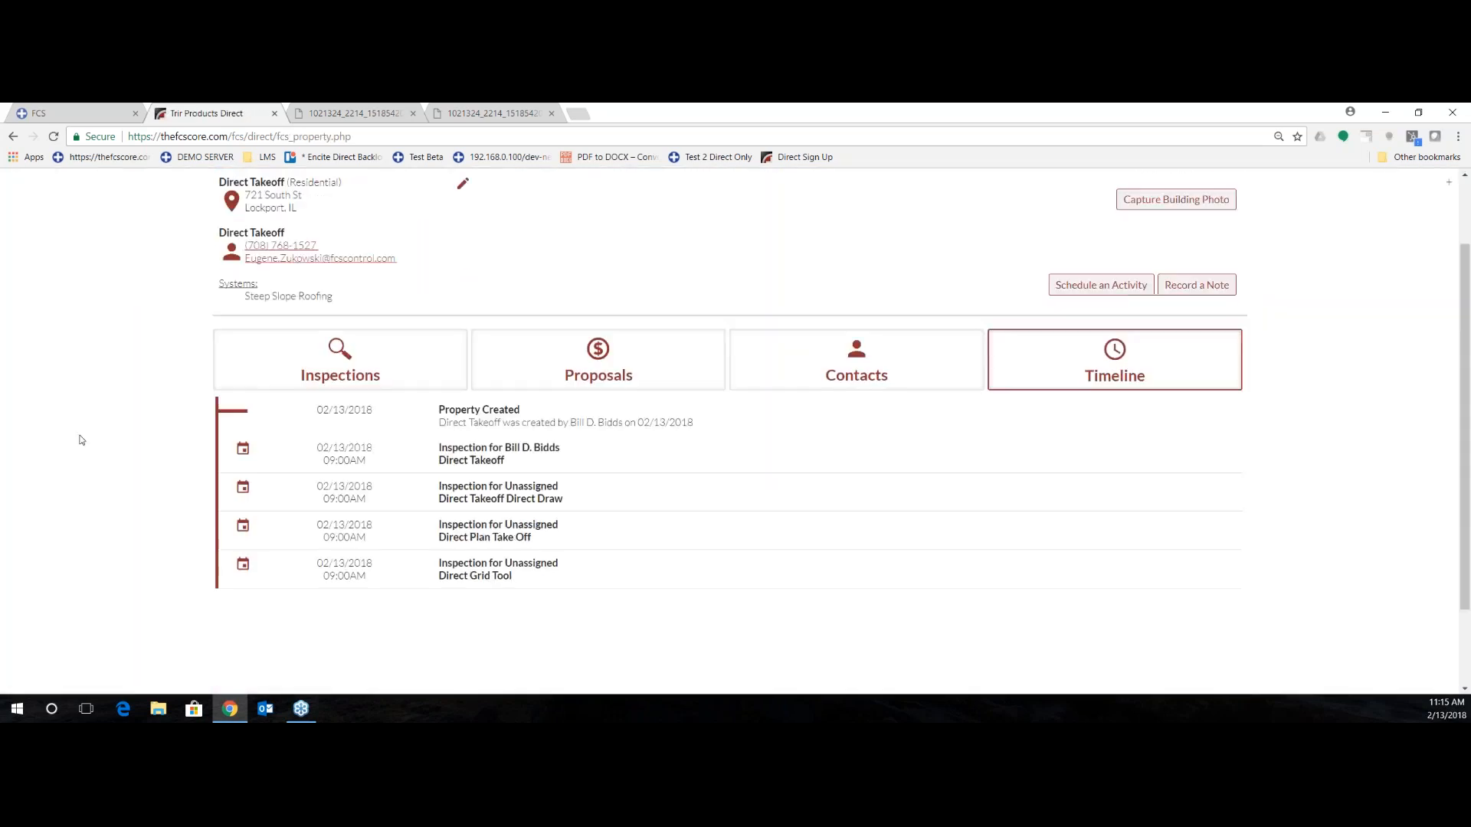
scroll(81, 441, "down", 1)
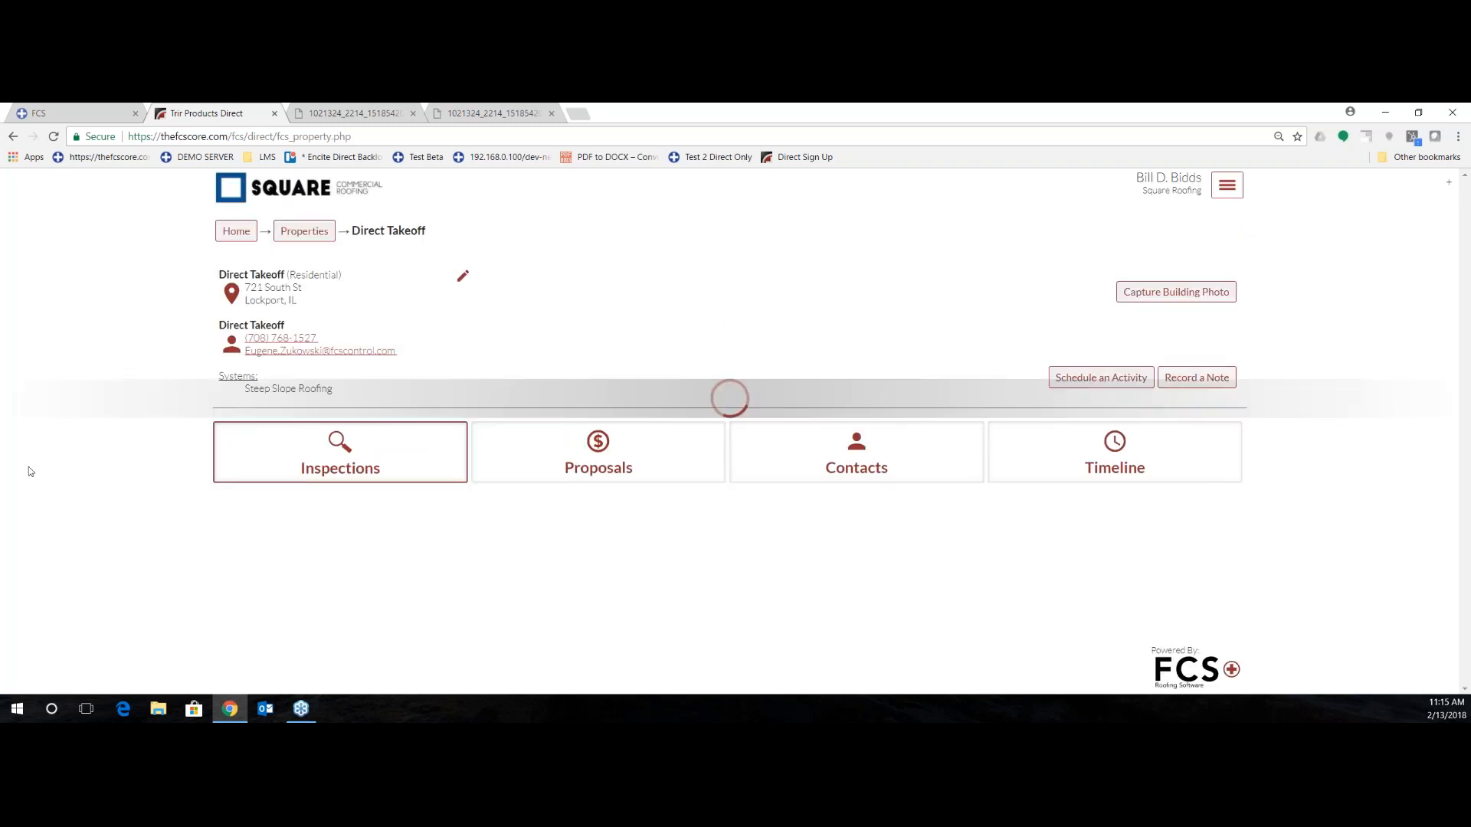
scroll(54, 472, "down", 3)
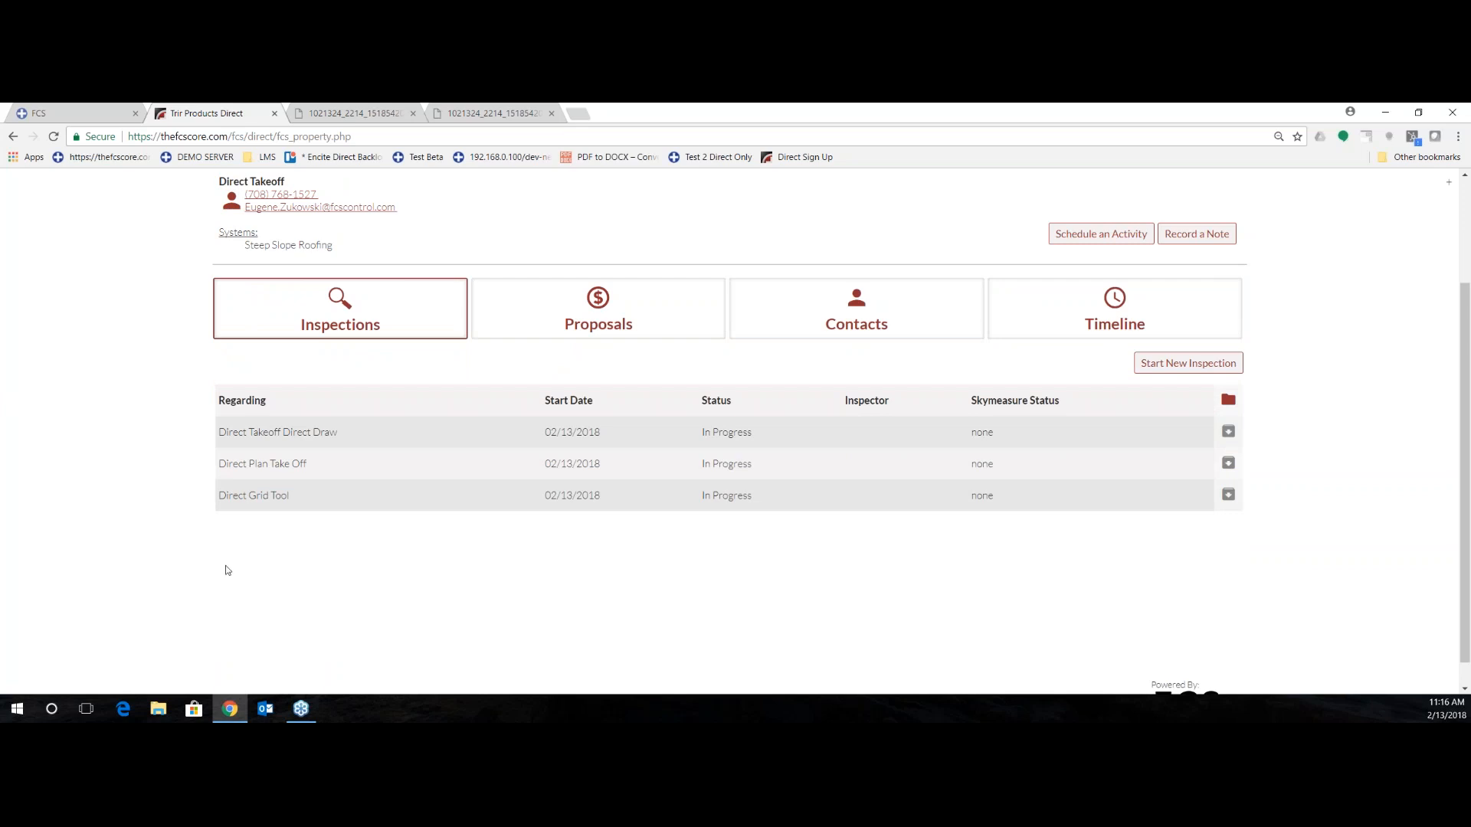
- Open the Direct Plan Take Off inspection, decline loading the previous field conditions, and start a direct drawing
left_click(293, 467)
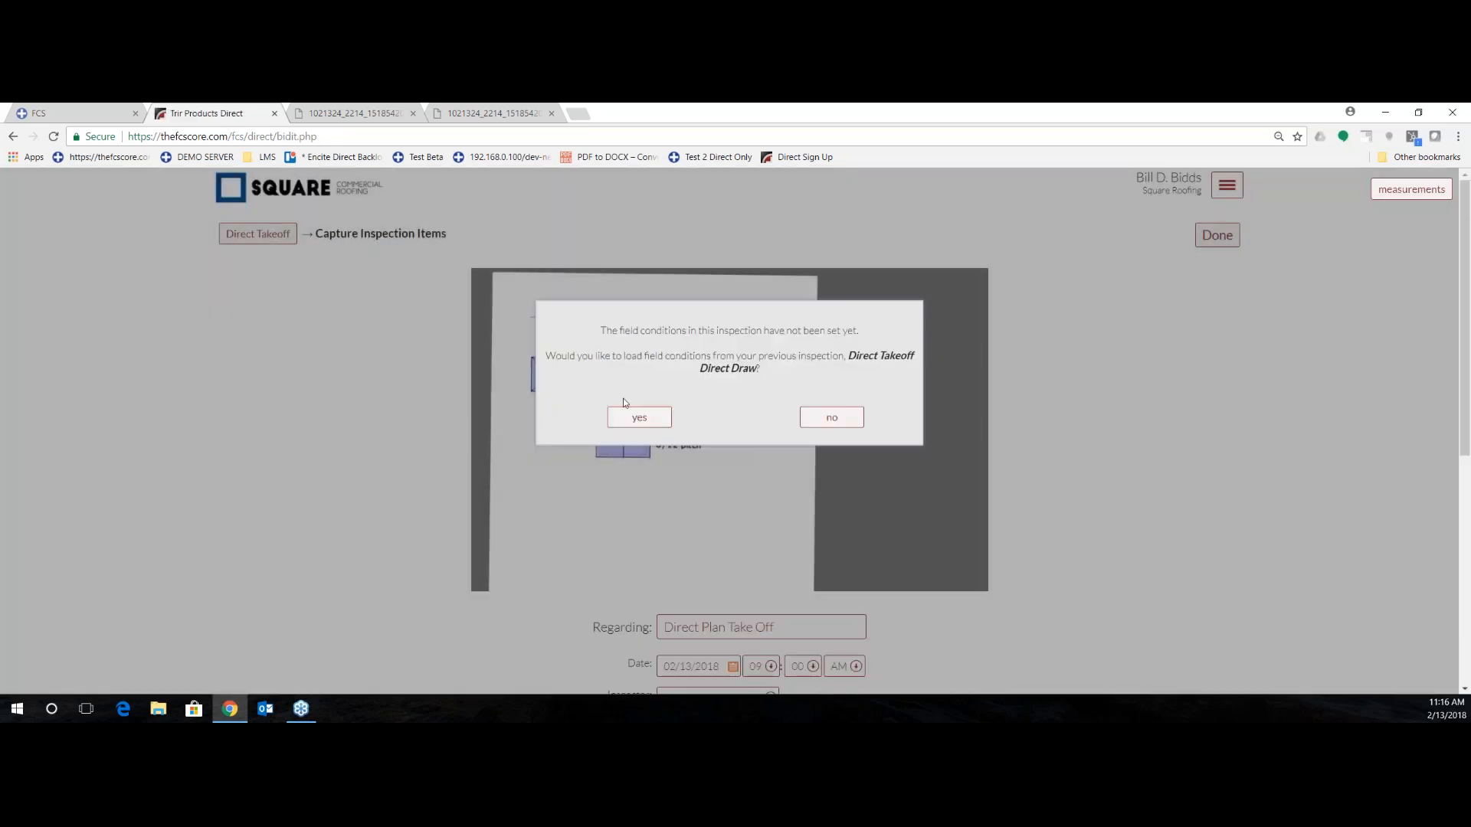
left_click(832, 418)
scroll(197, 427, "down", 6)
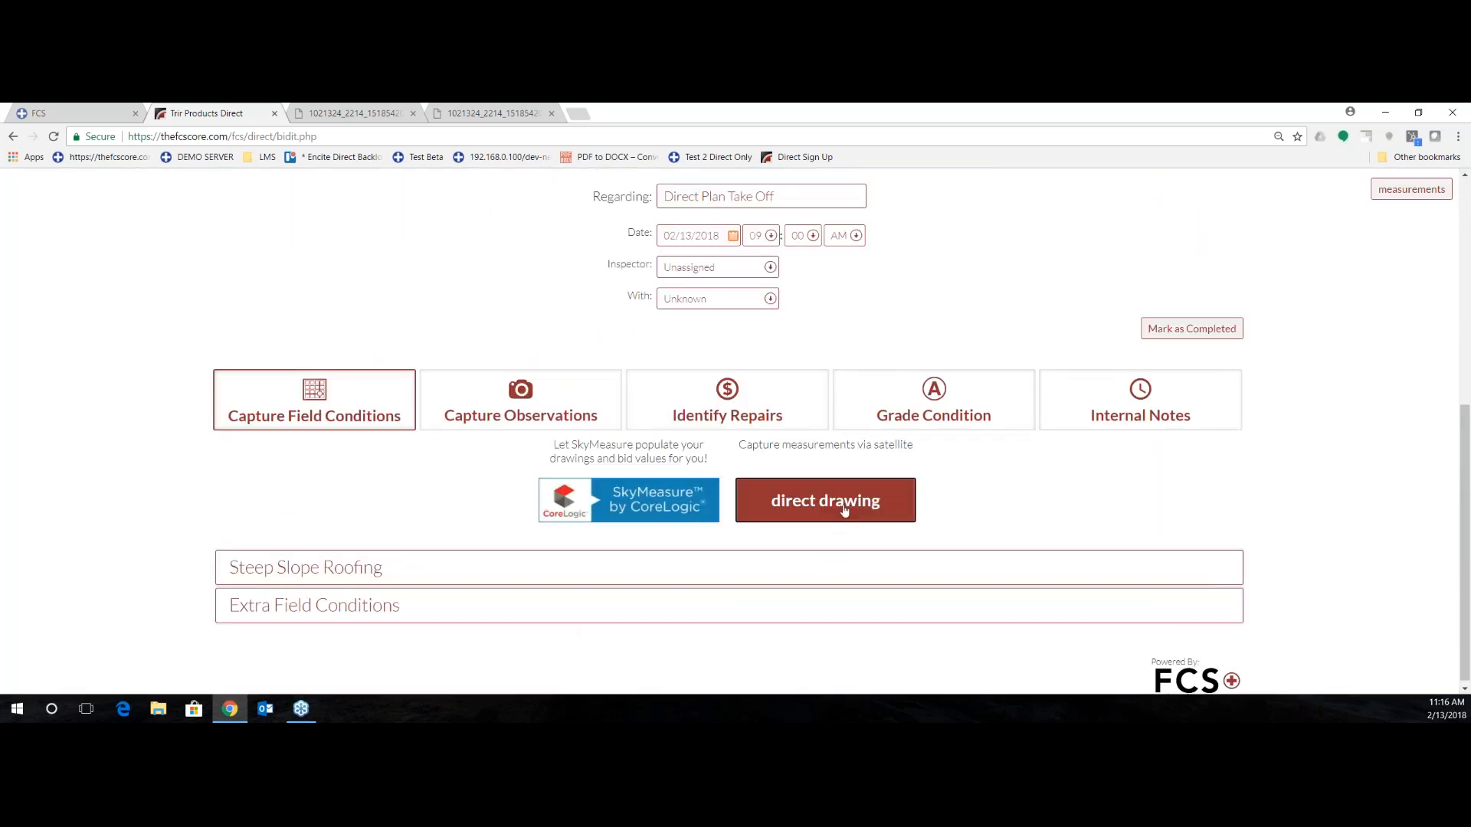
left_click(844, 511)
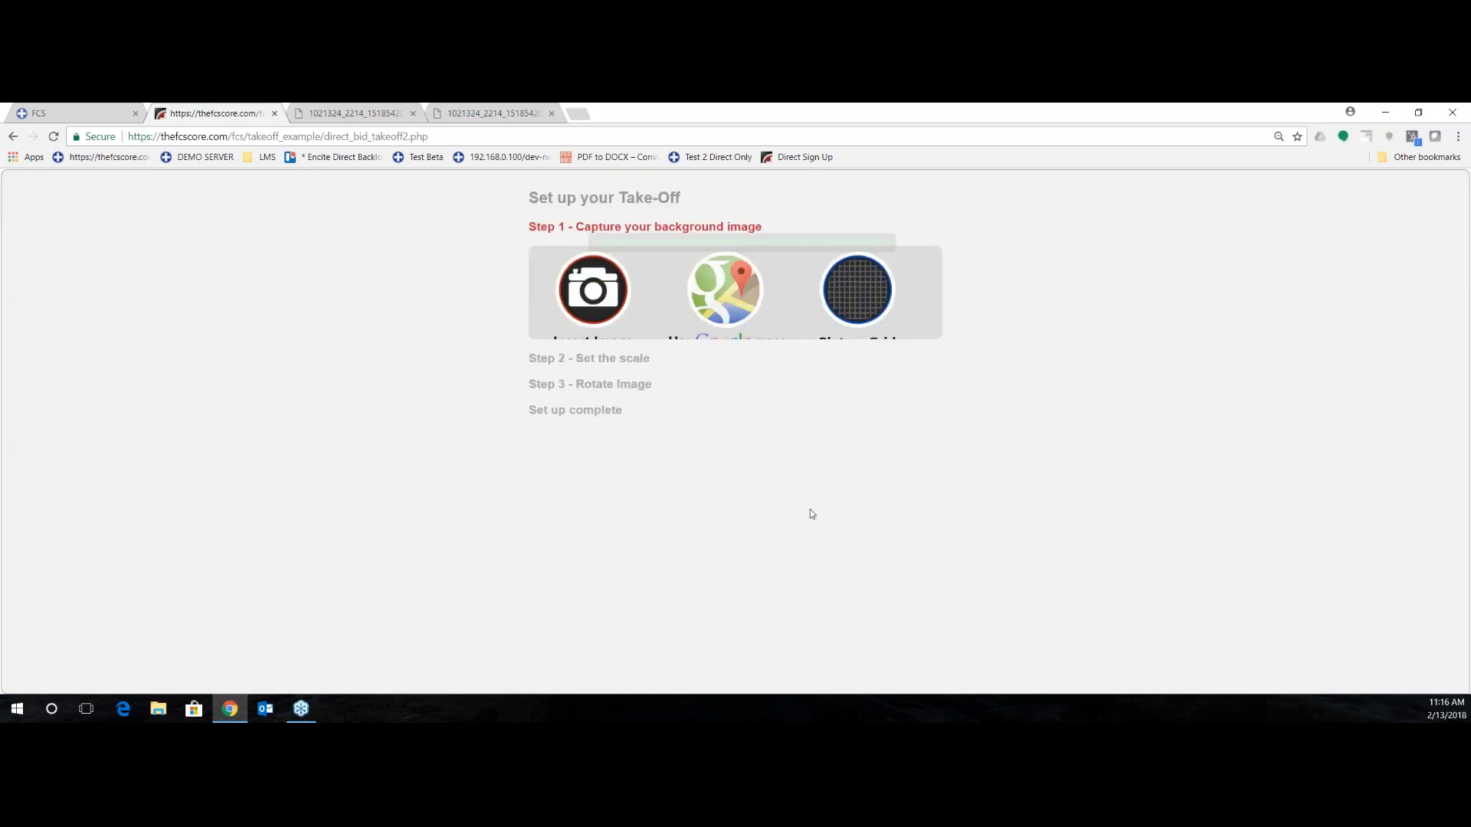
- Insert the RoofPlanExample file as the take-off's background image
left_click(585, 299)
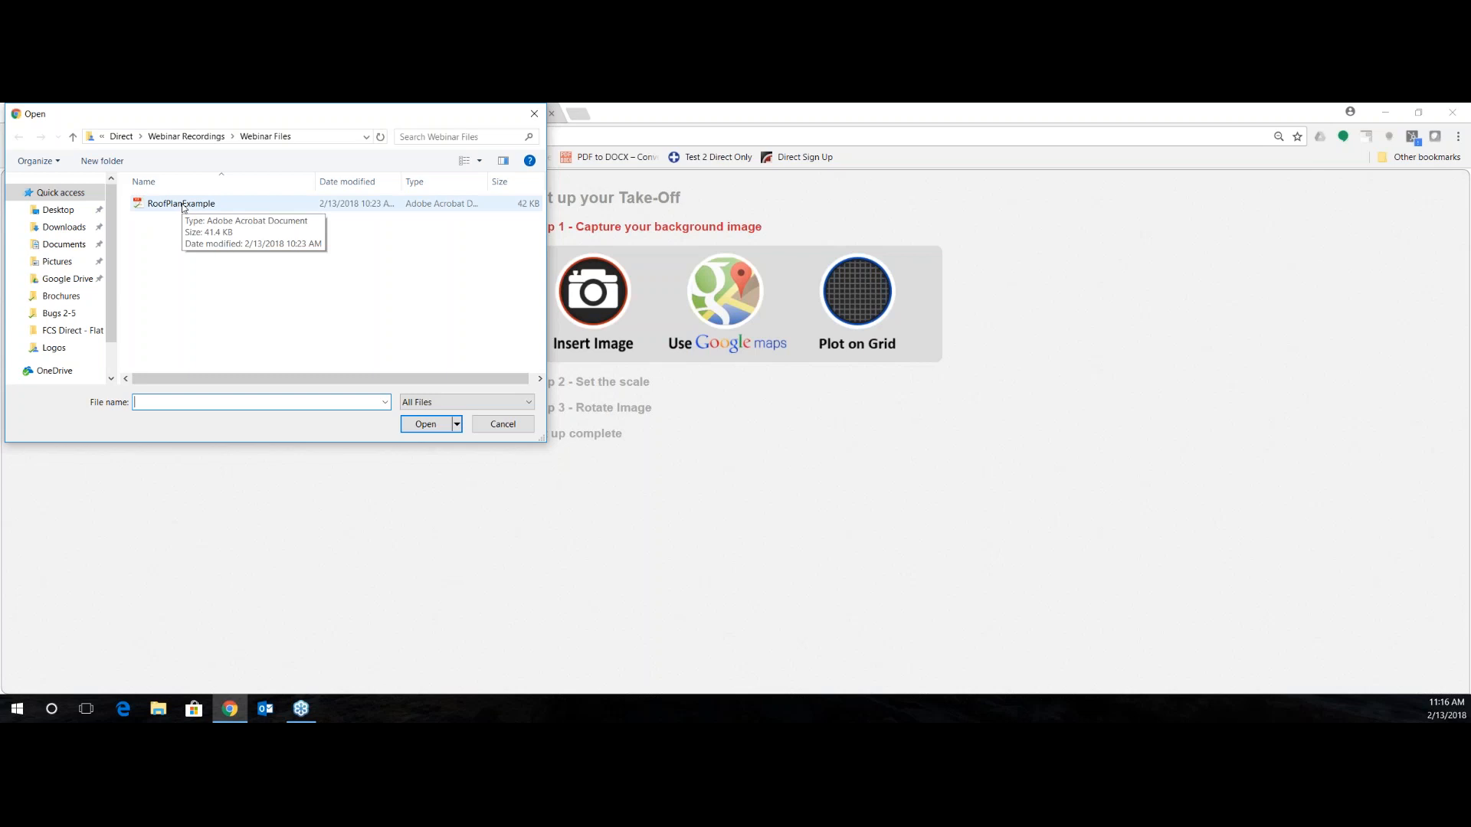
left_click(184, 204)
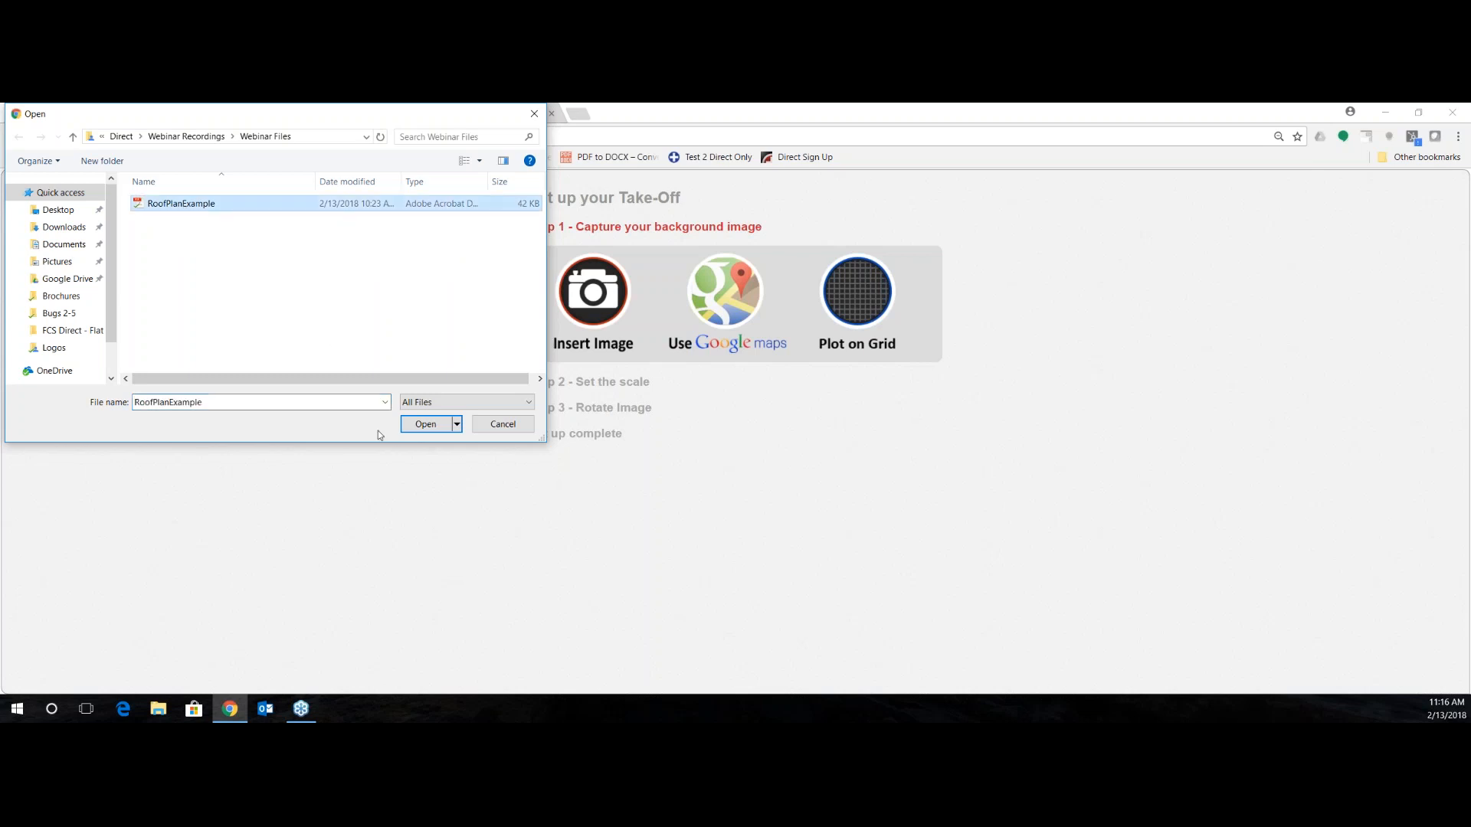
left_click(412, 426)
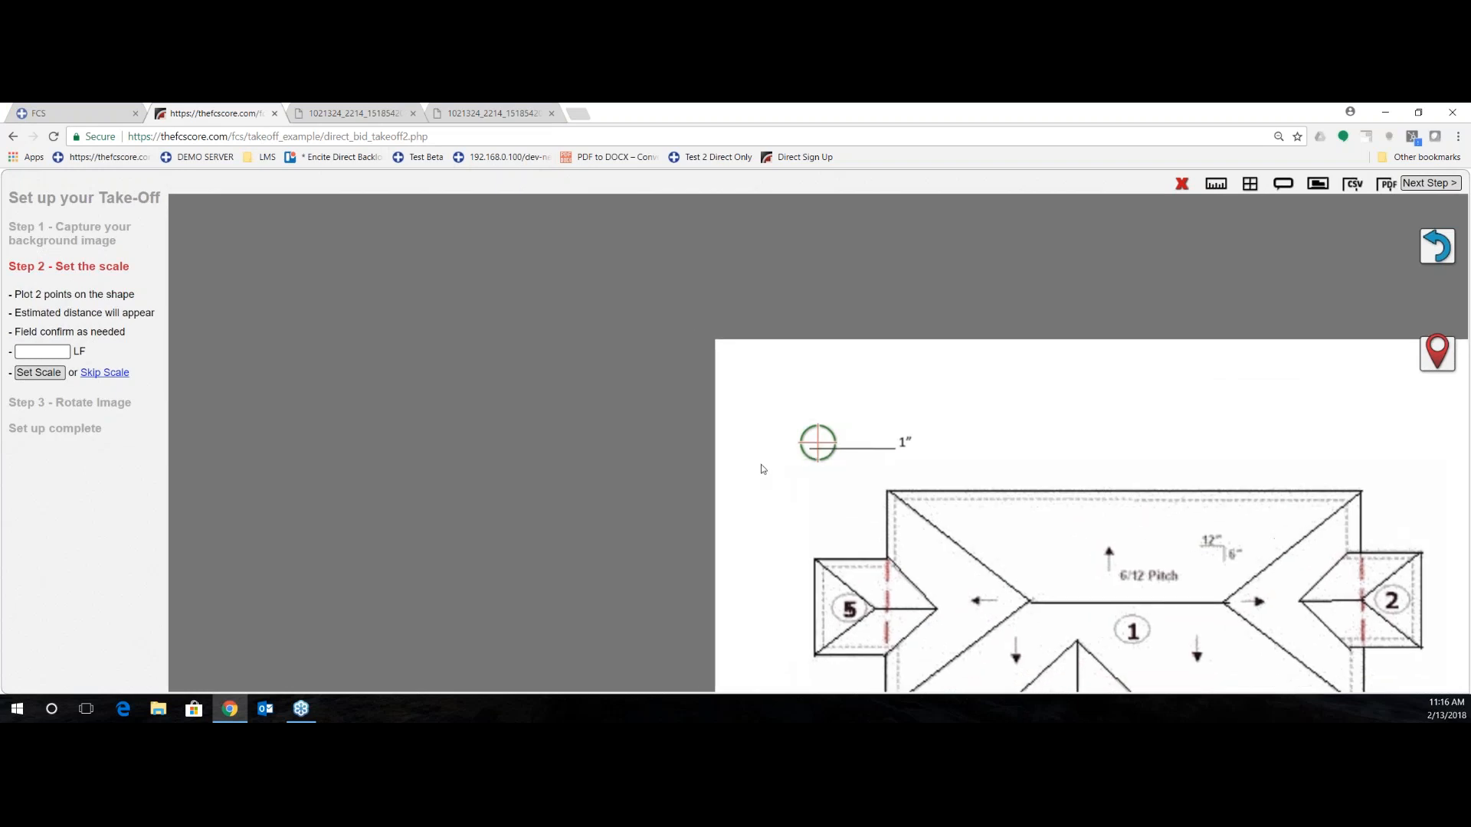
- Set the scale by plotting both ends of the plan's 1" reference line, and complete the setup without rotating the image
left_click_drag(759, 504, 715, 444)
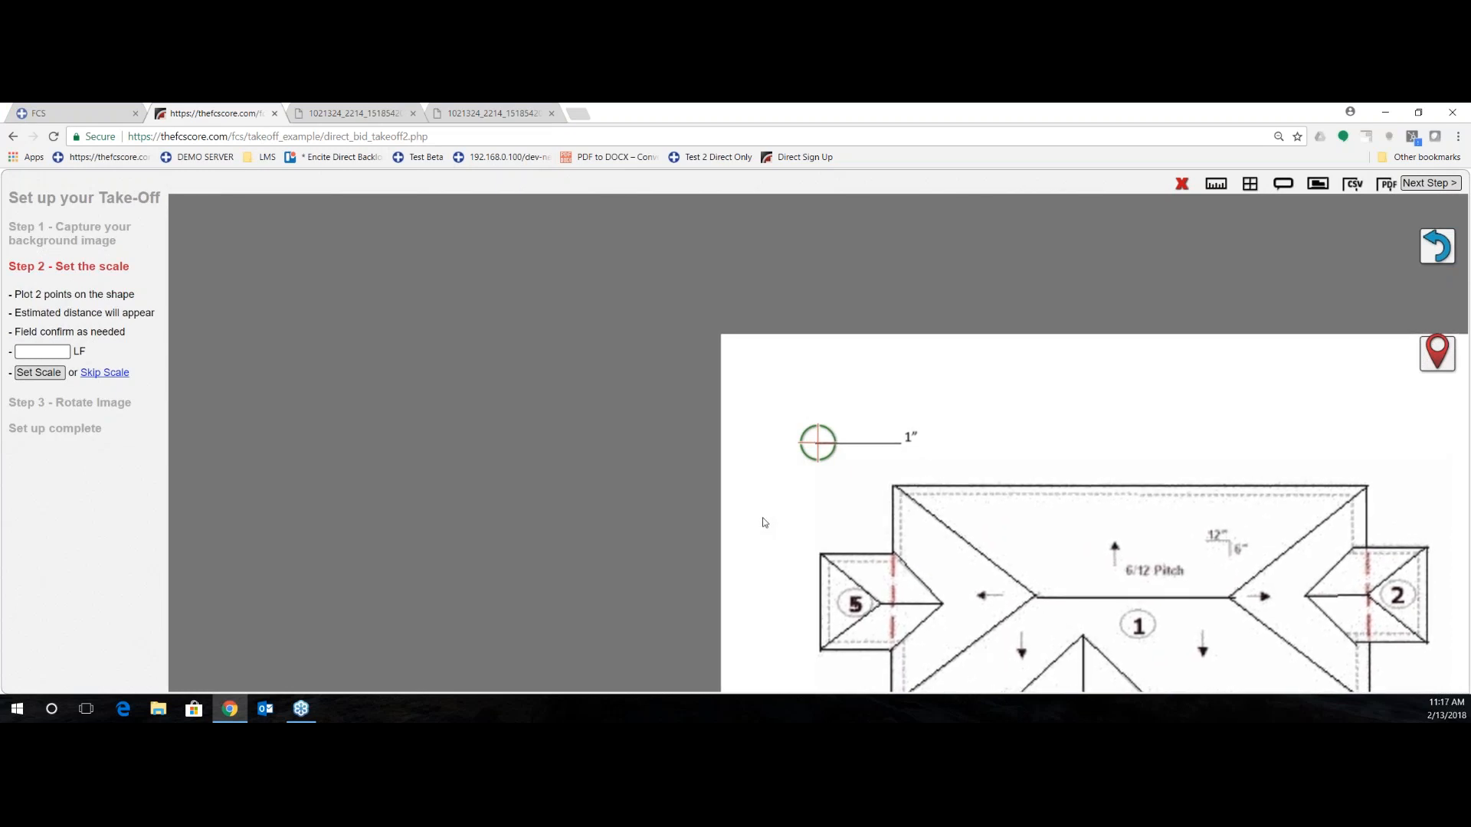
left_click(1423, 369)
left_click_drag(1128, 406, 1051, 409)
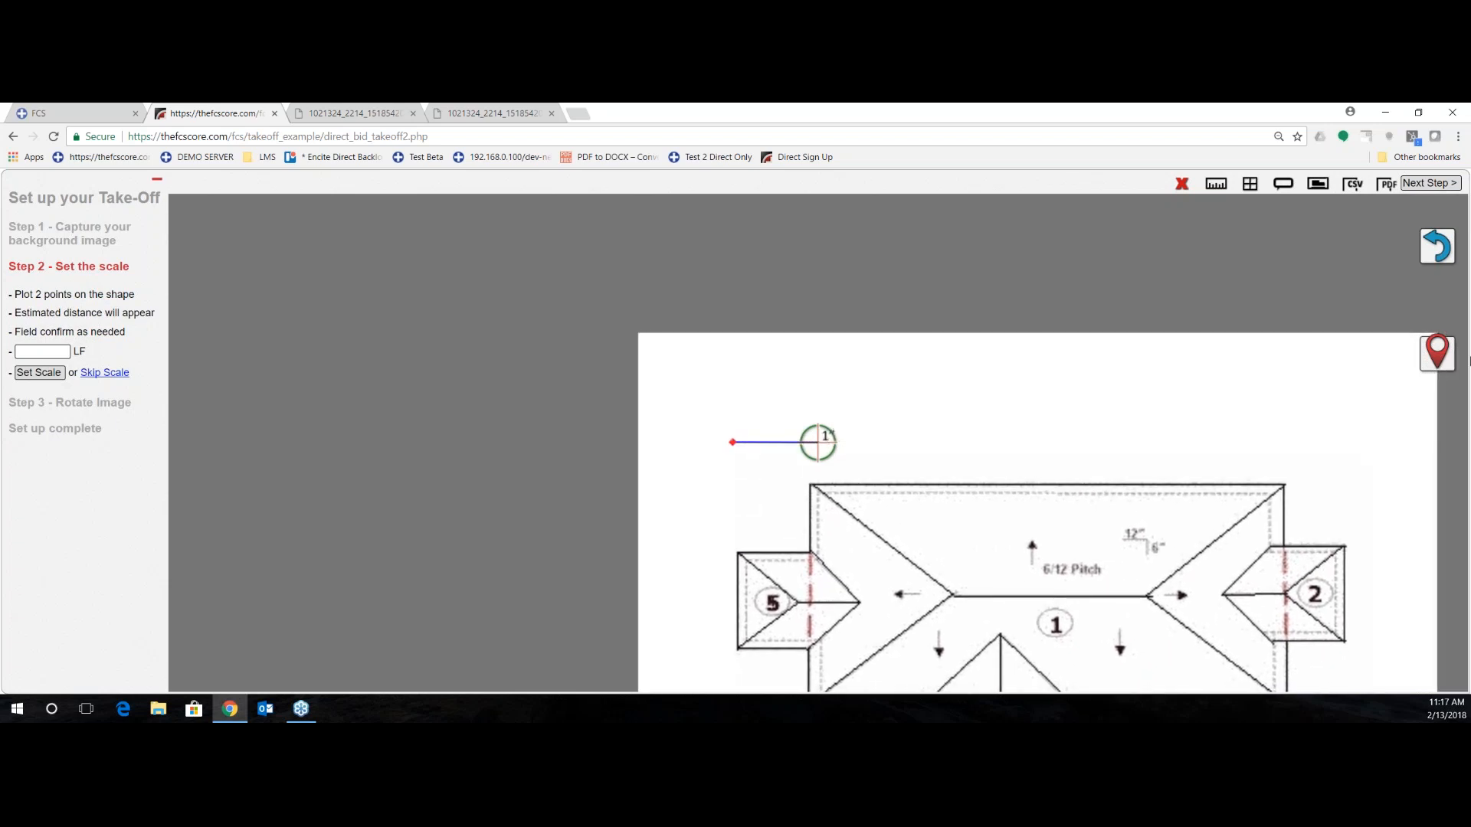
left_click(1434, 359)
left_click(48, 354)
left_click(38, 374)
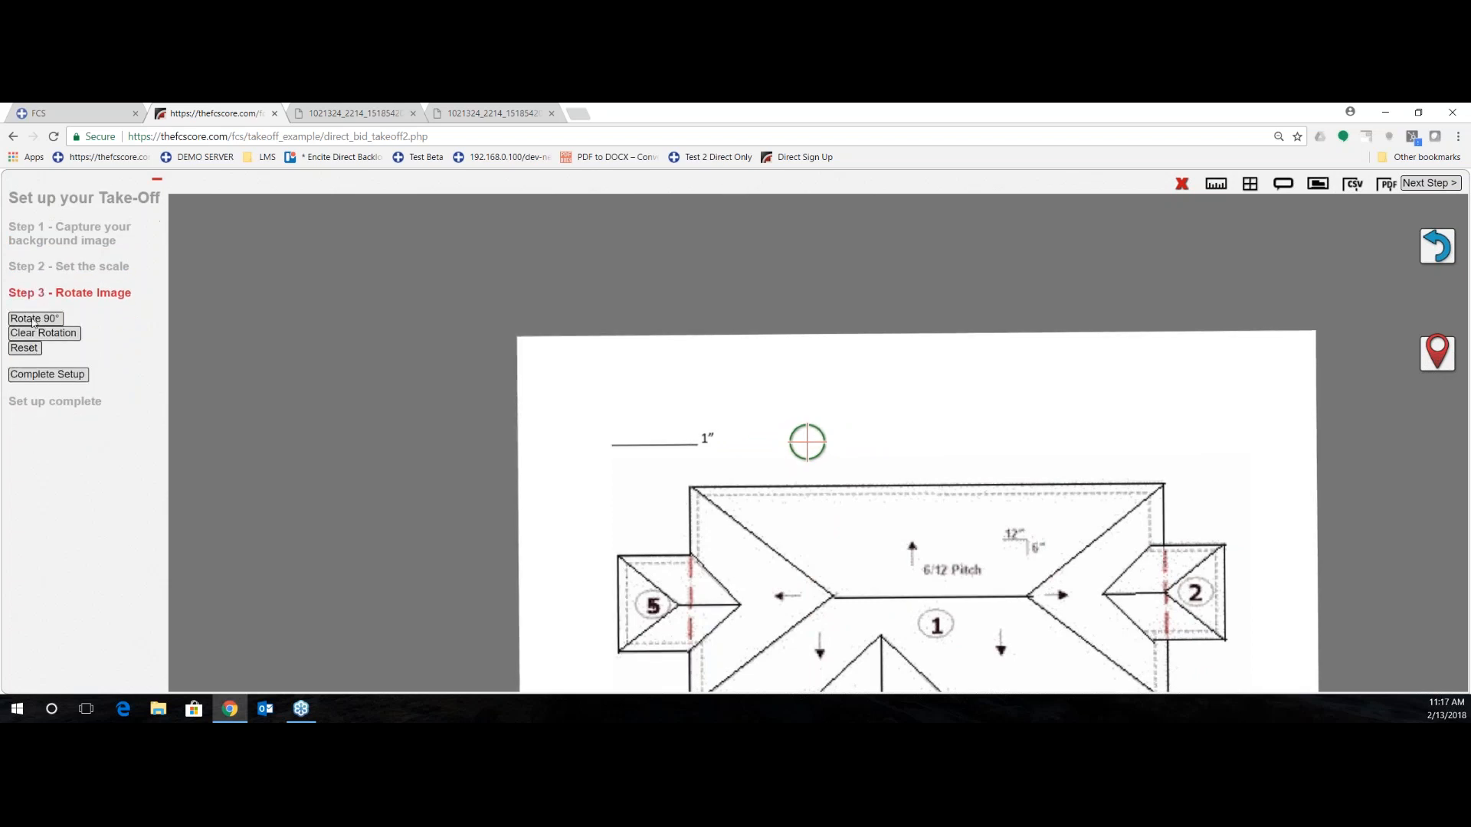
left_click(35, 376)
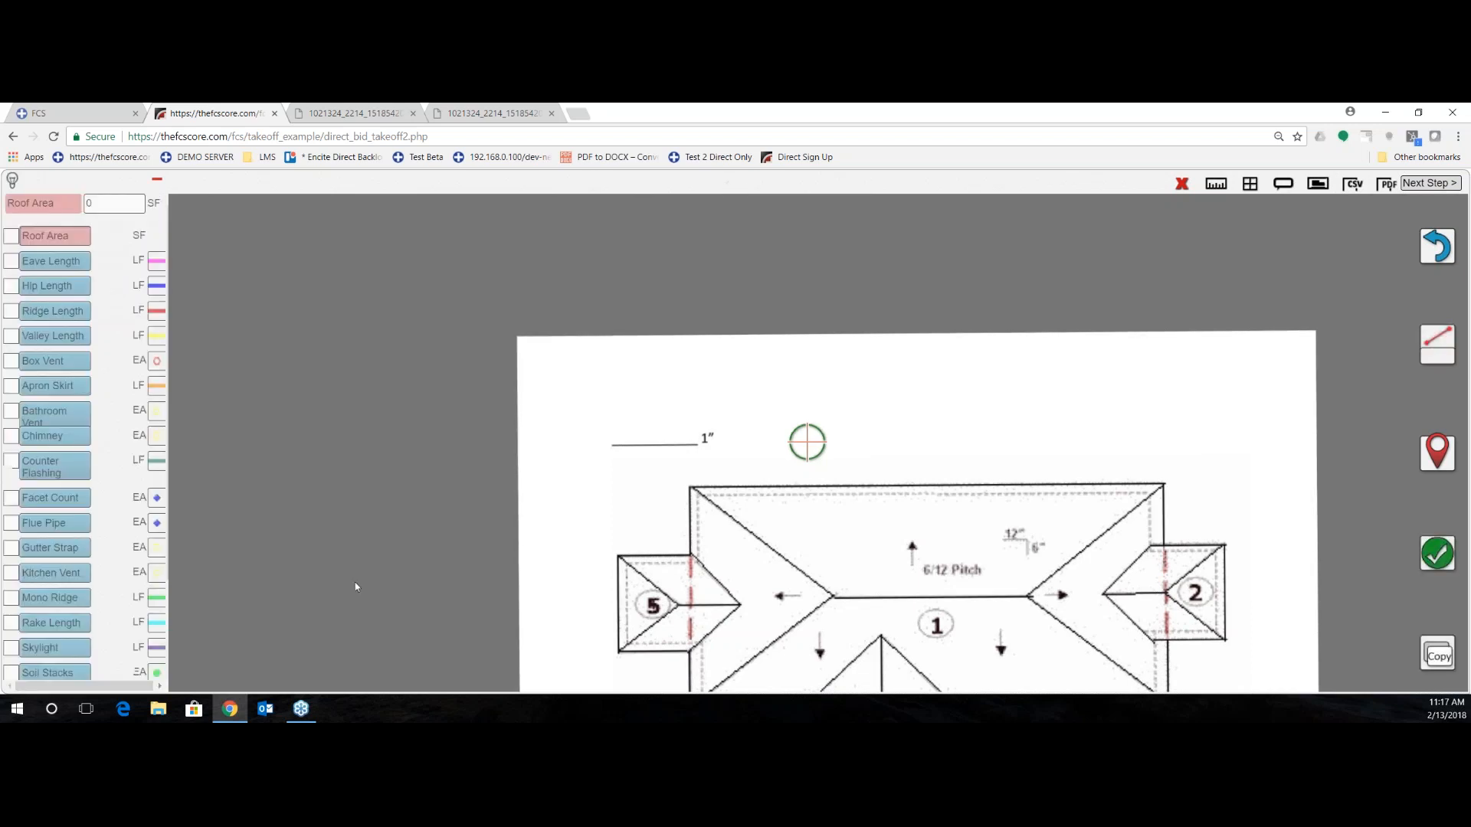
- Start the Roof Area outline at the main roof's upper-left corner and plot around section 5 back to the main roof
left_click_drag(625, 612, 760, 564)
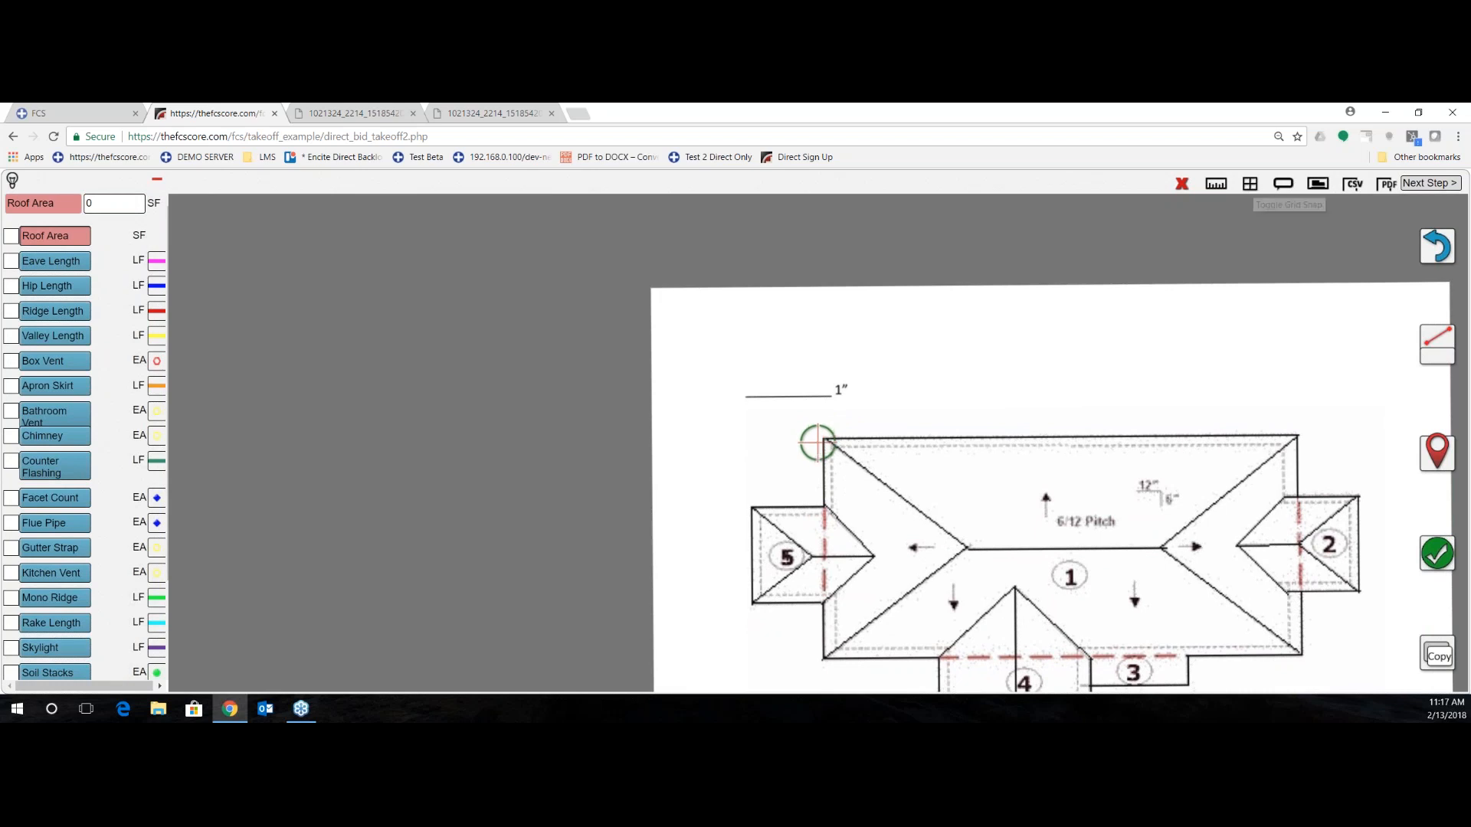
left_click_drag(860, 515, 985, 443)
left_click(1440, 451)
left_click(1435, 454)
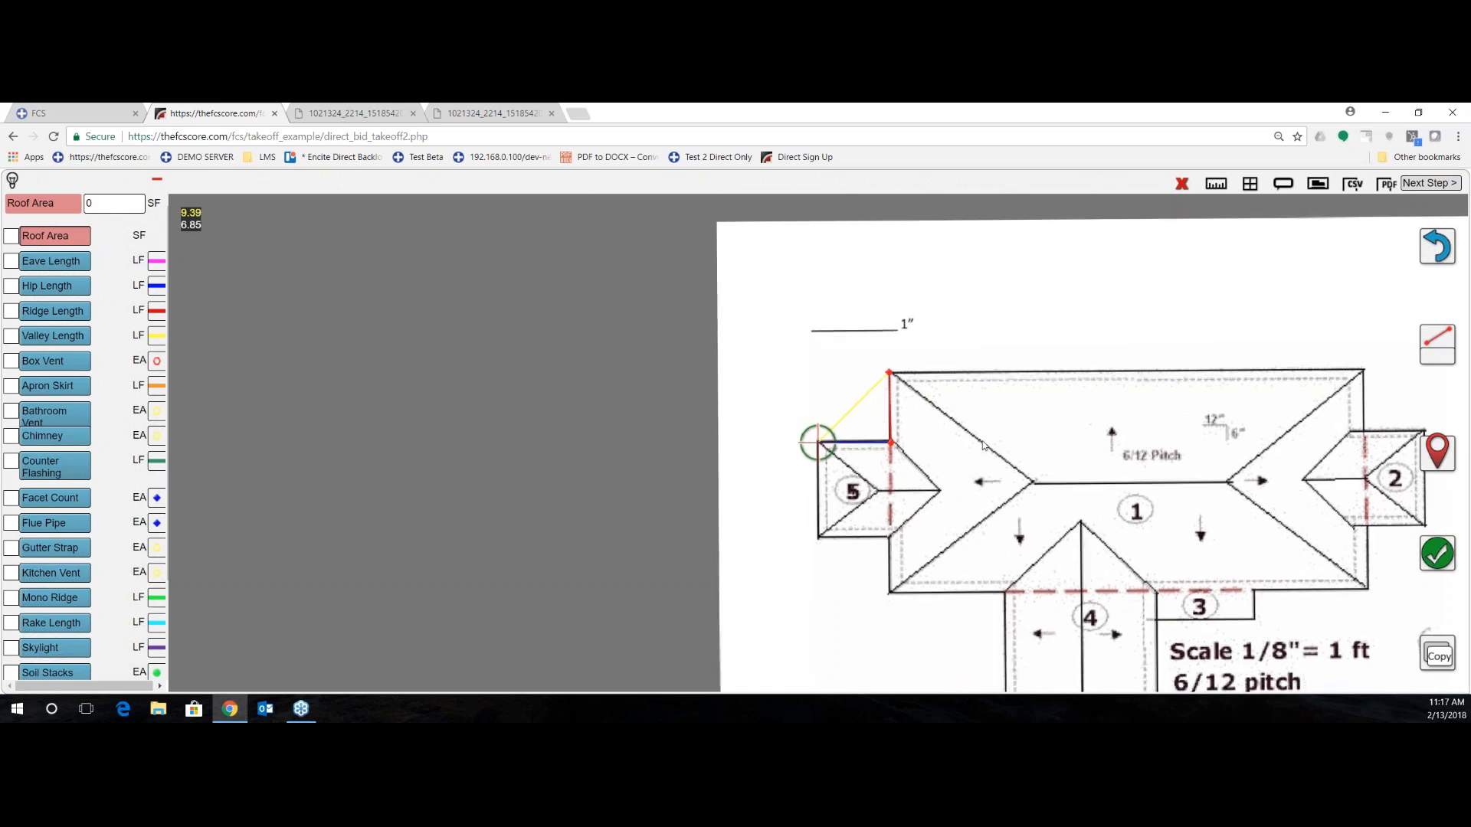
left_click(1435, 453)
left_click_drag(1138, 484, 1140, 384)
left_click(1435, 454)
left_click_drag(1109, 467, 1070, 468)
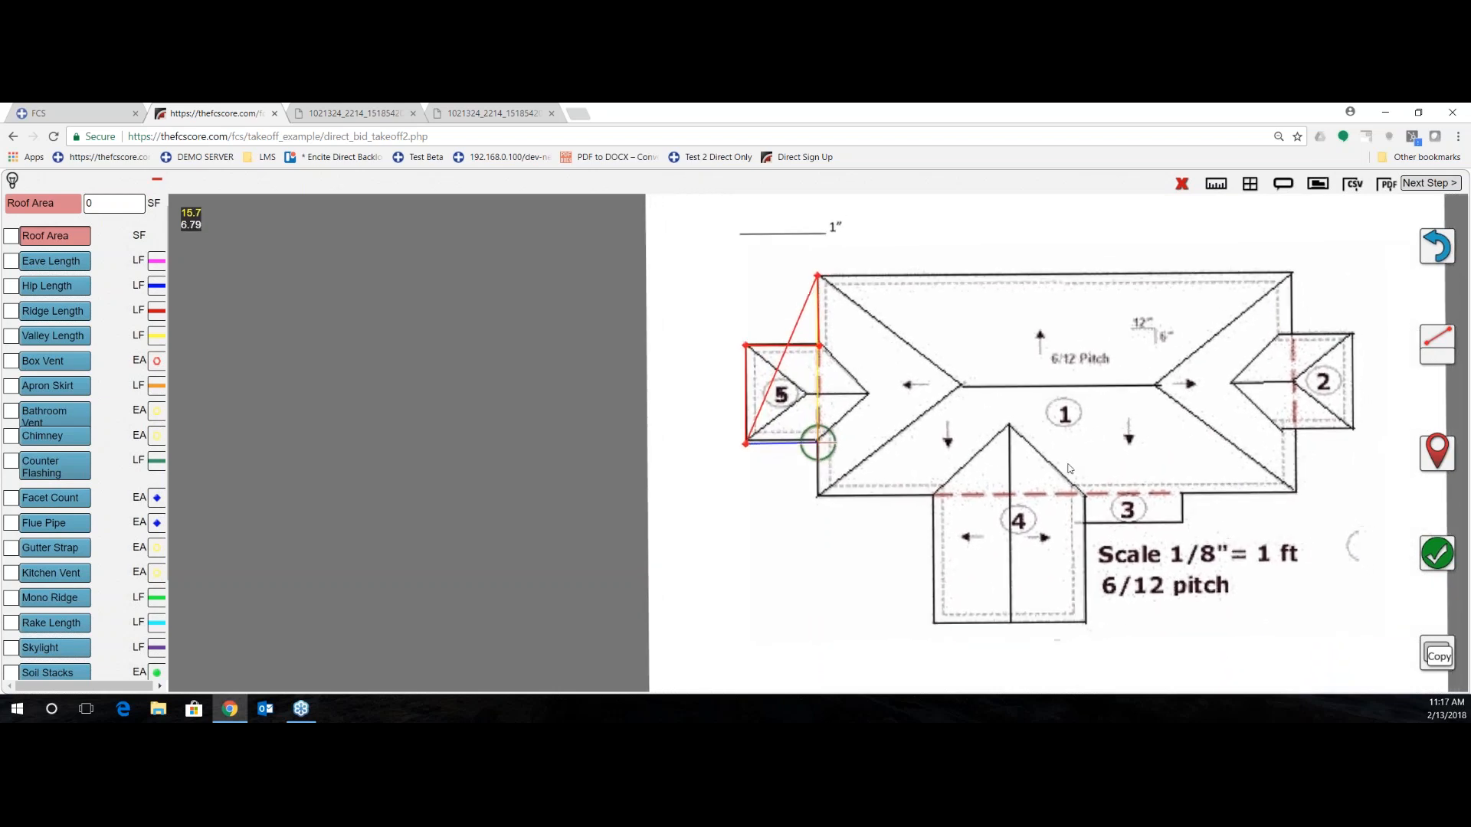
left_click(1429, 456)
- Continue the Roof Area outline through the main roof's lower-left corner and around section 4 to where it meets section 3
left_click_drag(1109, 522, 1107, 469)
left_click(1435, 455)
left_click_drag(1214, 477, 1096, 478)
left_click(1435, 455)
left_click_drag(1094, 556, 1090, 428)
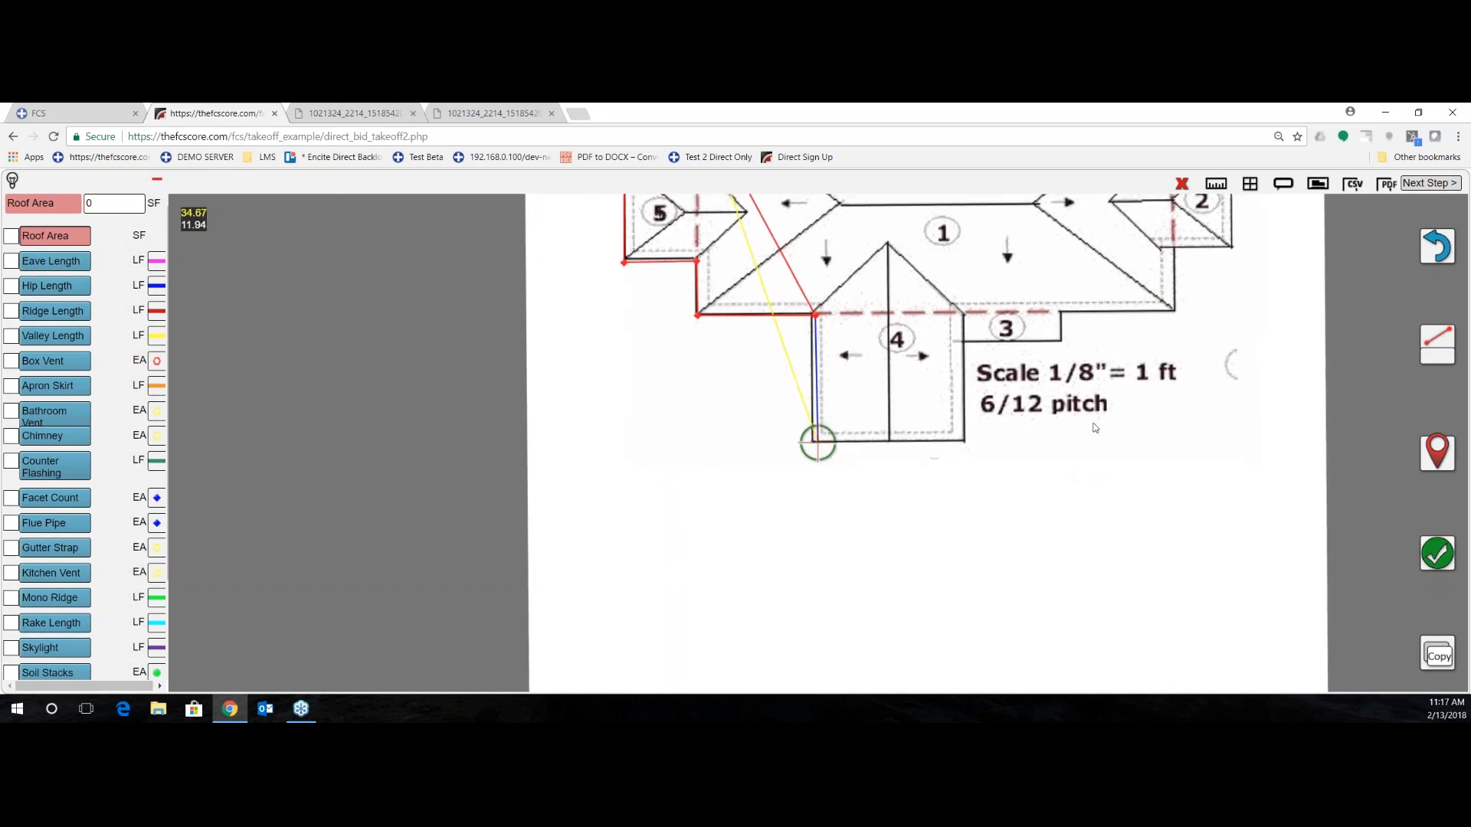
left_click(1436, 456)
left_click_drag(1262, 465, 1113, 467)
left_click(1436, 456)
mouse_move(1221, 460)
left_mouse_down()
mouse_move(1210, 546)
mouse_move(1225, 535)
left_mouse_up()
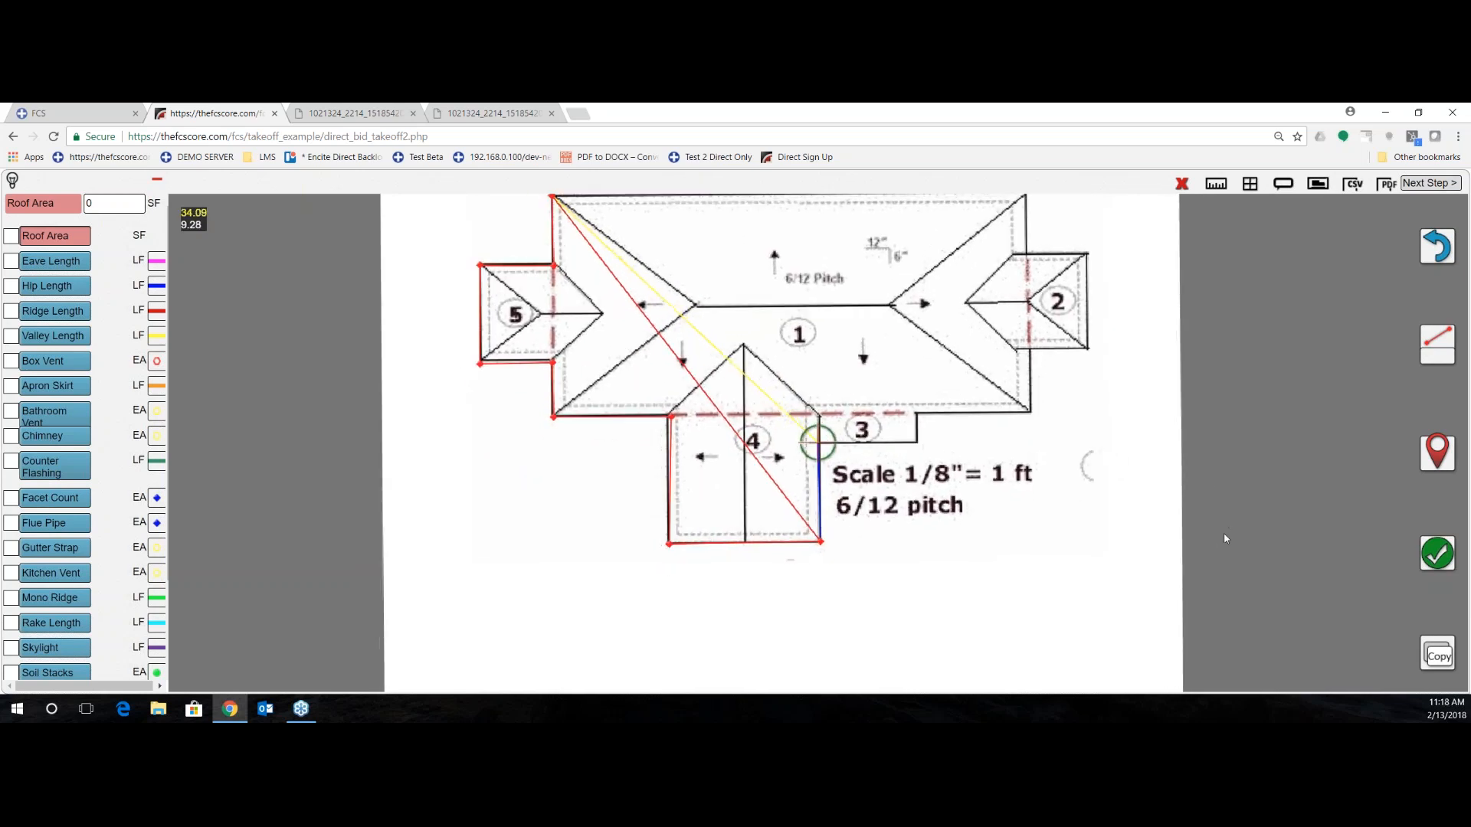
left_click(1435, 453)
- Plot the Roof Area outline around section 3 and along the lower edge to the main roof's lower-right corner
mouse_move(1314, 451)
left_mouse_down()
mouse_move(1216, 451)
mouse_move(1300, 461)
mouse_move(1284, 485)
mouse_move(1161, 447)
left_mouse_up()
left_click(1437, 455)
left_click(1437, 454)
left_click(1437, 453)
scroll(971, 468, "up", 1)
scroll(971, 467, "up", 1)
left_click_drag(948, 466, 948, 522)
scroll(936, 510, "up", 2)
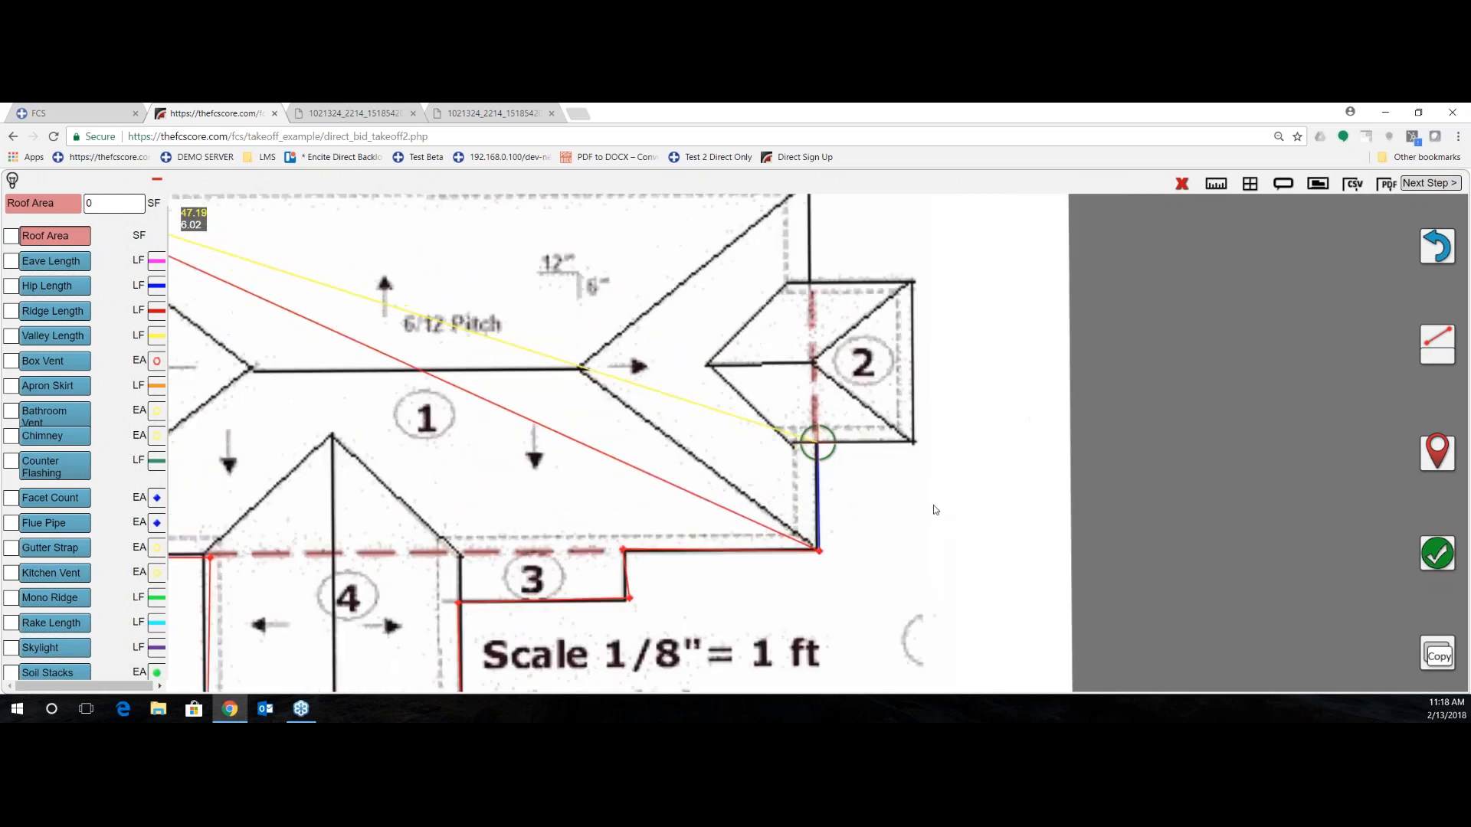
mouse_move(1205, 469)
left_mouse_down()
mouse_move(1119, 468)
mouse_move(1155, 516)
mouse_move(1166, 609)
left_mouse_up()
- Plot the Roof Area outline around section 2 to the main roof's upper-right corner and complete the area along the top edge
left_click(1429, 462)
left_click_drag(1188, 438, 1270, 440)
left_click(1427, 458)
mouse_move(1169, 433)
left_mouse_down()
mouse_move(1149, 498)
mouse_move(1163, 519)
mouse_move(1169, 502)
left_mouse_up()
left_click(1433, 458)
left_click_drag(1004, 472, 1432, 450)
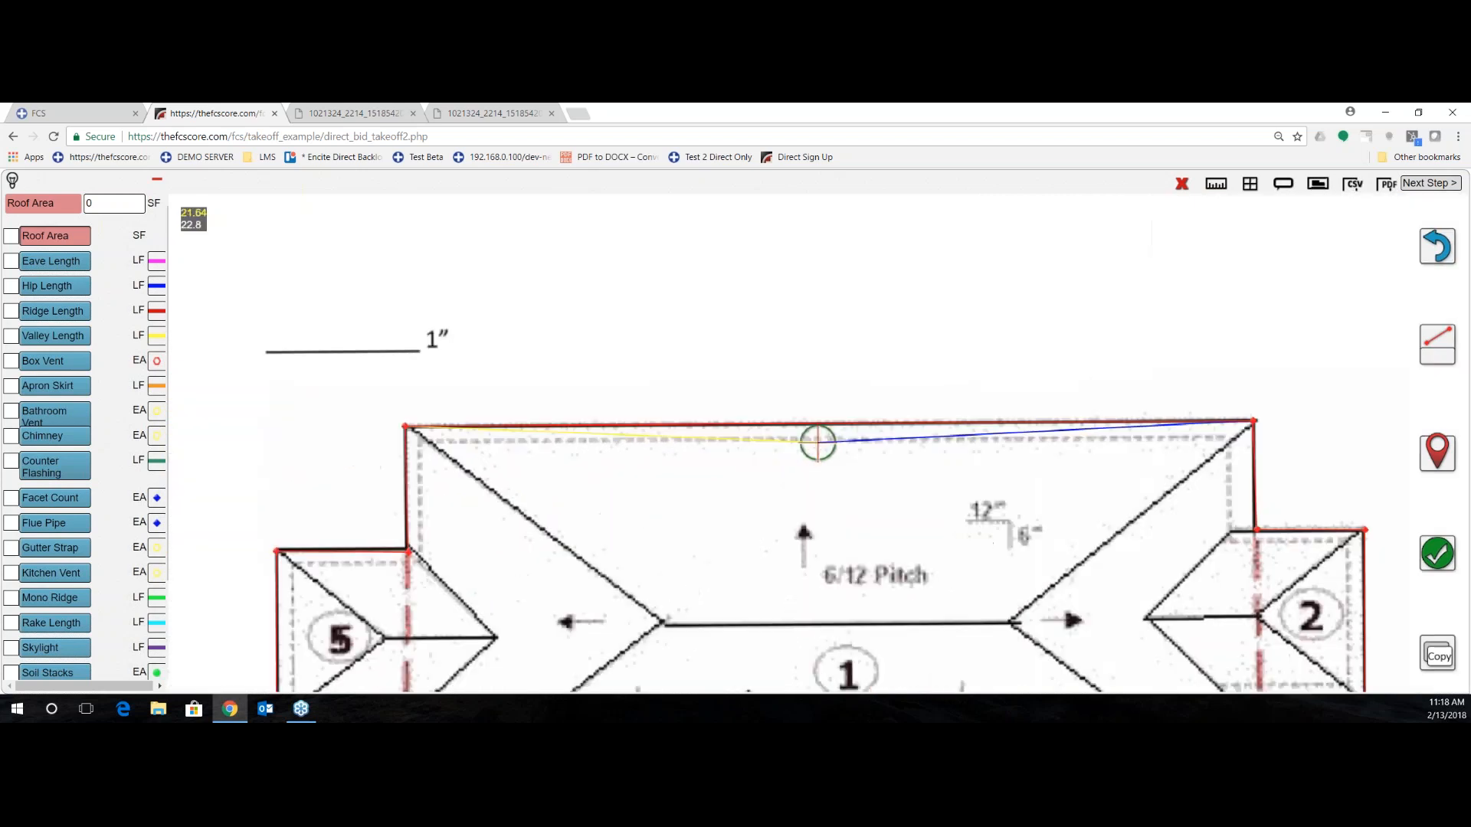
left_click(1438, 553)
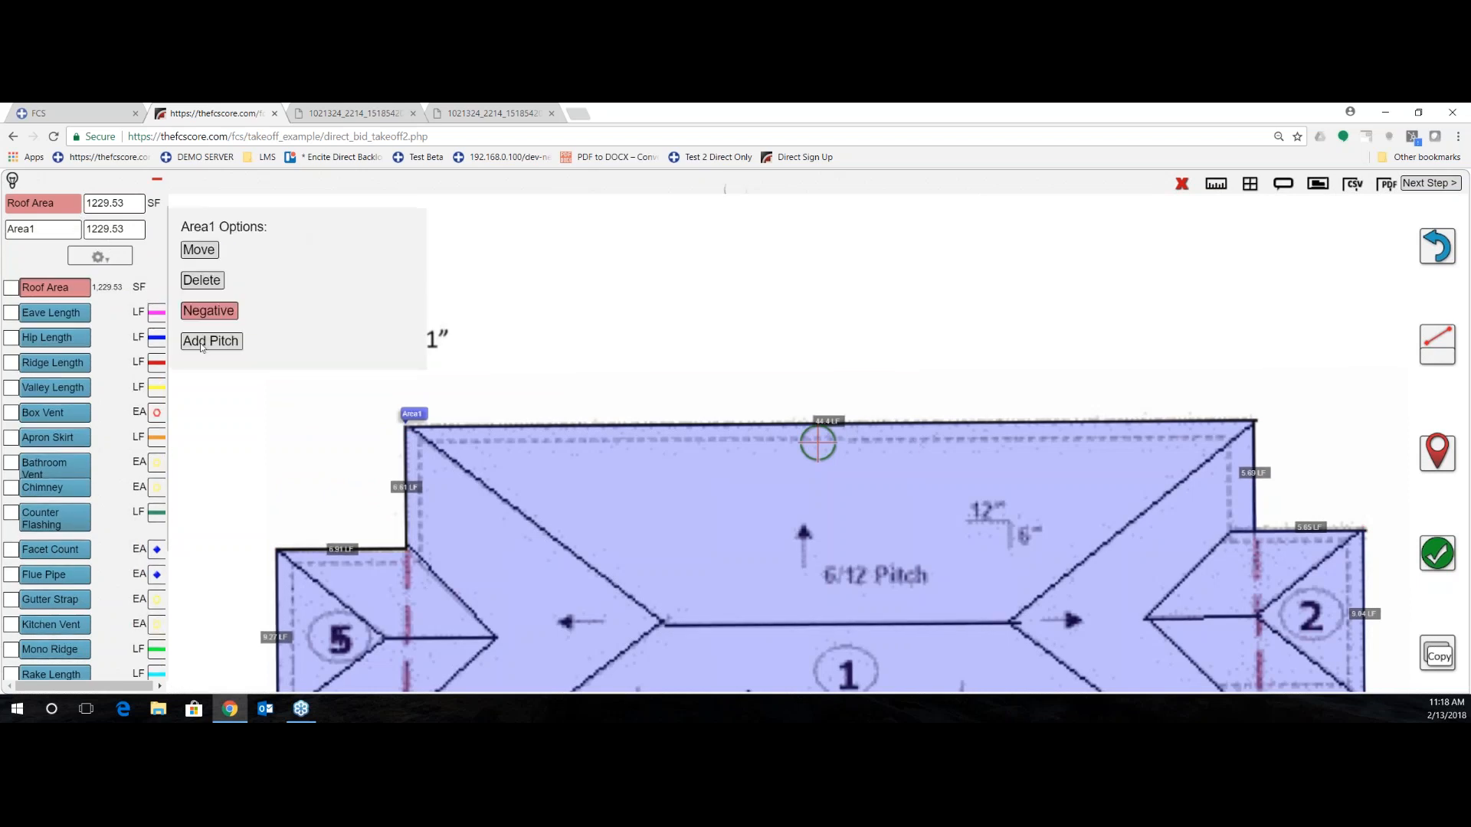
- Add a 6/12 pitch to the completed roof area
left_click(211, 342)
left_click(58, 281)
key("BackSpace")
type("6")
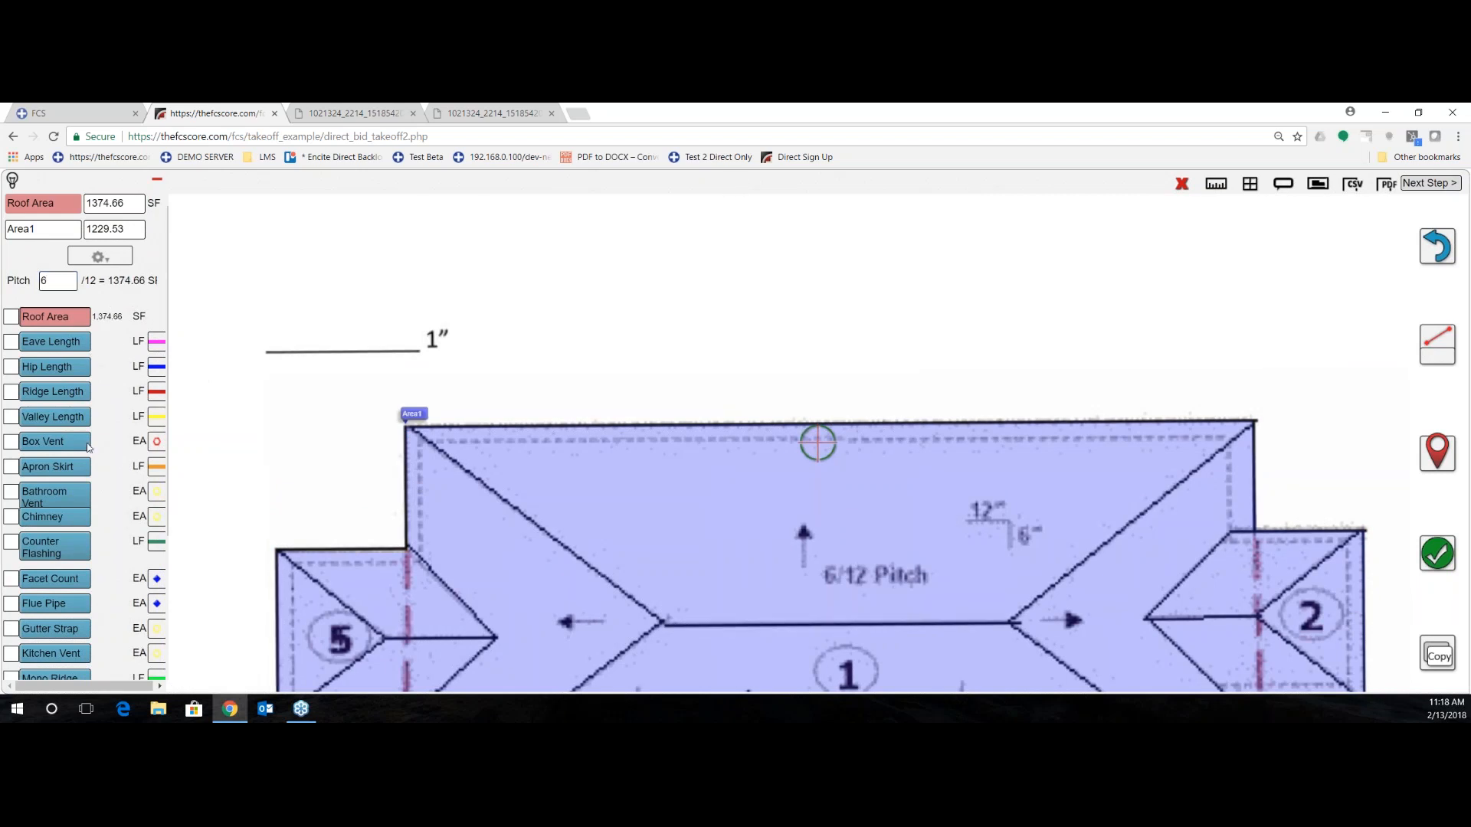
- Place three box vents in a row just below the main ridge
left_click(54, 444)
mouse_move(573, 637)
left_mouse_down()
mouse_move(674, 375)
mouse_move(756, 406)
mouse_move(672, 399)
left_mouse_up()
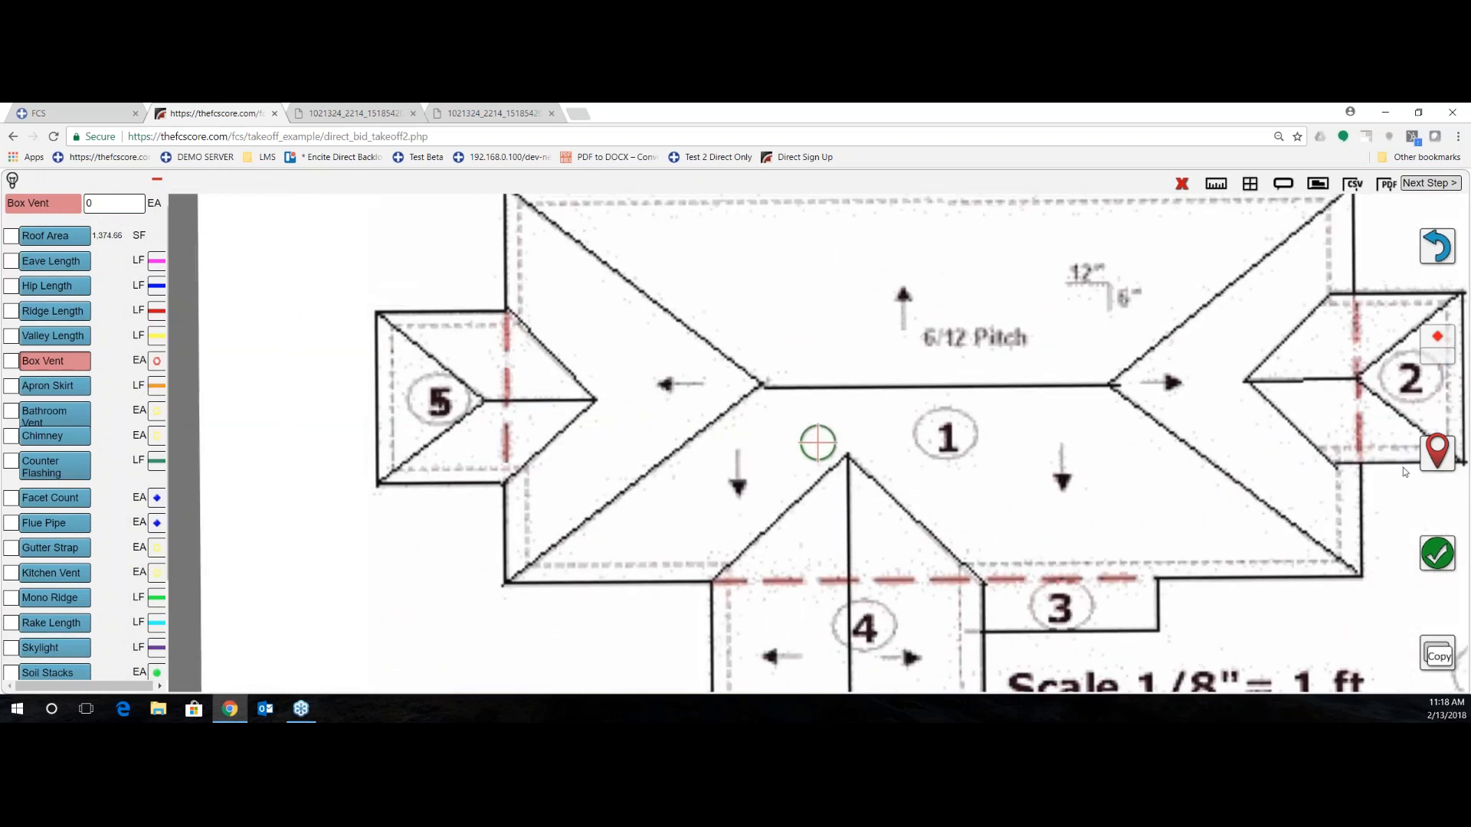
left_click(1434, 456)
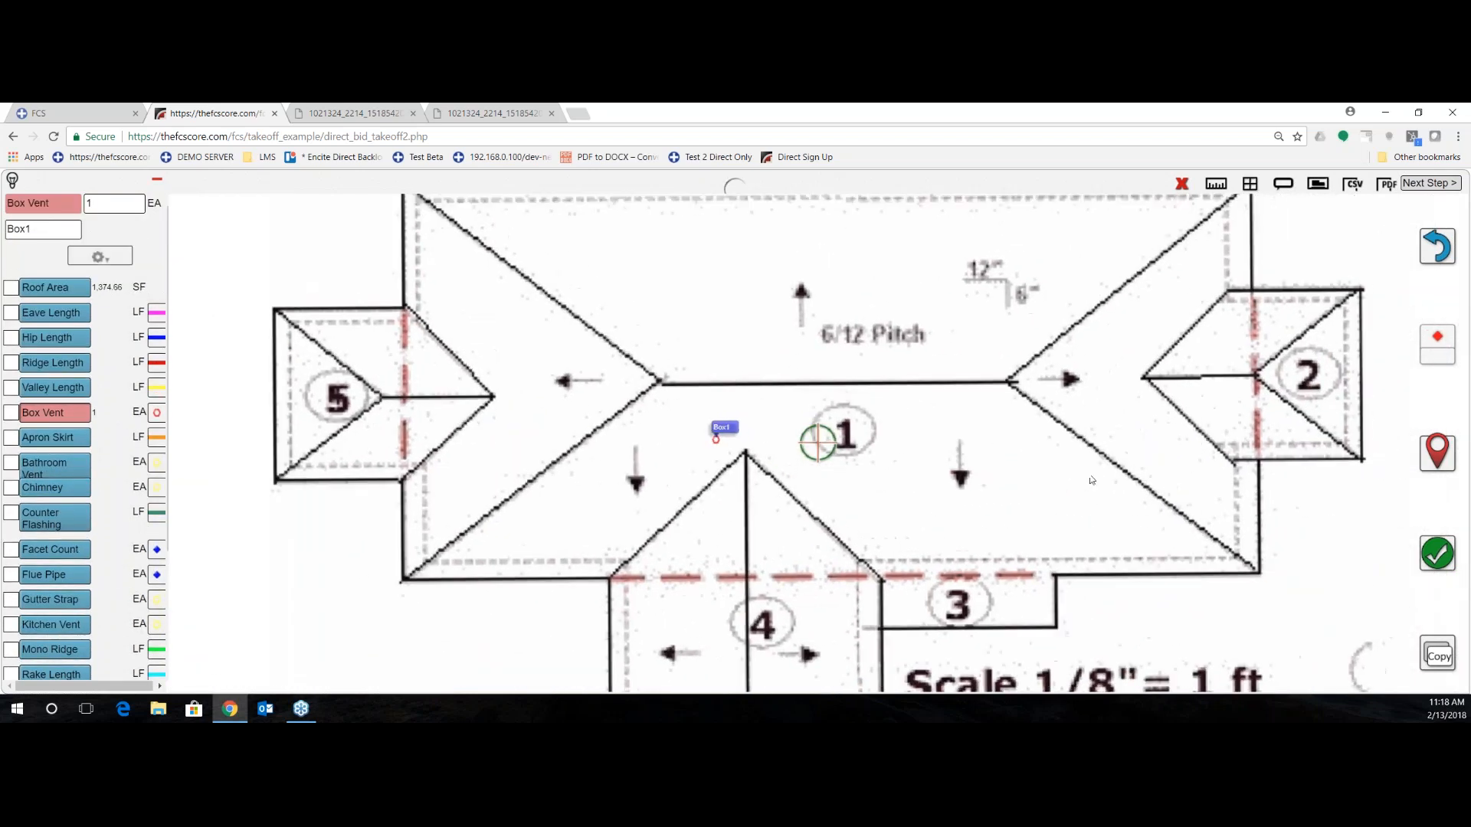
key("space")
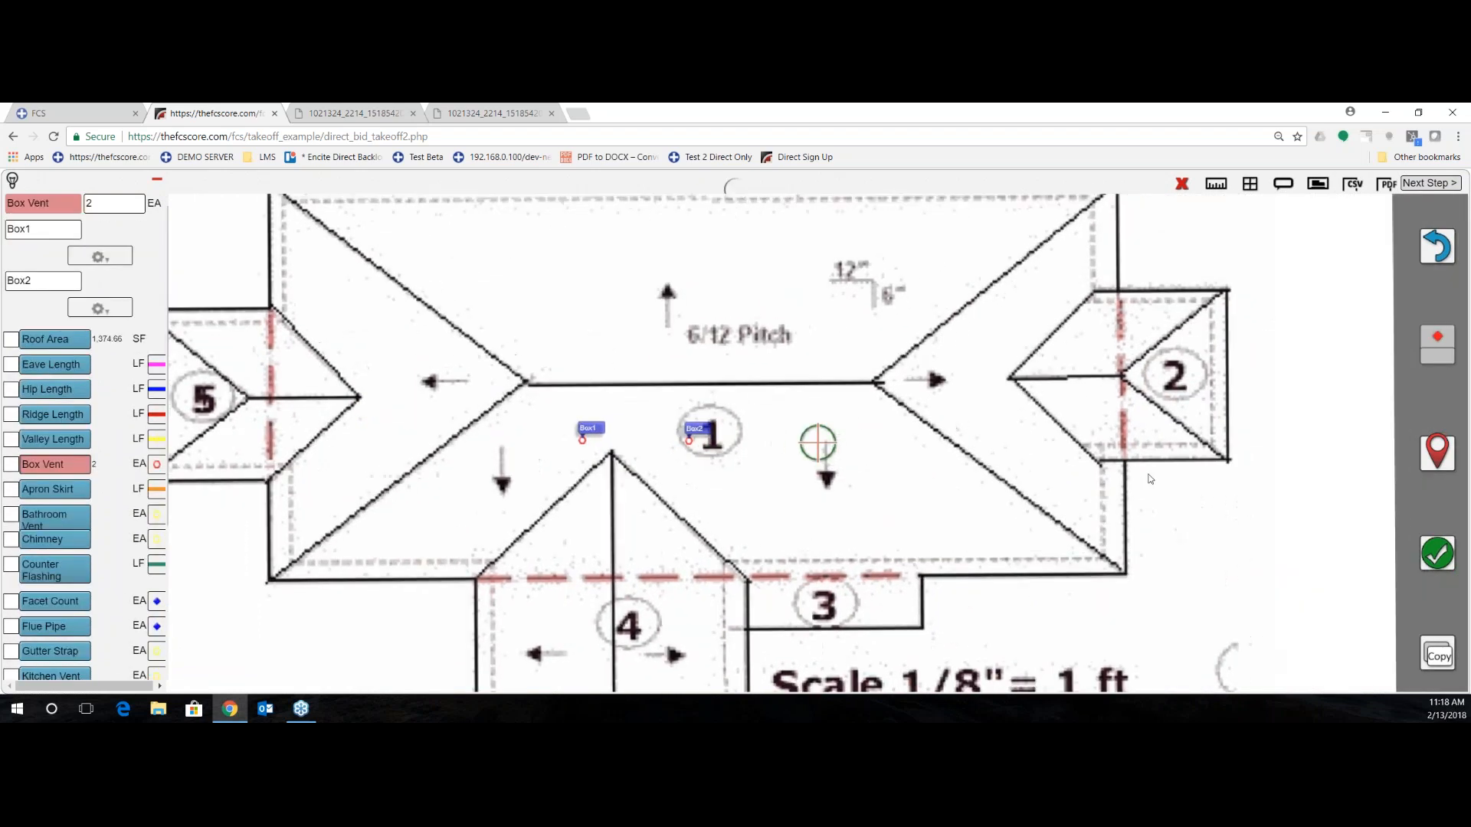
key("space")
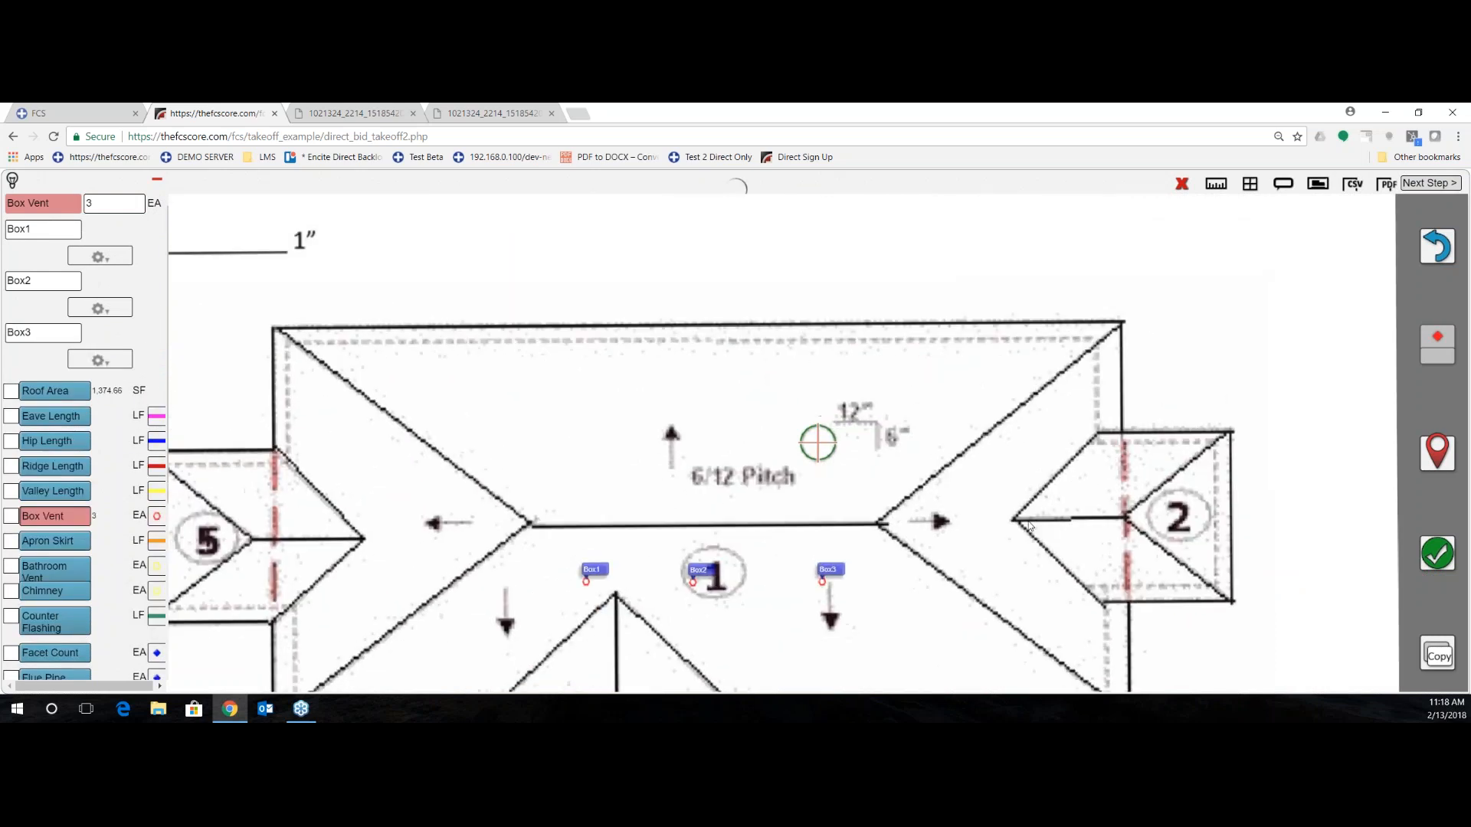
- Place three more box vents above the main ridge, lined up with the lower row
key("space")
left_click_drag(978, 462, 1107, 462)
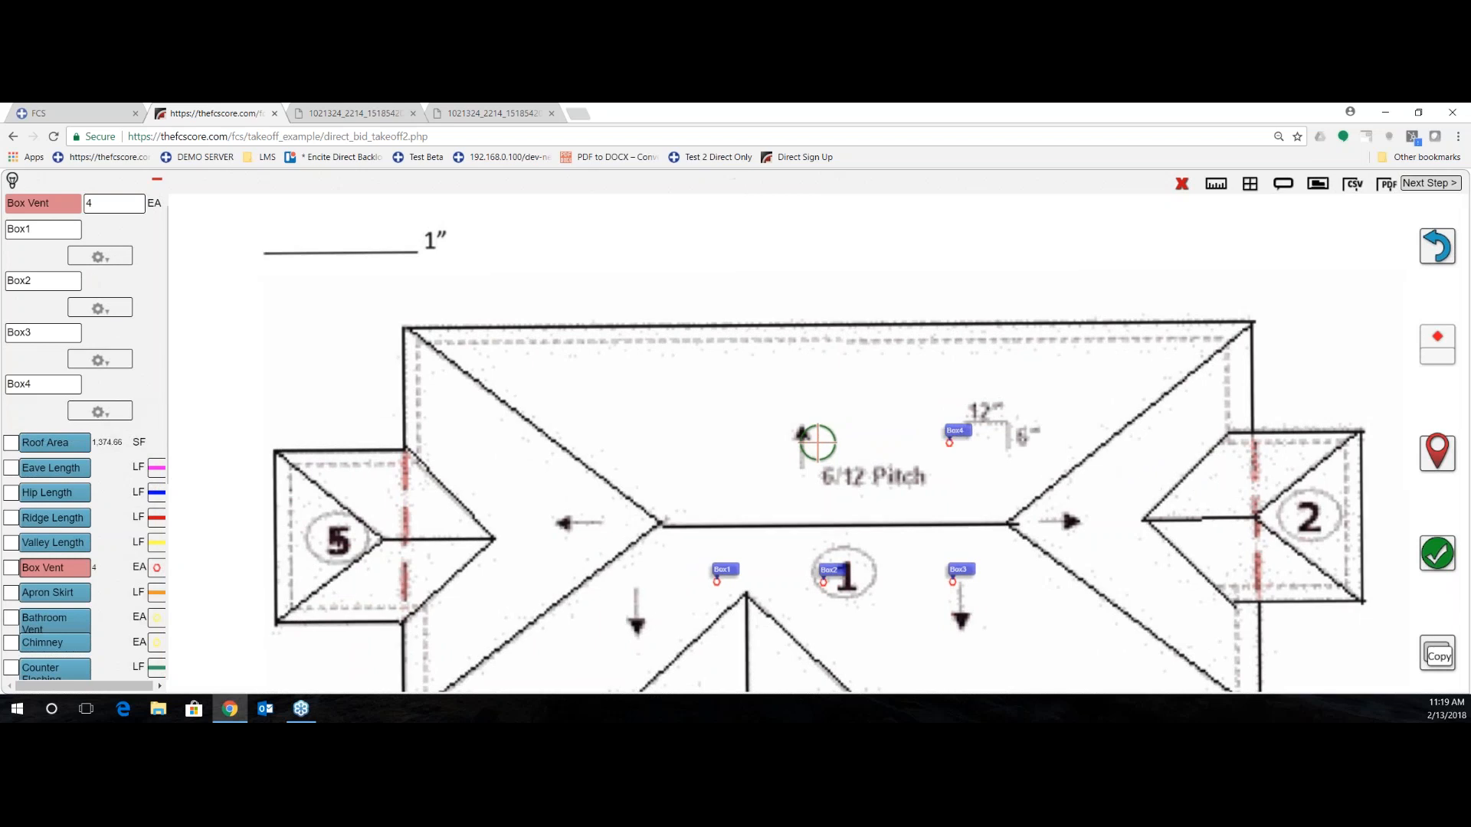
key("space")
left_click_drag(954, 443, 1069, 454)
key("space")
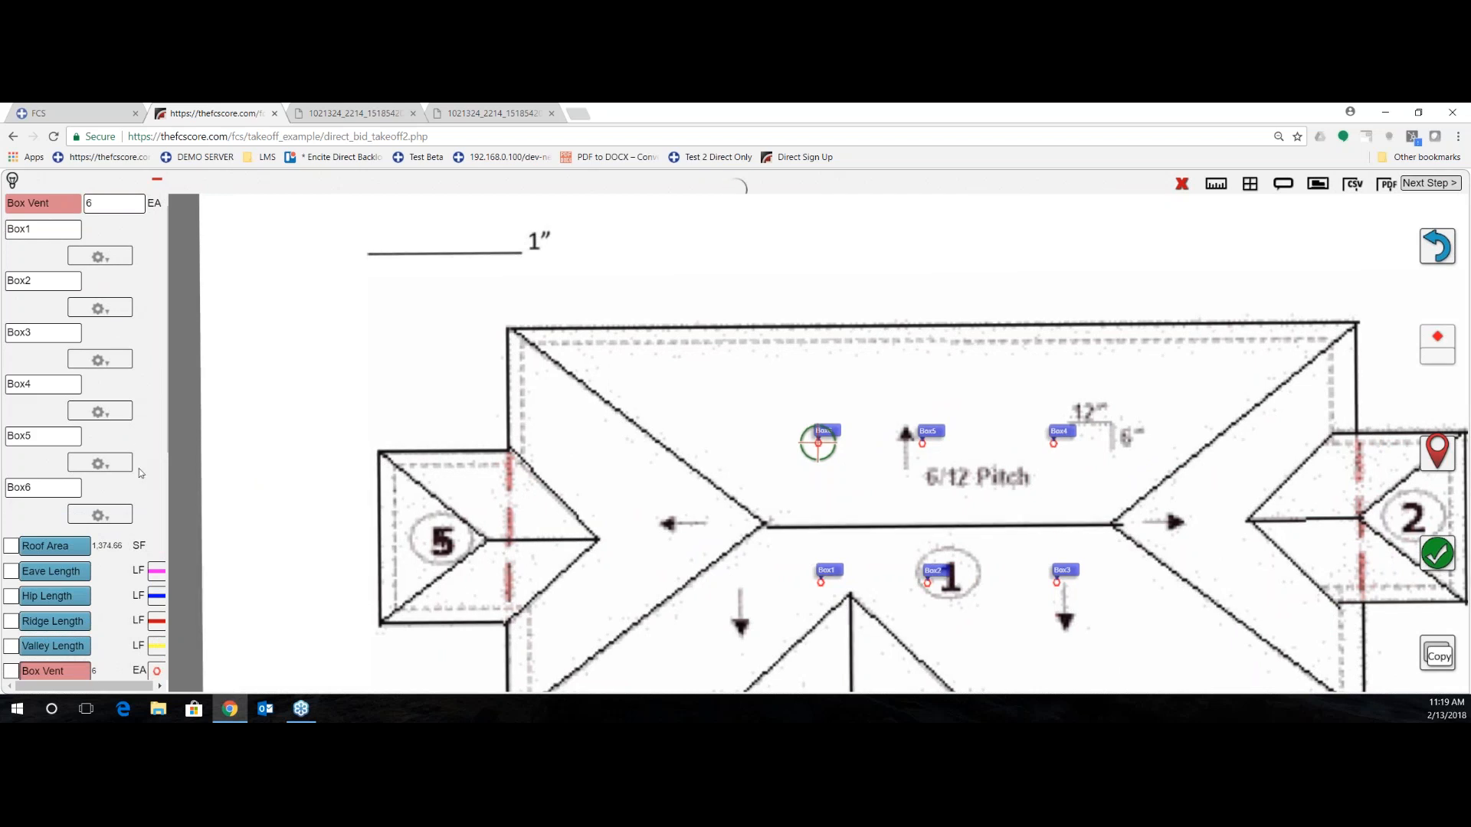
- Measure Hip Length along the main roof's two left hips, from the upper-left corner via the ridge end to the lower-left corner
scroll(140, 472, "down", 4)
left_click(44, 380)
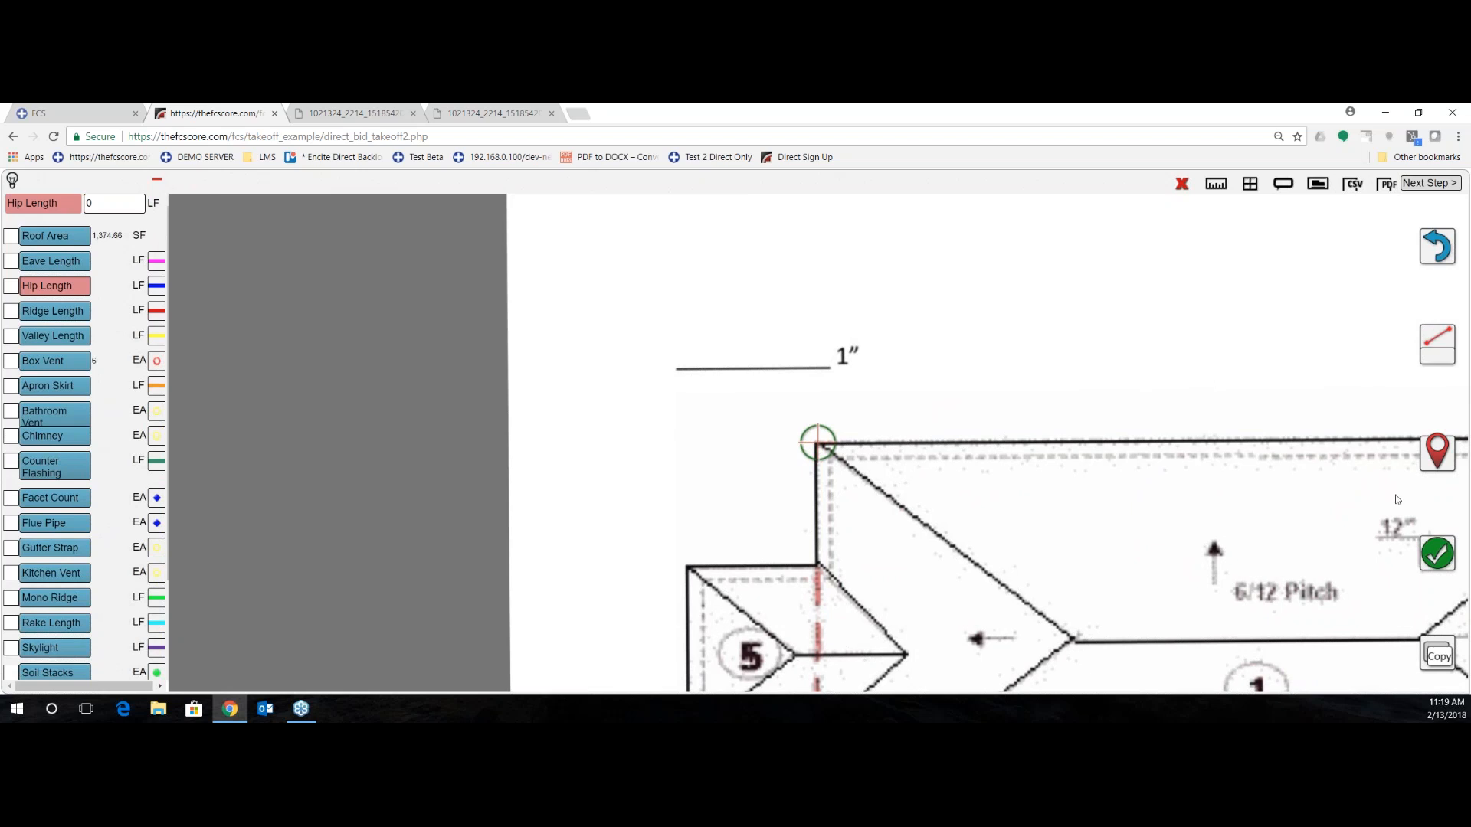
left_click(1437, 453)
left_click_drag(1136, 548, 933, 389)
left_click(1437, 452)
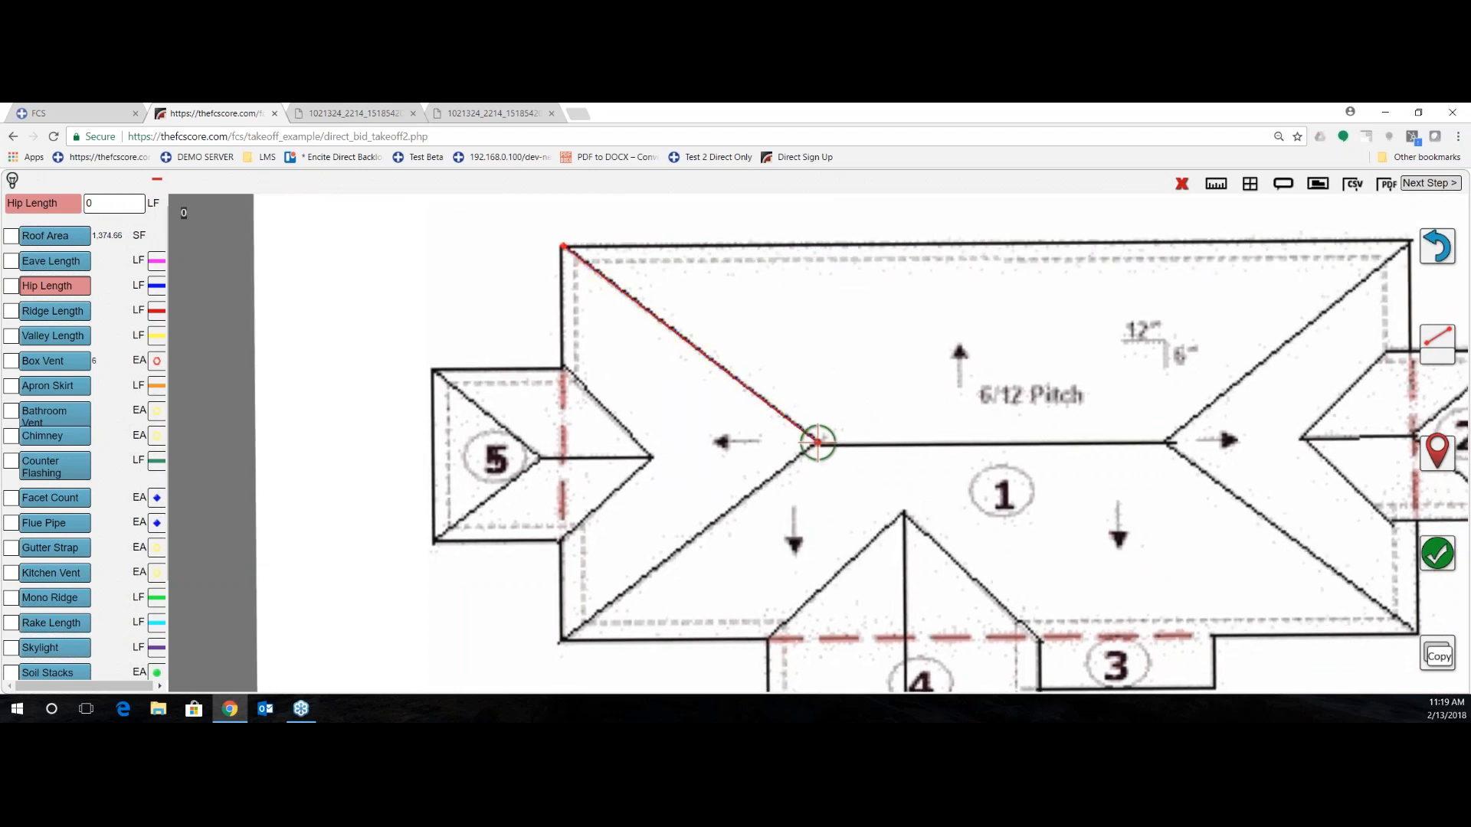
left_click_drag(859, 488, 1088, 305)
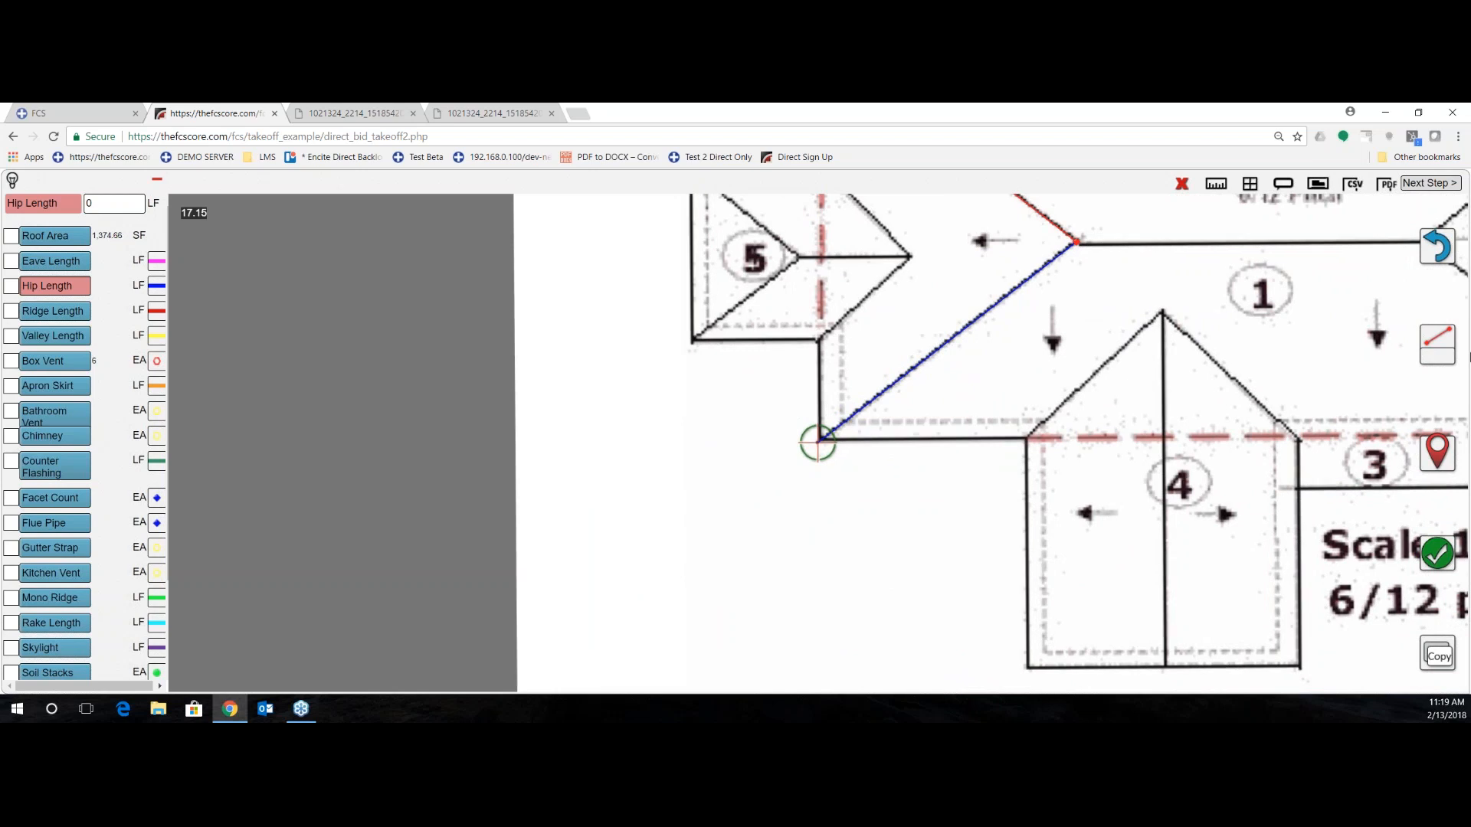
left_click(1440, 553)
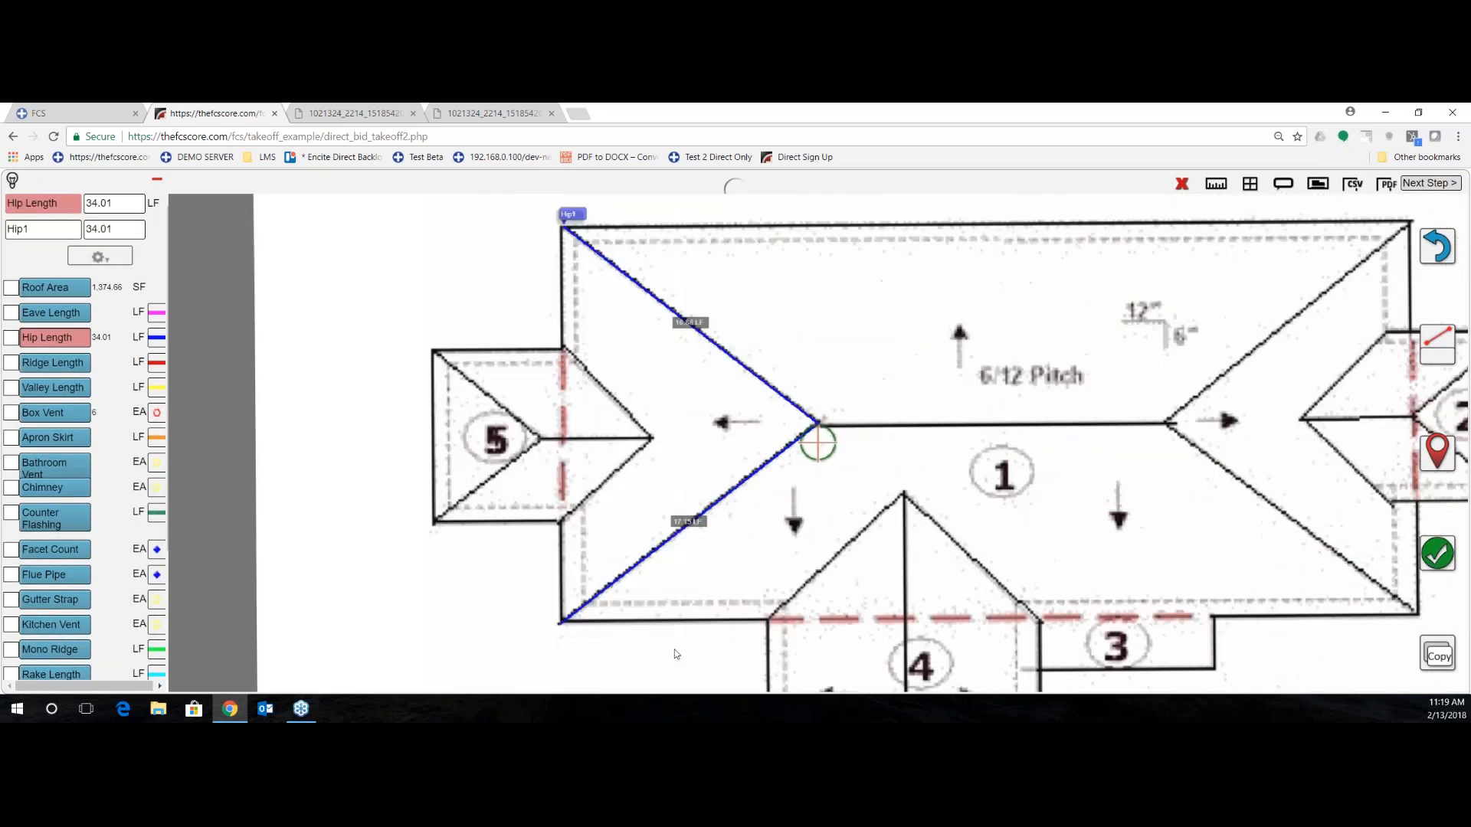
- Add a second Hip Length along the main roof's two right hips, from the upper-right corner via the ridge end to the lower-right corner
left_click_drag(674, 650, 559, 671)
left_click_drag(1285, 441, 817, 637)
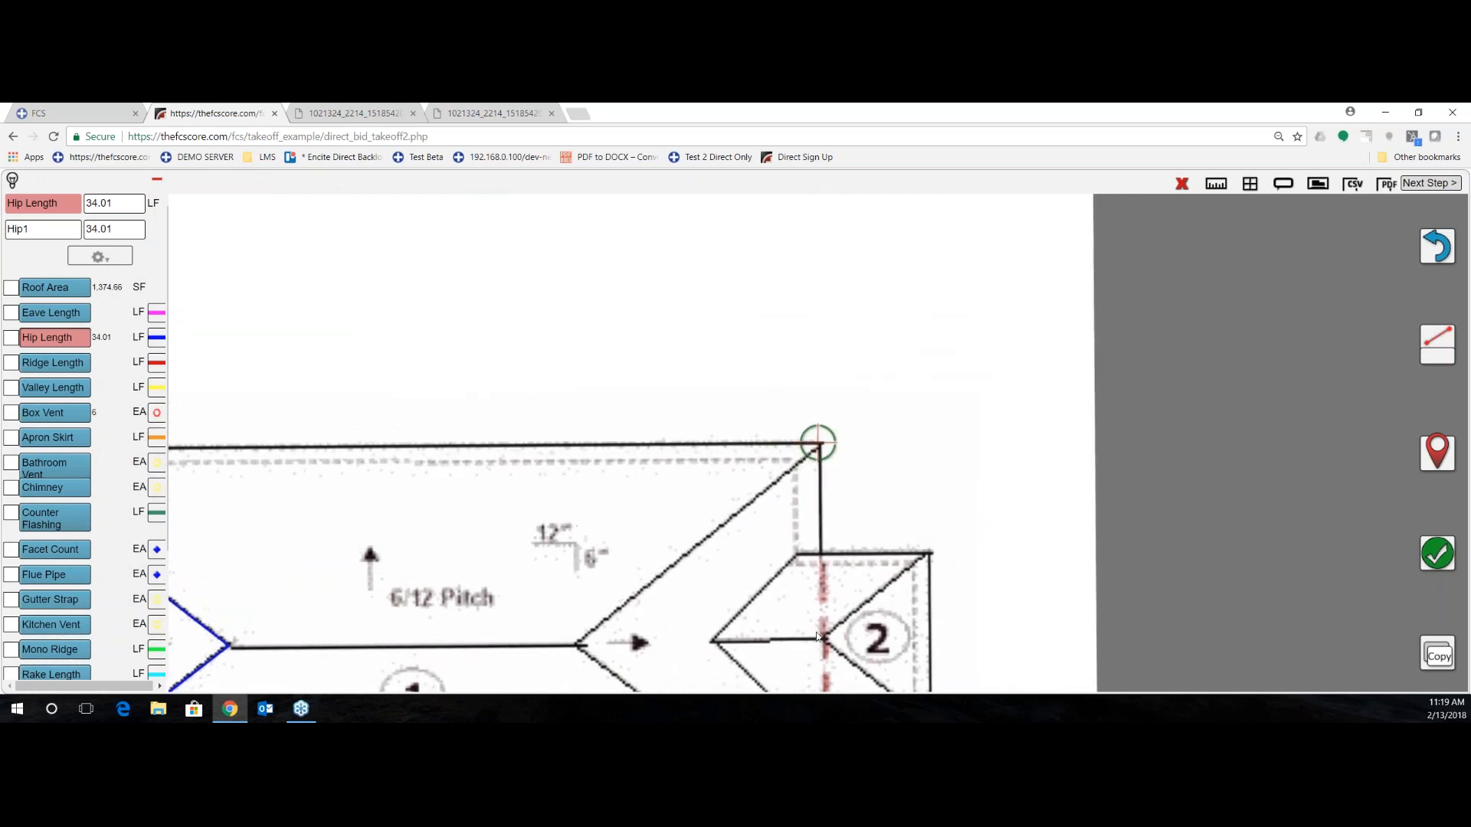
left_click(1437, 458)
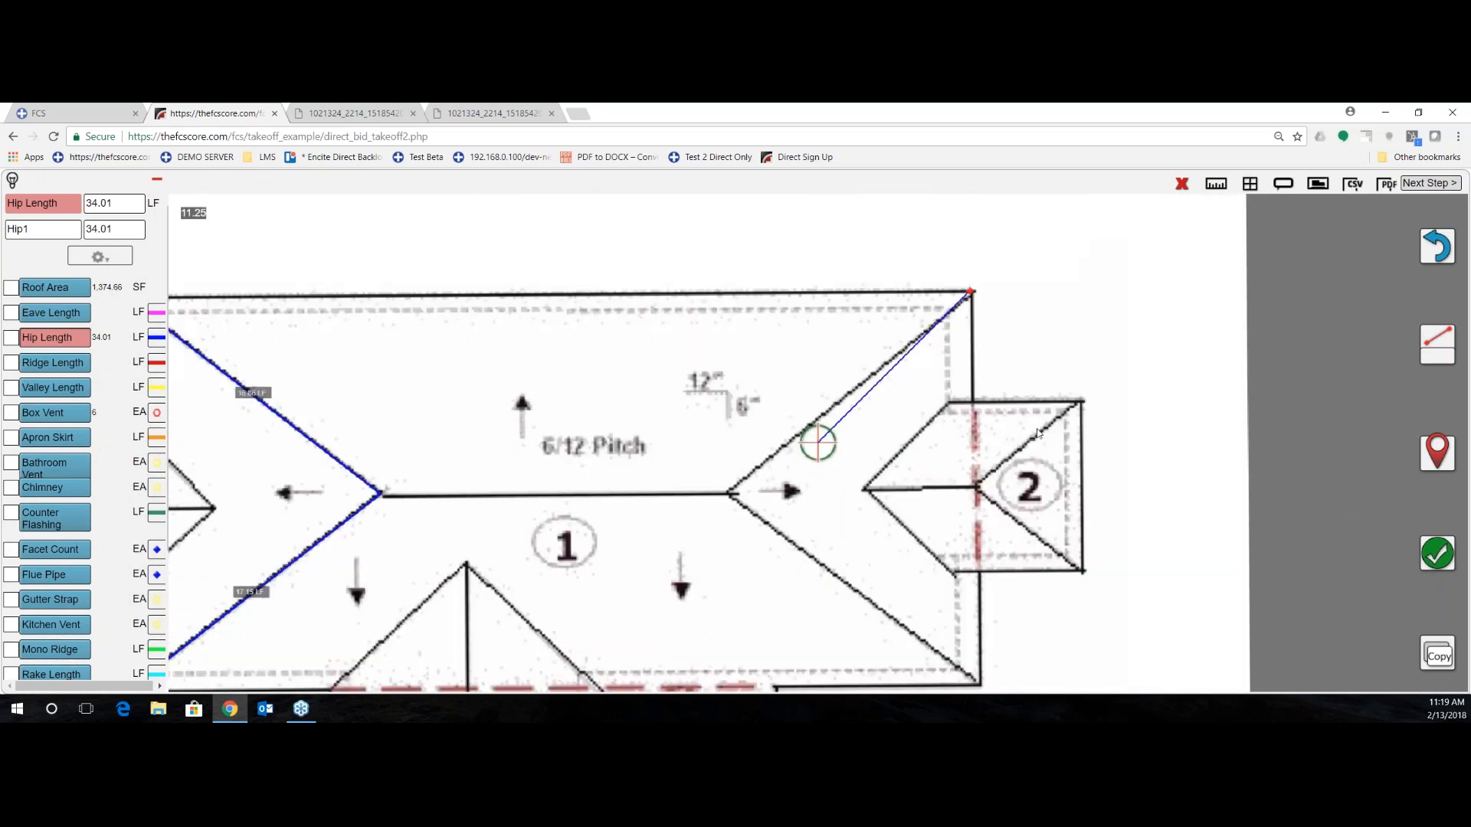
left_click_drag(1073, 420, 1077, 423)
left_click(1437, 455)
mouse_move(1219, 516)
left_mouse_down()
mouse_move(1096, 443)
mouse_move(1044, 365)
left_mouse_up()
left_click(1437, 451)
left_click(1437, 553)
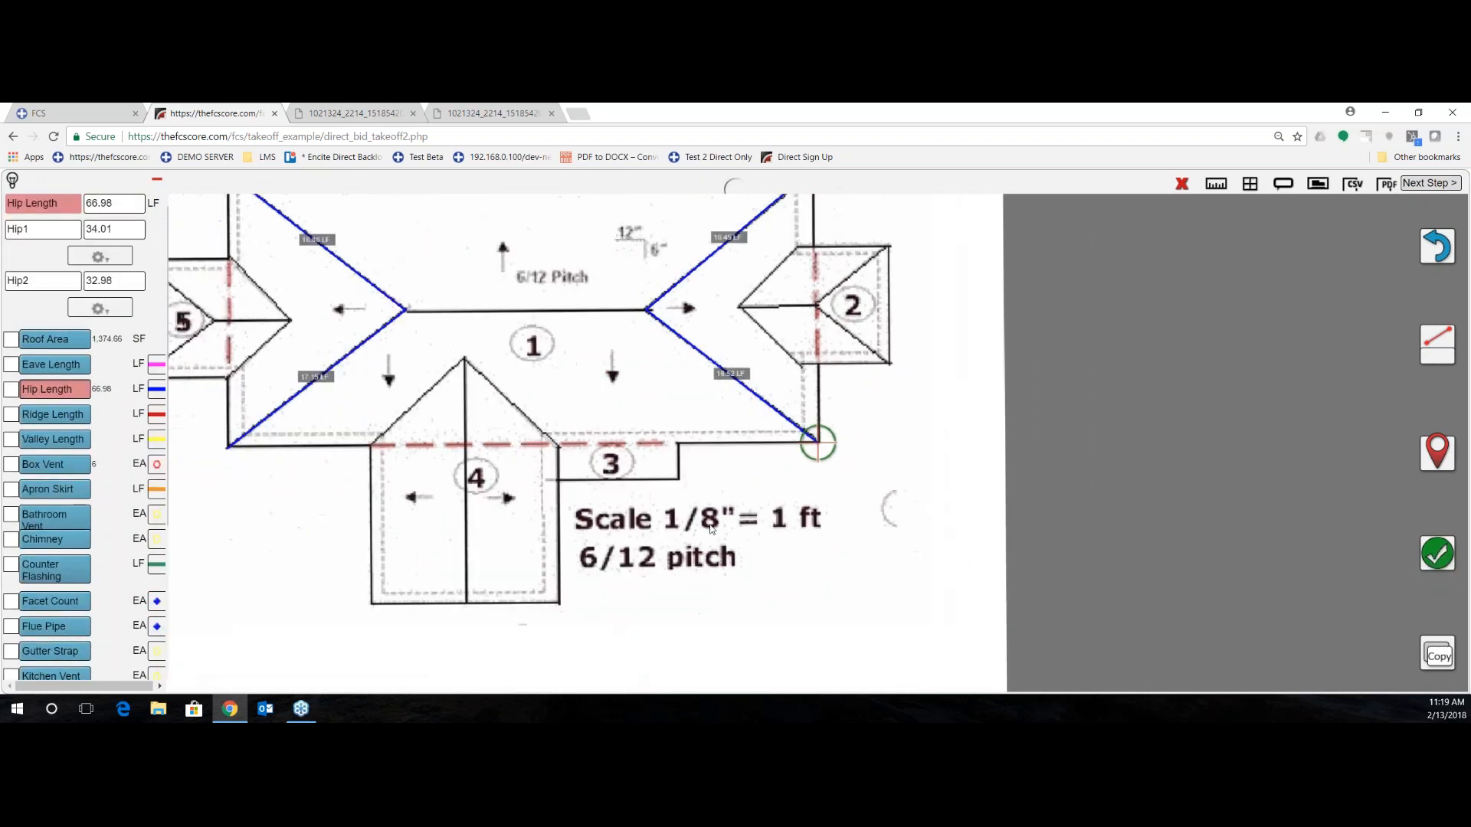
- Measure Ridge Length along the main ridge of section 1, from its left end to its right end
left_click(53, 414)
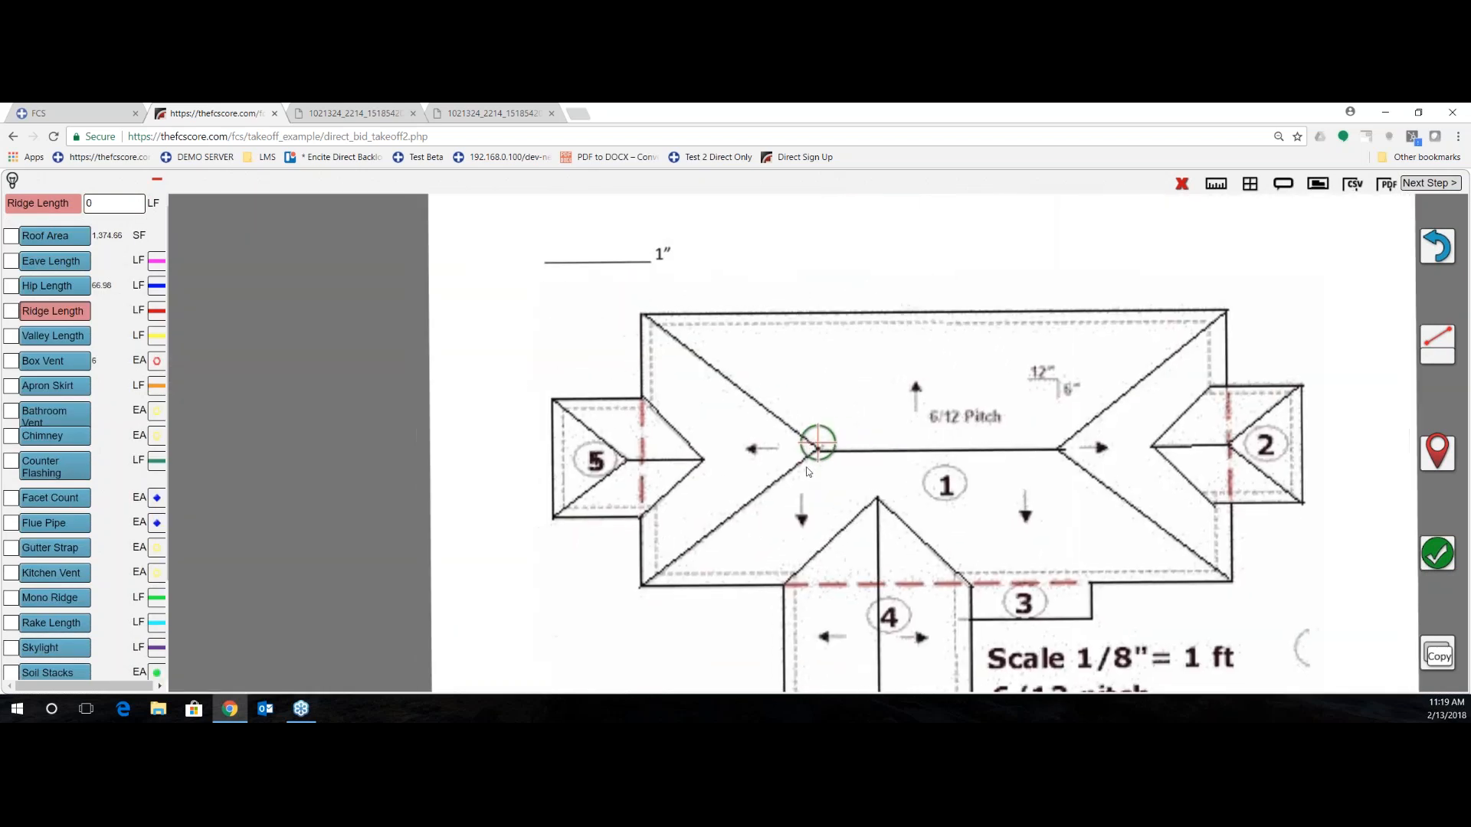
left_click(1425, 456)
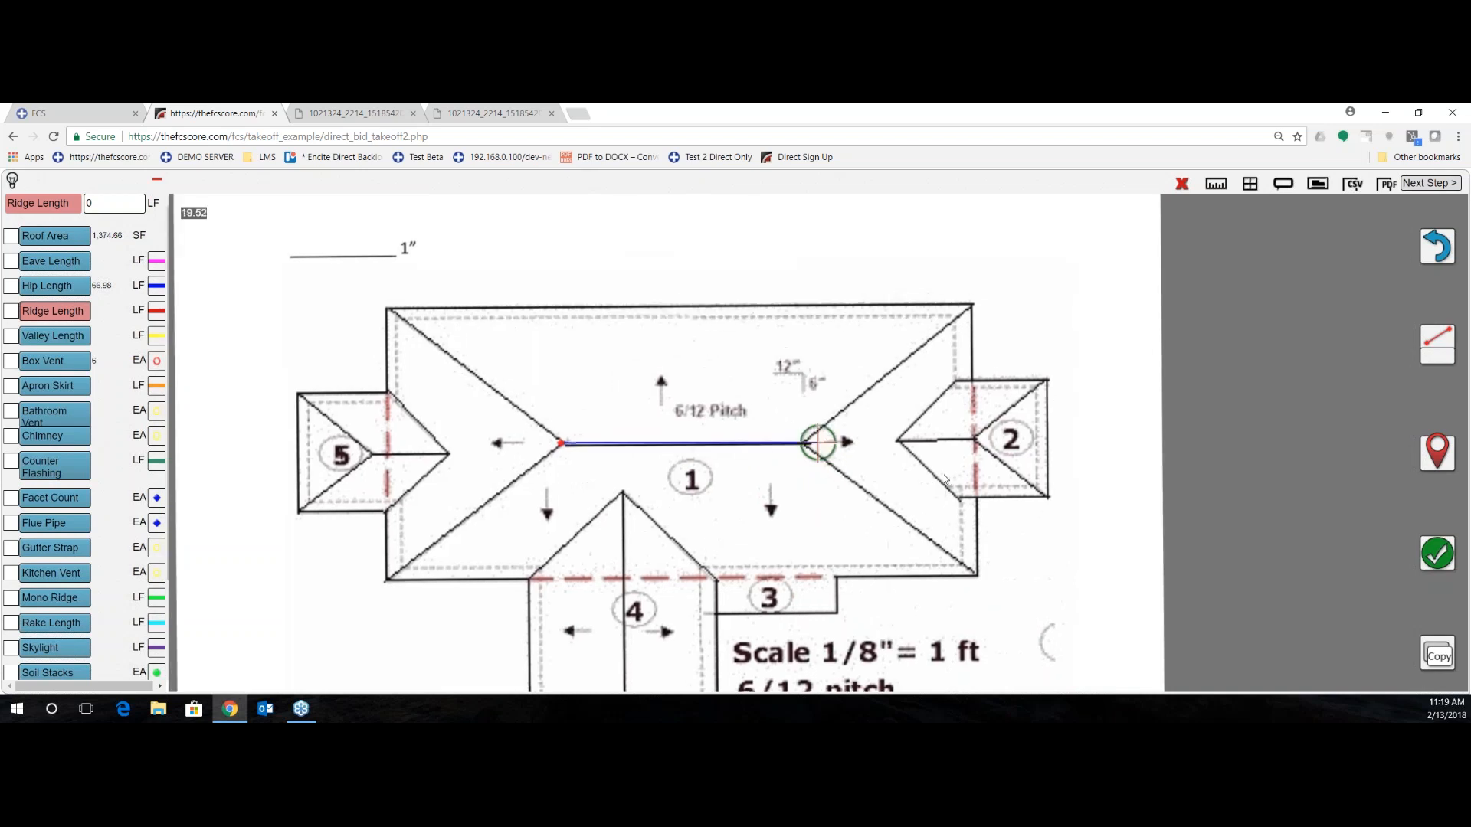
left_click_drag(950, 478, 961, 480)
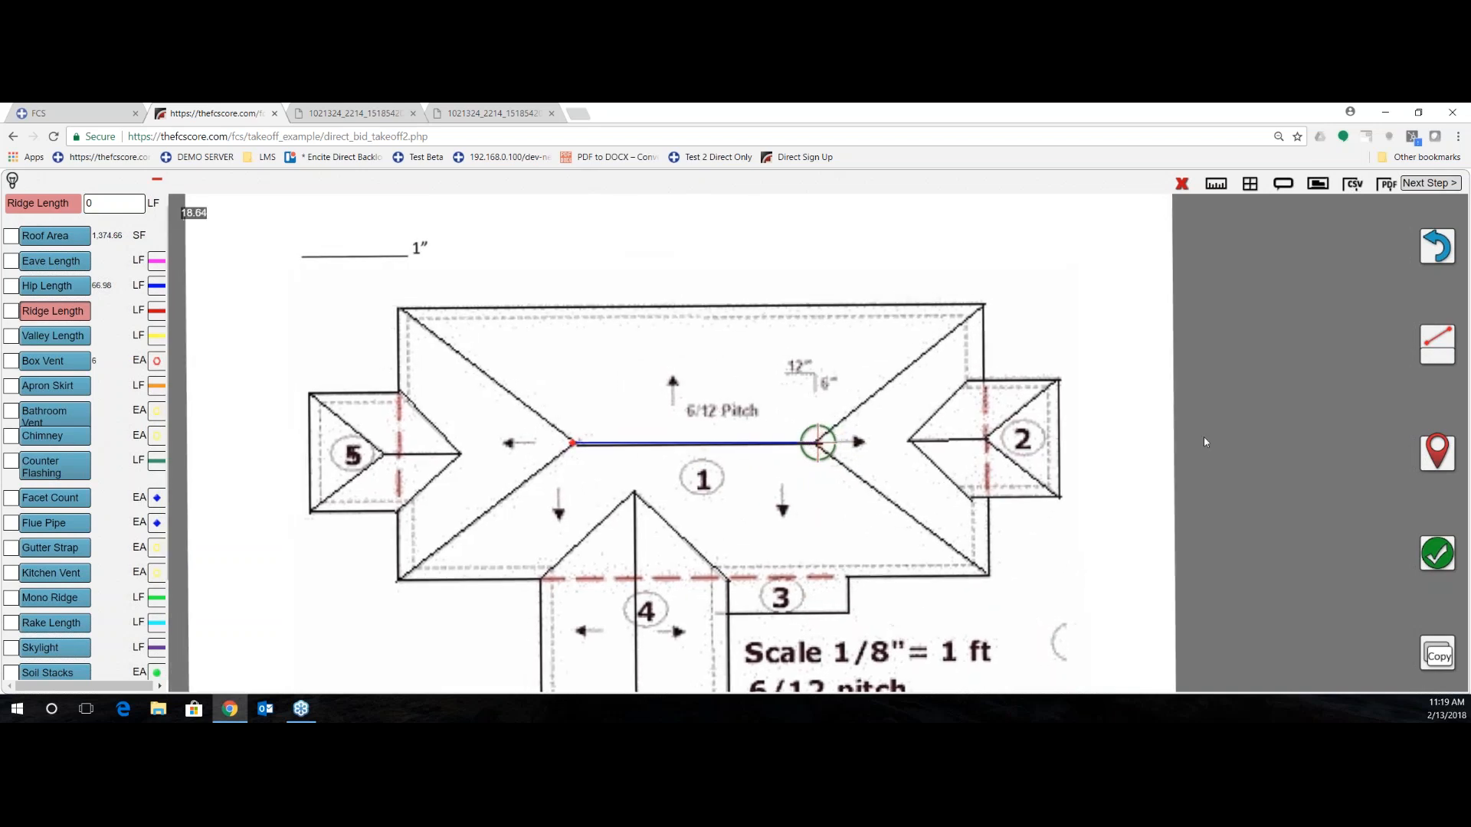
left_click(1440, 456)
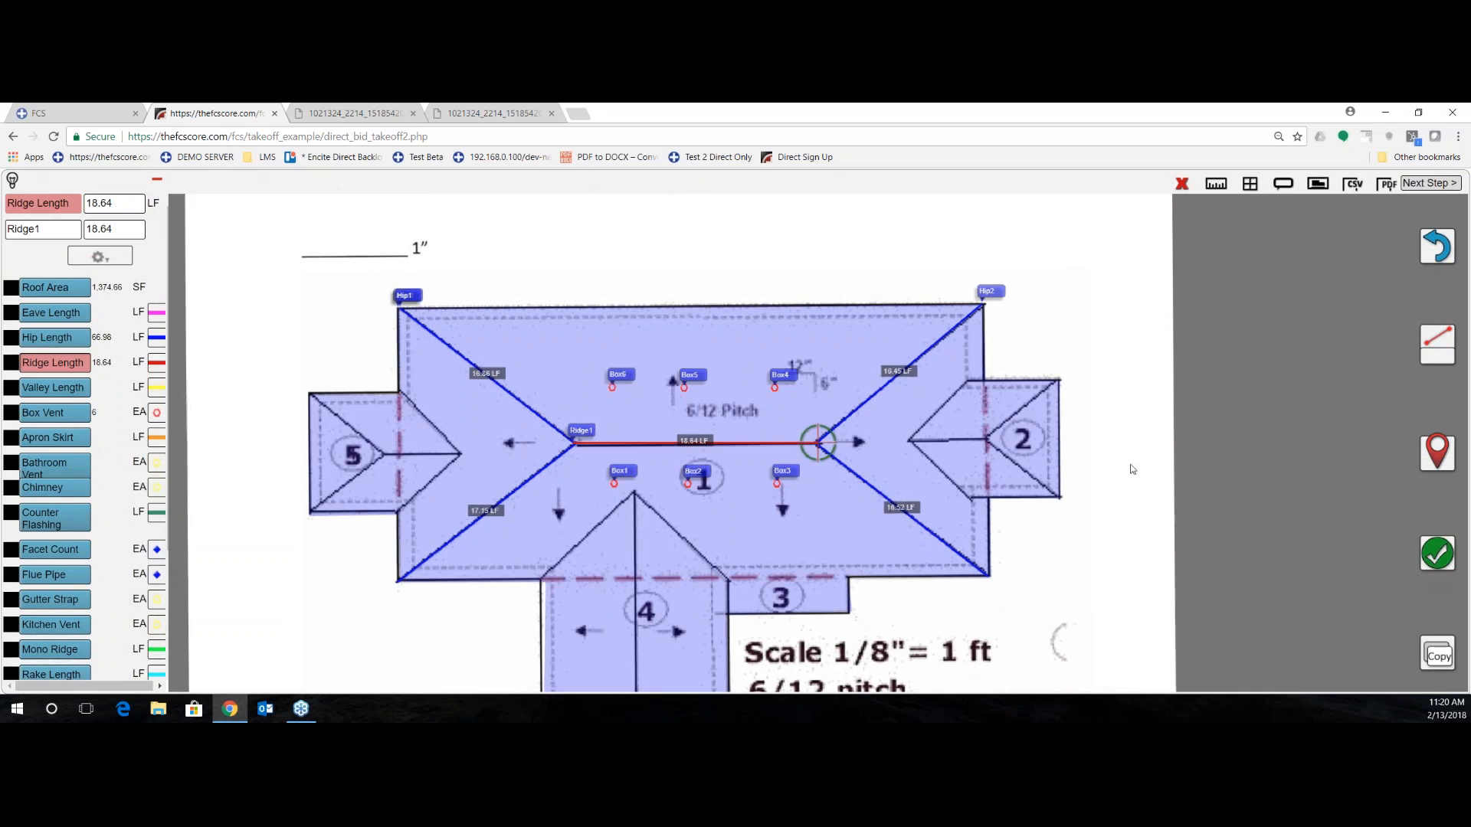
- Frame the whole roof plan with all its measurements shown and capture the image for the PDF
scroll(1135, 468, "down", 2)
scroll(1064, 451, "down", 2)
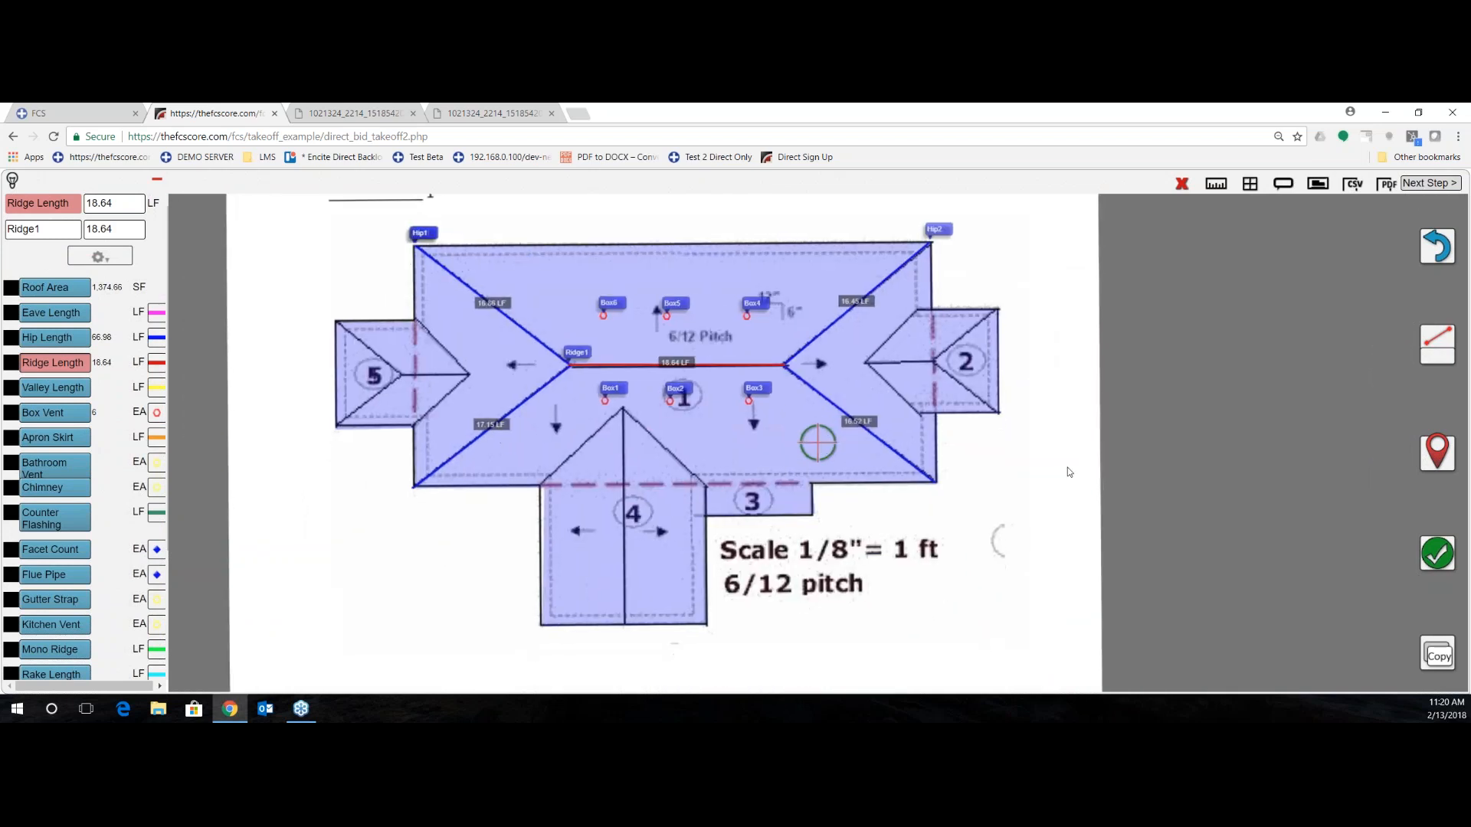
mouse_move(907, 500)
left_mouse_down()
mouse_move(967, 522)
mouse_move(988, 555)
left_mouse_up()
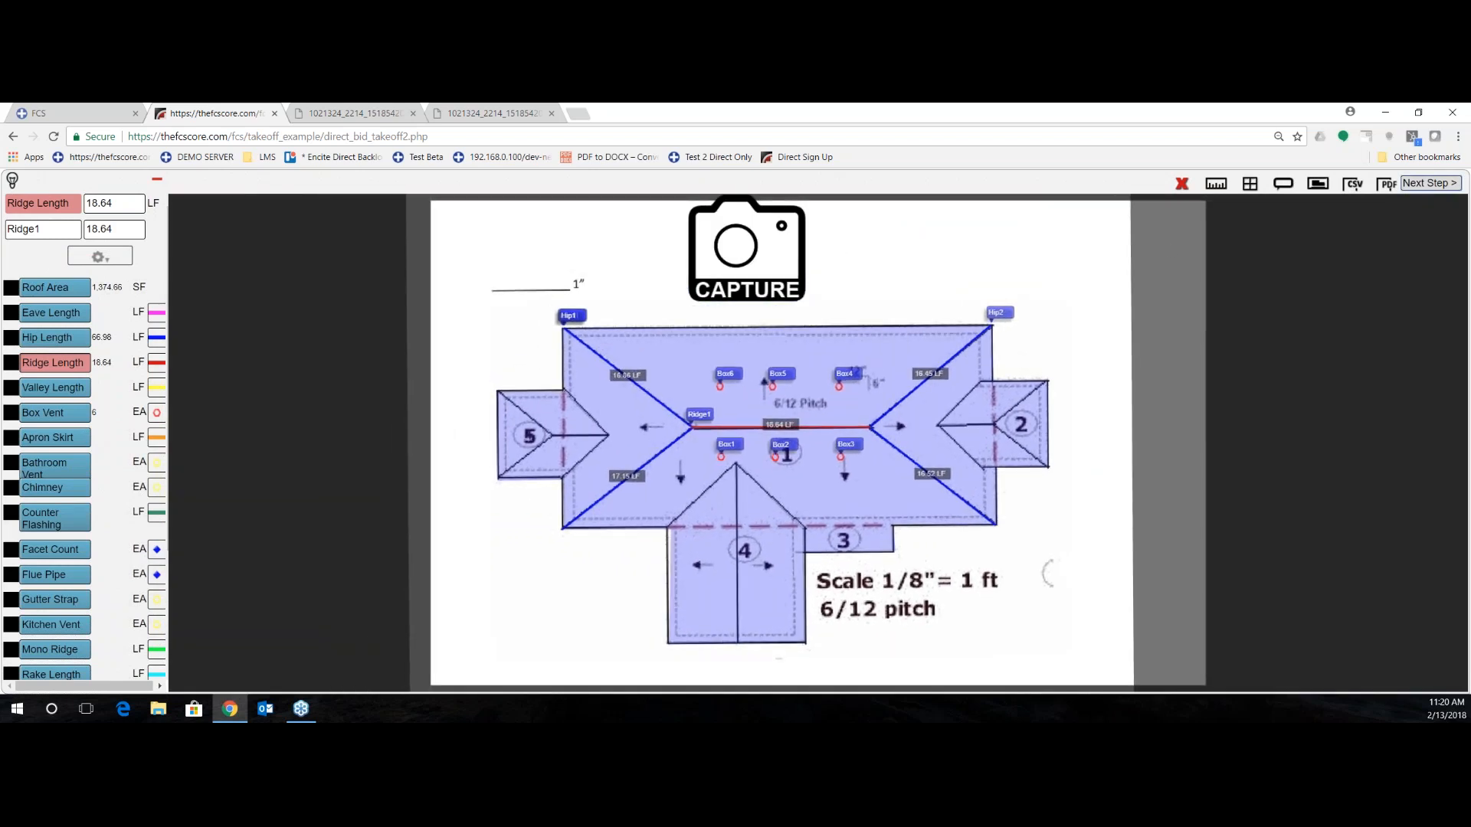
left_click(743, 257)
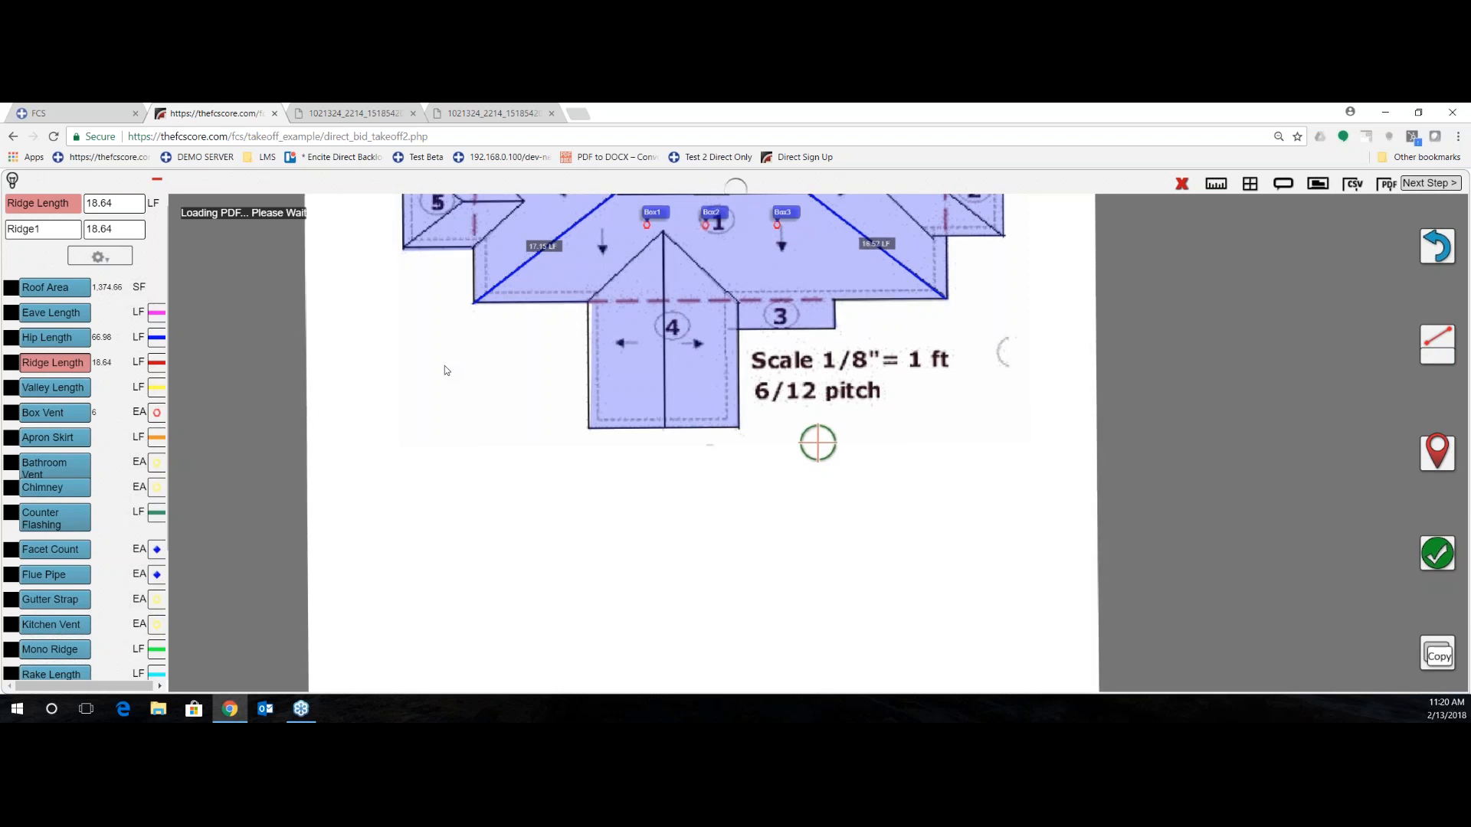
- Finish the takeoff by continuing to the Direct Plan Take Off inspection and review its field conditions
left_click_drag(445, 366, 437, 617)
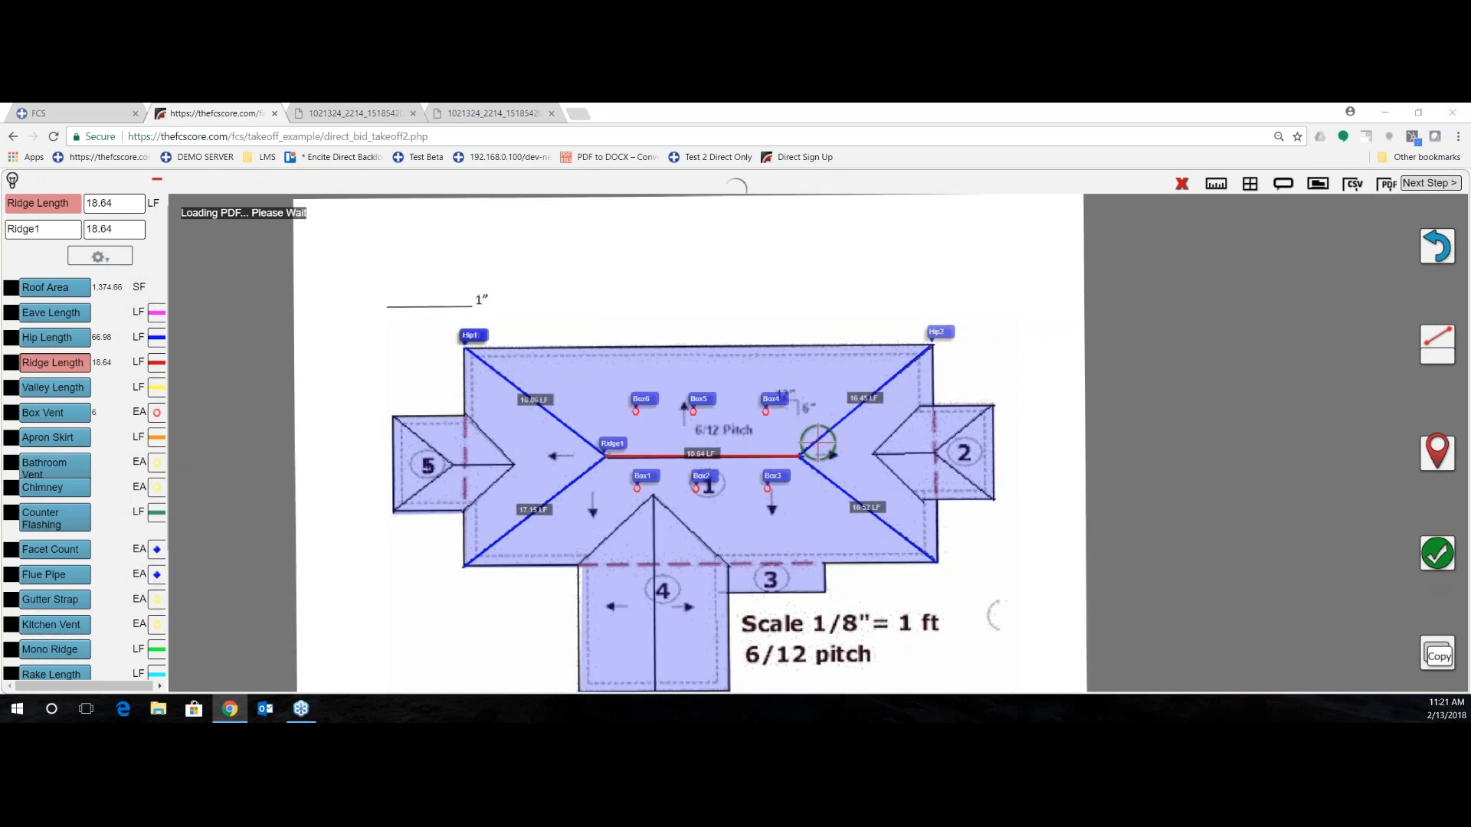
left_click(1423, 185)
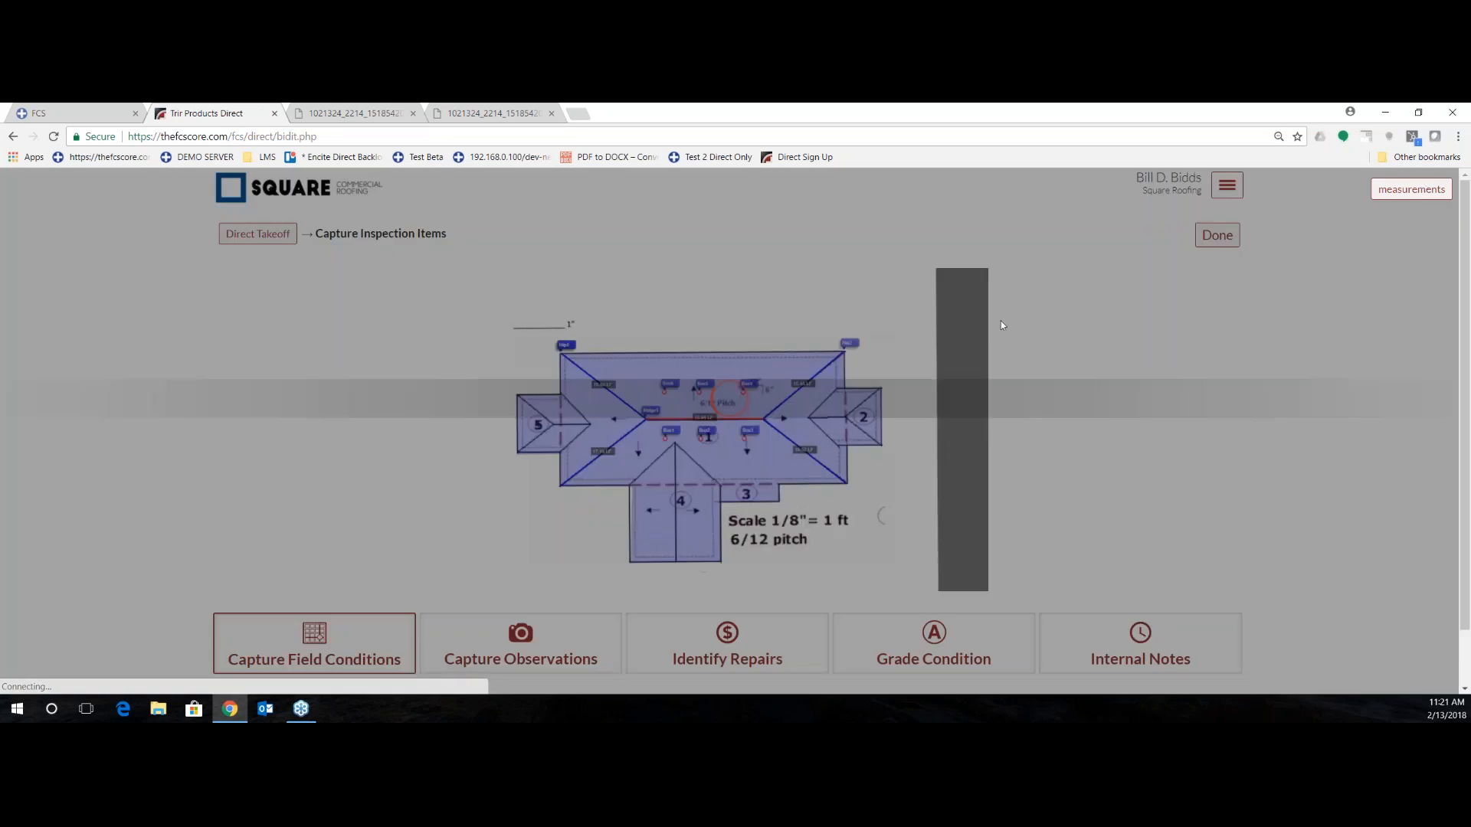
scroll(214, 448, "down", 6)
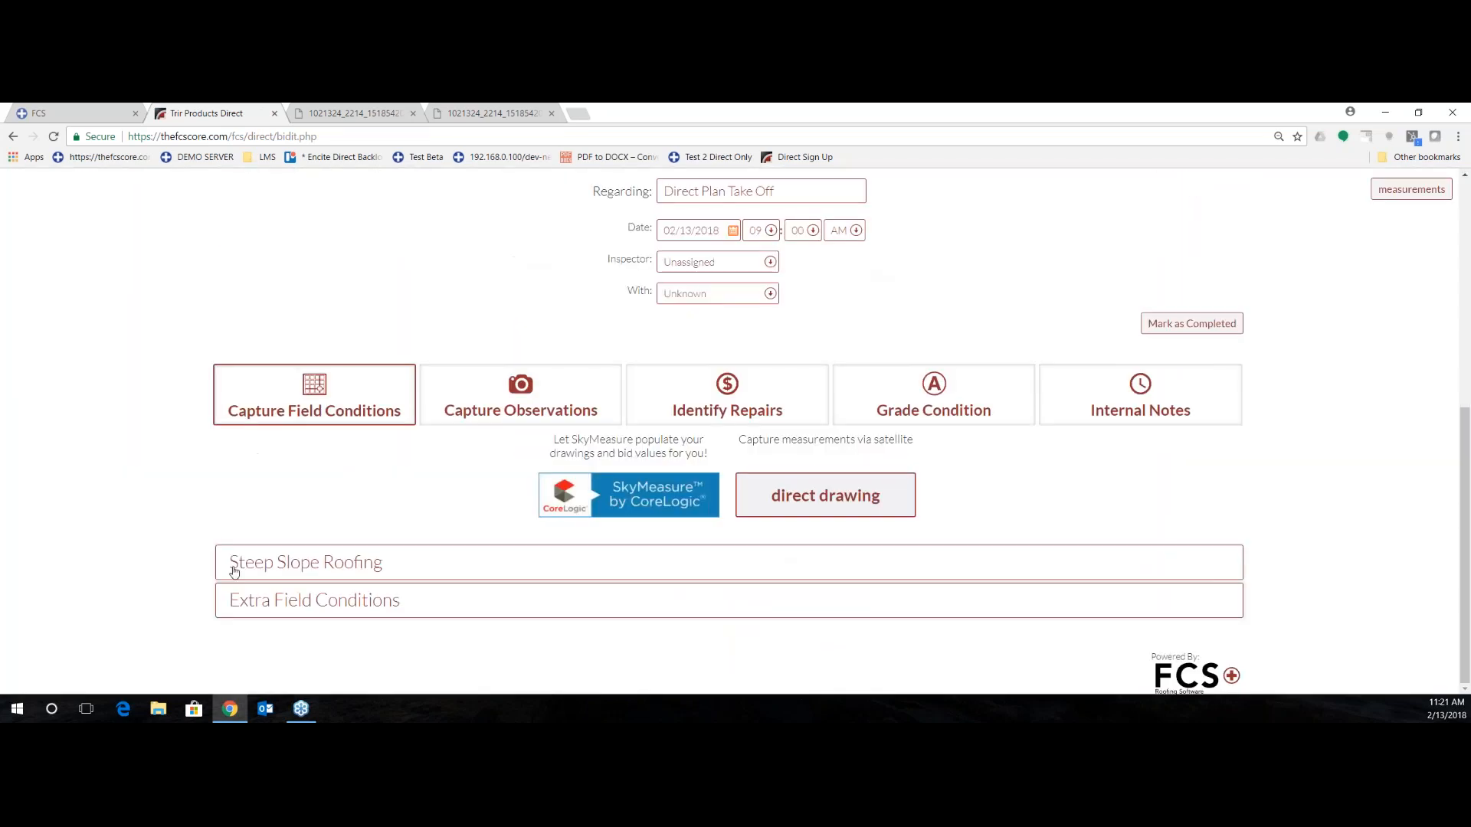
scroll(759, 315, "down", 3)
scroll(737, 506, "down", 4)
scroll(735, 510, "up", 4)
scroll(736, 510, "up", 12)
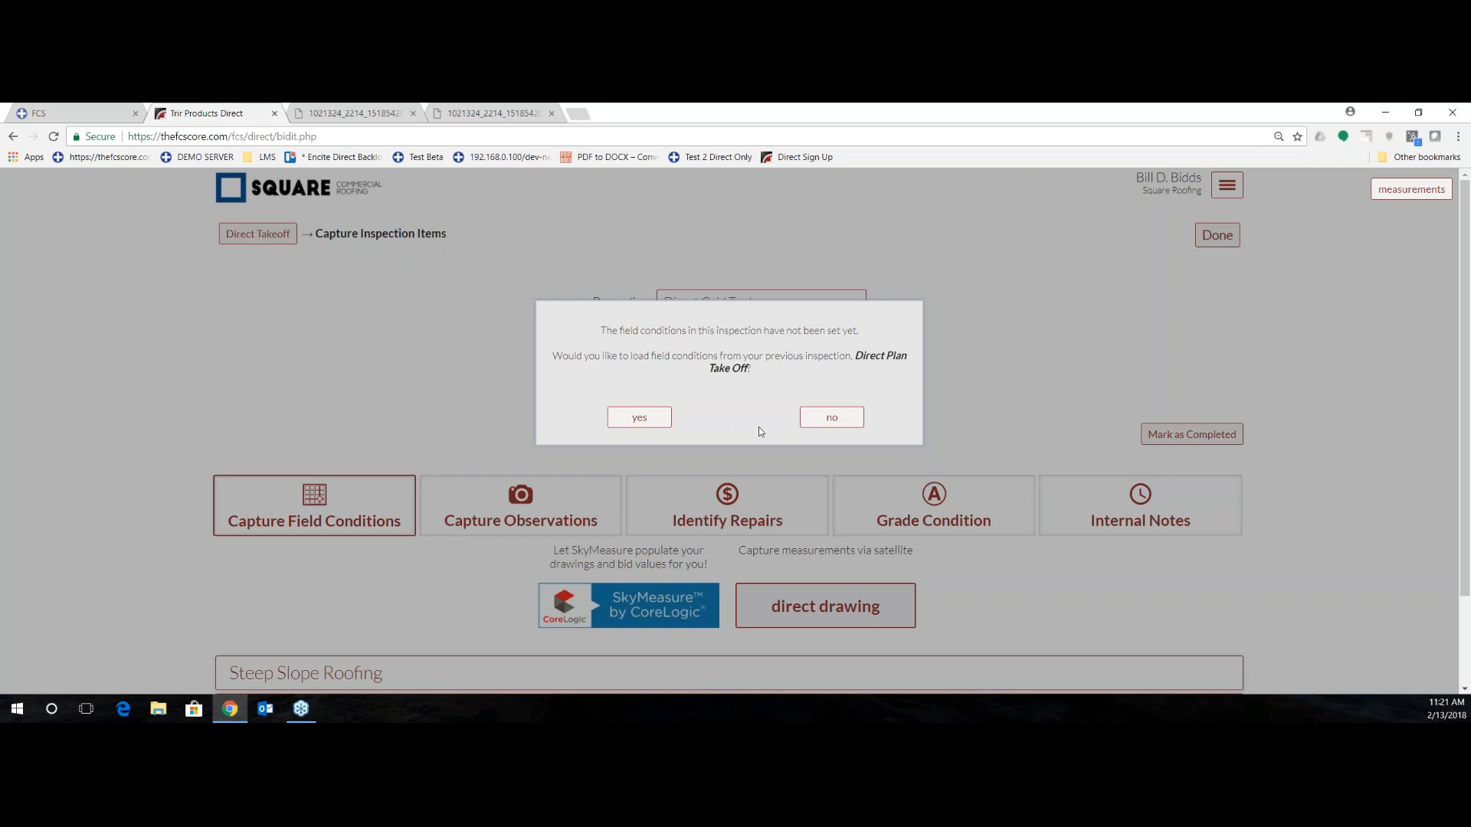
- Decline loading previous field conditions in the Direct Grid Tool inspection and start a direct drawing
left_click(849, 423)
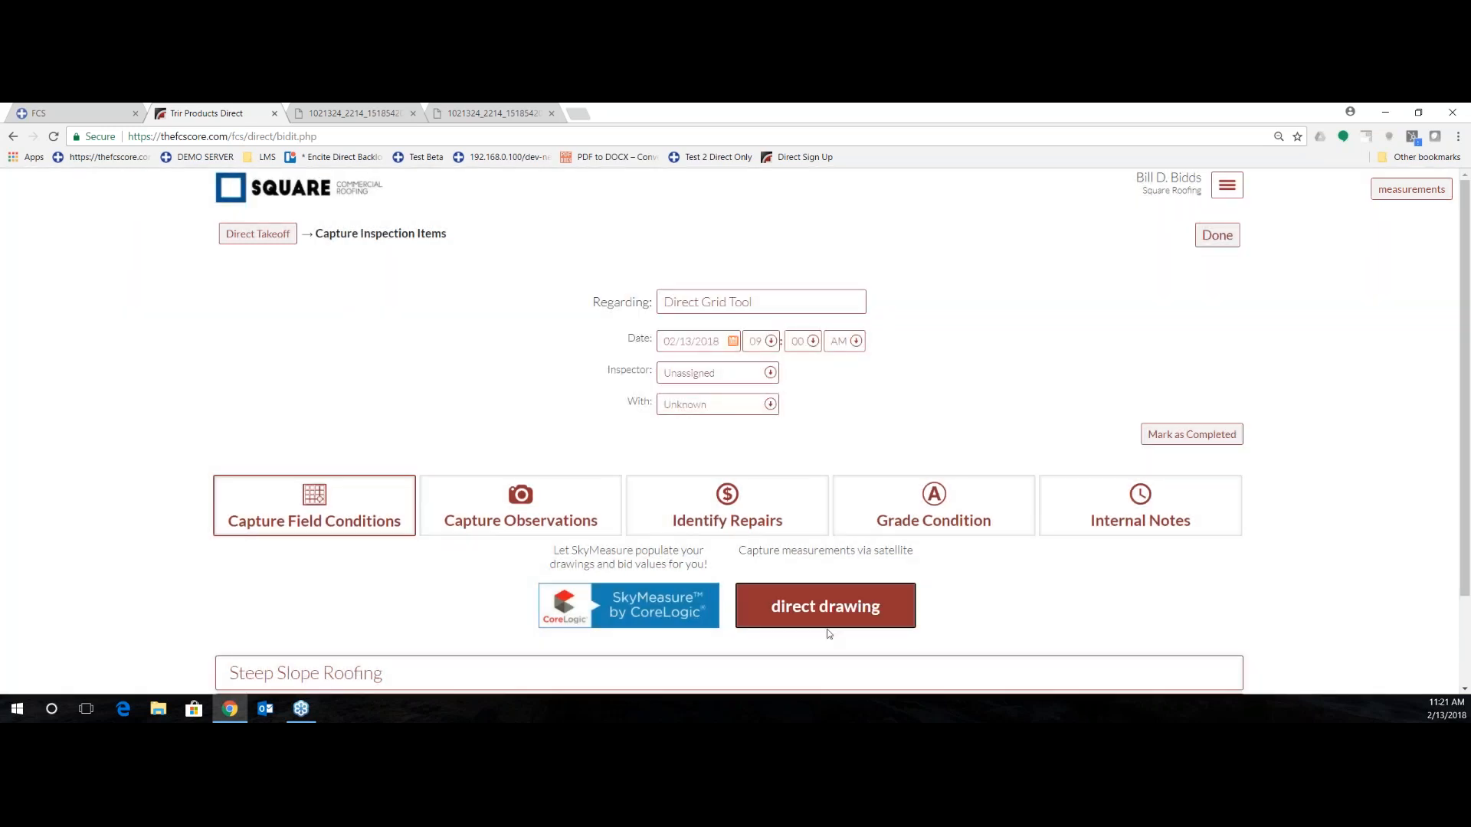
left_click(850, 611)
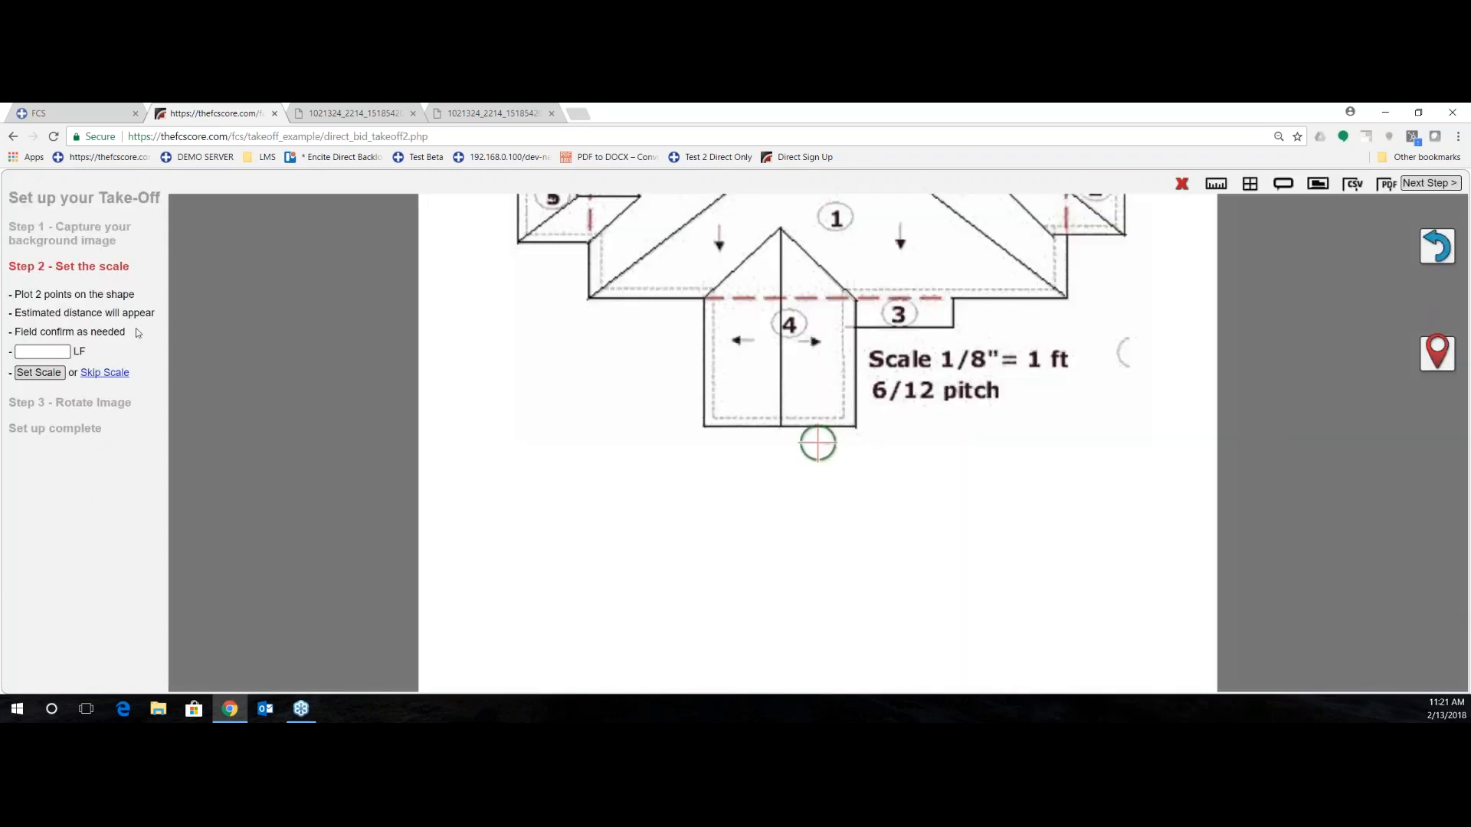
- Delete the roof plan background image with all its data and choose to plot the takeoff on a grid
scroll(636, 445, "up", 10)
scroll(636, 447, "down", 13)
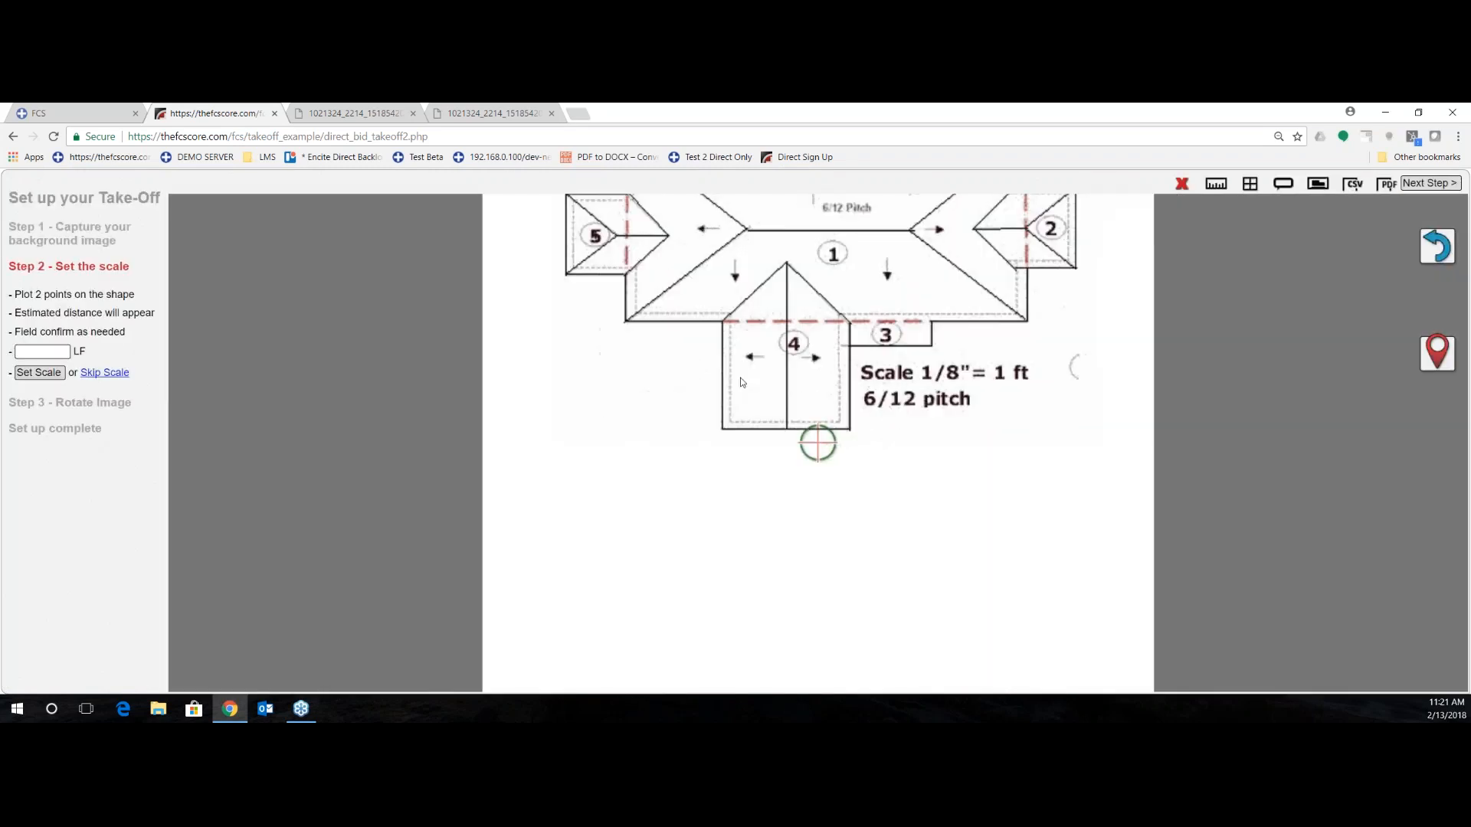
left_click(1181, 184)
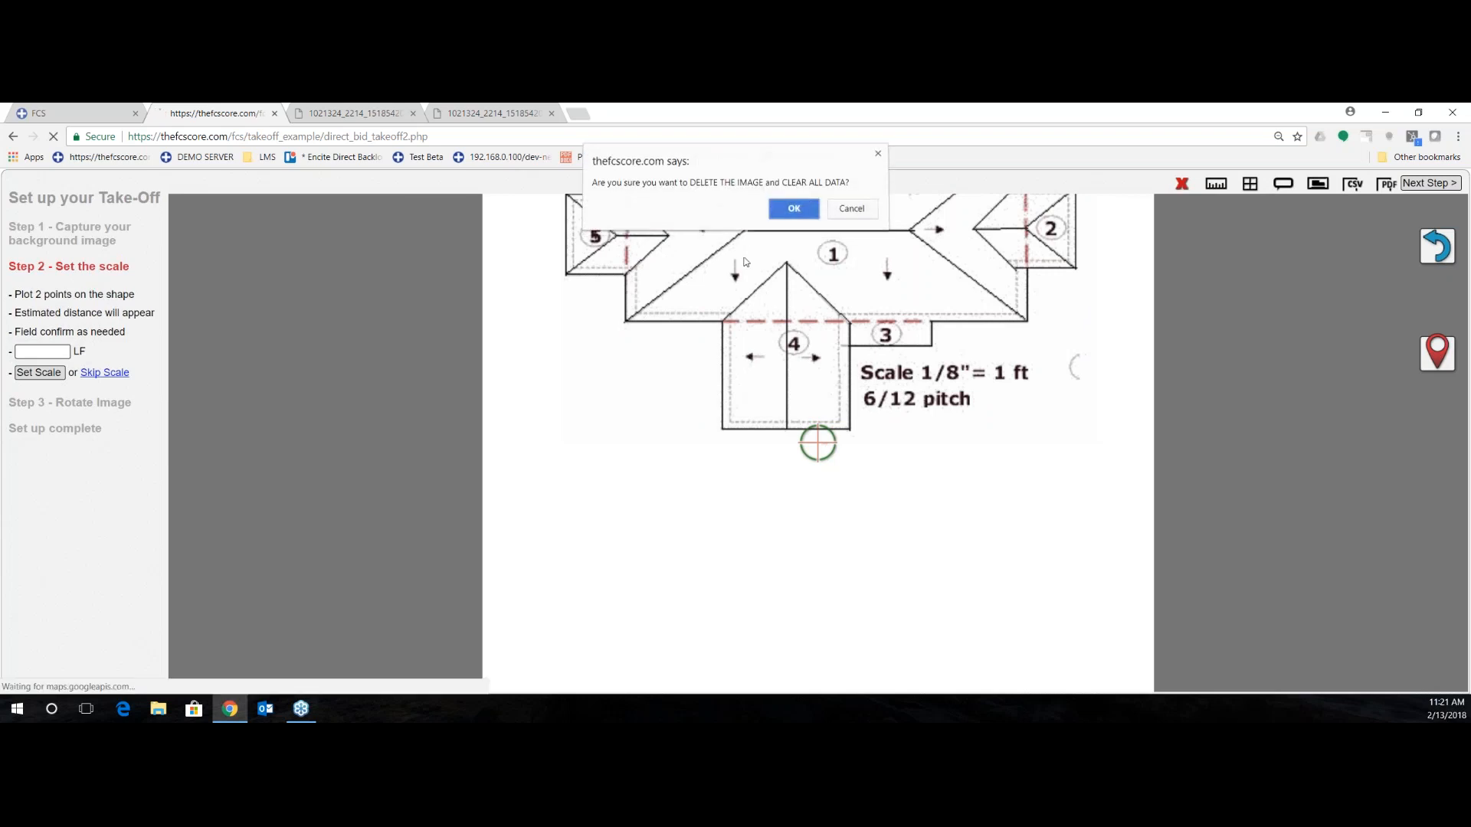
key("Return")
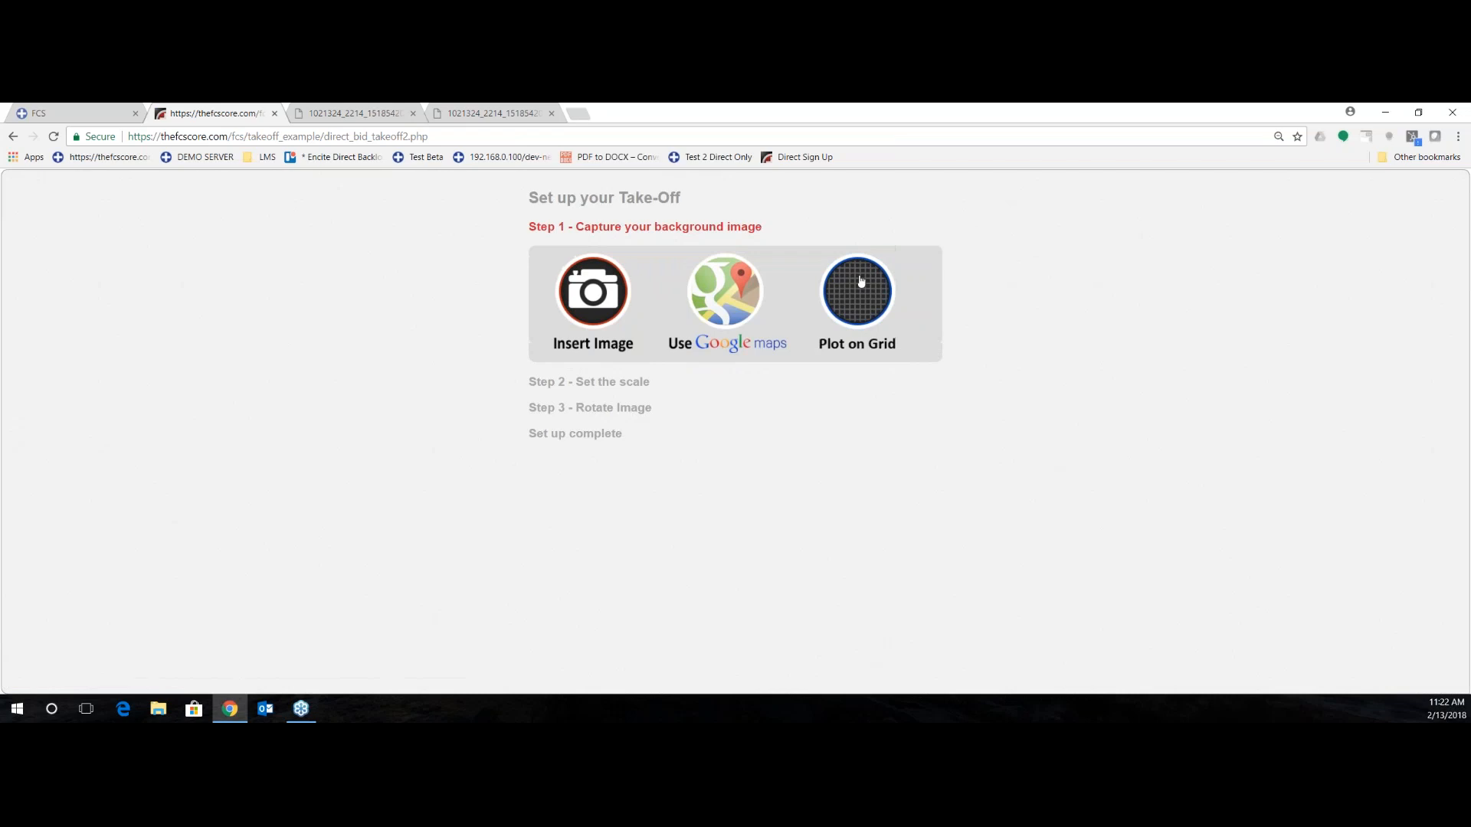
left_click(861, 282)
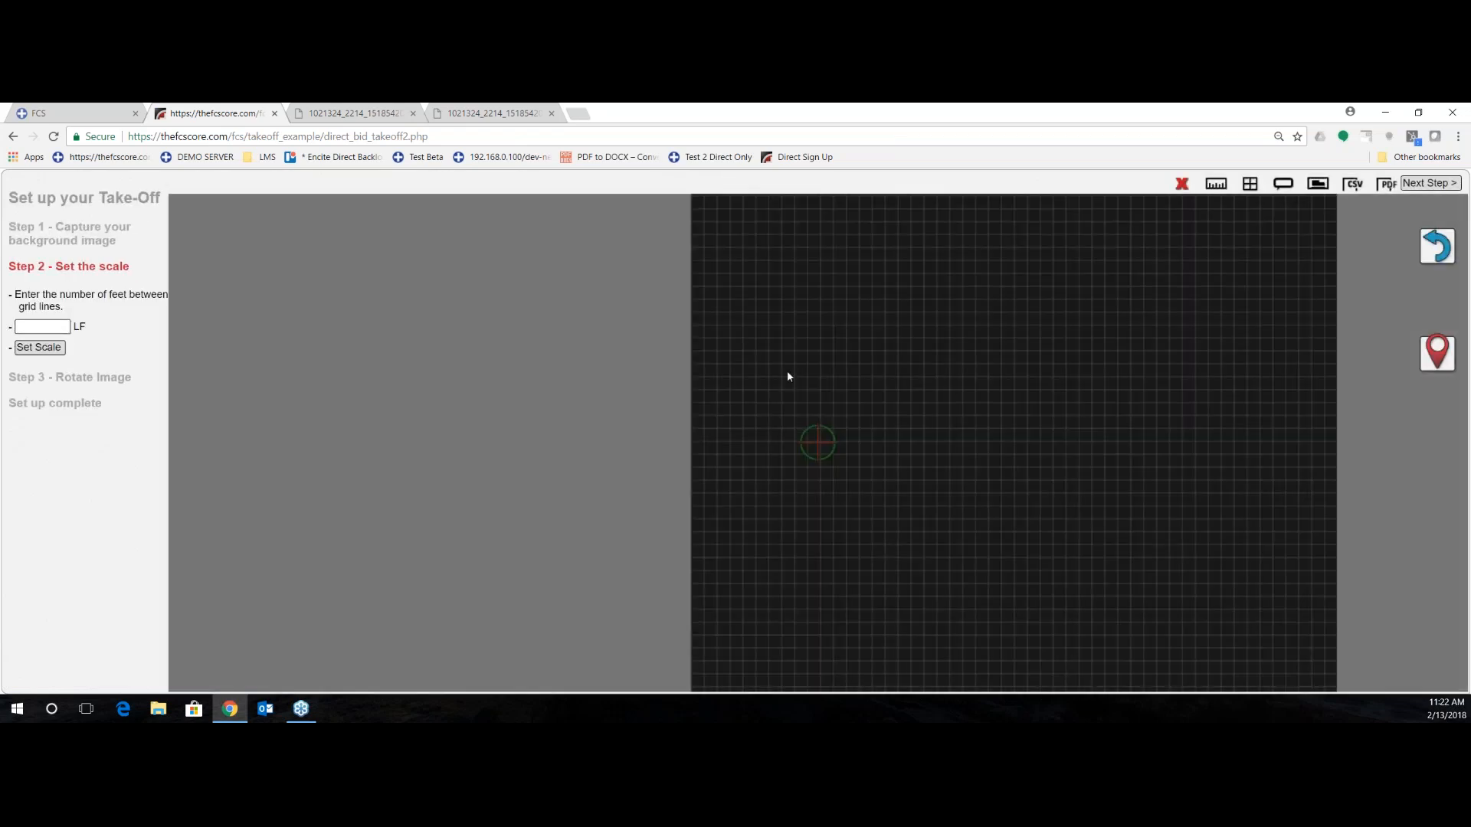
- Set the grid scale to 10 LF between grid lines and complete the setup without rotating the grid
left_click_drag(945, 263, 943, 338)
scroll(893, 369, "up", 5)
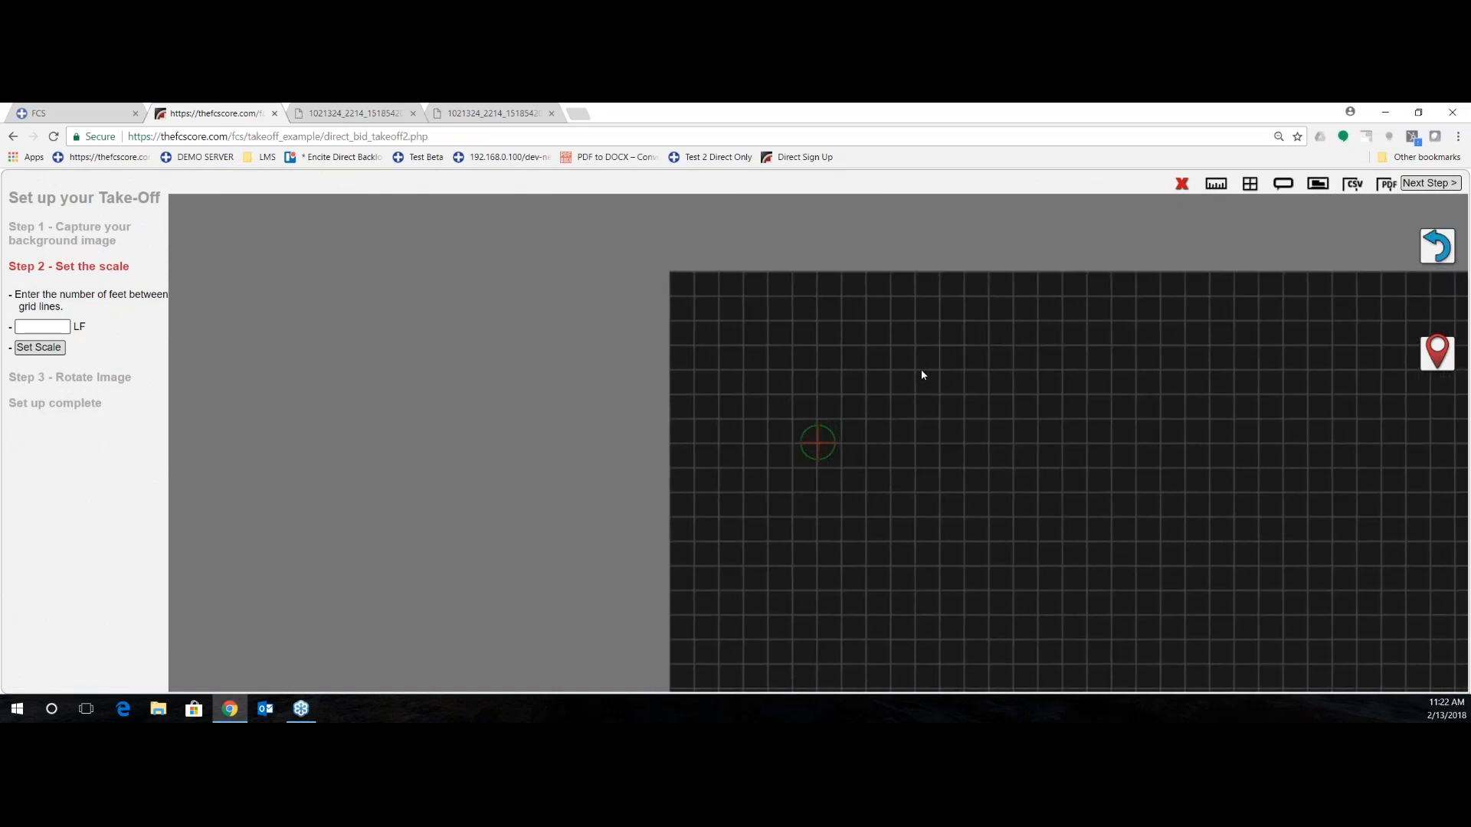
left_click(1434, 362)
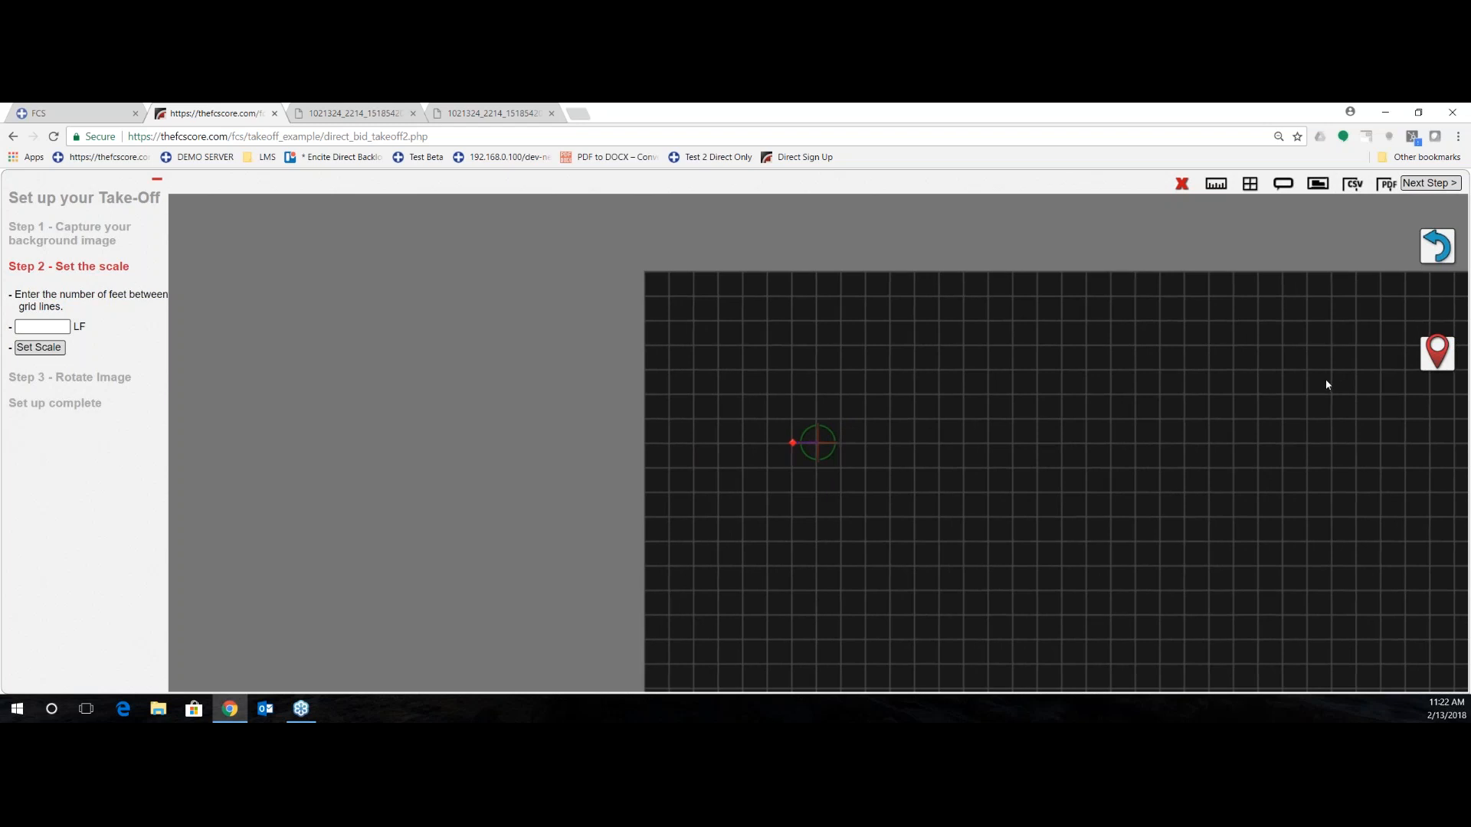
left_click(1445, 359)
left_click(63, 328)
type("10")
left_click(46, 348)
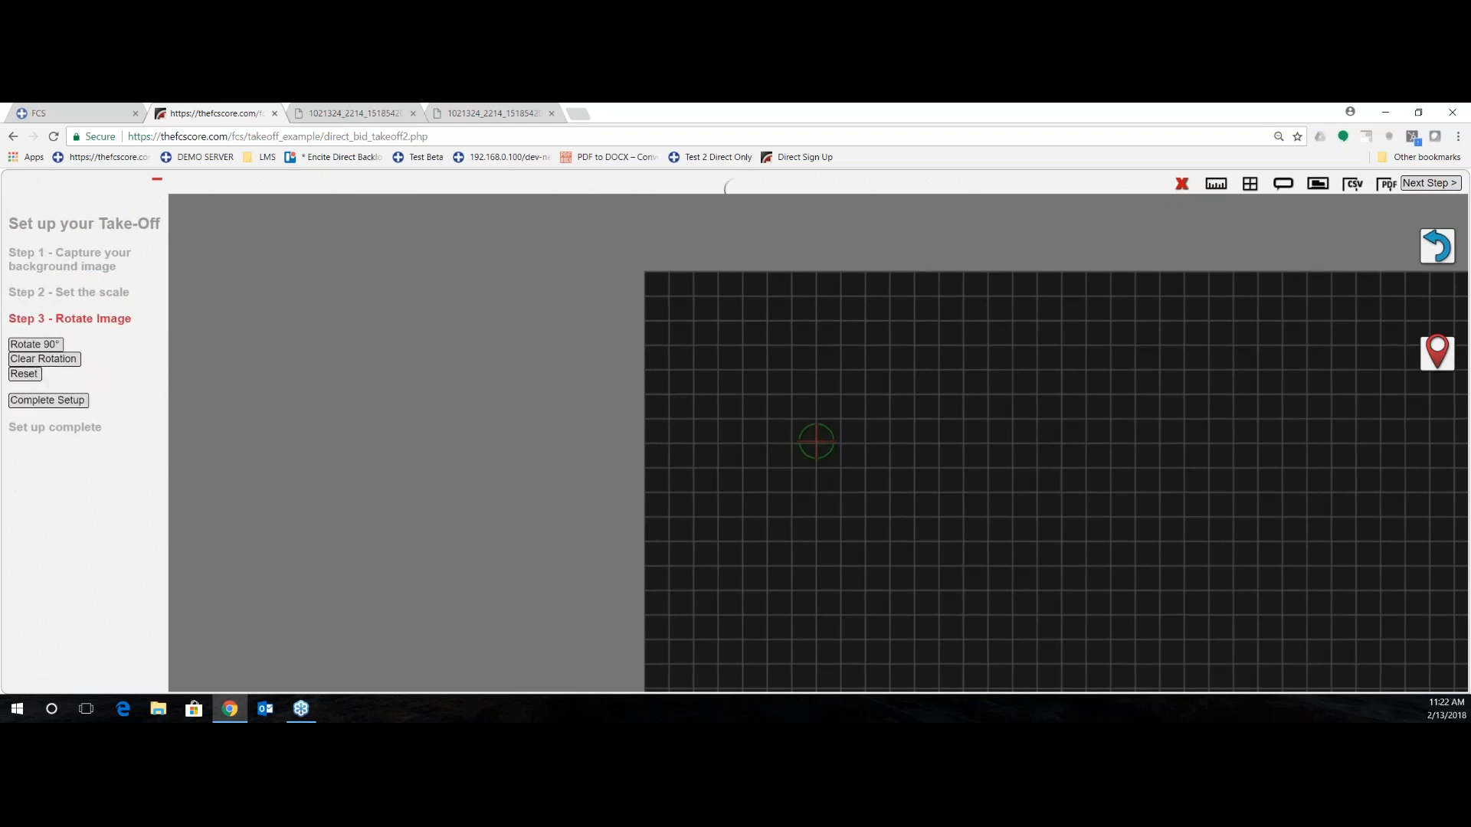
left_click(45, 404)
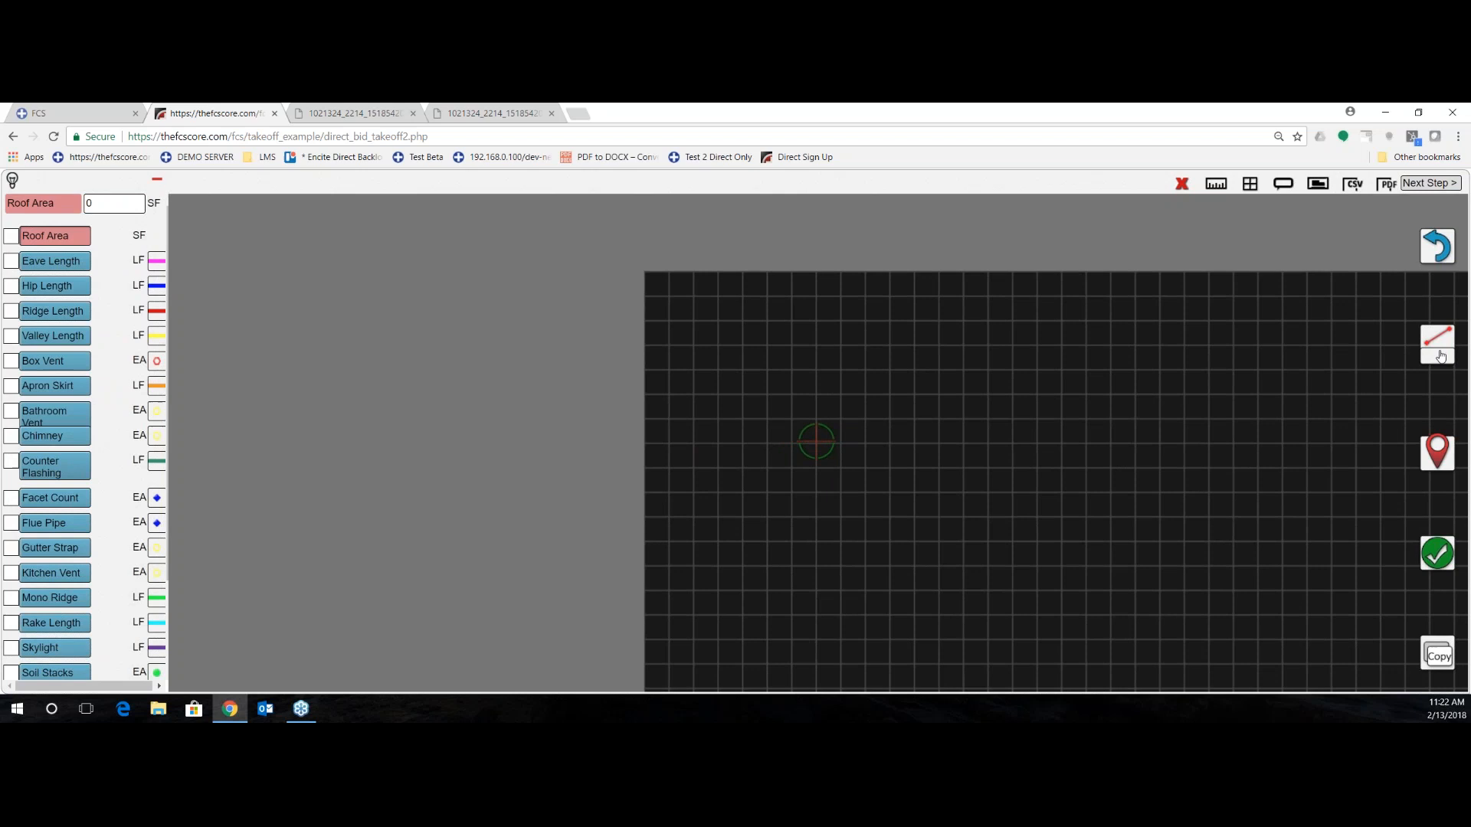
- Draw a rectangular Roof Area about 120 by 71 LF near the grid's upper-left corner
left_click_drag(842, 488, 915, 588)
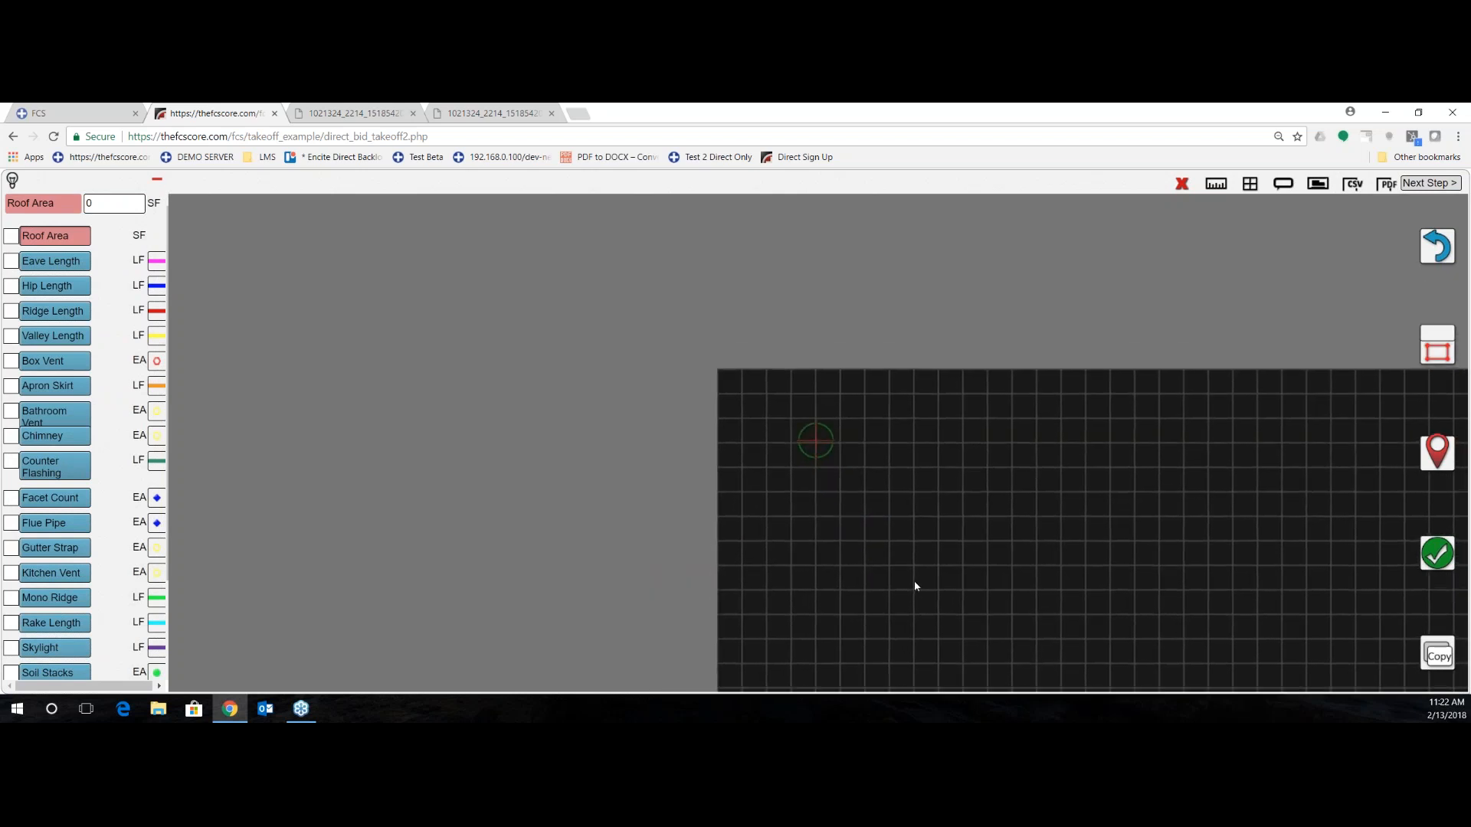
left_click(1436, 453)
left_click_drag(1295, 516, 994, 352)
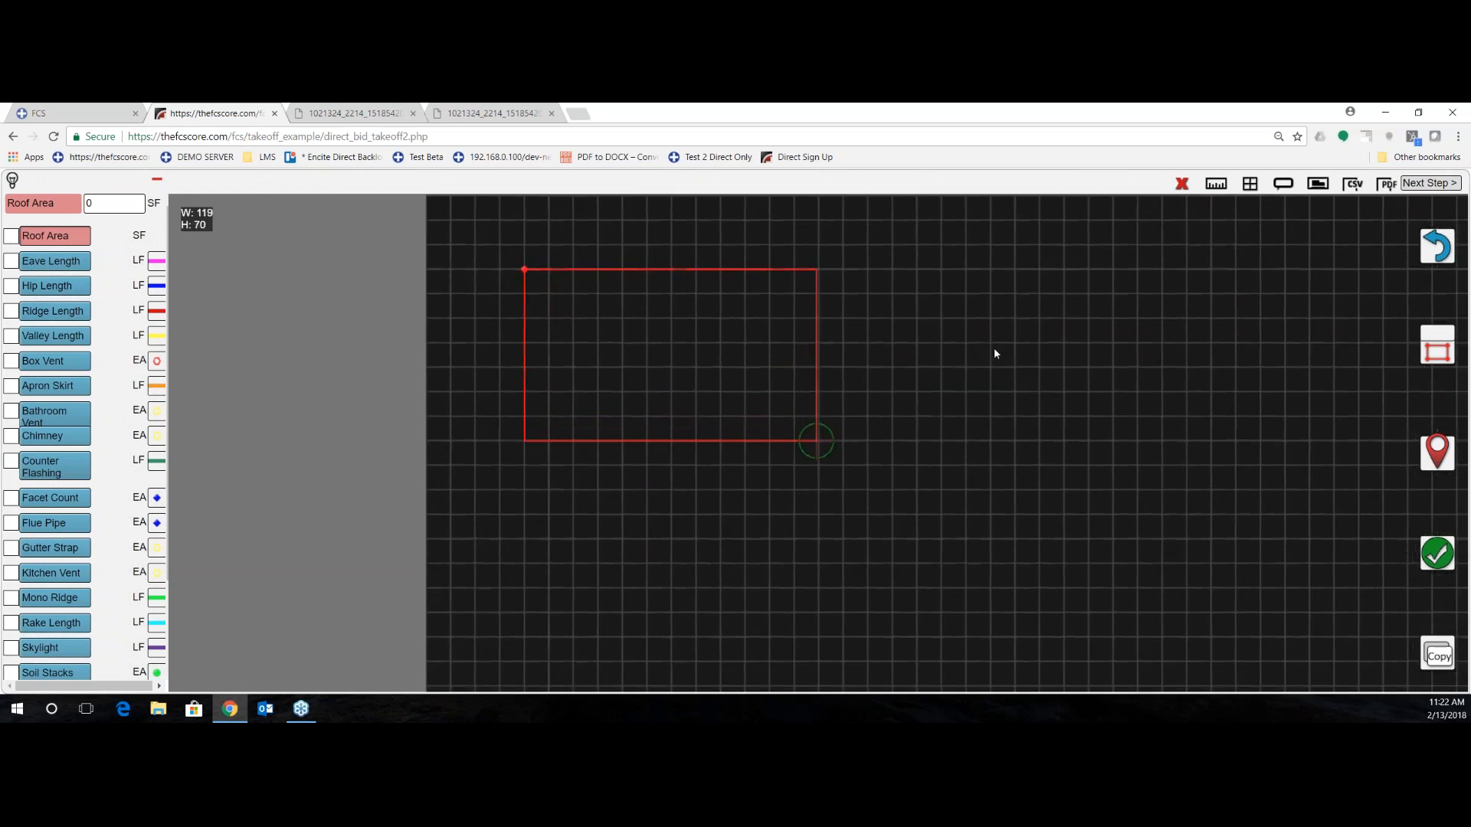
left_click(1436, 553)
- Add a 6/12 pitch to the rectangular roof area and continue to the next stage of the takeoff
left_click(611, 372)
left_click(99, 256)
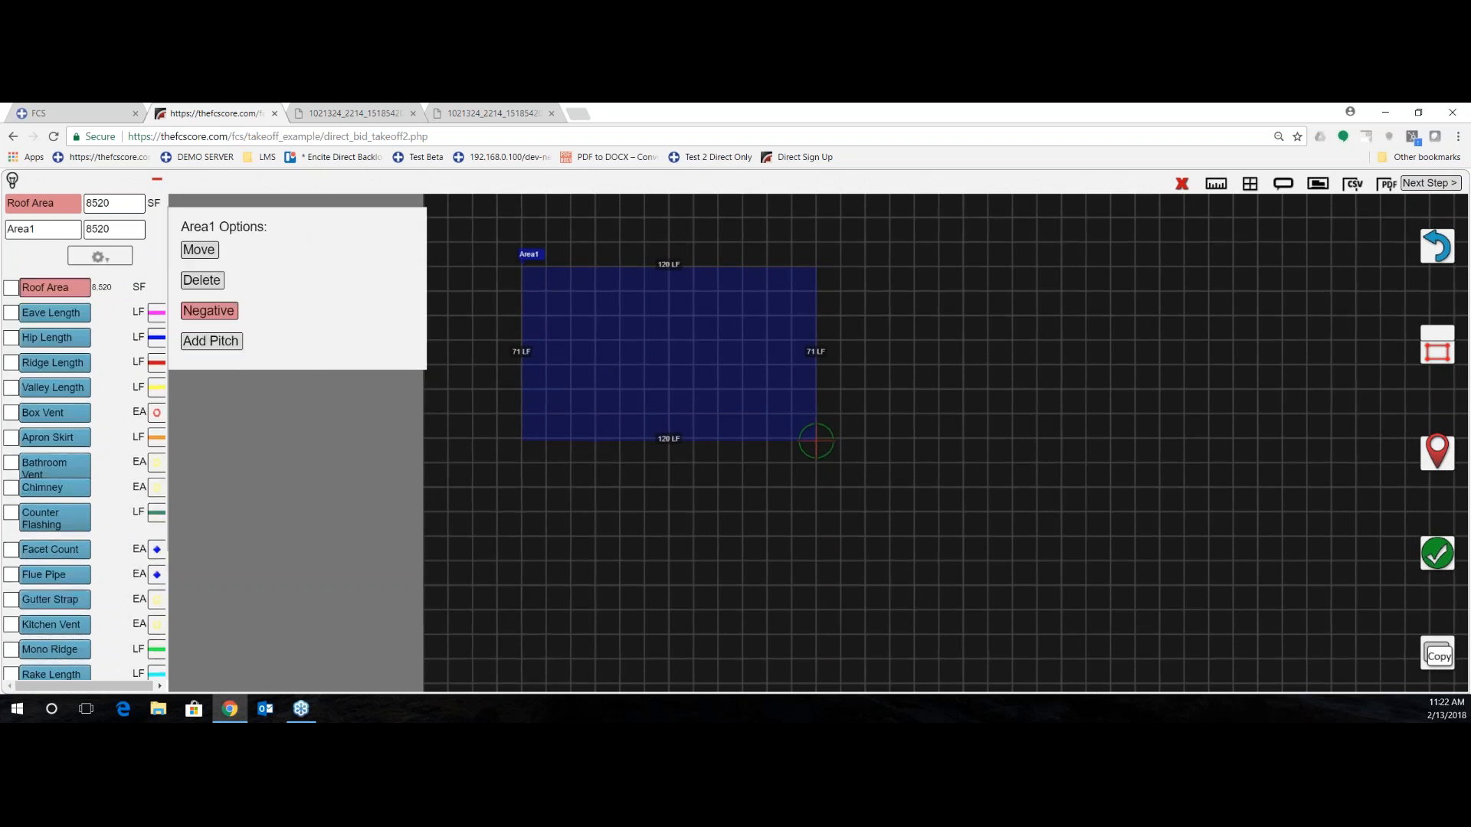
left_click(211, 343)
left_click(55, 283)
key("BackSpace")
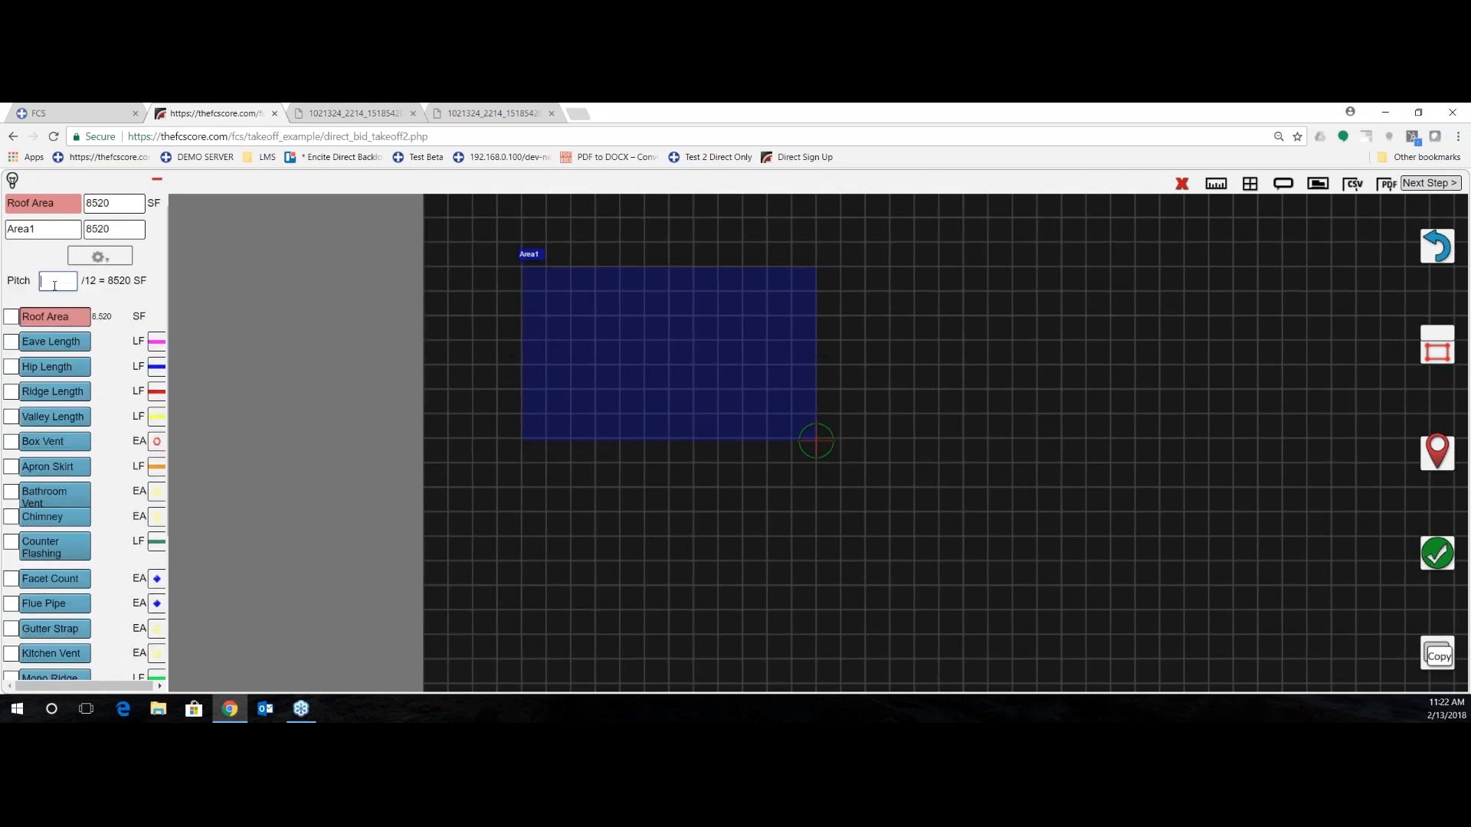
type("6")
left_click(1437, 185)
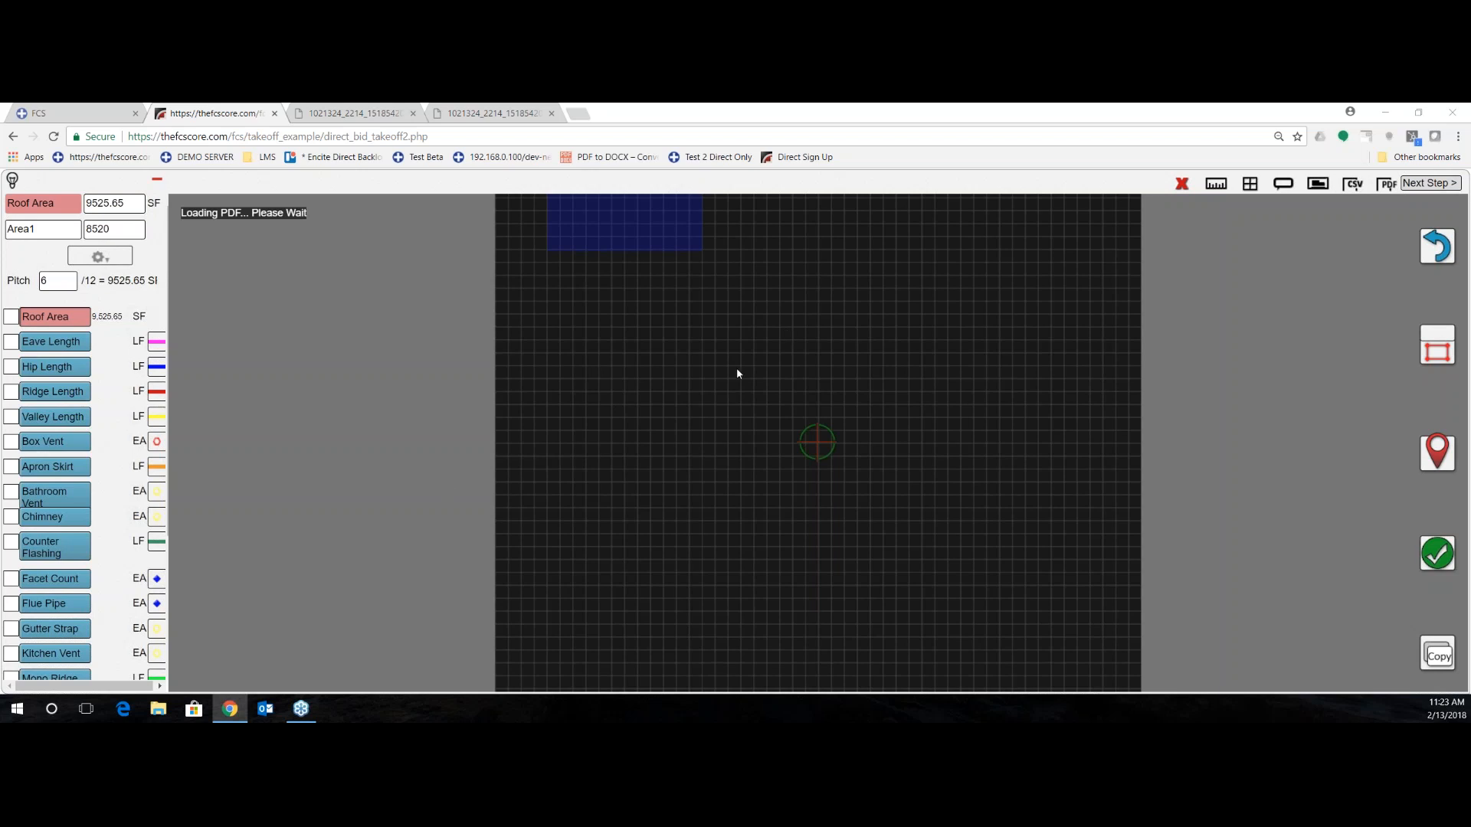
left_click(1430, 184)
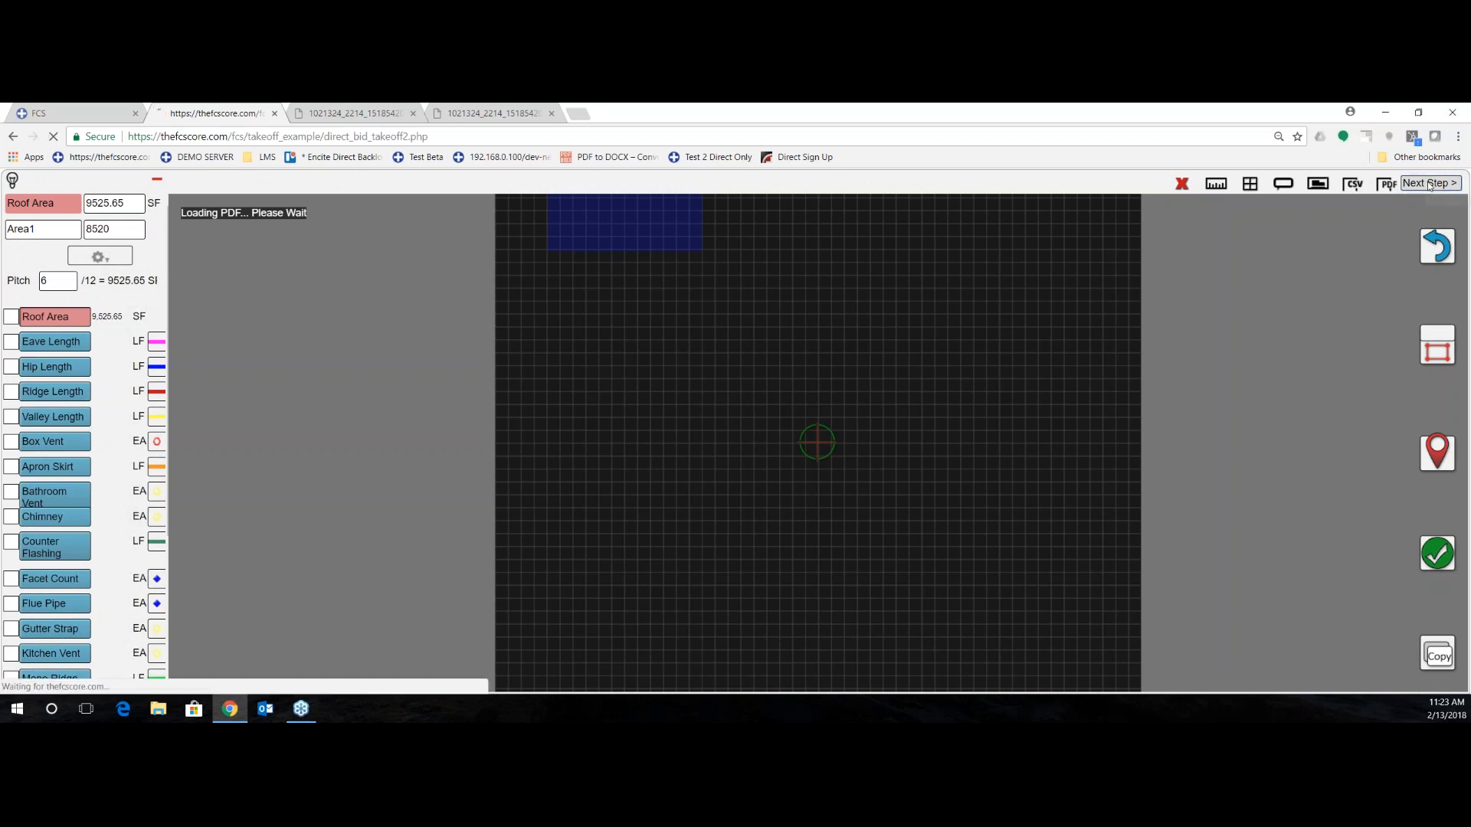